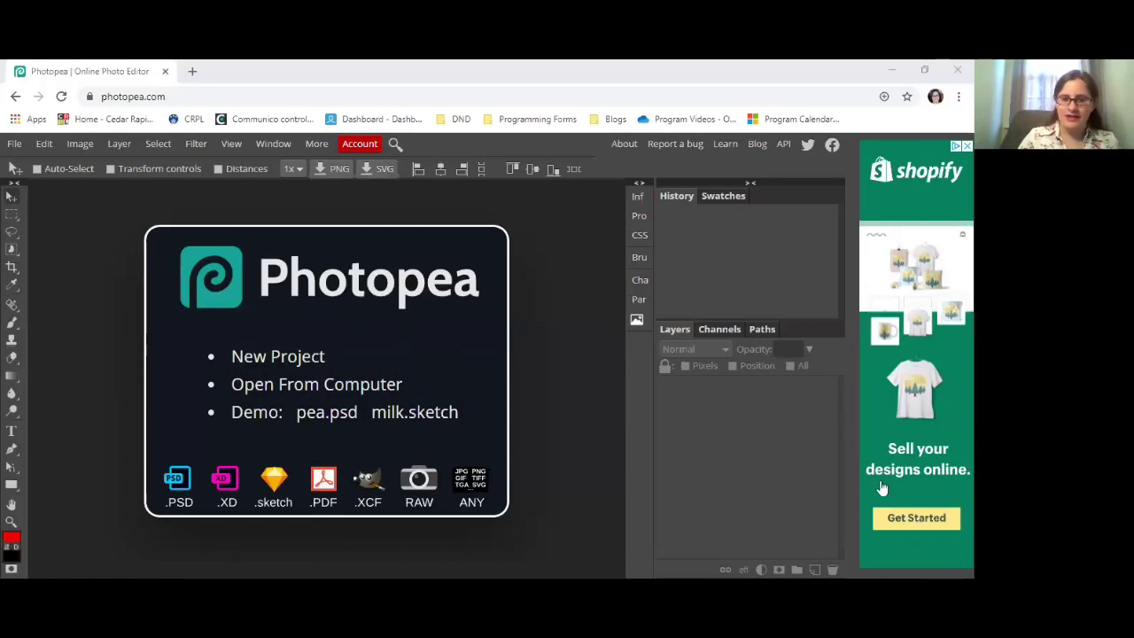
- Create a new blank white document at the default size
click(15, 144)
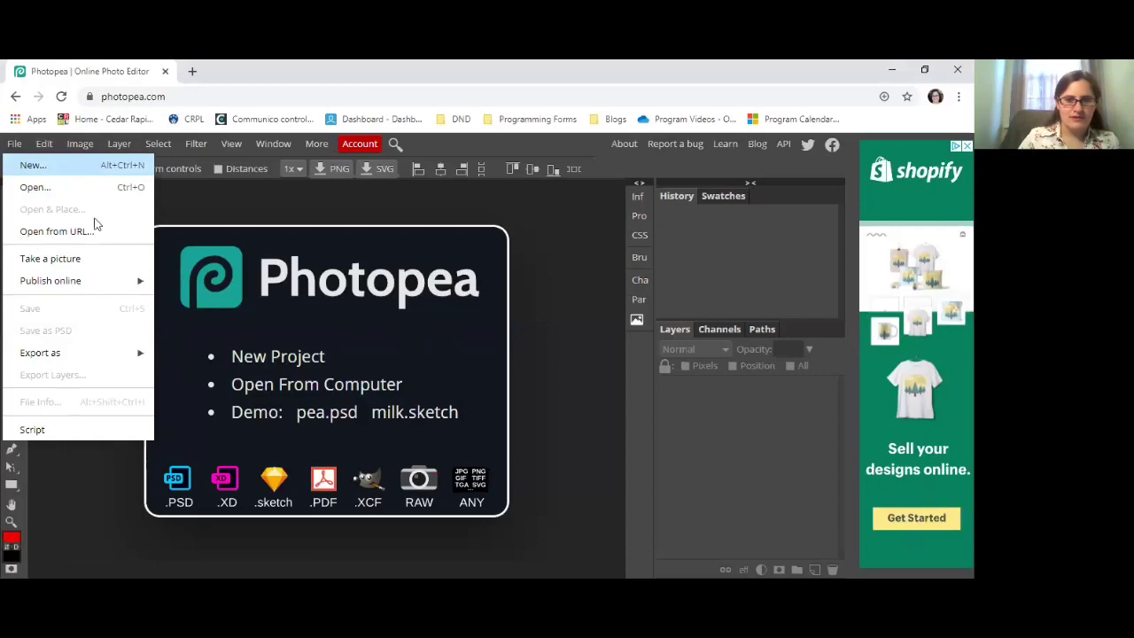
click(35, 164)
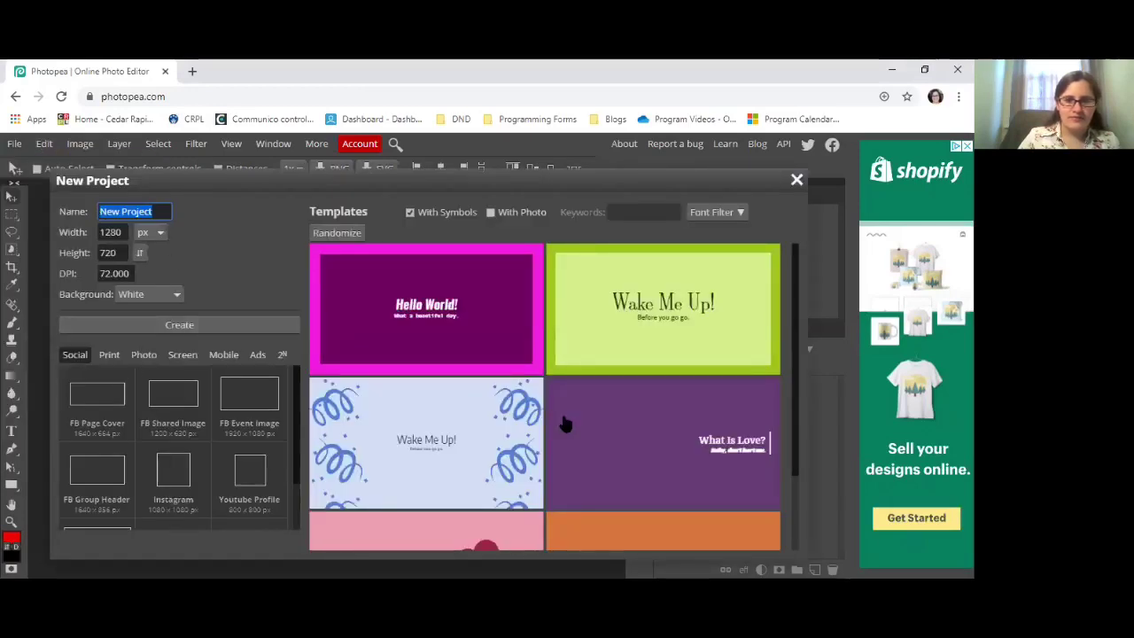
click(151, 327)
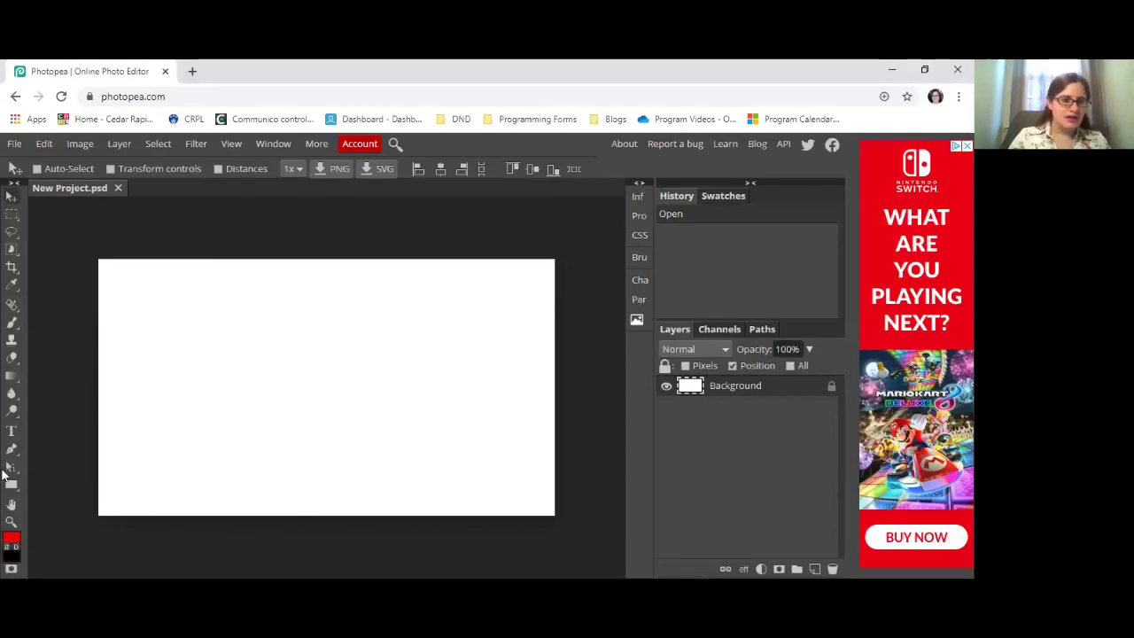
- Try the Brush and Healing tools, then browse the Layer and View menus
click(13, 326)
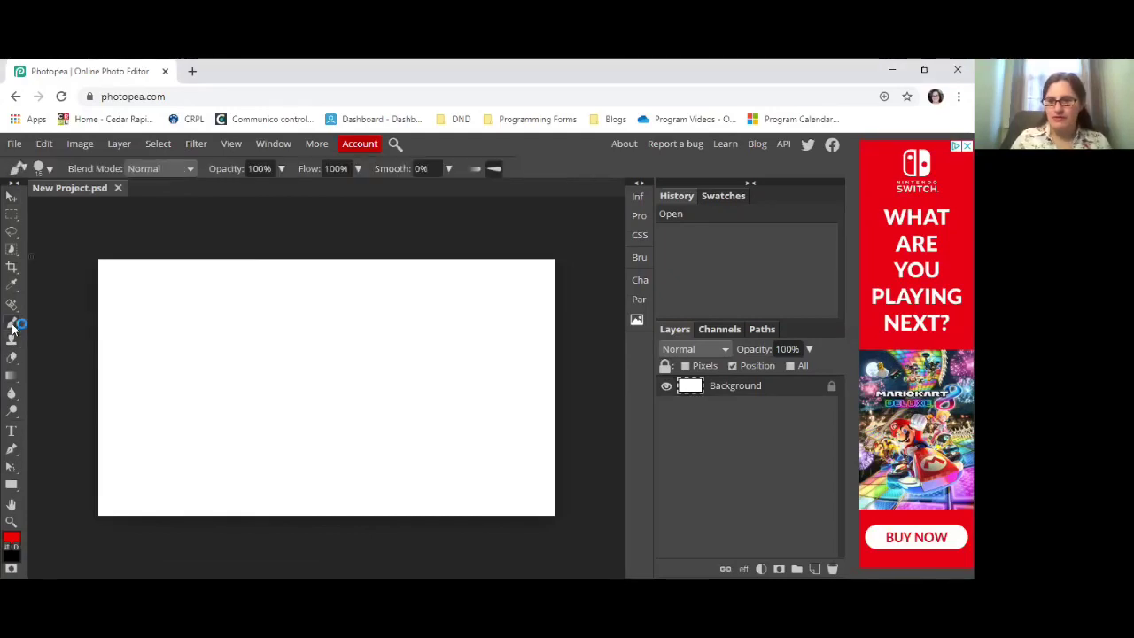
click(12, 305)
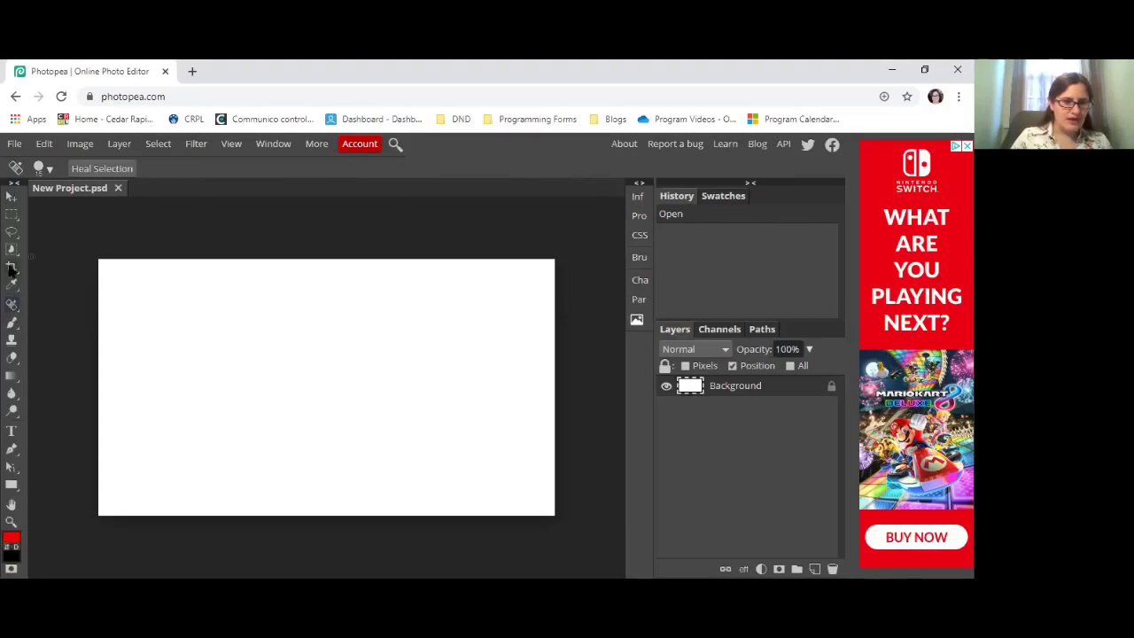
click(120, 146)
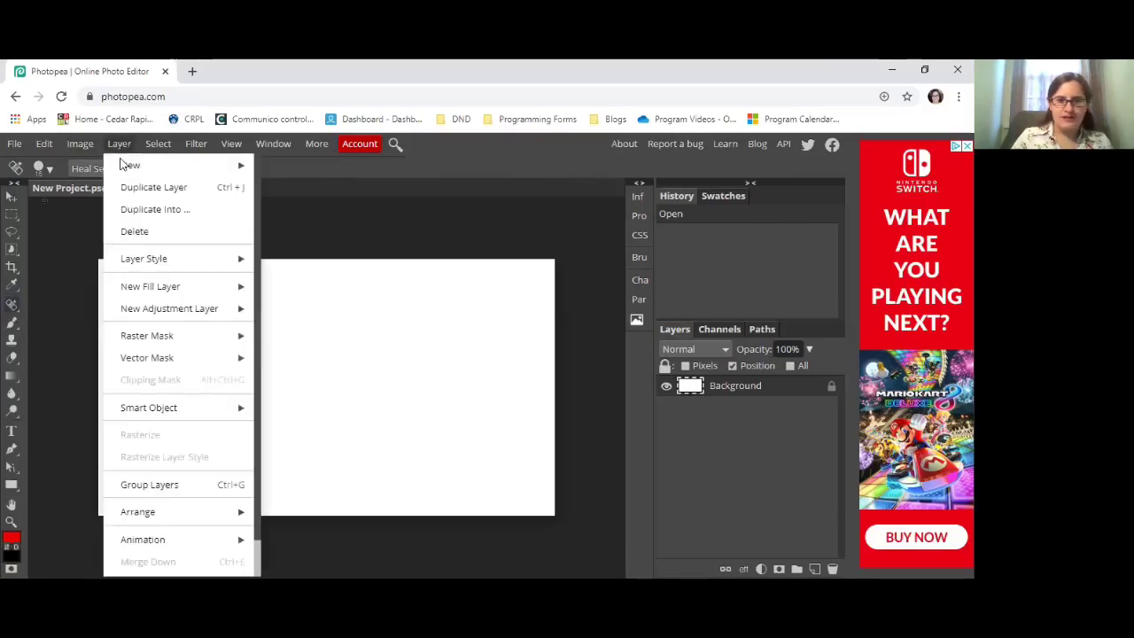
mouse_move(200, 146)
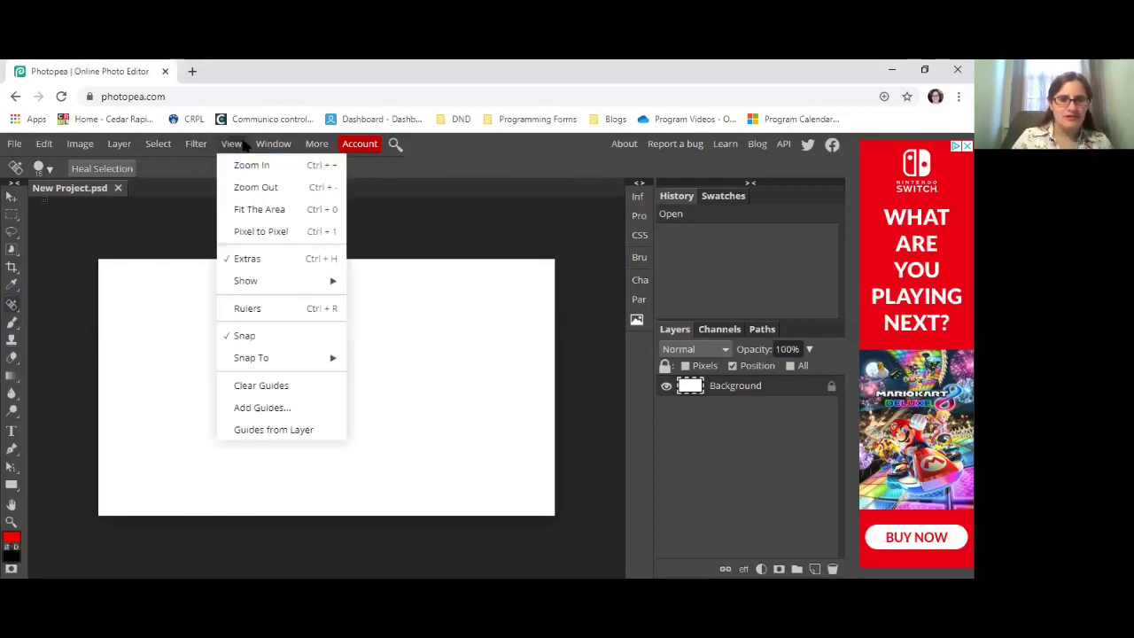
mouse_move(80, 145)
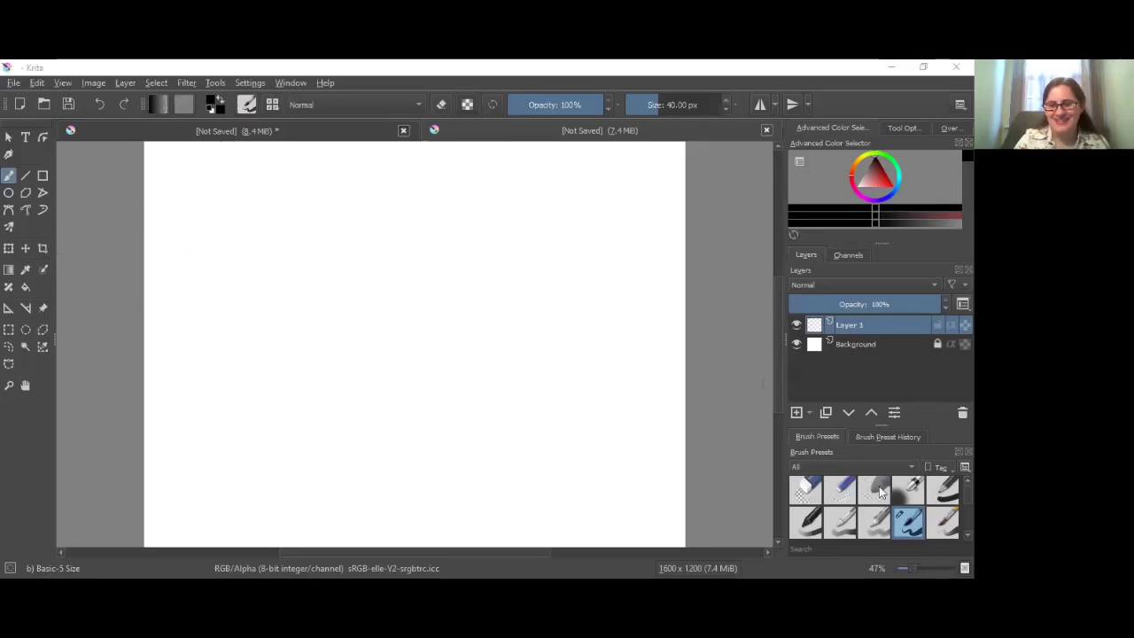
- Focus the Krita window and select the Bristles-2 Flat Rough brush preset
scroll(880, 534, down, 2)
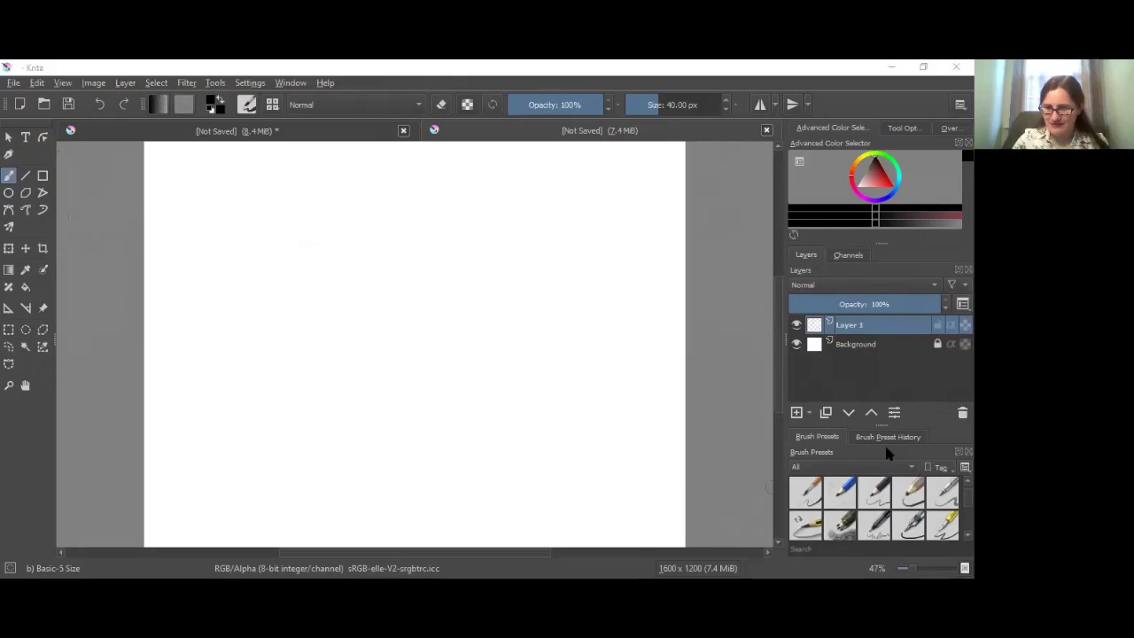
click(775, 404)
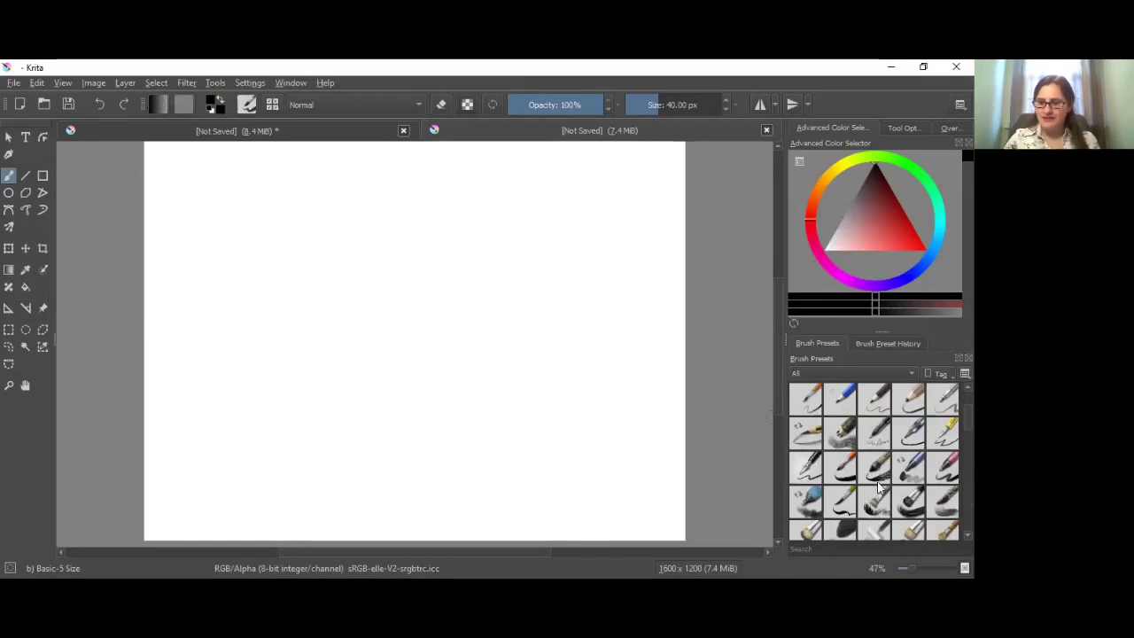
click(879, 514)
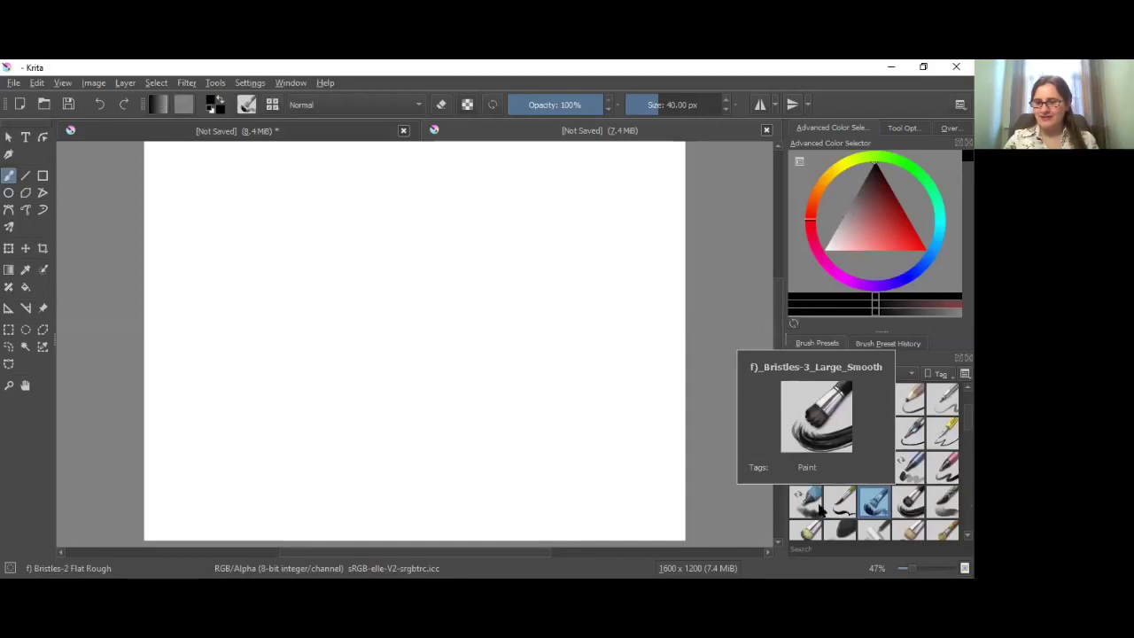
- Paint sweeping very dark green arcs at upper left using Bristles-2 Flat Rough
click(910, 510)
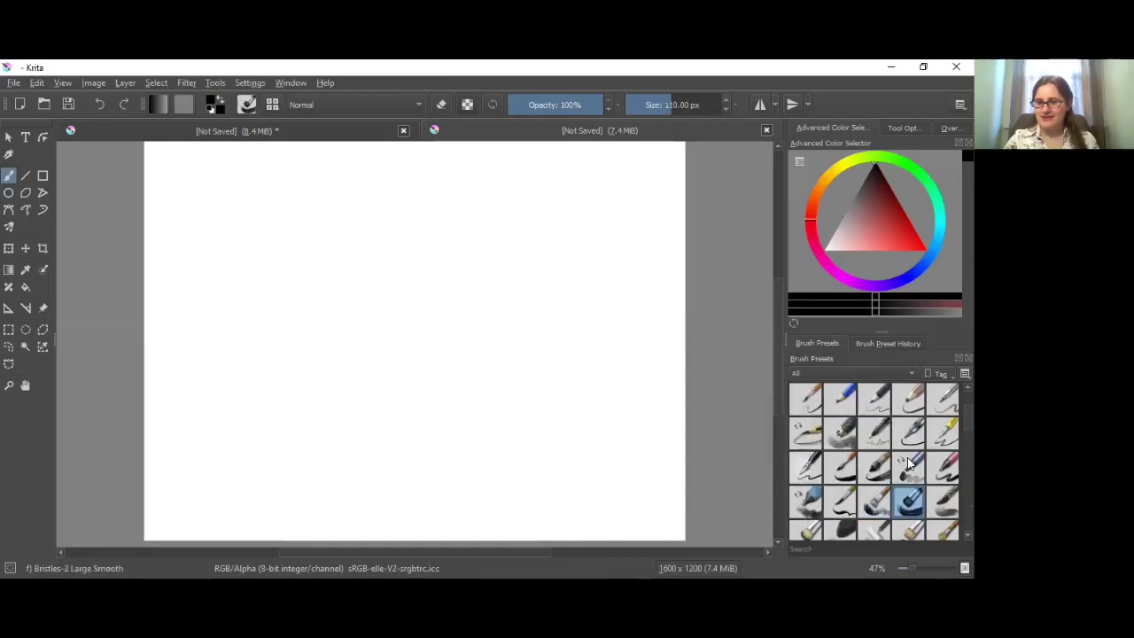
click(874, 502)
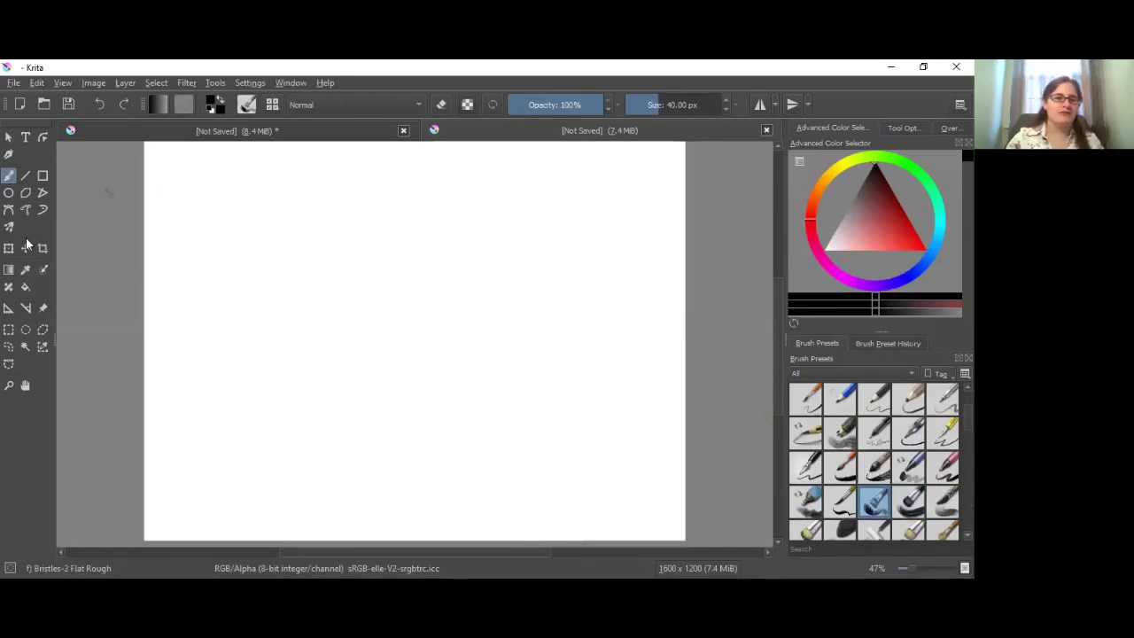
click(910, 165)
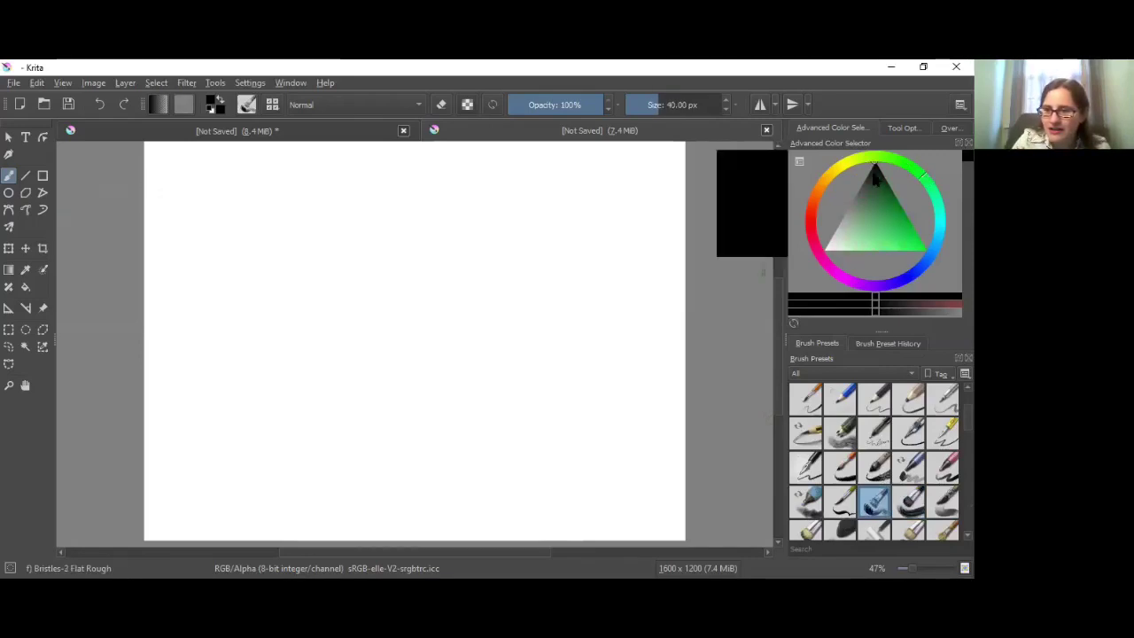
click(880, 177)
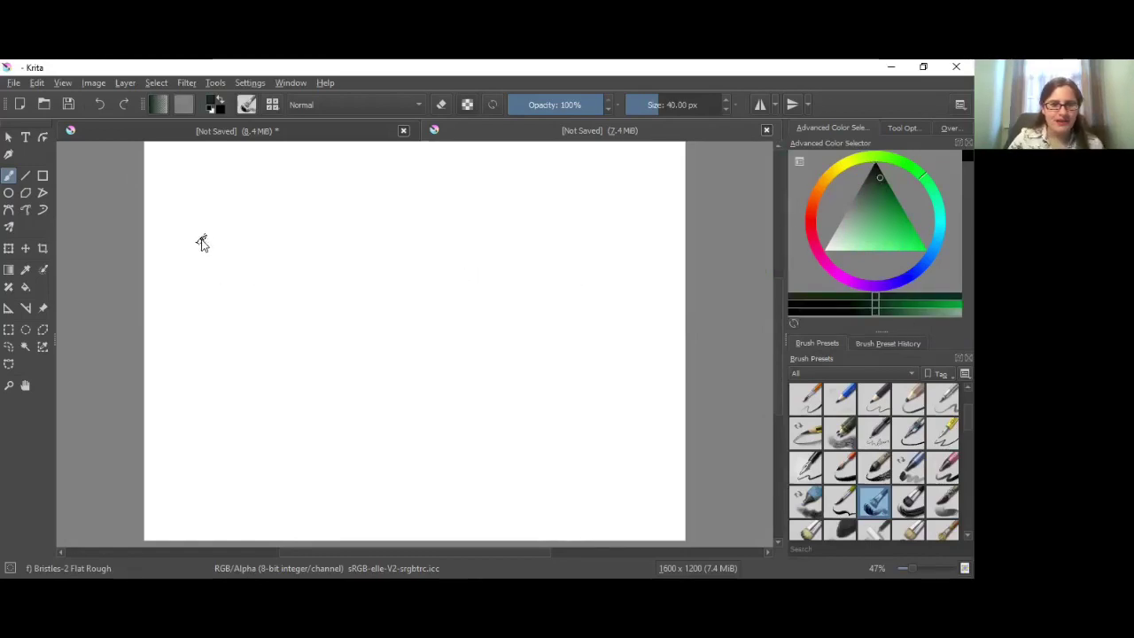
drag(201, 242, 223, 266)
mouse_move(273, 304)
mouse_down()
mouse_move(441, 300)
mouse_move(483, 271)
mouse_move(449, 287)
mouse_move(322, 239)
mouse_move(306, 222)
mouse_move(329, 241)
mouse_move(489, 203)
mouse_move(495, 191)
mouse_move(416, 206)
mouse_move(310, 152)
mouse_up()
mouse_move(226, 198)
mouse_down()
mouse_move(313, 306)
mouse_move(471, 339)
mouse_move(501, 339)
mouse_up()
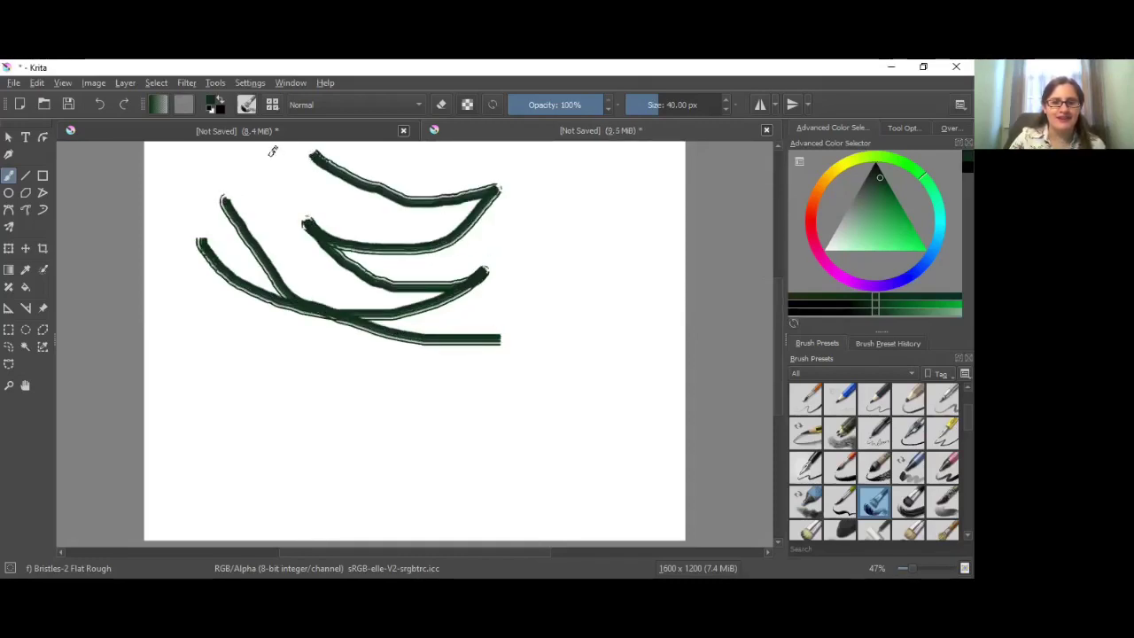
mouse_move(270, 149)
mouse_down()
mouse_move(307, 191)
mouse_move(470, 237)
mouse_up()
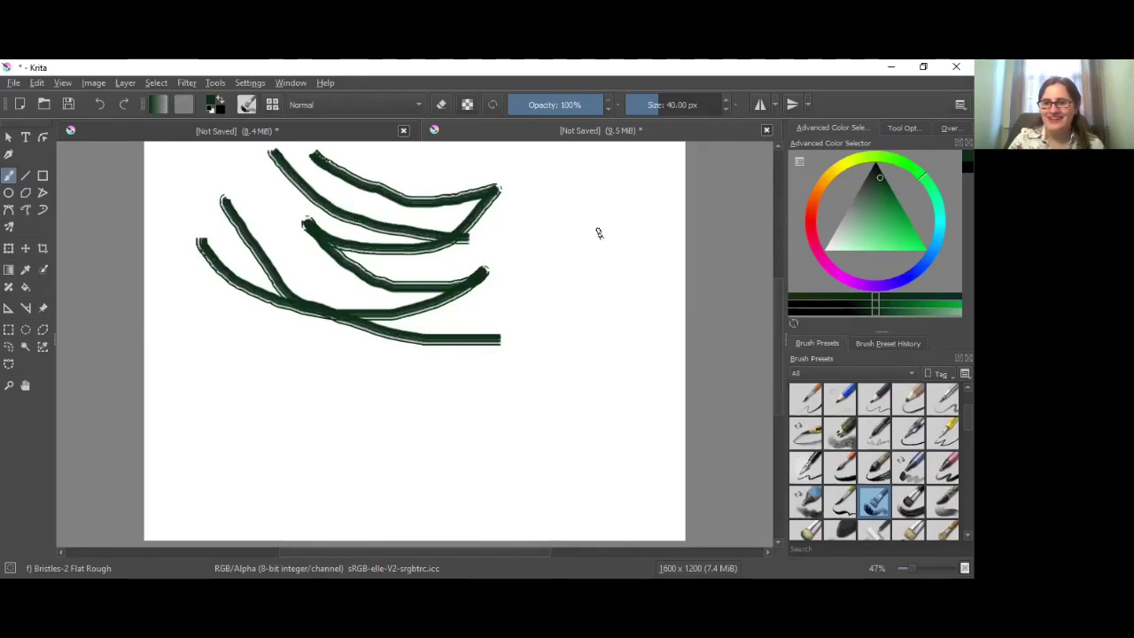
- Switch to bright green and add four lighter strokes beside the dark arcs
mouse_move(881, 177)
mouse_down()
mouse_move(870, 216)
mouse_move(904, 218)
mouse_up()
mouse_move(186, 182)
mouse_down()
mouse_move(337, 285)
mouse_move(393, 295)
mouse_up()
drag(242, 180, 393, 295)
mouse_move(255, 153)
mouse_down()
mouse_move(352, 215)
mouse_move(426, 235)
mouse_up()
drag(293, 161, 351, 209)
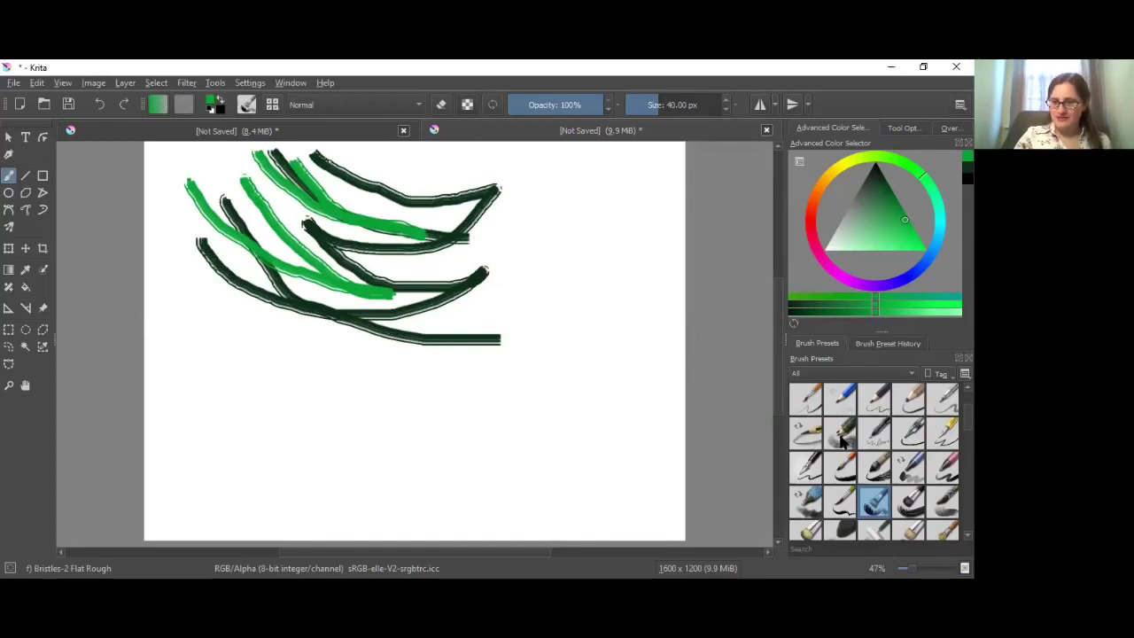
- Scribble an orange loop over the green strokes' left ends with Pencil-6 Quick Shade
click(838, 436)
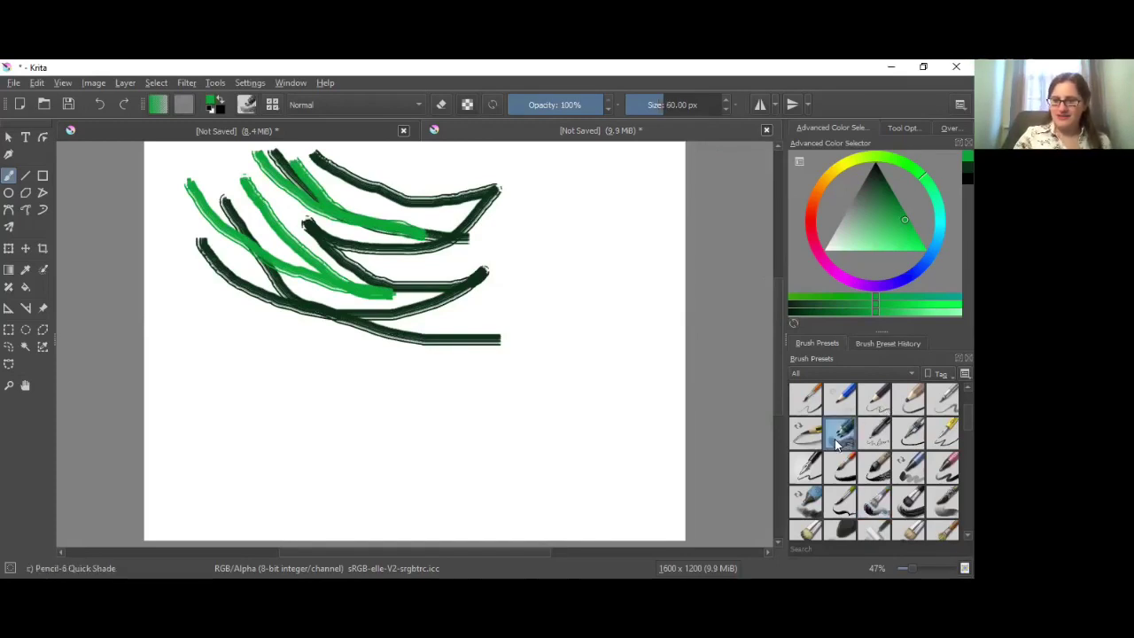
click(814, 202)
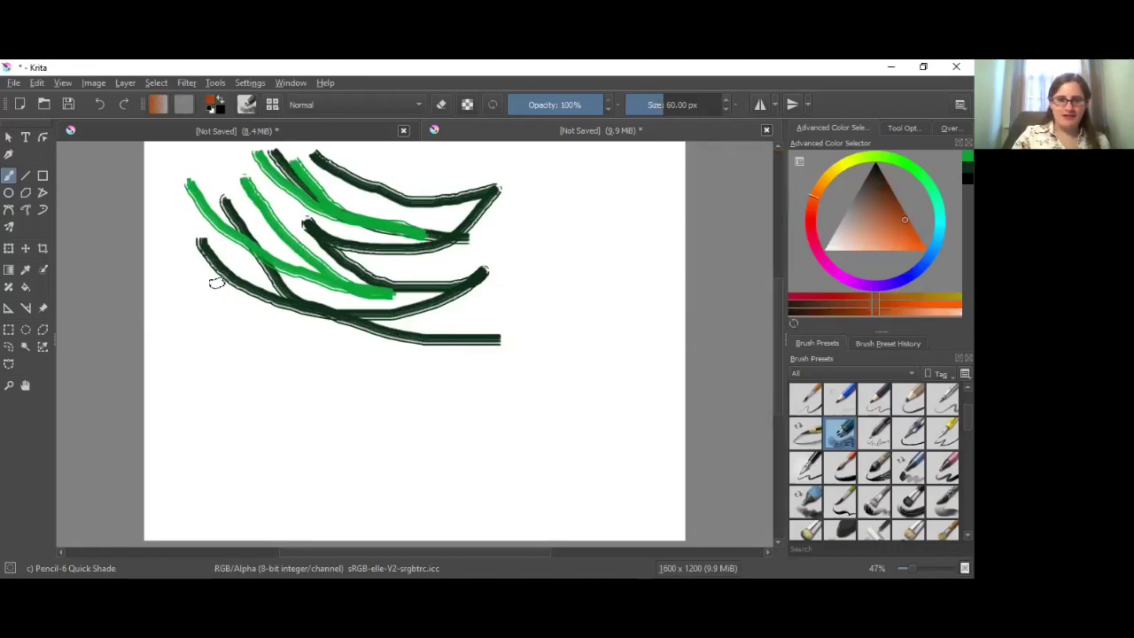
mouse_move(181, 228)
mouse_down()
mouse_move(157, 244)
mouse_move(174, 282)
mouse_move(232, 249)
mouse_move(187, 219)
mouse_move(149, 244)
mouse_move(163, 290)
mouse_move(229, 284)
mouse_move(201, 233)
mouse_move(207, 246)
mouse_move(188, 266)
mouse_up()
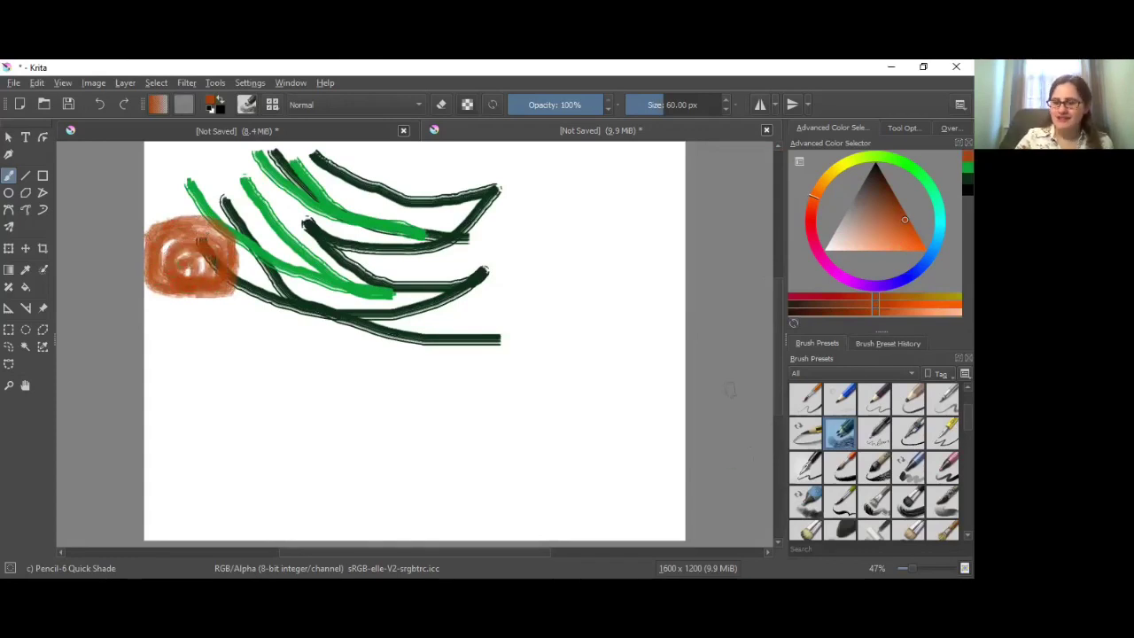
mouse_move(848, 440)
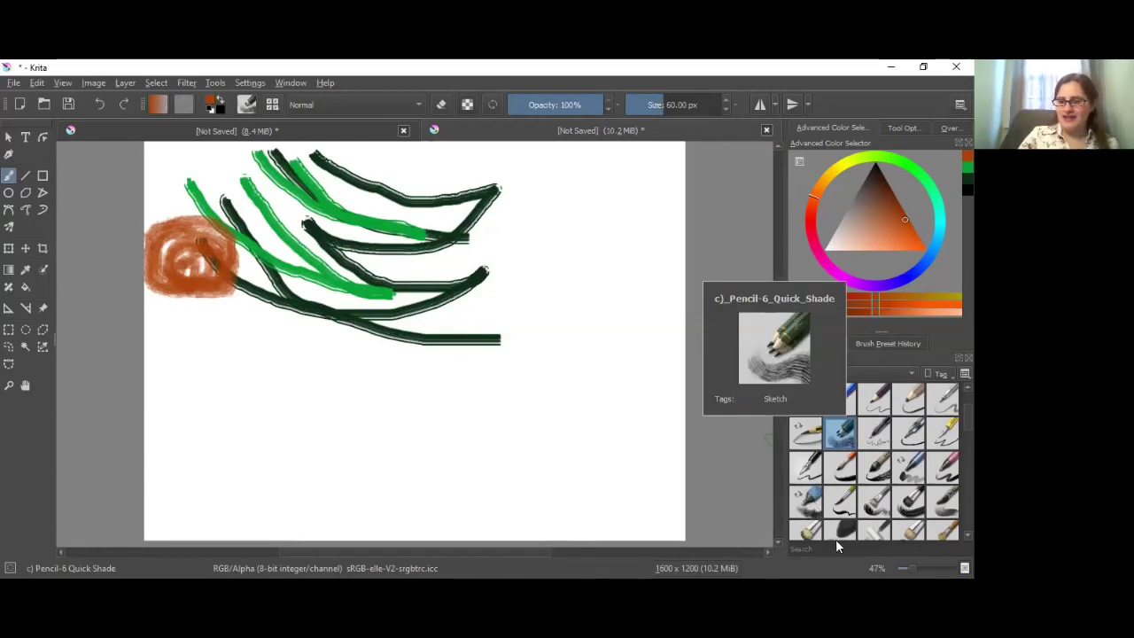
- Paint a broad lighter-orange shape down from the circle with Wet Bristles Rough
scroll(875, 460, down, 5)
scroll(874, 460, down, 1)
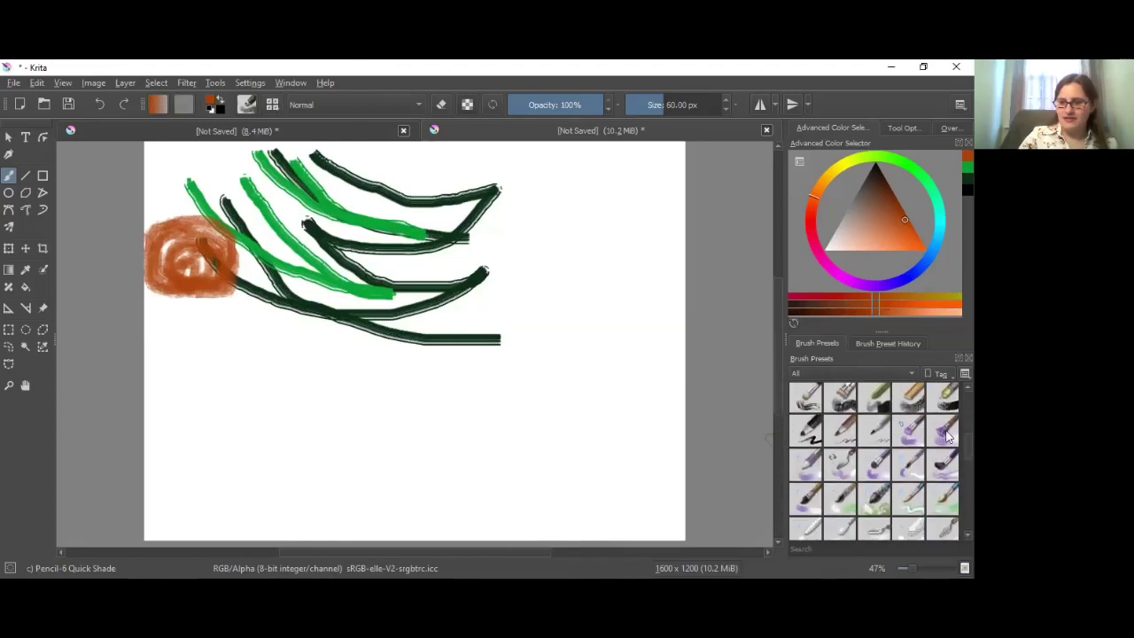
mouse_move(947, 434)
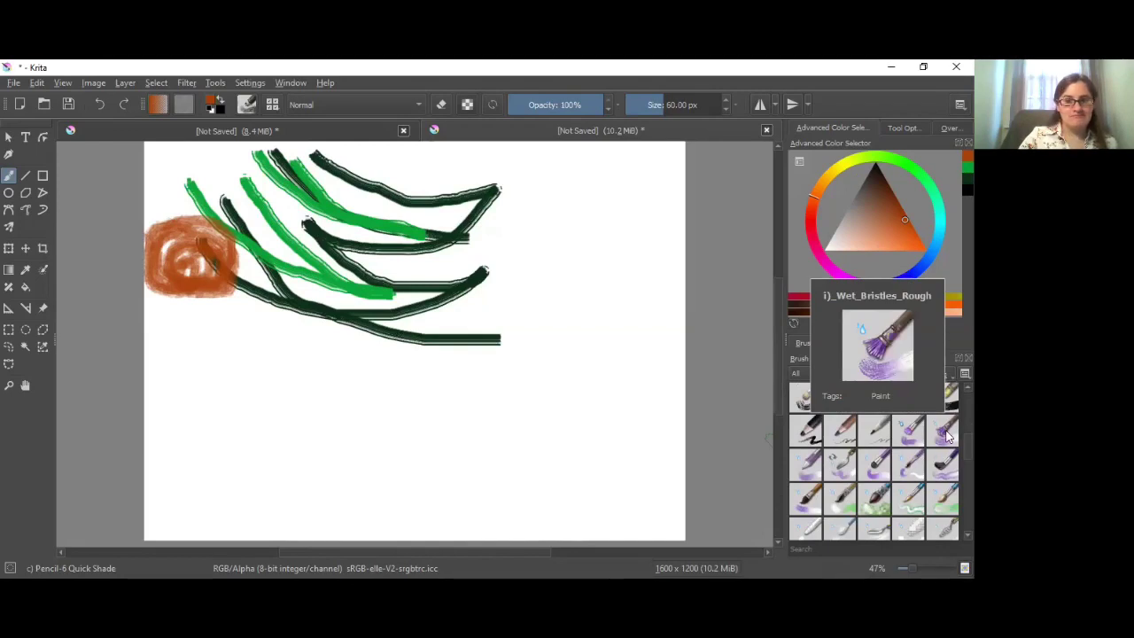
click(945, 434)
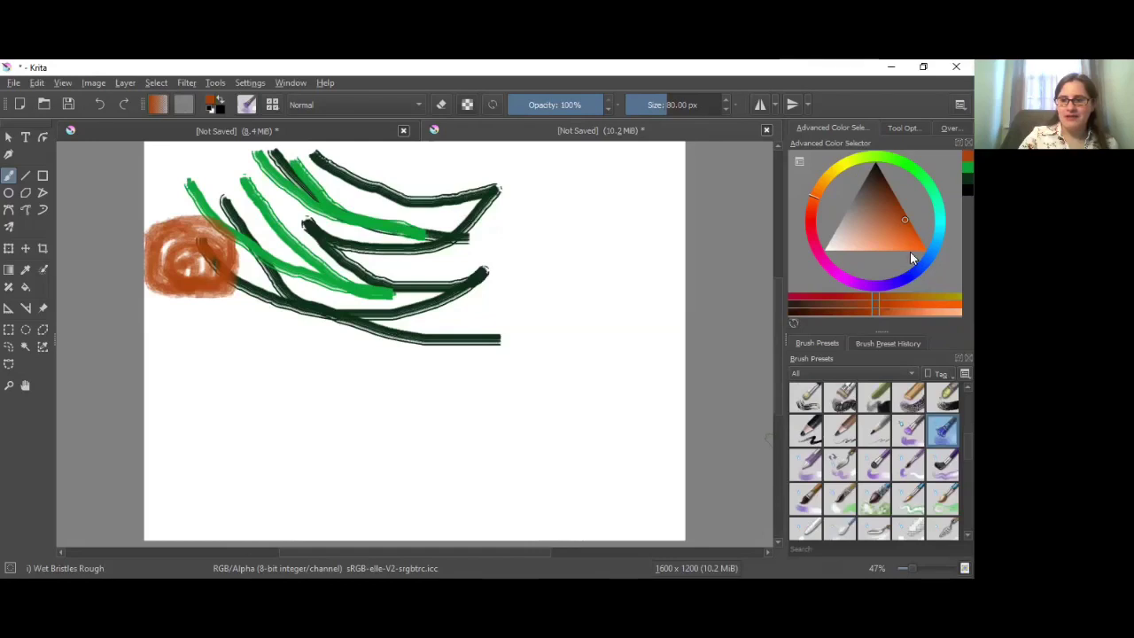
mouse_move(900, 227)
mouse_down()
mouse_move(875, 240)
mouse_move(891, 247)
mouse_up()
mouse_move(193, 310)
mouse_down()
mouse_move(155, 462)
mouse_move(192, 297)
mouse_move(213, 438)
mouse_move(254, 476)
mouse_move(228, 395)
mouse_move(232, 284)
mouse_move(277, 516)
mouse_move(261, 498)
mouse_move(242, 416)
mouse_move(230, 521)
mouse_move(207, 475)
mouse_move(199, 391)
mouse_move(166, 508)
mouse_move(177, 441)
mouse_move(135, 529)
mouse_move(171, 476)
mouse_move(186, 534)
mouse_move(200, 412)
mouse_move(218, 533)
mouse_move(217, 312)
mouse_move(216, 464)
mouse_move(258, 536)
mouse_move(241, 432)
mouse_up()
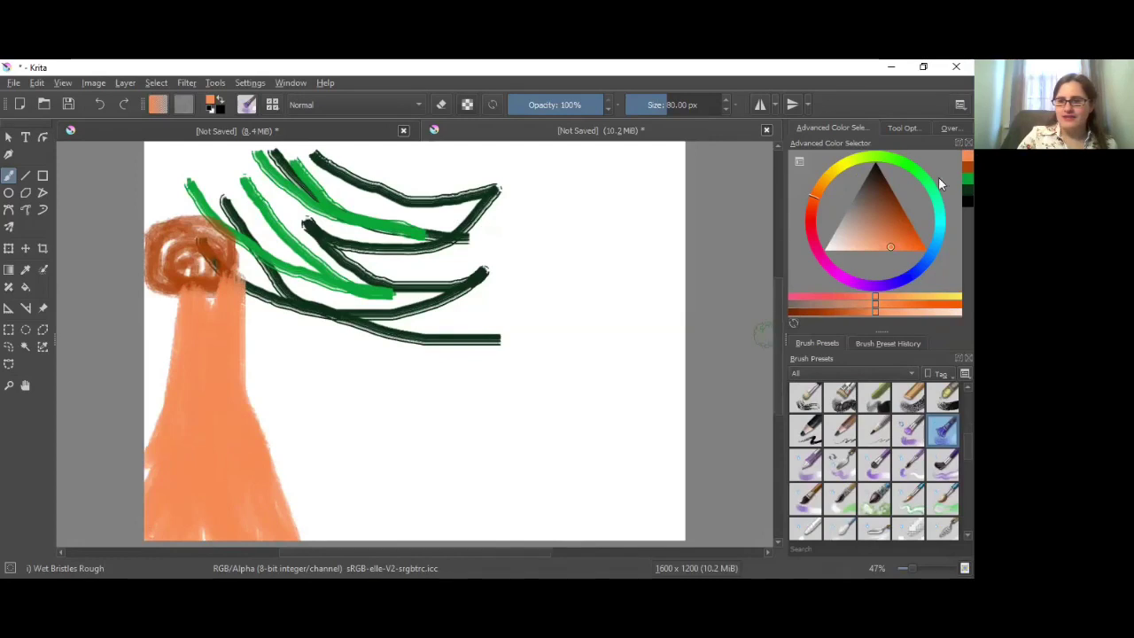
- Paint dark brown Watercolor Texture over the orange trunk shape
click(837, 310)
click(874, 498)
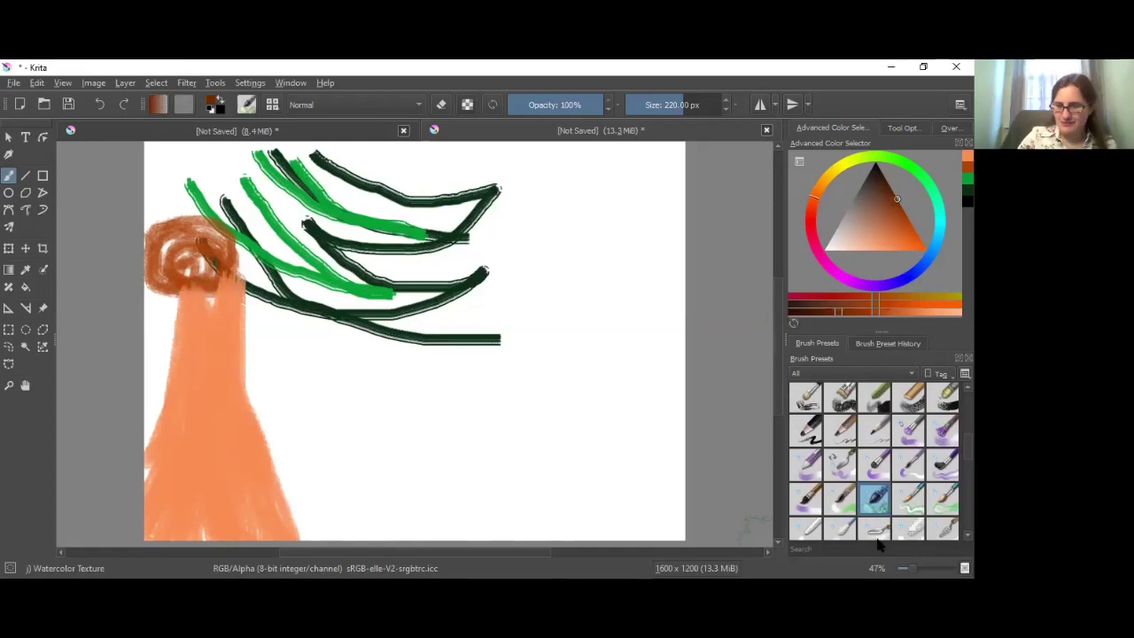
mouse_move(873, 501)
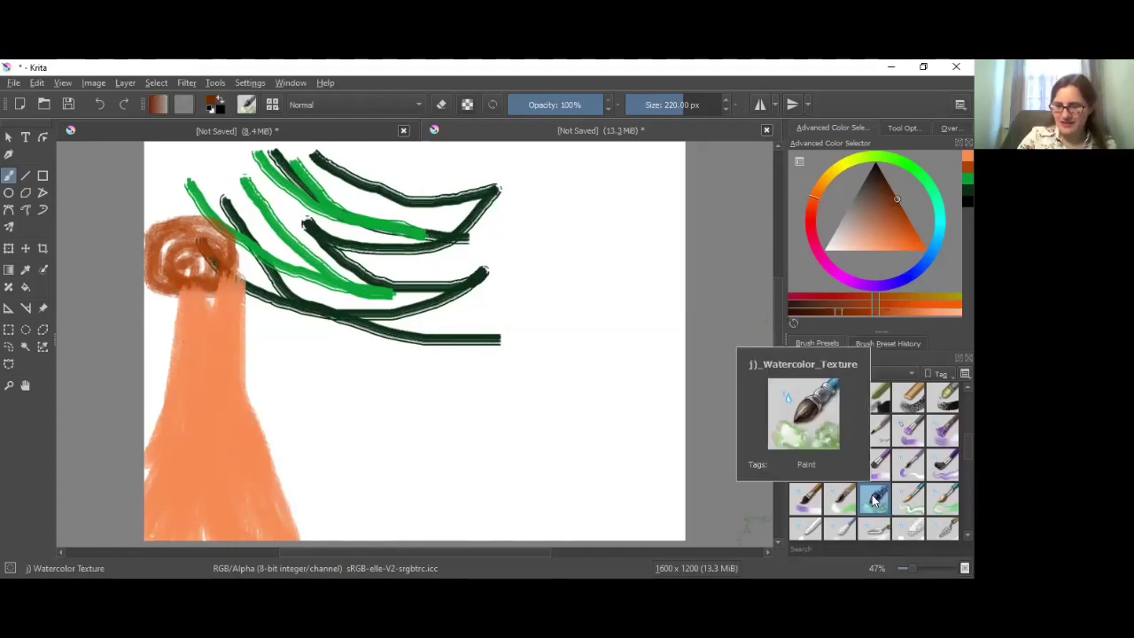
mouse_move(240, 309)
mouse_down()
mouse_move(206, 328)
mouse_move(190, 390)
mouse_move(197, 448)
mouse_move(241, 499)
mouse_move(288, 514)
mouse_move(235, 479)
mouse_move(241, 371)
mouse_move(229, 310)
mouse_move(177, 500)
mouse_move(169, 518)
mouse_move(129, 527)
mouse_move(173, 509)
mouse_move(208, 465)
mouse_move(177, 319)
mouse_up()
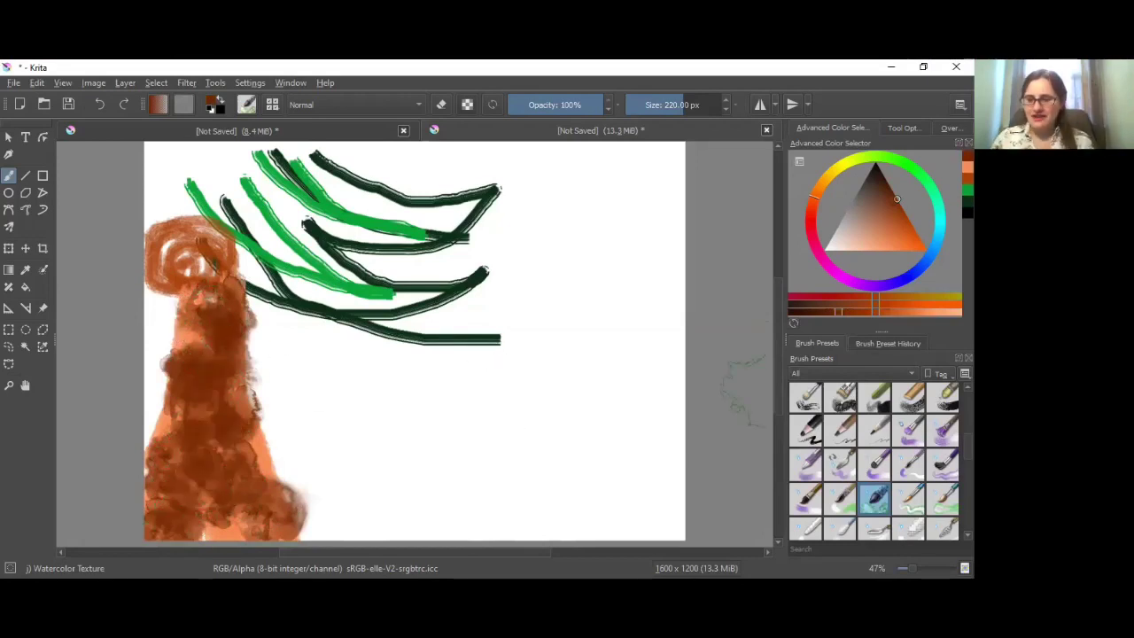
- Smudge the brown trunk paint with the Blender Blur brush
click(842, 530)
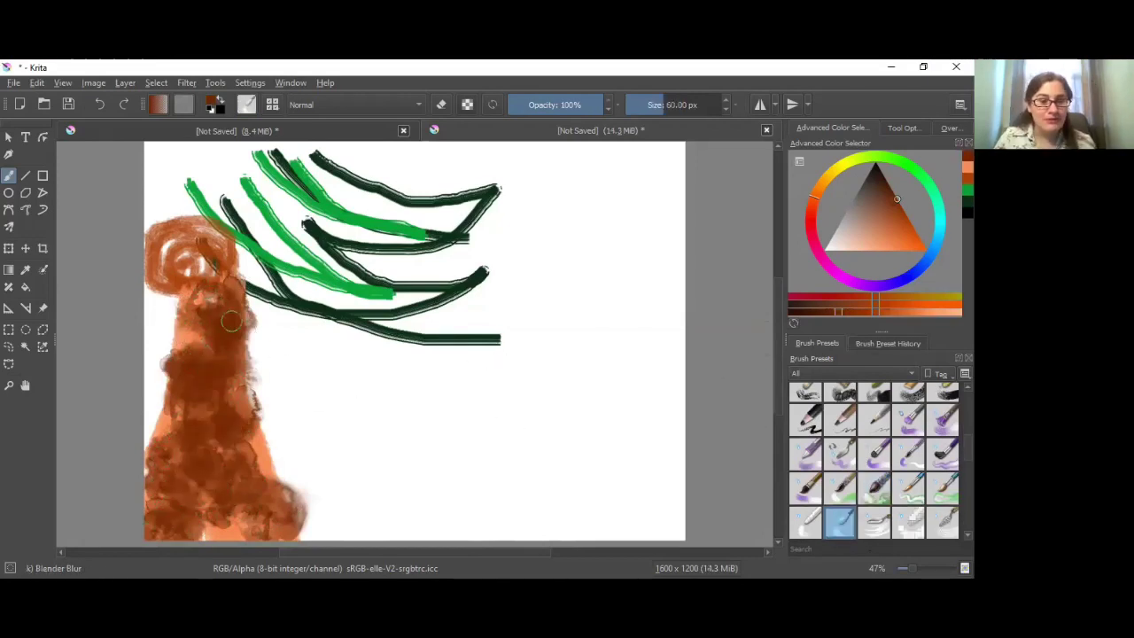
mouse_move(231, 321)
mouse_down()
mouse_move(219, 322)
mouse_move(241, 444)
mouse_move(219, 306)
mouse_up()
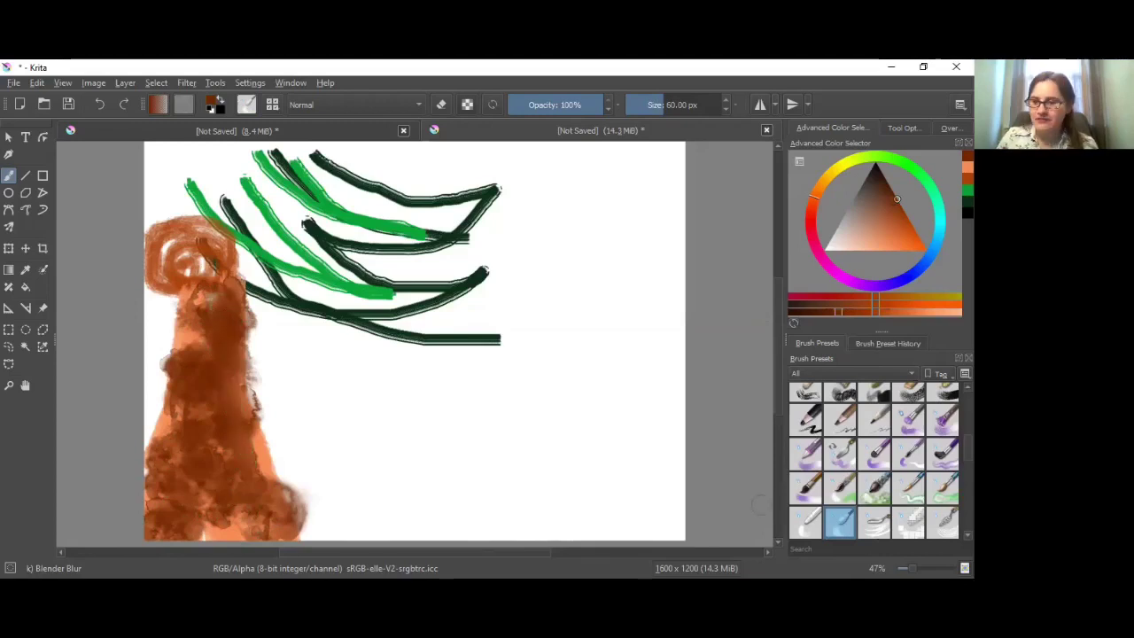
scroll(875, 461, down, 5)
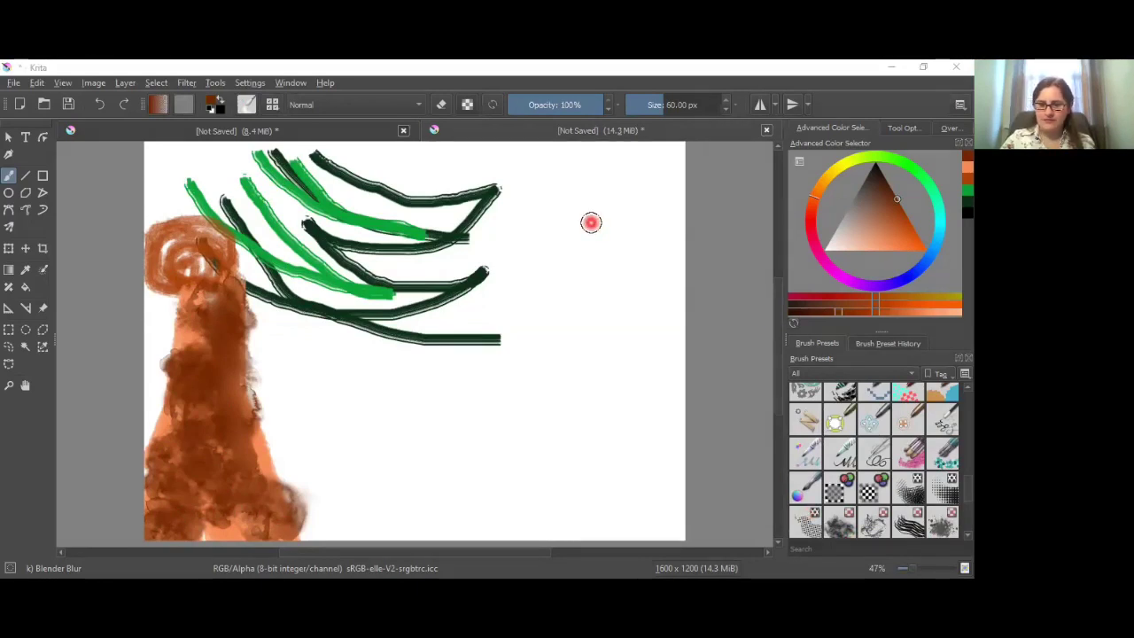
- With cyan and the Distort Move and Distort Grow brushes, warp the branches and blend the trunk upward
key(slash)
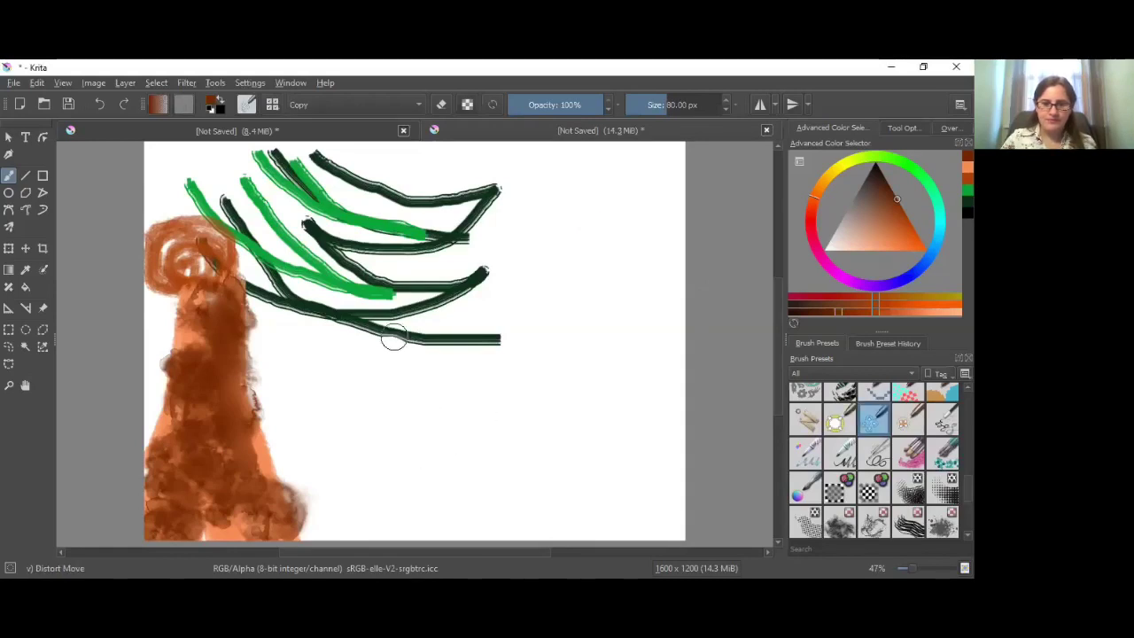
click(900, 223)
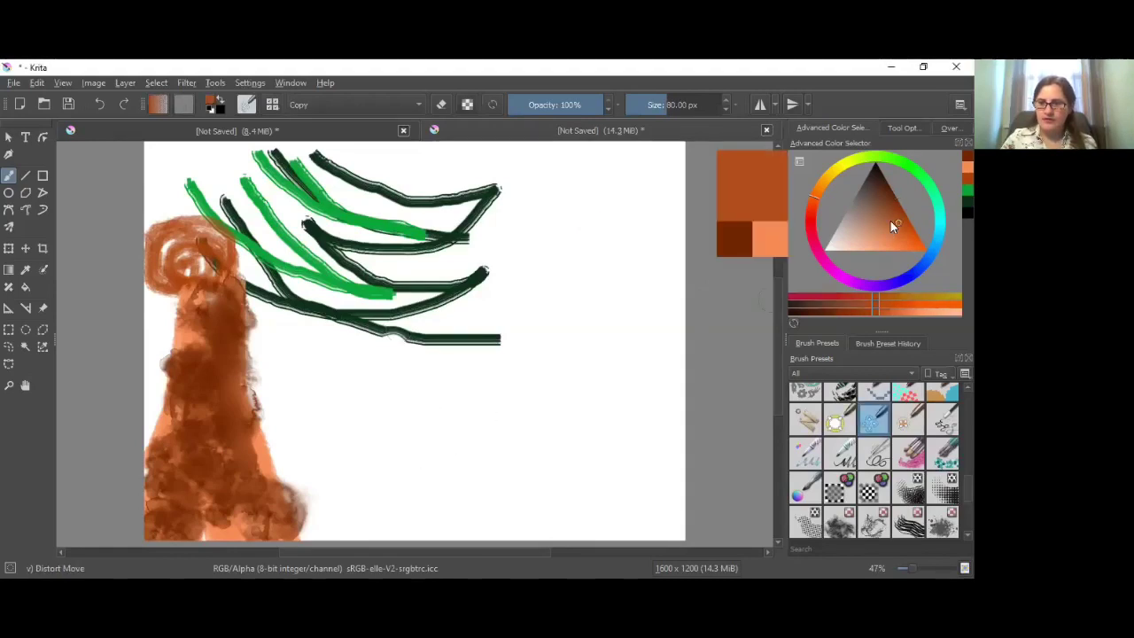
click(943, 218)
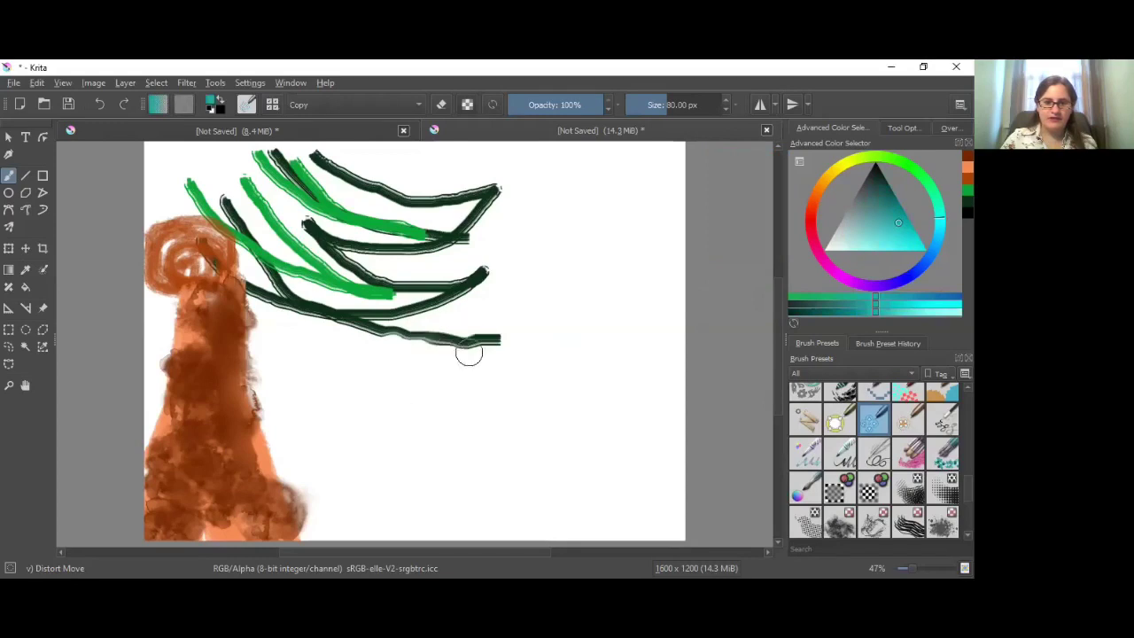
click(839, 427)
drag(375, 359, 416, 335)
drag(493, 282, 443, 319)
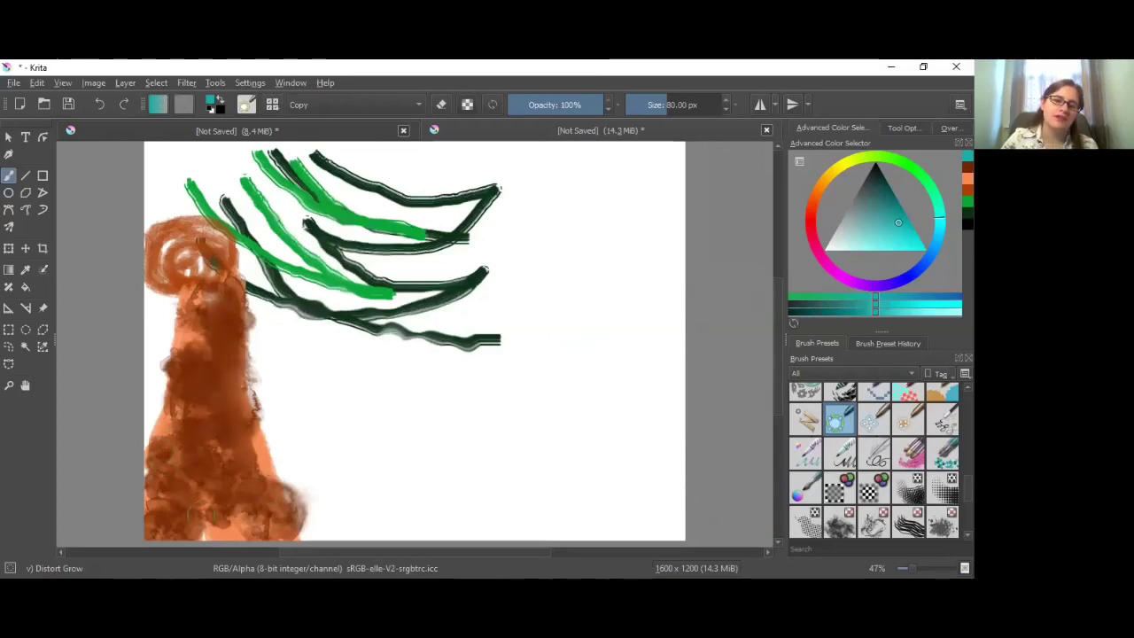
drag(174, 529, 221, 479)
mouse_move(198, 438)
mouse_down()
mouse_move(220, 337)
mouse_move(177, 257)
mouse_move(188, 273)
mouse_up()
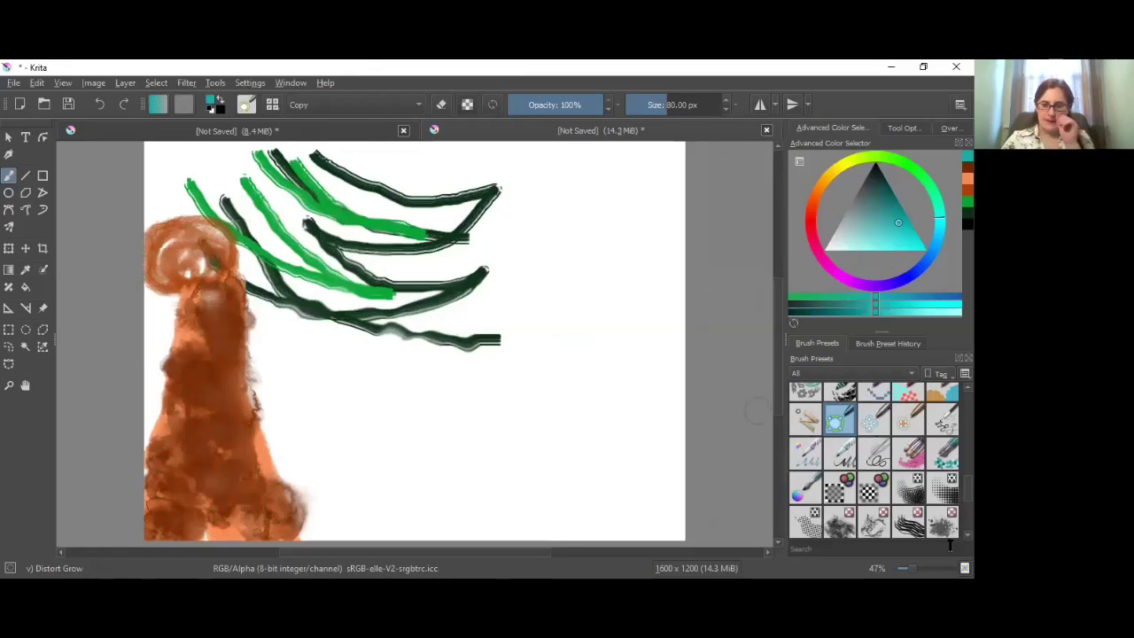
- Paint pale cyan bubble shapes and a thin blue ribbon with Experimental Webs
click(938, 428)
mouse_move(393, 441)
mouse_down()
mouse_move(416, 465)
mouse_move(426, 416)
mouse_move(523, 483)
mouse_up()
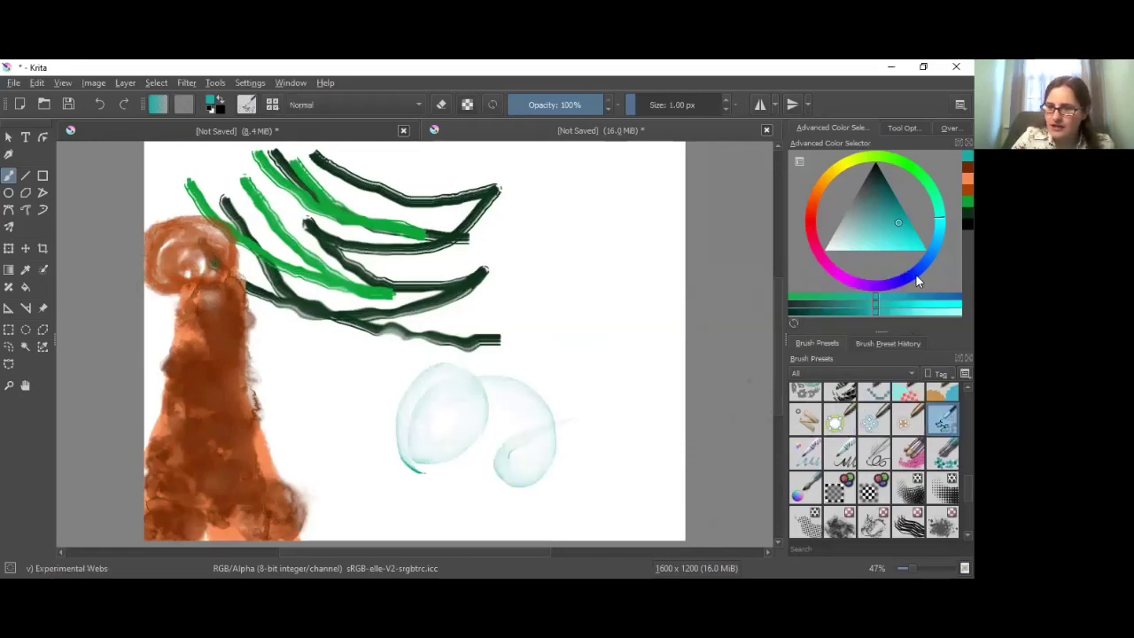
click(916, 274)
mouse_move(514, 432)
mouse_down()
mouse_move(535, 323)
mouse_move(560, 310)
mouse_move(574, 283)
mouse_move(531, 256)
mouse_move(363, 259)
mouse_move(389, 319)
mouse_move(588, 378)
mouse_move(600, 343)
mouse_move(555, 409)
mouse_move(462, 422)
mouse_move(443, 430)
mouse_move(441, 454)
mouse_move(514, 465)
mouse_move(609, 432)
mouse_up()
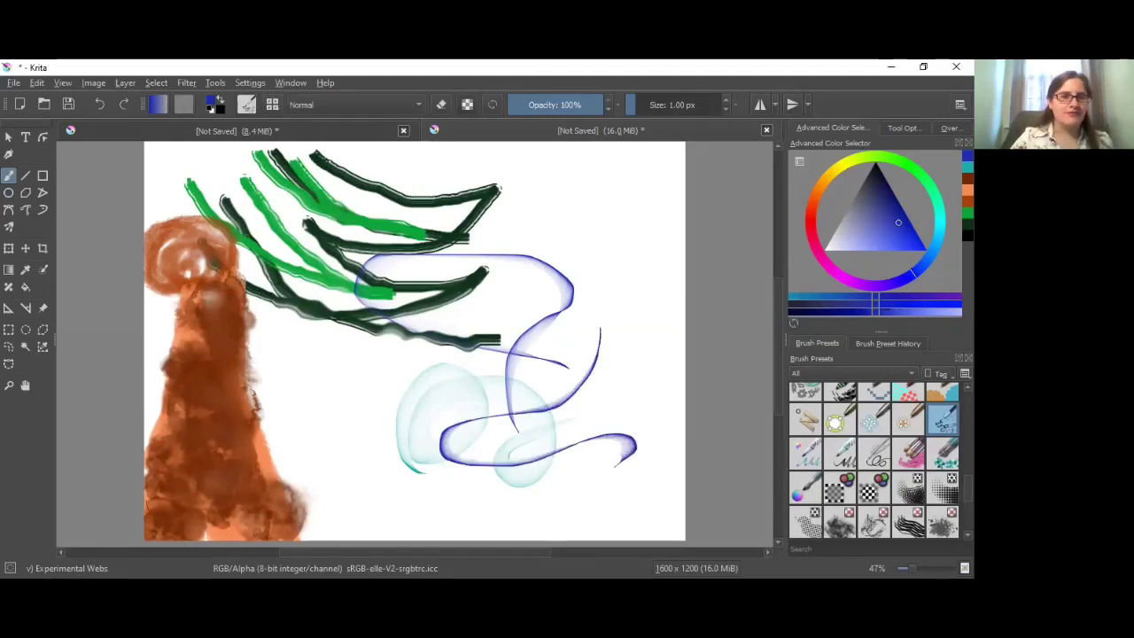
- Start a new blank 1600×1200 document with Ctrl+N
click(10, 83)
key(Escape)
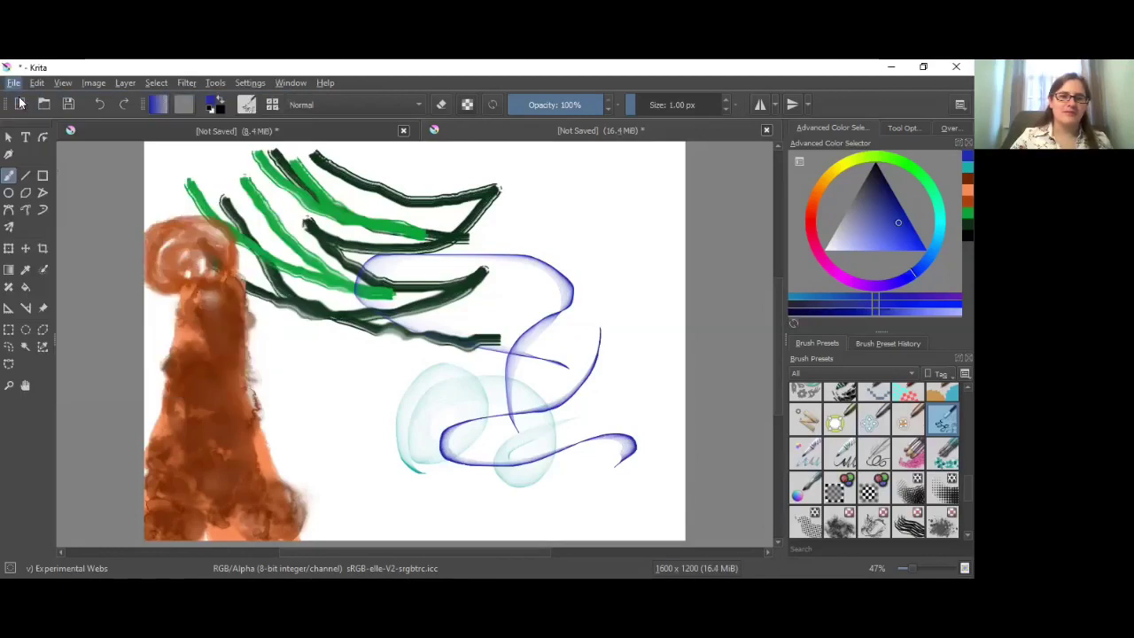
key(ctrl+n)
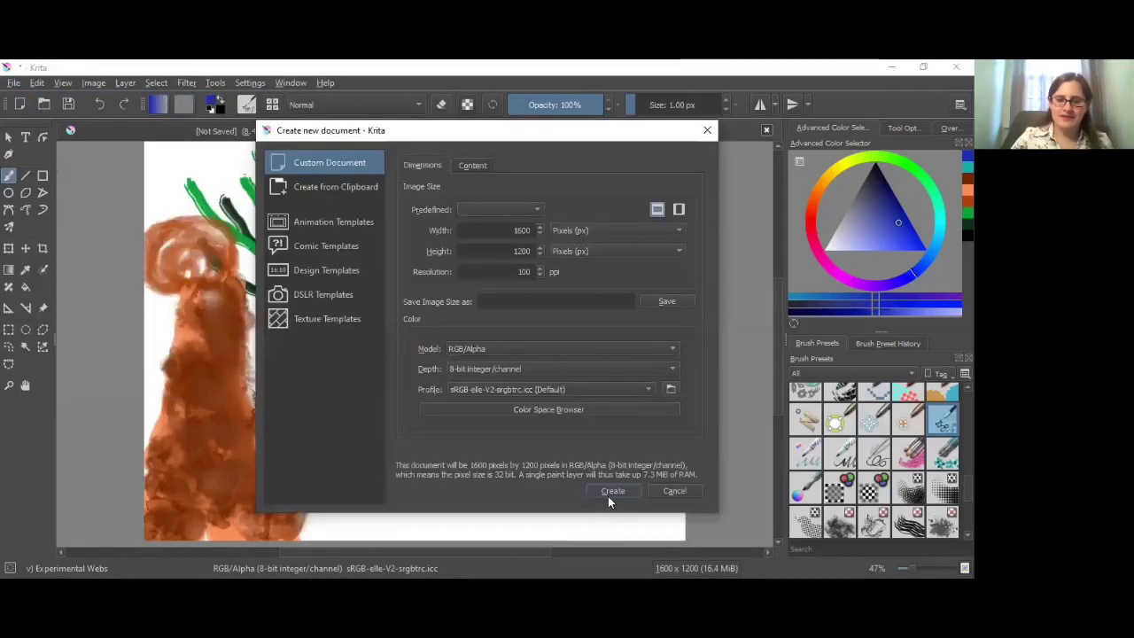
click(611, 492)
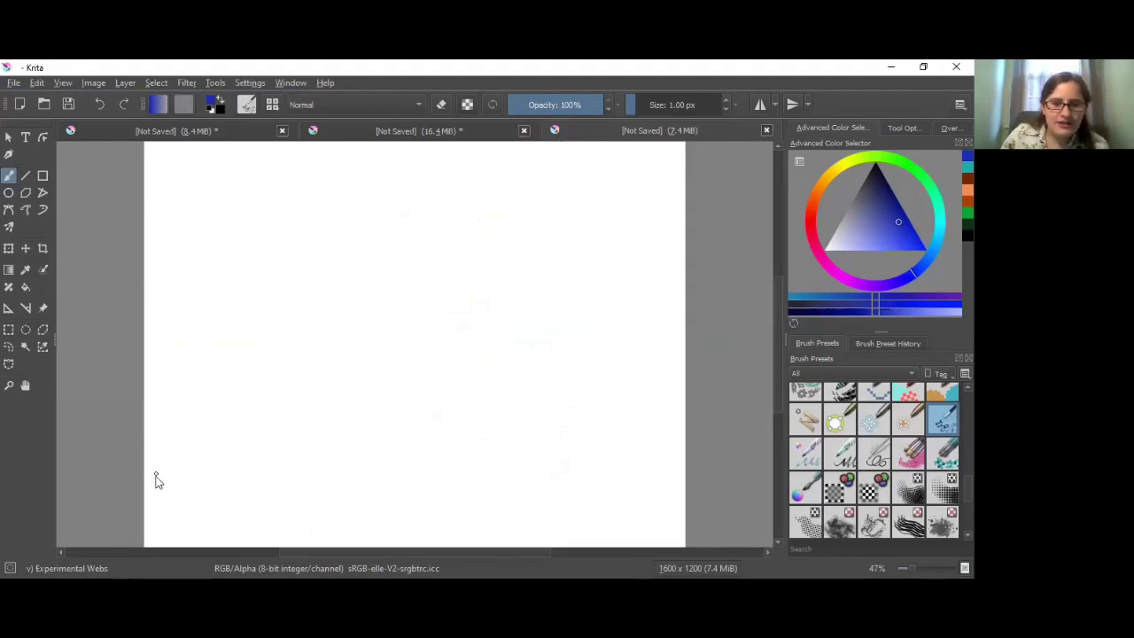
- Sweep alternating blue and cyan wave strokes across the lower canvas with Experimental Webs
mouse_move(159, 477)
mouse_down()
mouse_move(199, 450)
mouse_move(257, 475)
mouse_move(326, 472)
mouse_move(391, 430)
mouse_up()
mouse_move(602, 416)
mouse_down()
mouse_move(653, 413)
mouse_move(680, 388)
mouse_up()
click(941, 222)
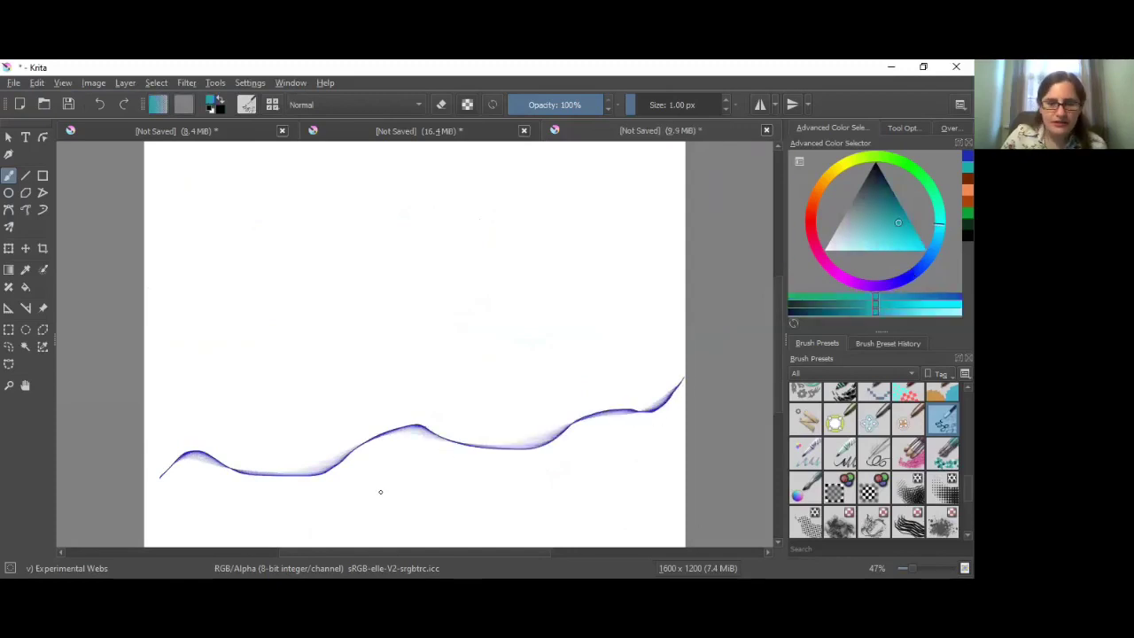
mouse_move(175, 487)
mouse_down()
mouse_move(240, 458)
mouse_move(299, 474)
mouse_move(364, 471)
mouse_move(421, 427)
mouse_up()
mouse_move(515, 458)
mouse_down()
mouse_move(582, 429)
mouse_move(621, 386)
mouse_up()
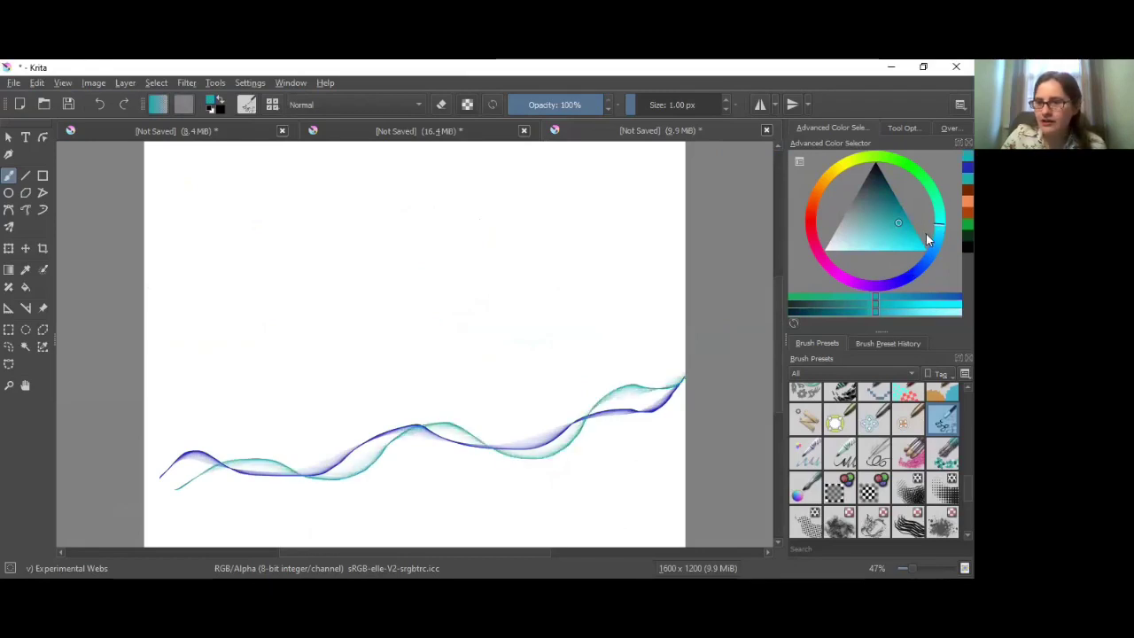
click(918, 275)
mouse_move(505, 475)
mouse_down()
mouse_move(269, 468)
mouse_move(144, 440)
mouse_up()
mouse_move(221, 501)
mouse_down()
mouse_move(348, 467)
mouse_move(475, 475)
mouse_move(572, 412)
mouse_move(685, 379)
mouse_up()
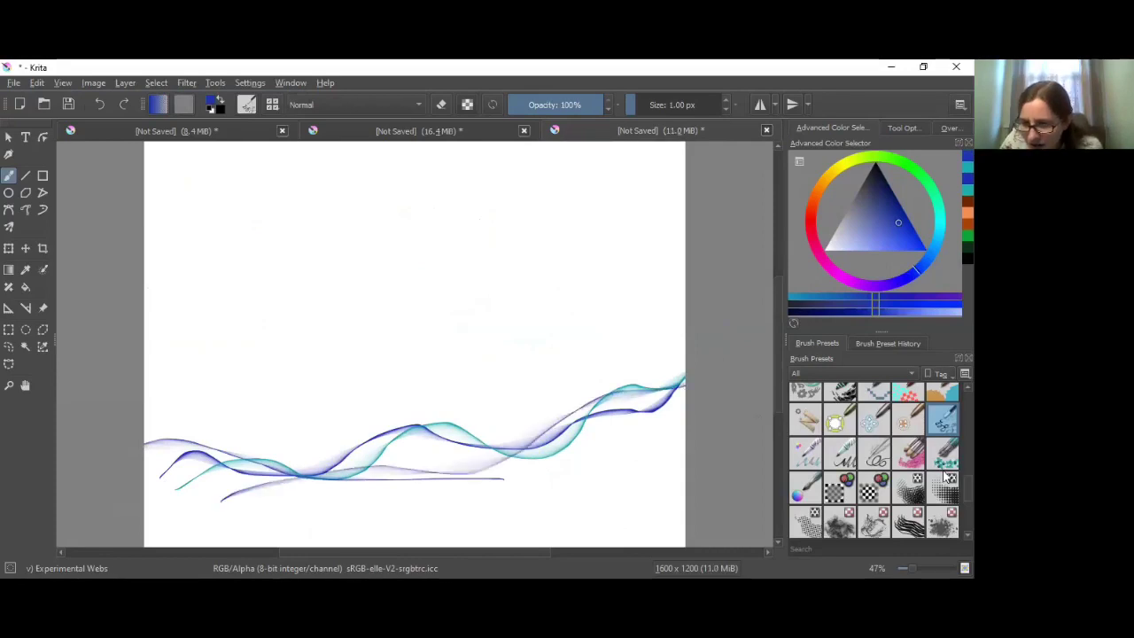
- Try dotting Texture Pointillism along the wave, then undo it
click(945, 455)
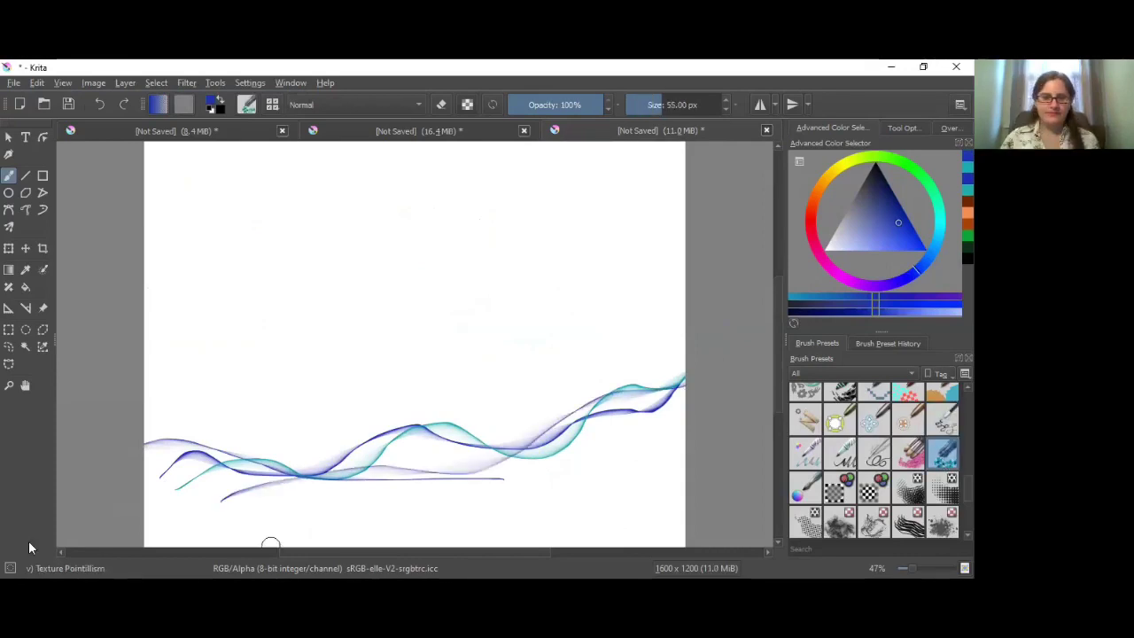
mouse_move(167, 479)
mouse_down()
mouse_move(289, 466)
mouse_move(325, 481)
mouse_move(581, 415)
mouse_move(613, 423)
mouse_move(678, 388)
mouse_up()
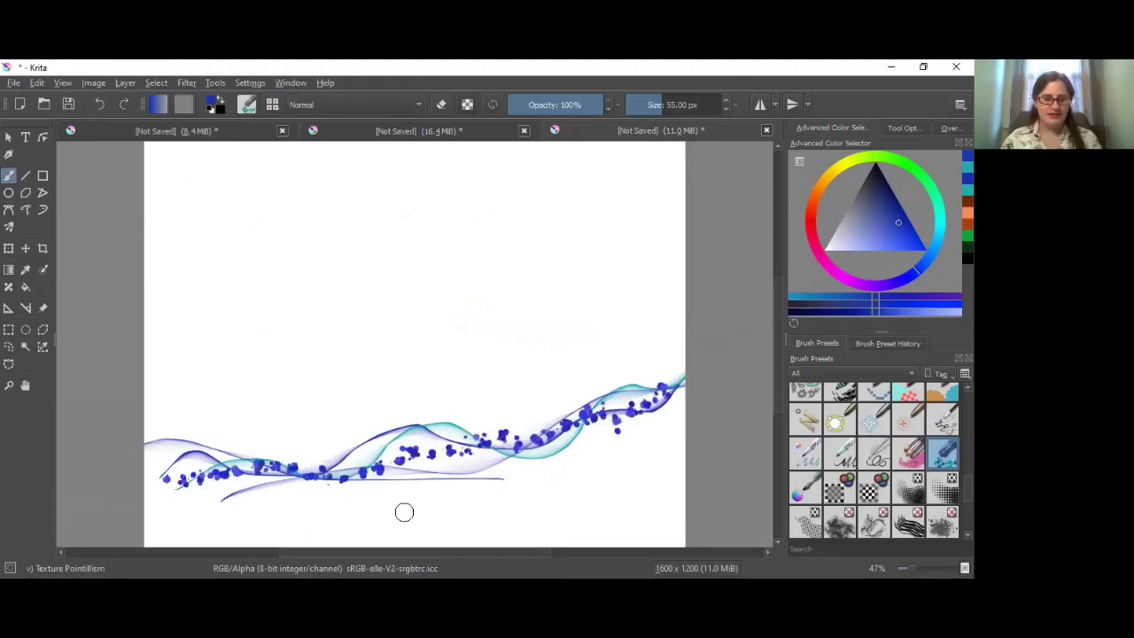
key(ctrl+z)
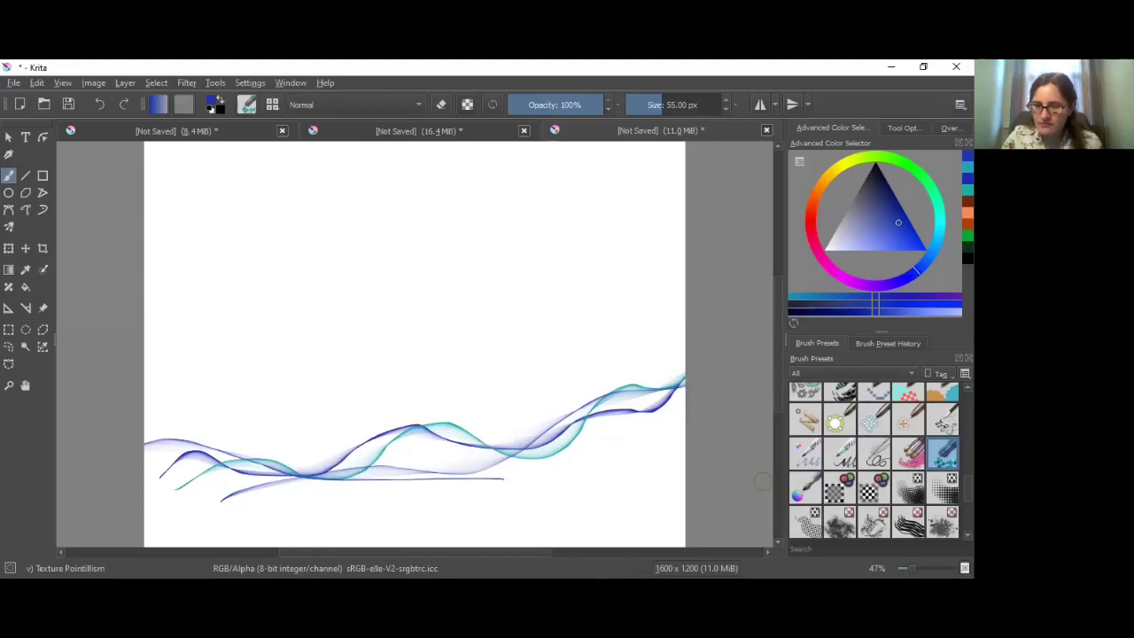
- Stamp six blue Stamp Vegetal flowers along the waves from left to right
scroll(874, 460, down, 10)
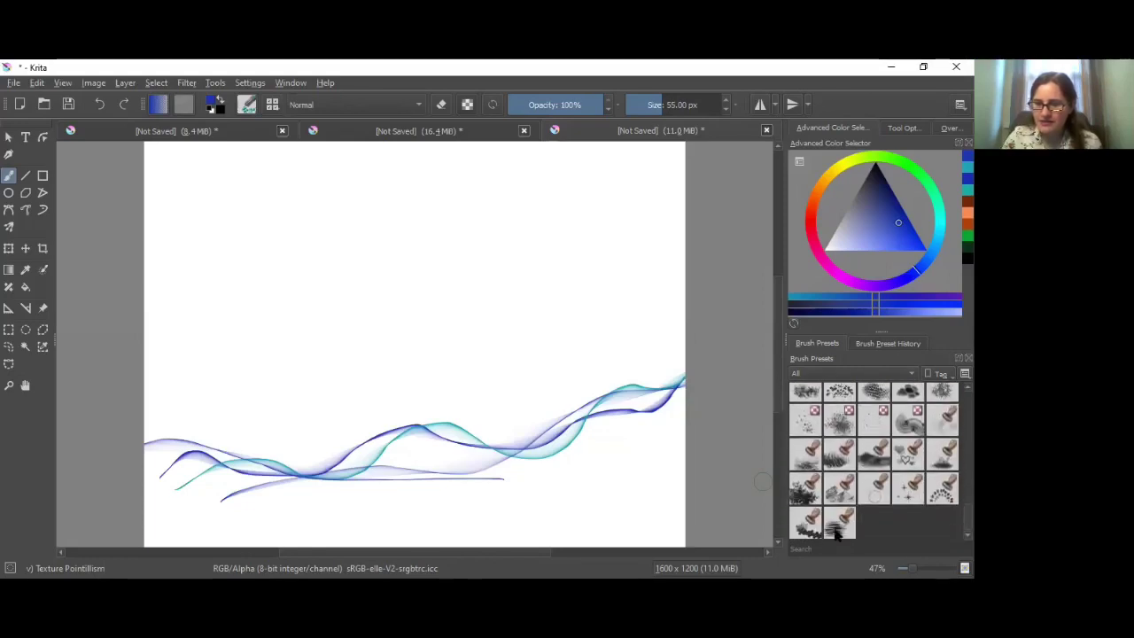
click(806, 523)
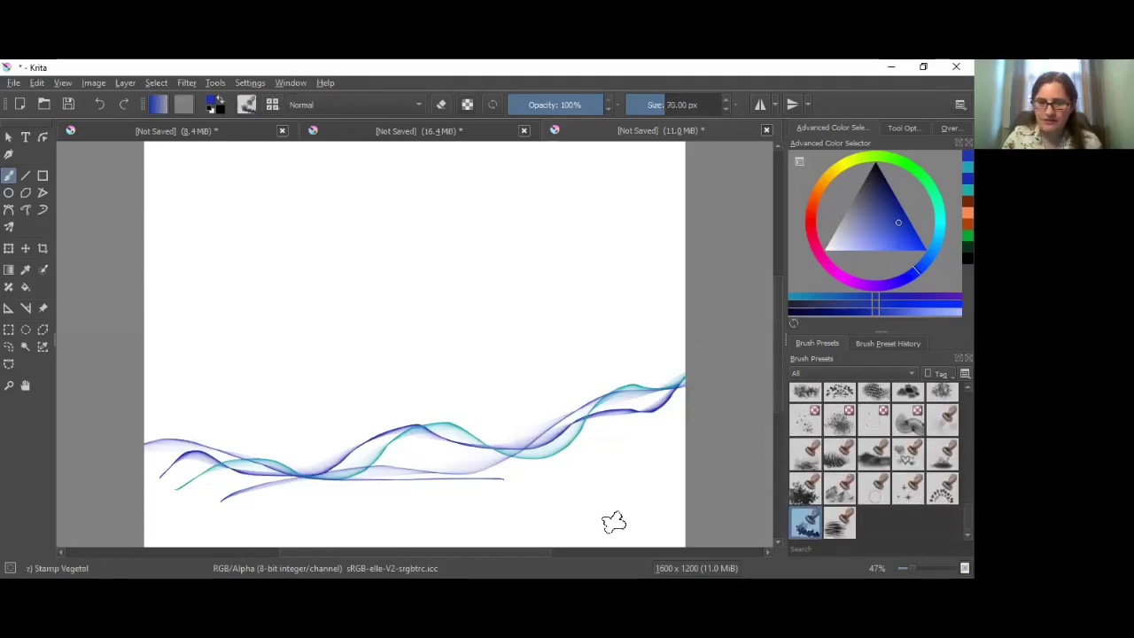
click(175, 470)
click(245, 467)
click(301, 472)
click(422, 433)
click(536, 447)
click(657, 400)
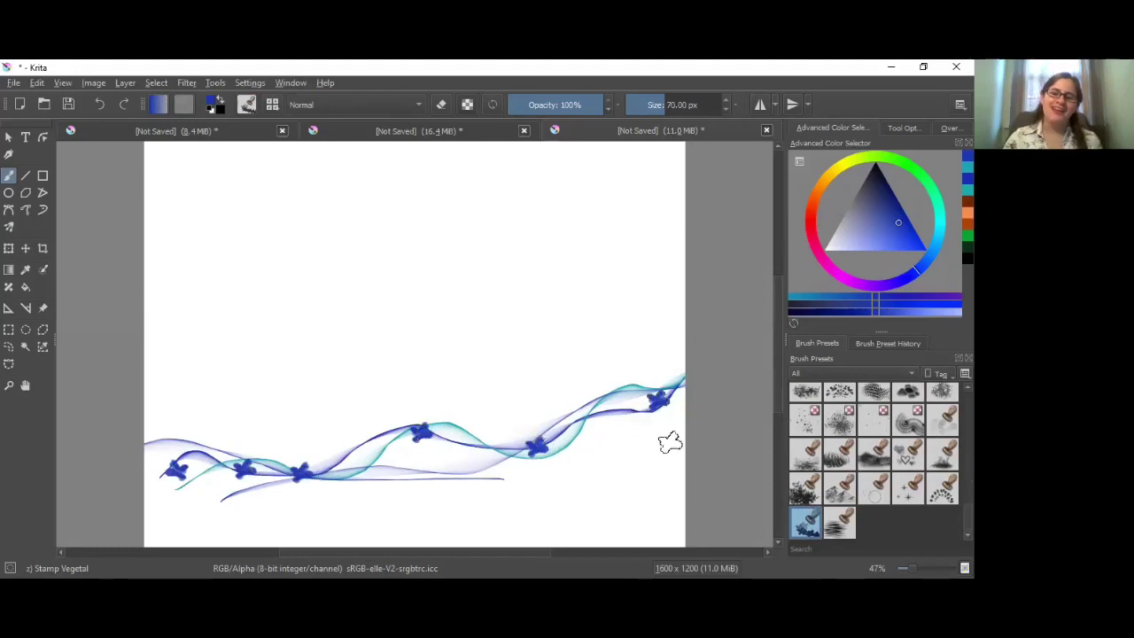
- Paint a mirrored blue Stamp Vegetal lattice over the ribbons using the Multibrush tool
click(8, 227)
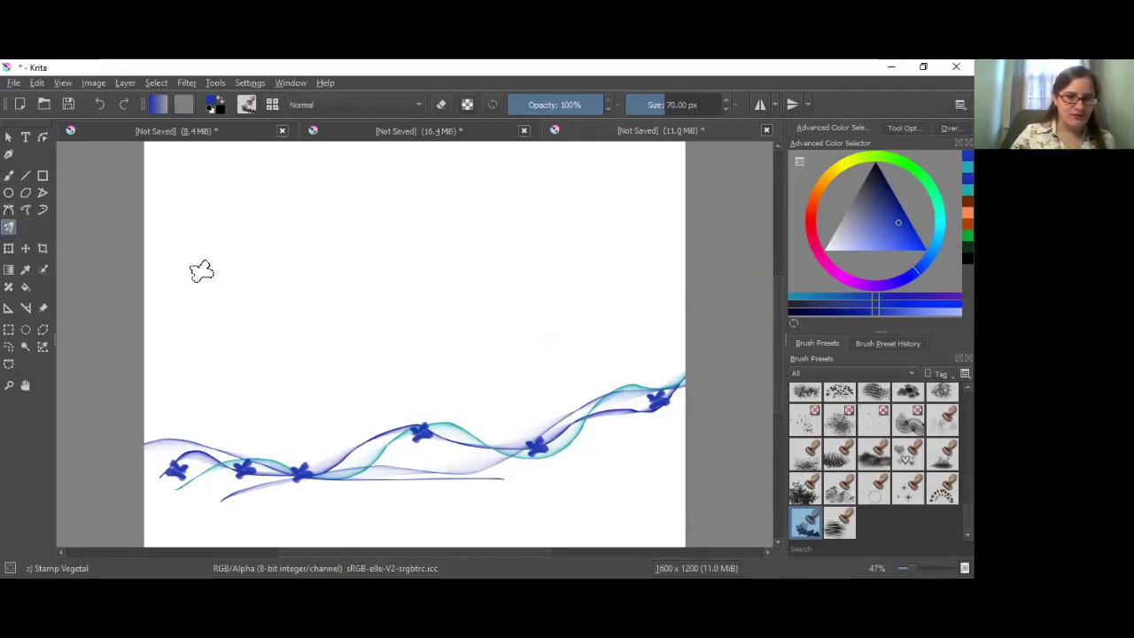
mouse_move(202, 275)
mouse_down()
mouse_move(198, 245)
mouse_move(253, 370)
mouse_move(241, 347)
mouse_move(348, 260)
mouse_move(426, 313)
mouse_move(409, 363)
mouse_move(381, 362)
mouse_move(375, 293)
mouse_move(436, 261)
mouse_move(629, 247)
mouse_move(640, 292)
mouse_move(625, 354)
mouse_move(491, 373)
mouse_move(355, 350)
mouse_move(236, 353)
mouse_move(213, 496)
mouse_move(266, 496)
mouse_move(301, 368)
mouse_move(127, 229)
mouse_move(150, 147)
mouse_move(172, 177)
mouse_move(535, 286)
mouse_move(683, 377)
mouse_move(647, 417)
mouse_move(483, 355)
mouse_move(656, 438)
mouse_move(474, 399)
mouse_move(656, 443)
mouse_move(532, 345)
mouse_move(541, 337)
mouse_move(611, 350)
mouse_up()
- Create a fourth blank 1600×1200 canvas from File > New
click(14, 83)
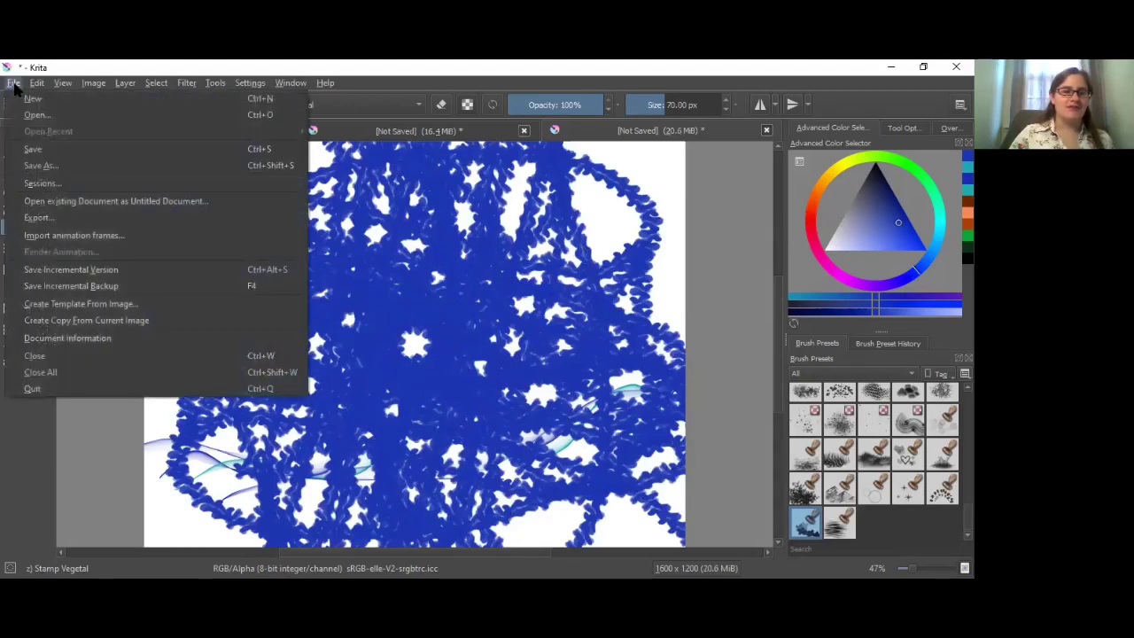
click(33, 101)
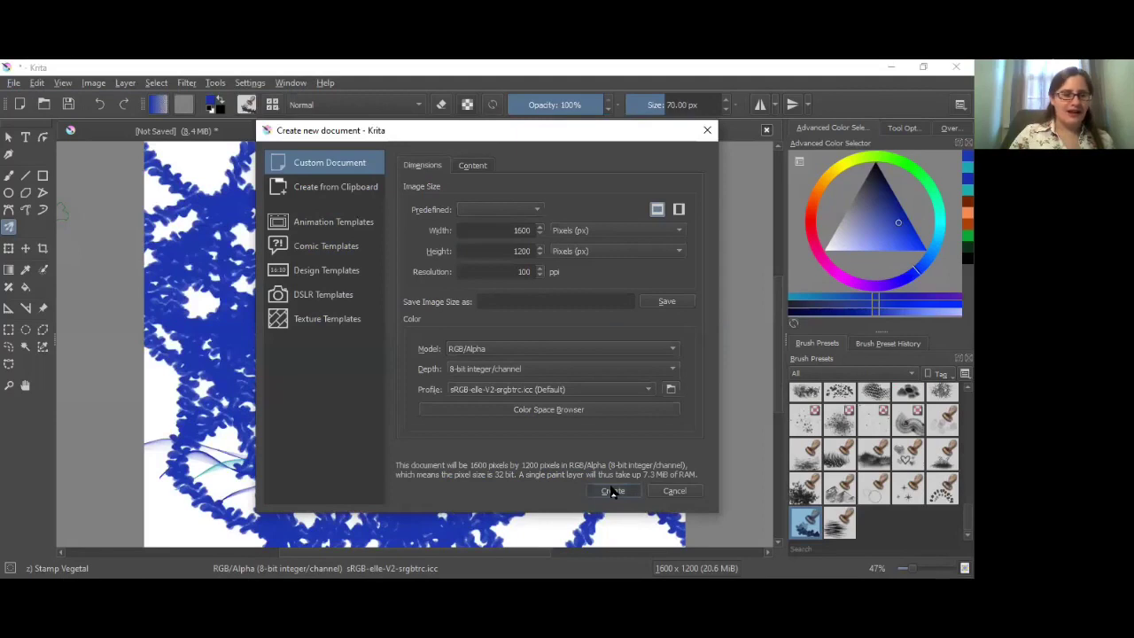
click(612, 492)
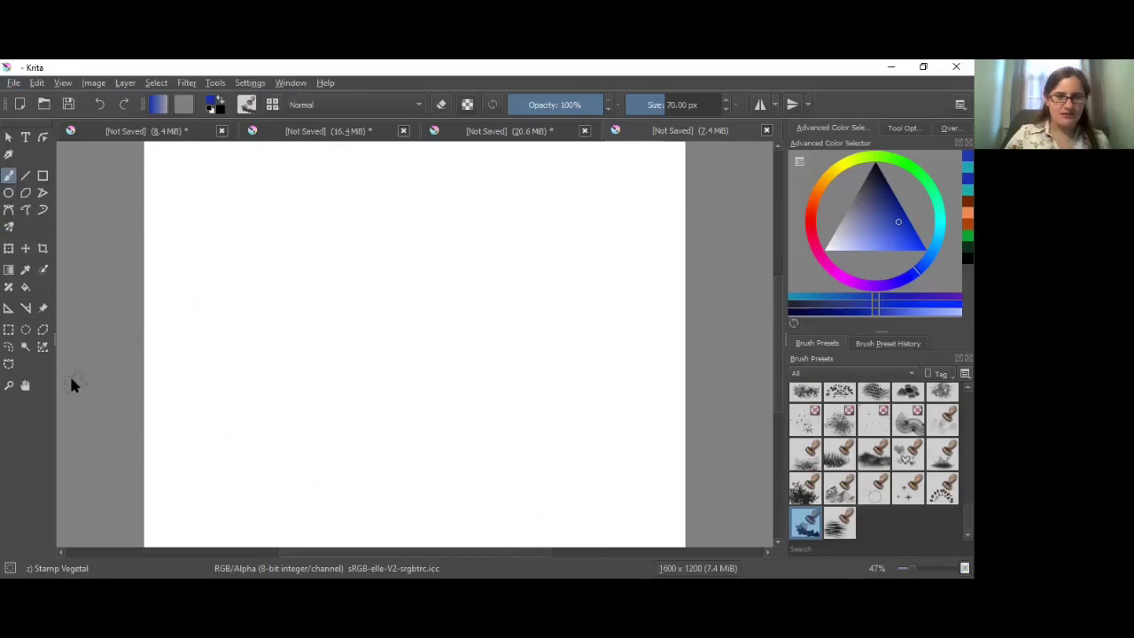
- Sketch a thin cup-shaped curve with Pencil-1 Hard, then switch the paint colour to yellow
scroll(874, 461, up, 10)
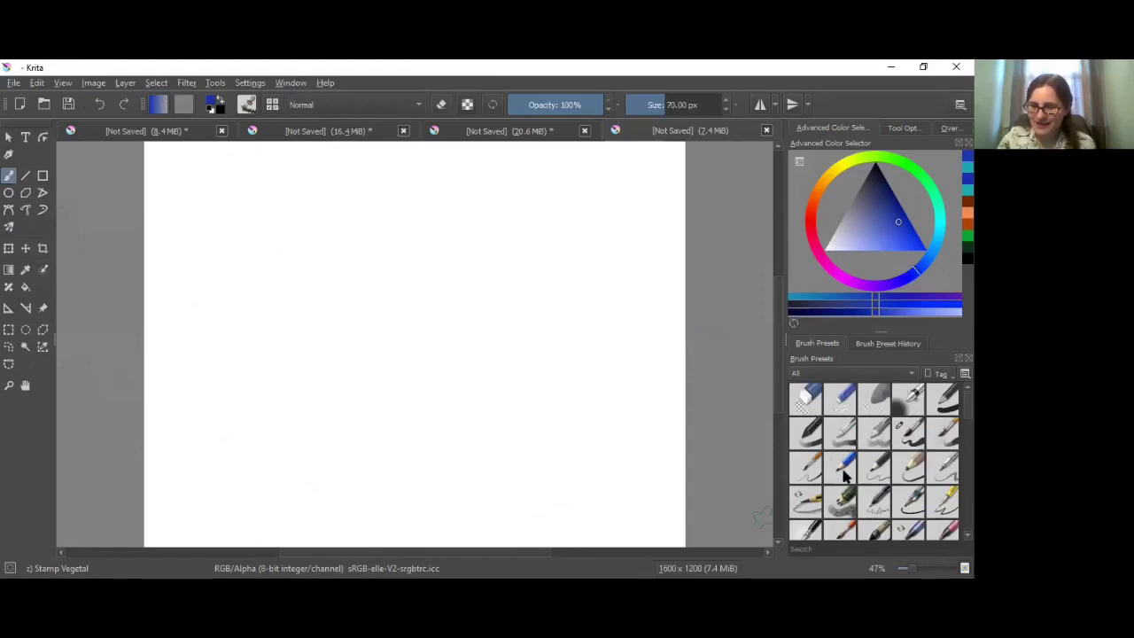
click(842, 467)
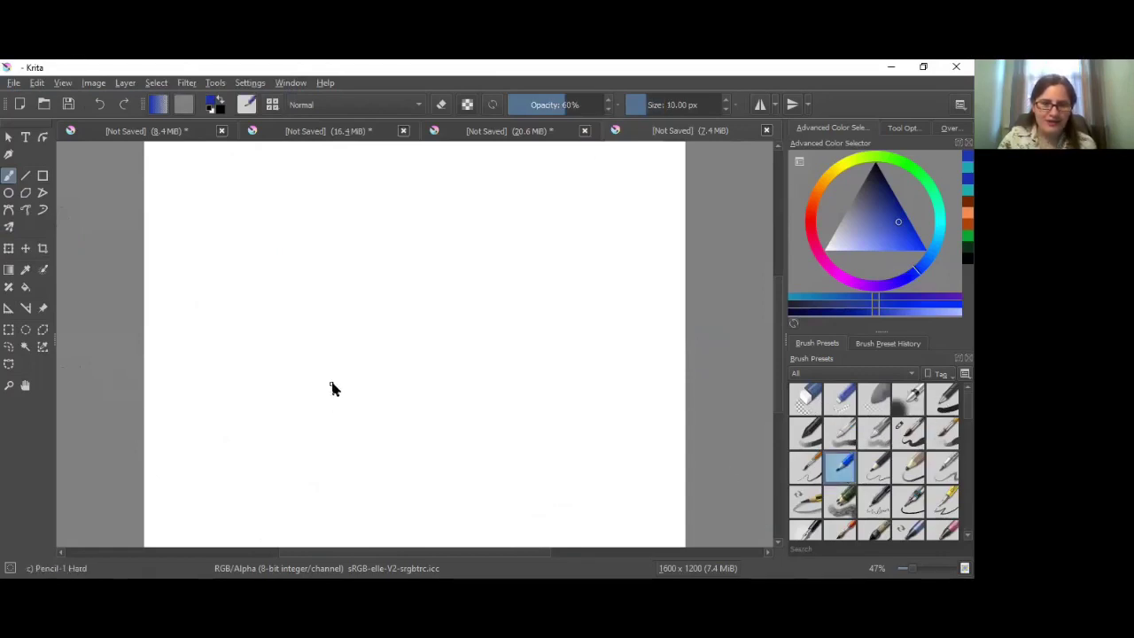
mouse_move(332, 382)
mouse_down()
mouse_move(333, 351)
mouse_move(374, 291)
mouse_up()
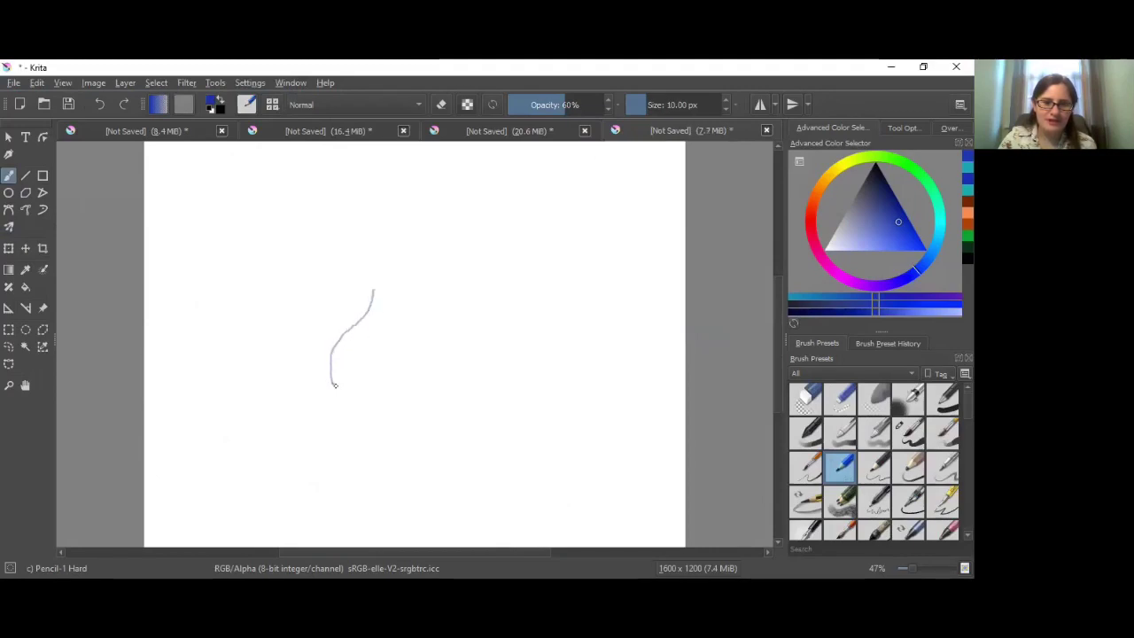
mouse_move(330, 383)
mouse_down()
mouse_move(412, 392)
mouse_move(461, 340)
mouse_up()
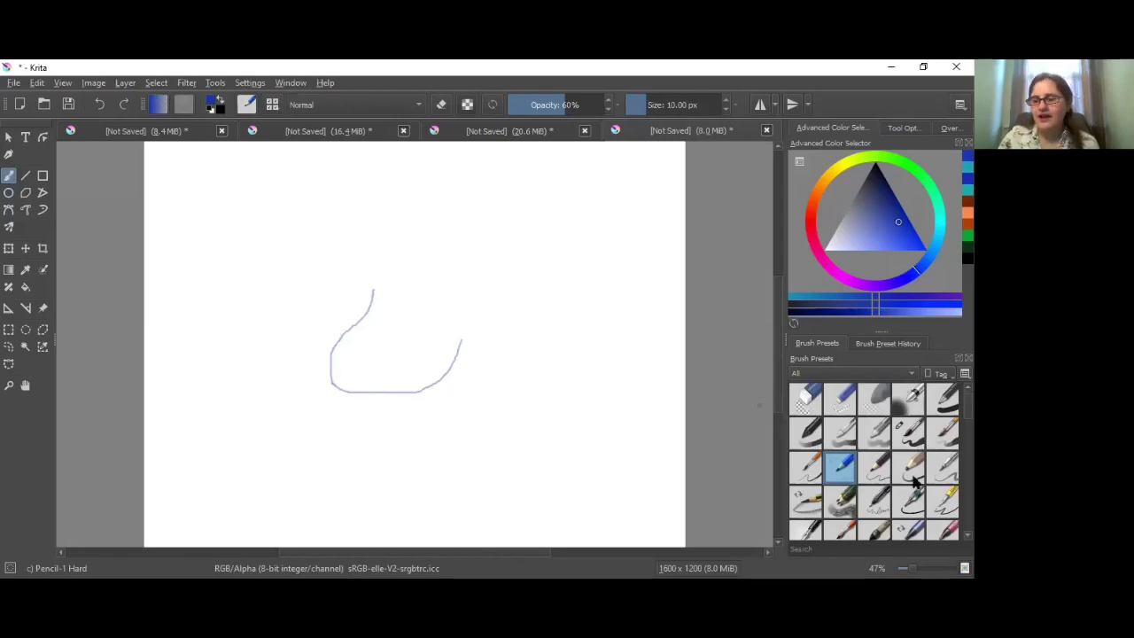
click(842, 163)
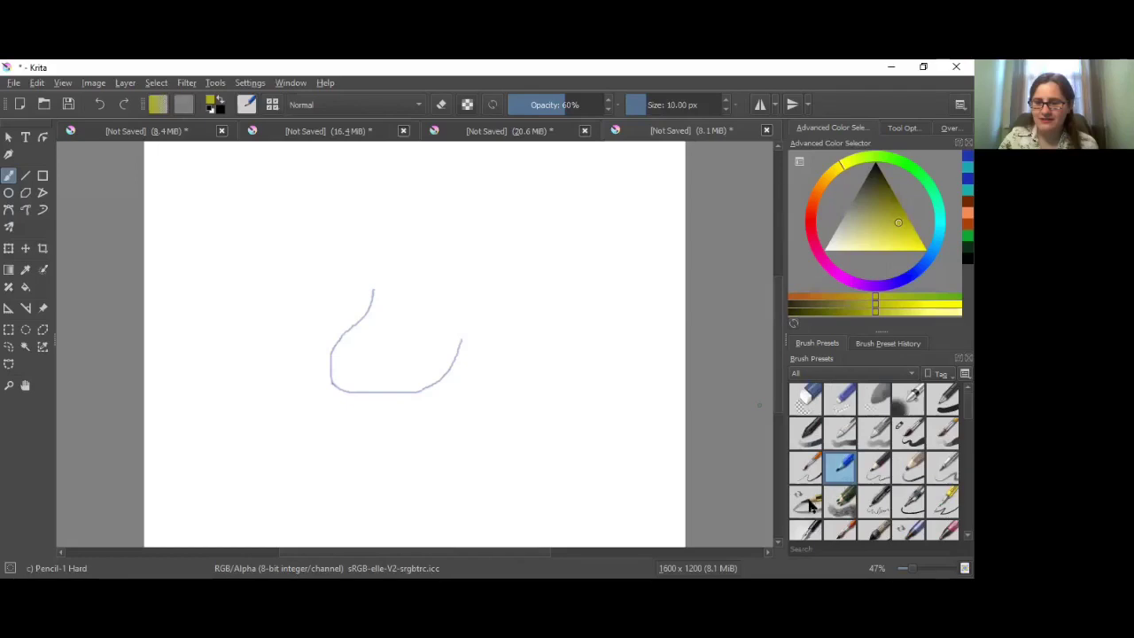
scroll(882, 509, down, 4)
- Paint thick looping yellow Sumi-e hair strokes down the right side, then switch to pale-yellow Bristles-1 Details
click(875, 438)
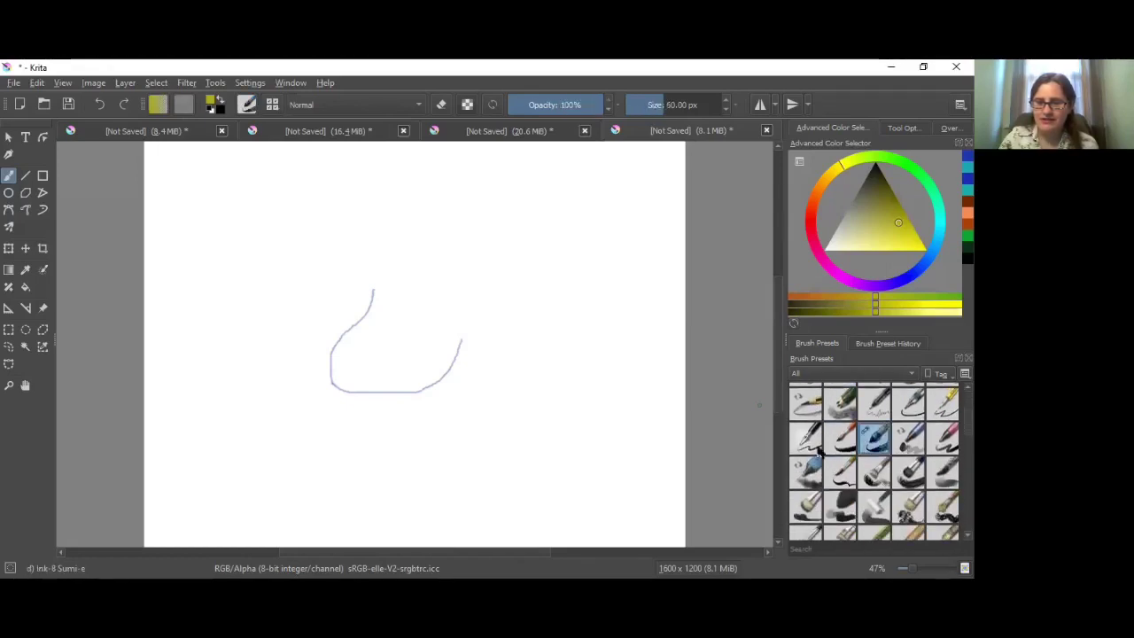
mouse_move(390, 286)
mouse_down()
mouse_move(309, 321)
mouse_move(357, 317)
mouse_move(331, 305)
mouse_up()
mouse_move(381, 268)
mouse_down()
mouse_move(351, 290)
mouse_move(347, 265)
mouse_move(399, 254)
mouse_move(470, 276)
mouse_move(507, 343)
mouse_move(469, 333)
mouse_up()
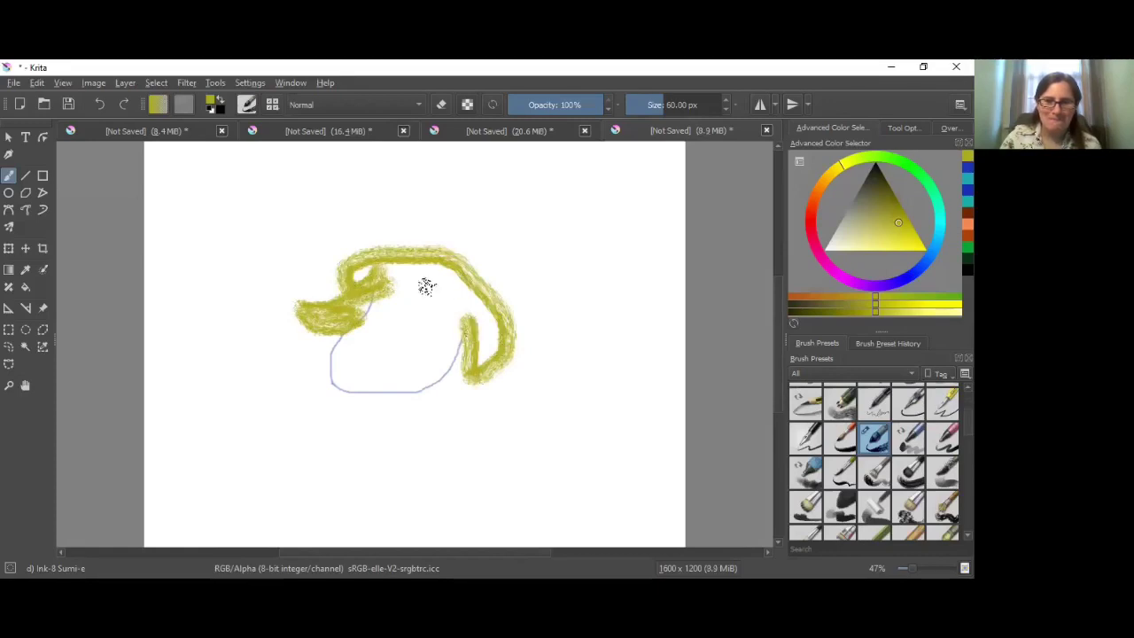
mouse_move(455, 370)
mouse_down()
mouse_move(441, 434)
mouse_move(475, 484)
mouse_move(435, 514)
mouse_up()
mouse_move(456, 420)
mouse_down()
mouse_move(460, 451)
mouse_move(440, 448)
mouse_move(482, 502)
mouse_move(471, 525)
mouse_move(449, 531)
mouse_move(444, 514)
mouse_move(426, 542)
mouse_up()
mouse_move(488, 519)
mouse_down()
mouse_move(473, 495)
mouse_move(479, 468)
mouse_up()
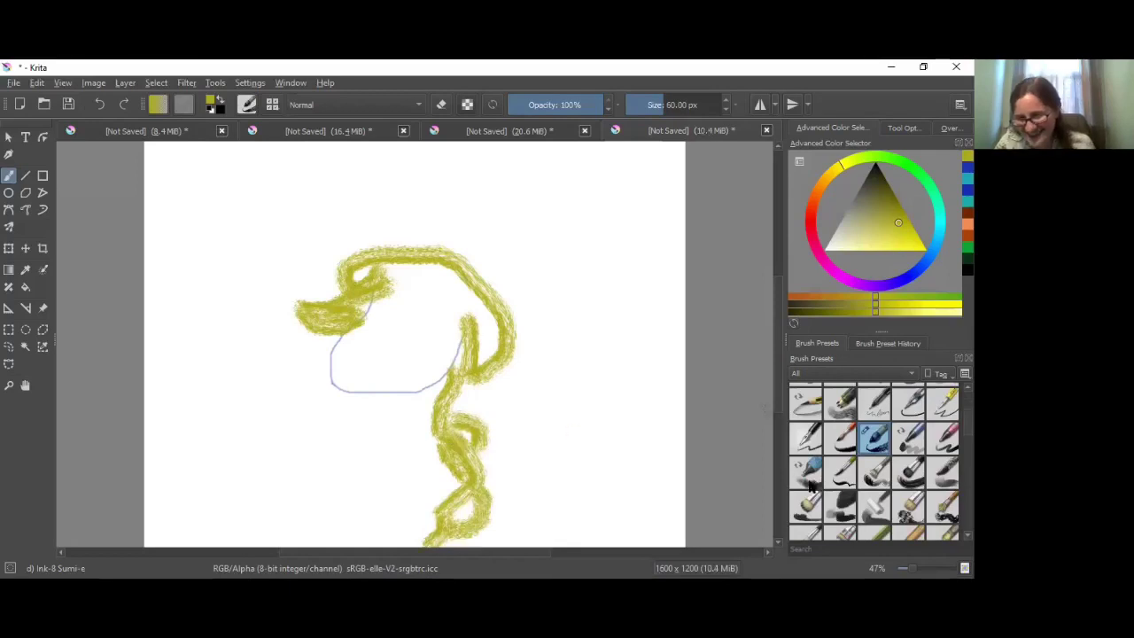
click(842, 478)
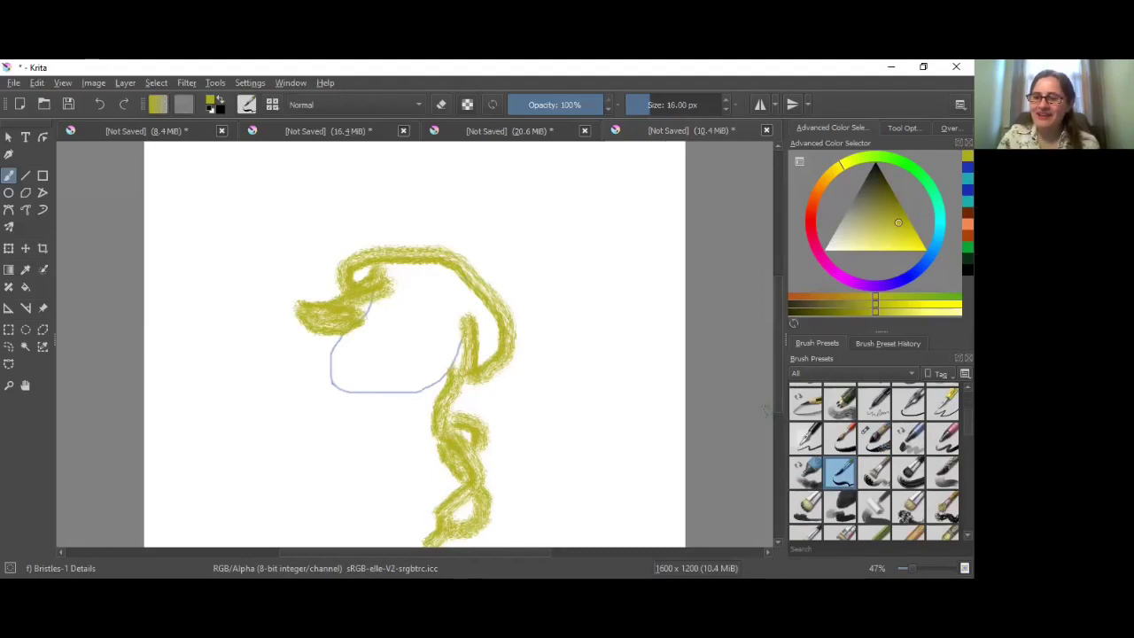
key(l)
key(l)
key(l)
key(l)
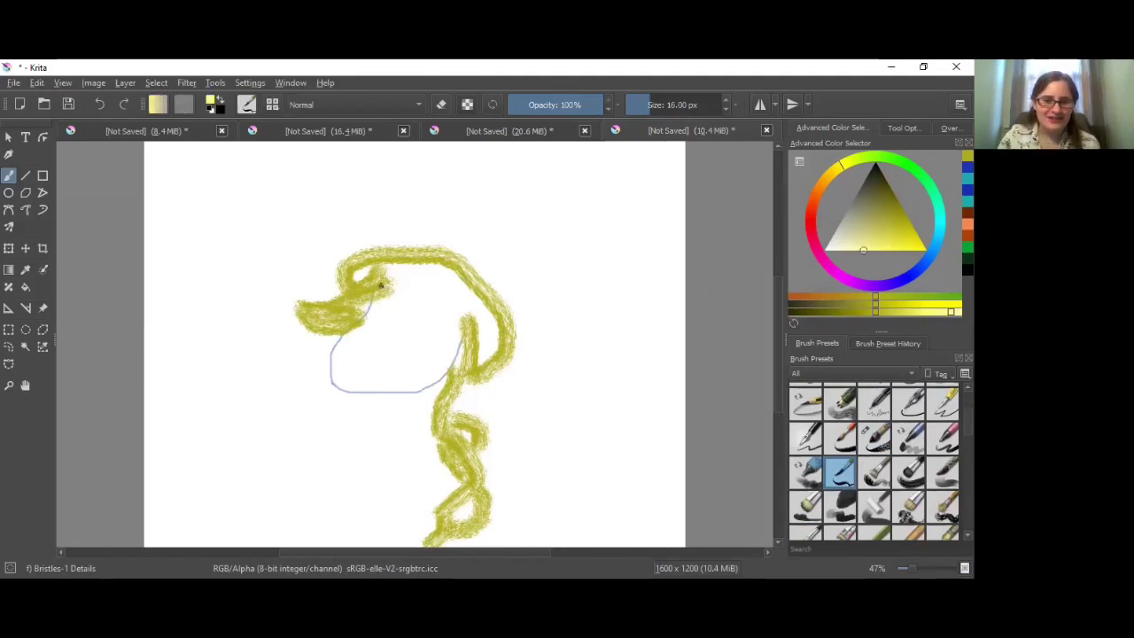
- Paint the face's pale yellow left edge and fill the face oval with Bristles-3 Large Smooth
drag(352, 335, 333, 365)
click(910, 475)
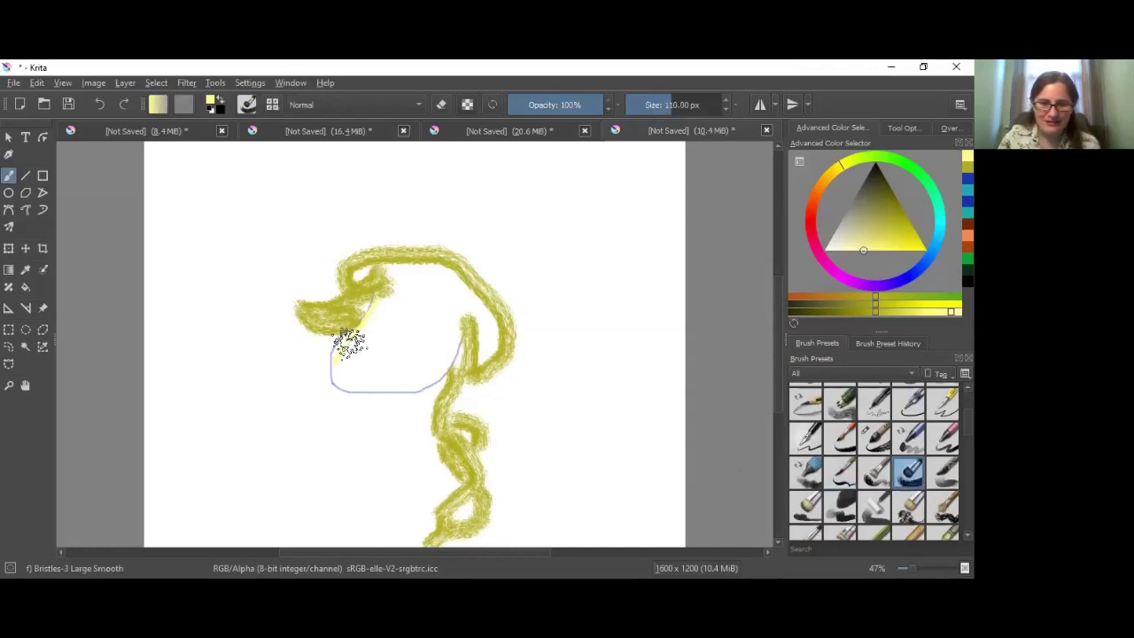
mouse_move(395, 307)
mouse_down()
mouse_move(340, 353)
mouse_move(351, 374)
mouse_move(413, 382)
mouse_move(432, 361)
mouse_move(446, 316)
mouse_move(403, 311)
mouse_move(387, 343)
mouse_move(358, 364)
mouse_move(399, 357)
mouse_move(426, 330)
mouse_move(340, 373)
mouse_move(345, 384)
mouse_move(426, 365)
mouse_move(381, 293)
mouse_up()
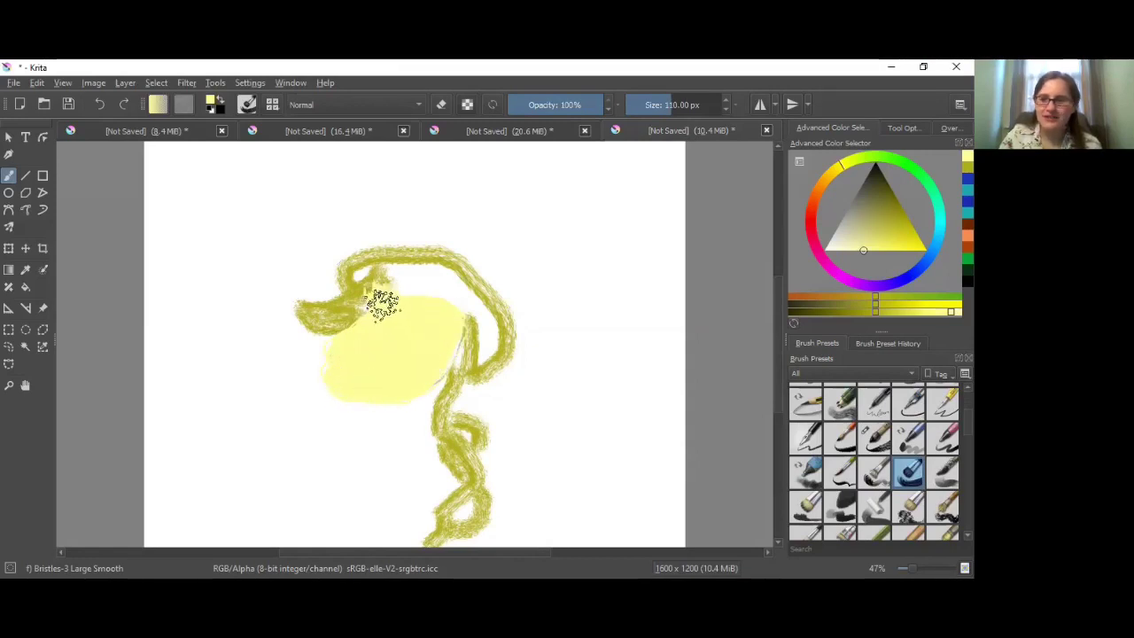
- Repaint the hair with Bristles-5 Flat in bright yellow bands over olive shading
click(885, 226)
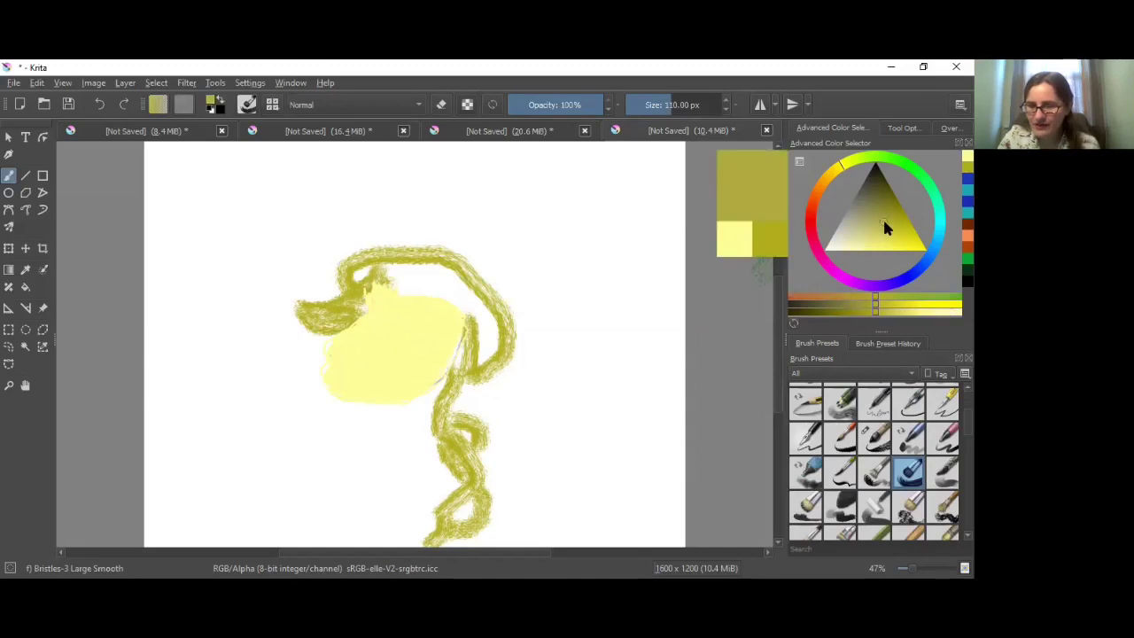
click(943, 306)
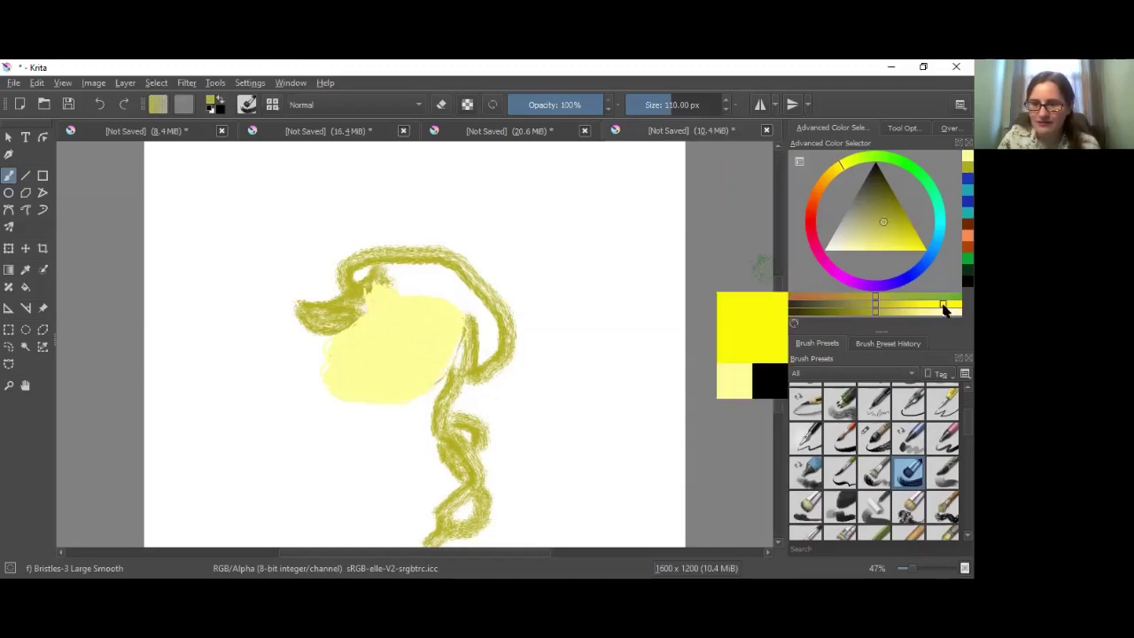
click(808, 507)
mouse_move(384, 276)
mouse_down()
mouse_move(357, 305)
mouse_move(317, 313)
mouse_up()
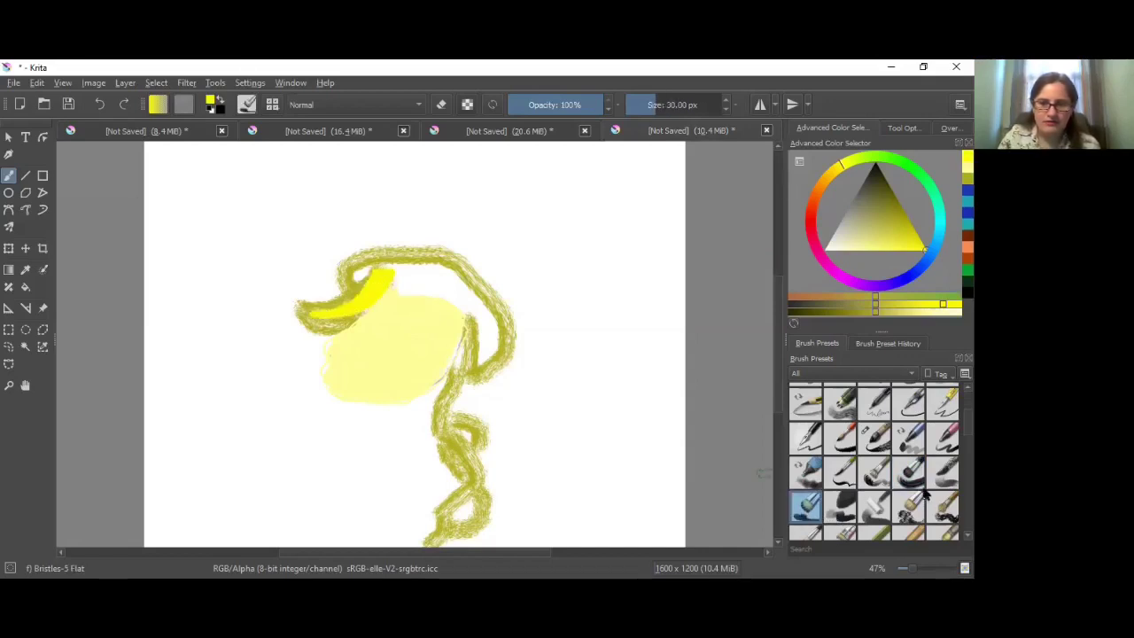
click(903, 218)
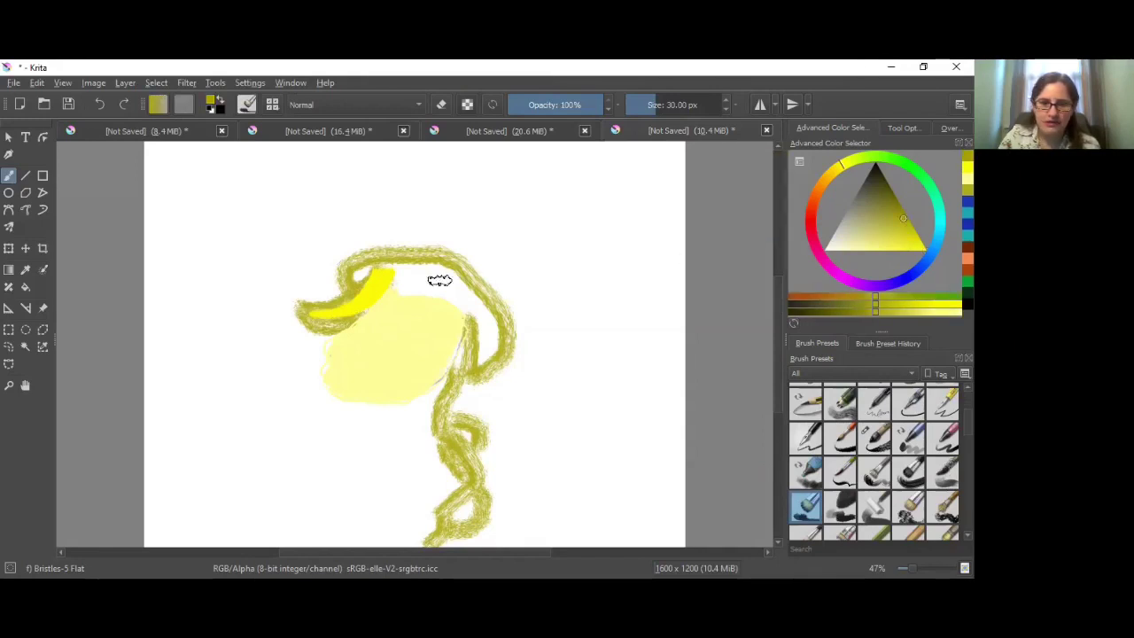
mouse_move(404, 271)
mouse_down()
mouse_move(443, 278)
mouse_move(471, 321)
mouse_move(452, 399)
mouse_up()
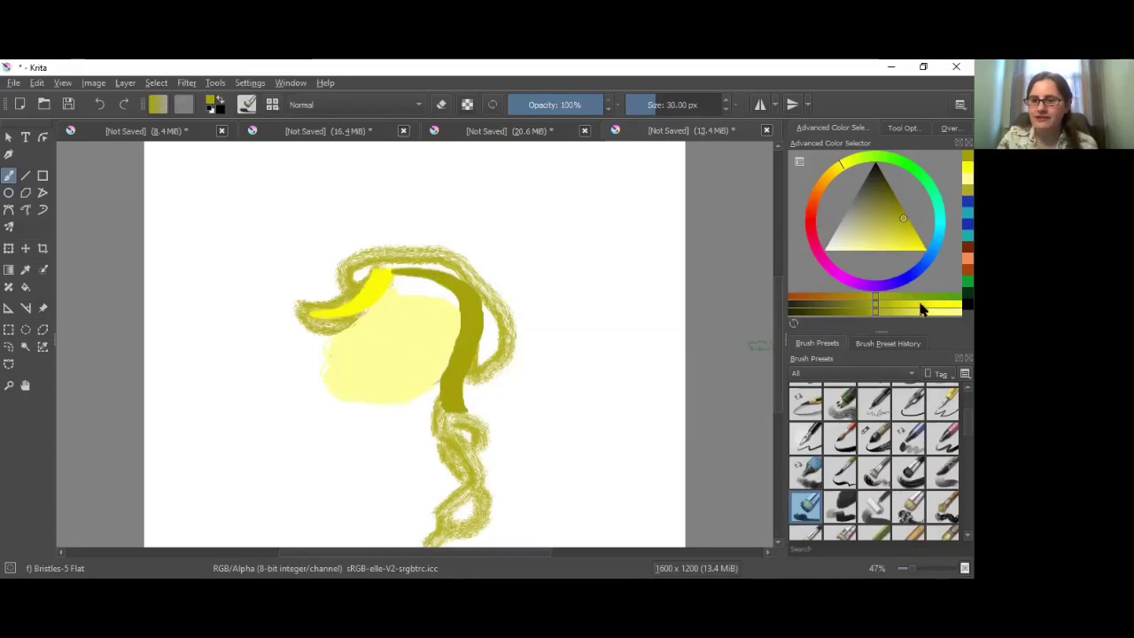
click(922, 307)
mouse_move(400, 268)
mouse_down()
mouse_move(454, 282)
mouse_move(480, 313)
mouse_move(449, 411)
mouse_move(476, 517)
mouse_move(452, 538)
mouse_up()
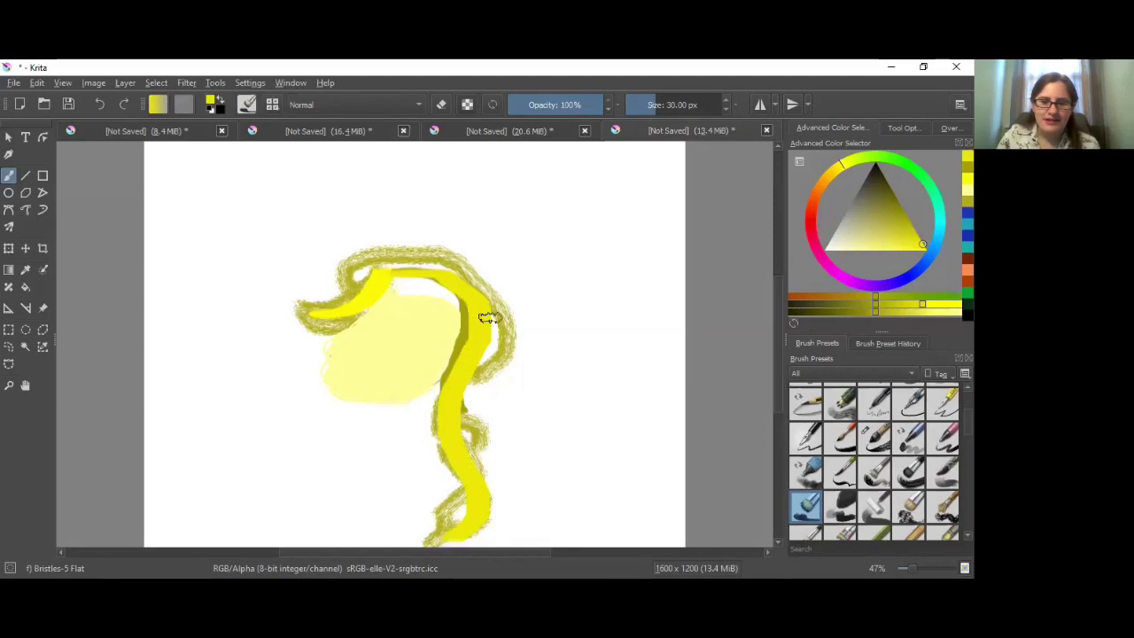
mouse_move(504, 284)
mouse_down()
mouse_move(488, 307)
mouse_move(497, 329)
mouse_move(444, 437)
mouse_up()
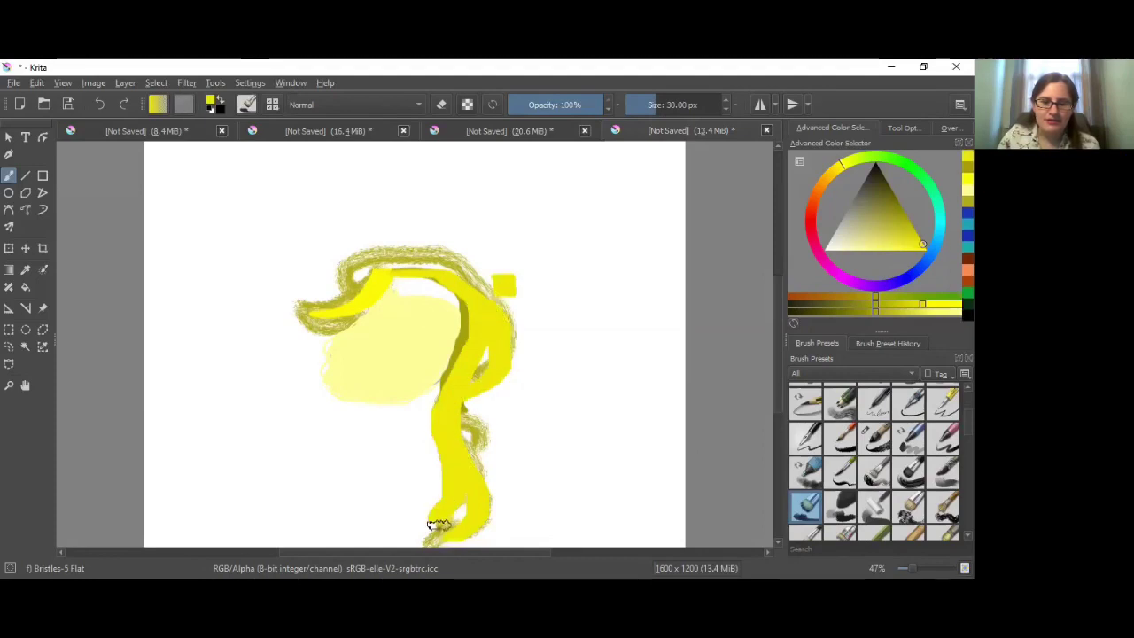
mouse_move(519, 323)
mouse_down()
mouse_move(515, 284)
mouse_move(416, 260)
mouse_move(351, 274)
mouse_move(322, 308)
mouse_move(279, 309)
mouse_up()
- Add pale grey Sumi-e ink streaks along the hair
click(848, 231)
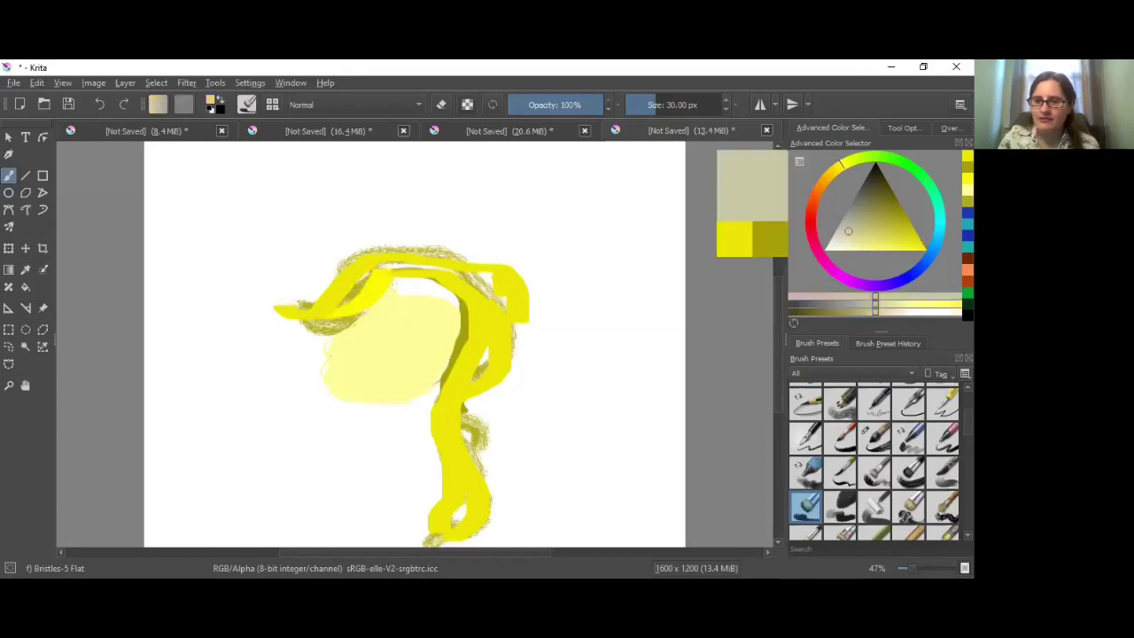
click(868, 437)
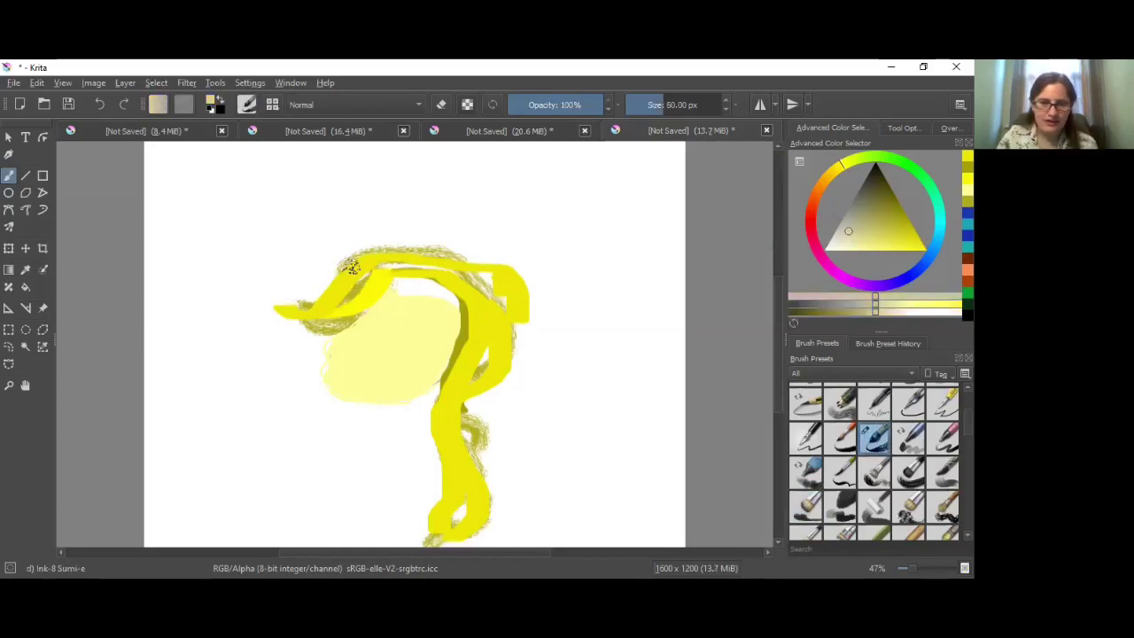
mouse_move(297, 315)
mouse_down()
mouse_move(332, 312)
mouse_move(369, 268)
mouse_move(319, 291)
mouse_move(392, 259)
mouse_move(493, 302)
mouse_move(441, 484)
mouse_move(444, 530)
mouse_move(413, 544)
mouse_move(466, 521)
mouse_move(480, 477)
mouse_move(468, 439)
mouse_move(491, 357)
mouse_move(481, 293)
mouse_move(443, 261)
mouse_move(512, 273)
mouse_up()
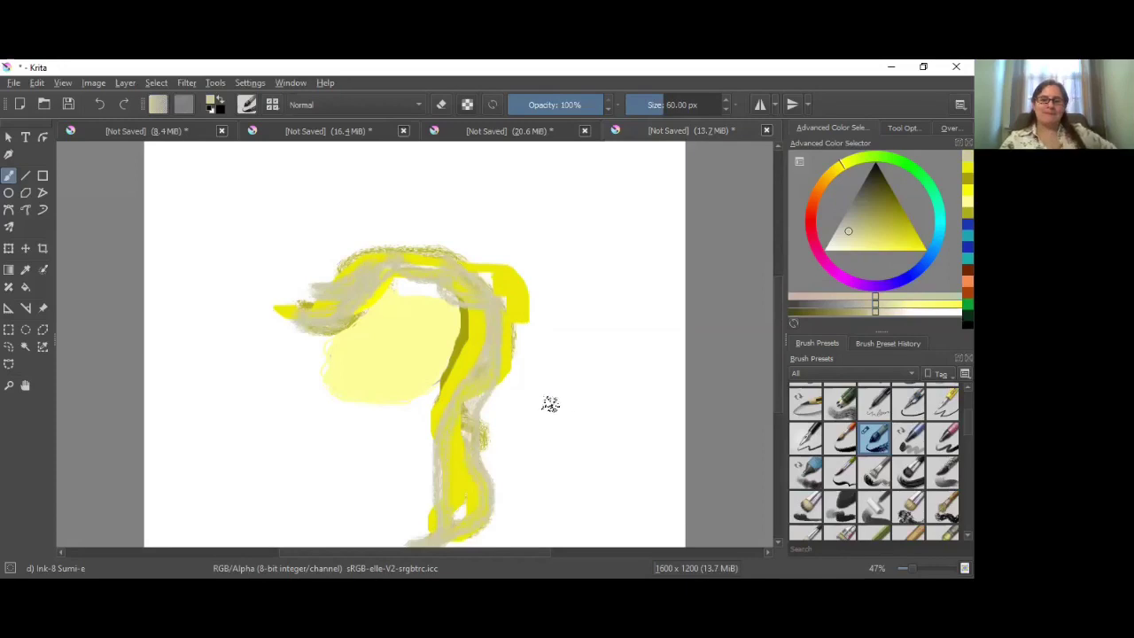
- Fill the background with a white-to-pale-teal gradient after undoing a tan gradient attempt
click(9, 269)
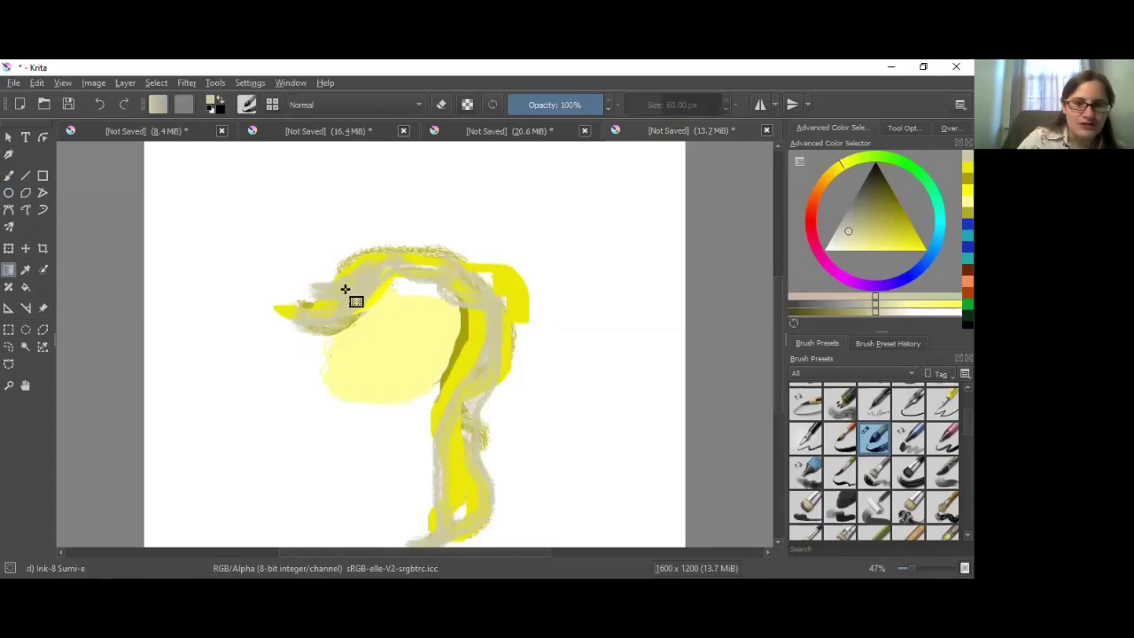
drag(391, 255, 309, 317)
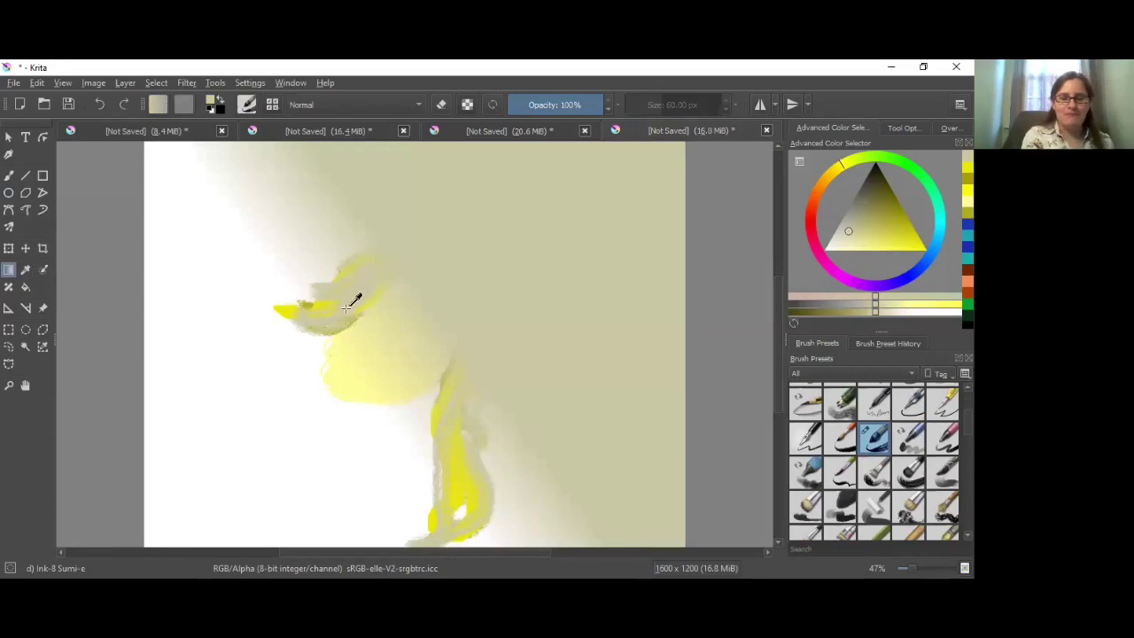
key(ctrl+z)
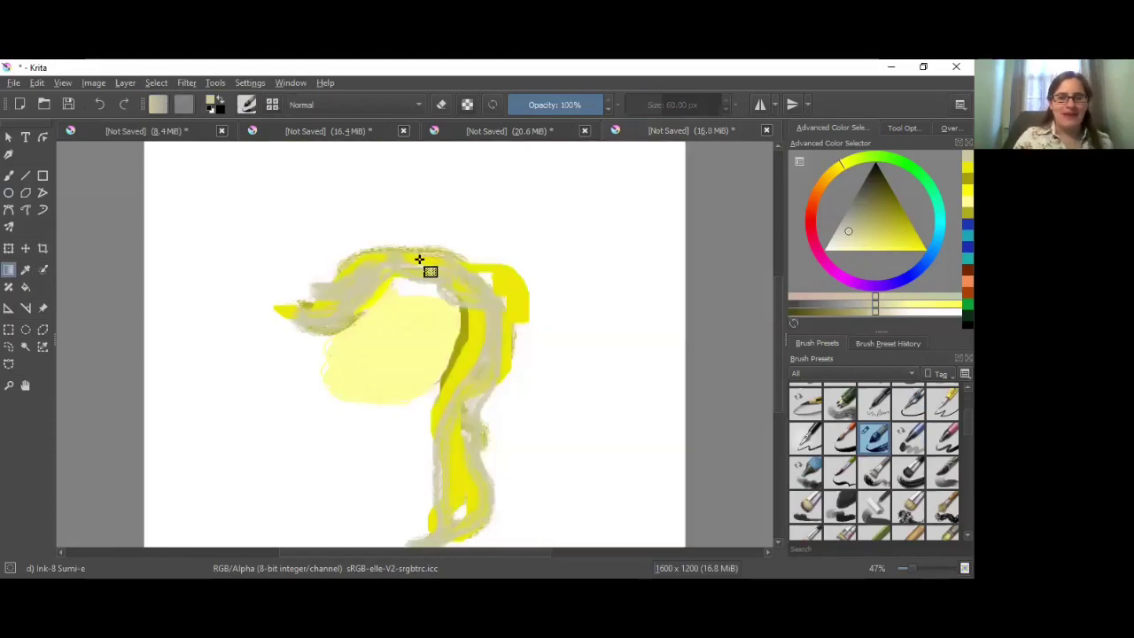
click(940, 228)
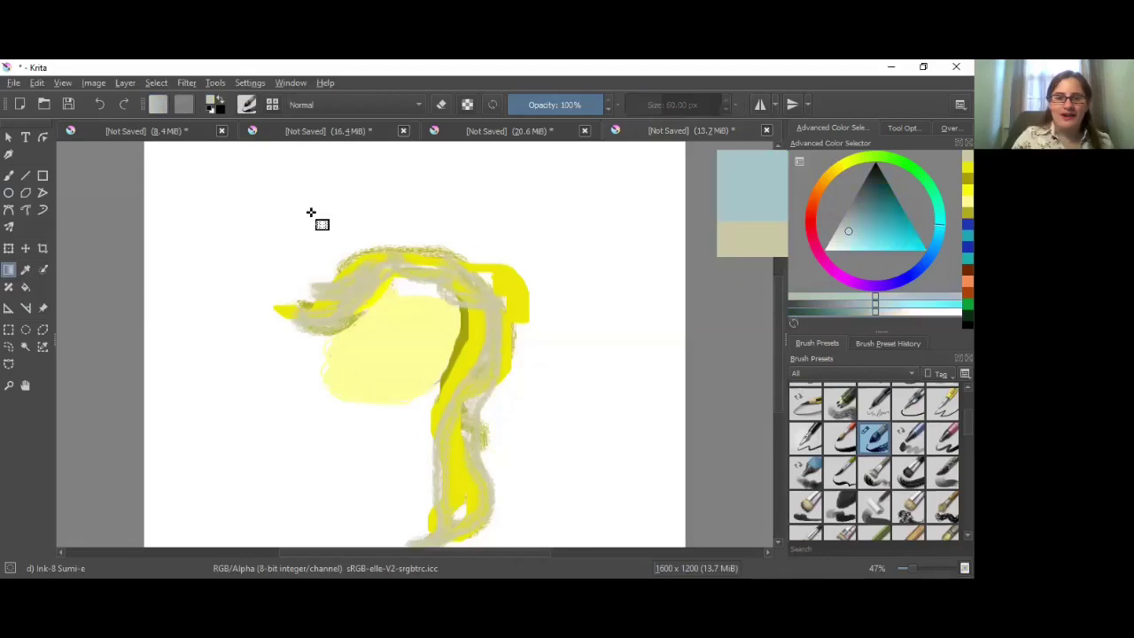
drag(543, 157, 346, 207)
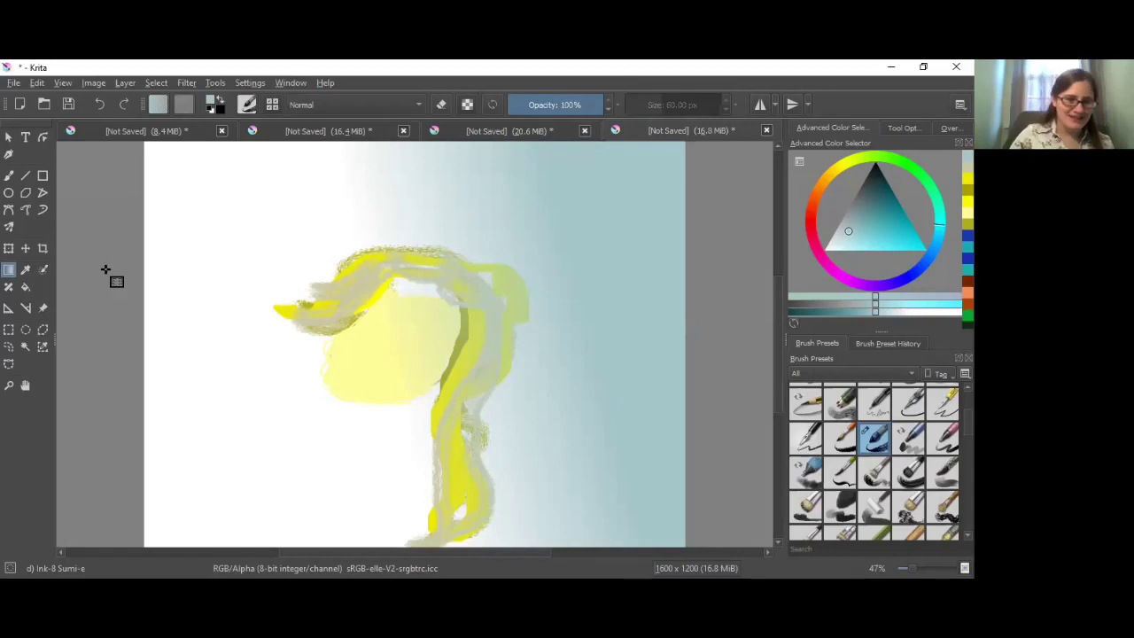
click(42, 271)
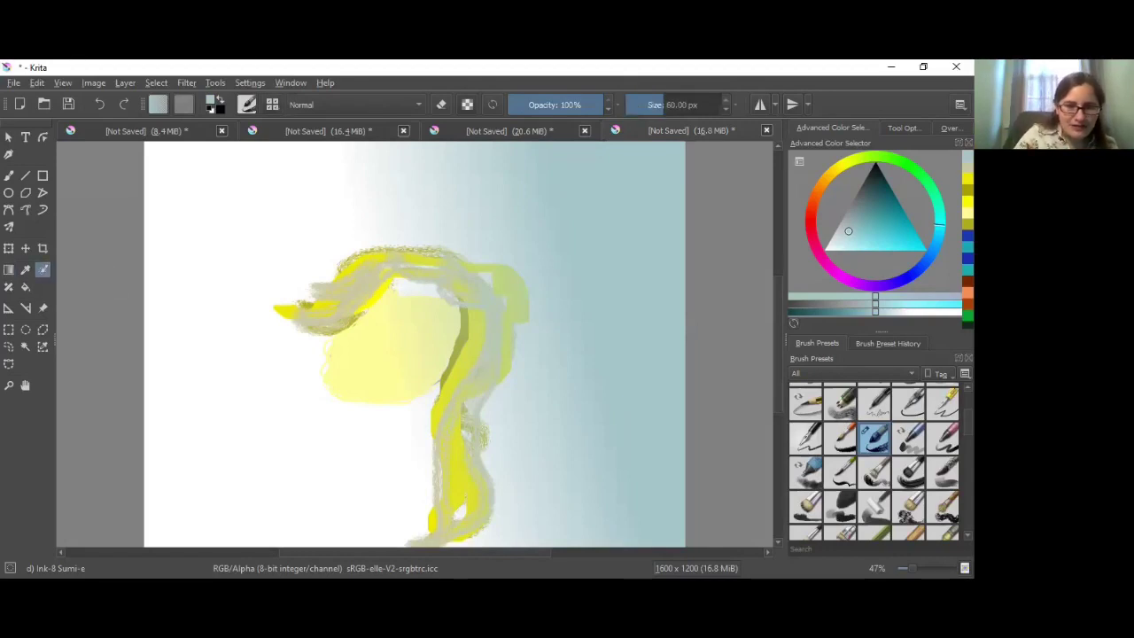
click(25, 287)
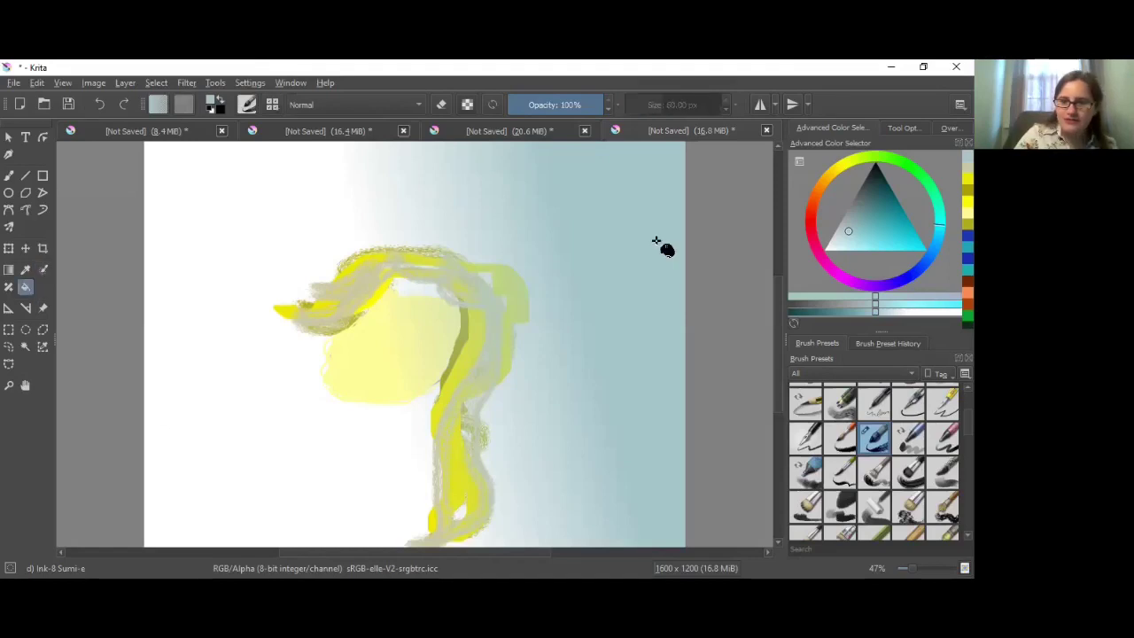
click(235, 442)
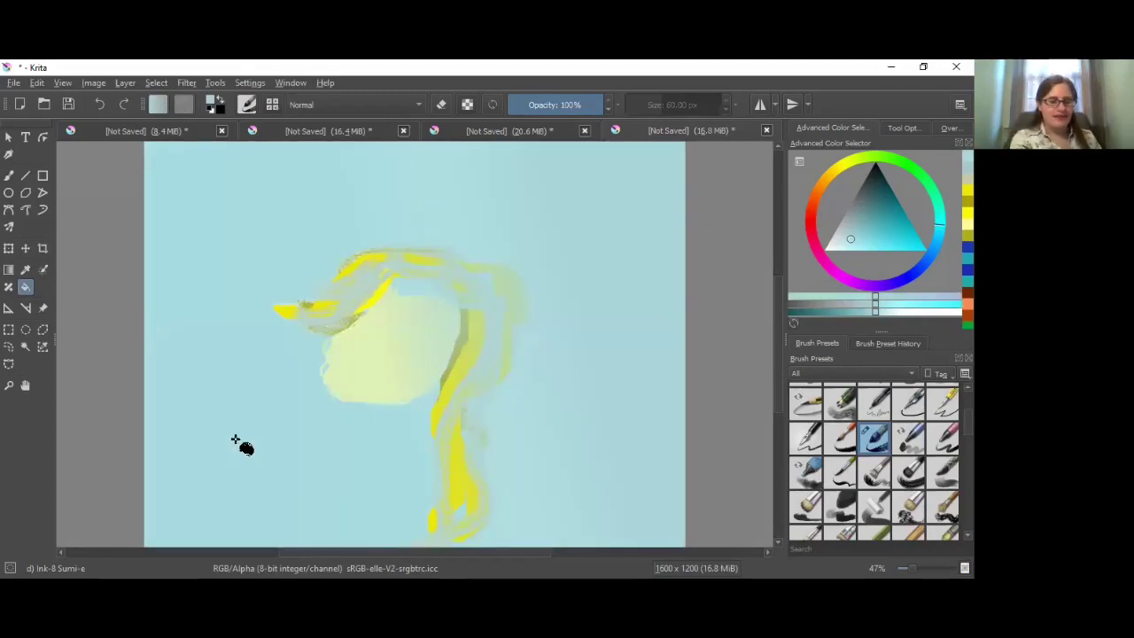
key(ctrl+z)
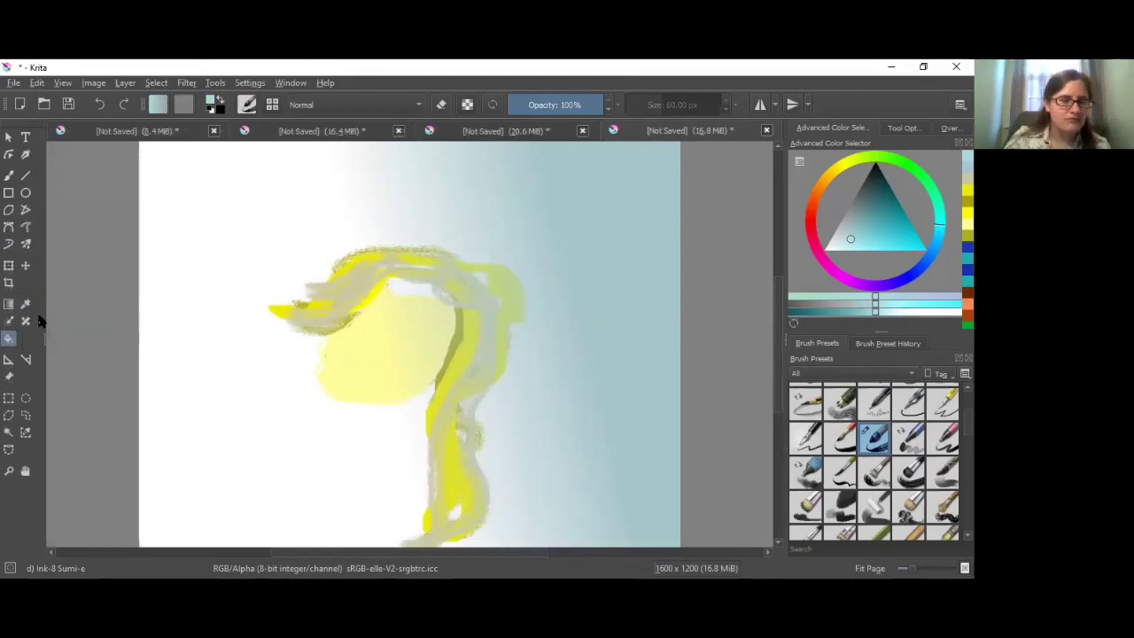
- Check the brush size in the pop-up palette and try several toolbox tools before returning to freehand painting
right_click(195, 294)
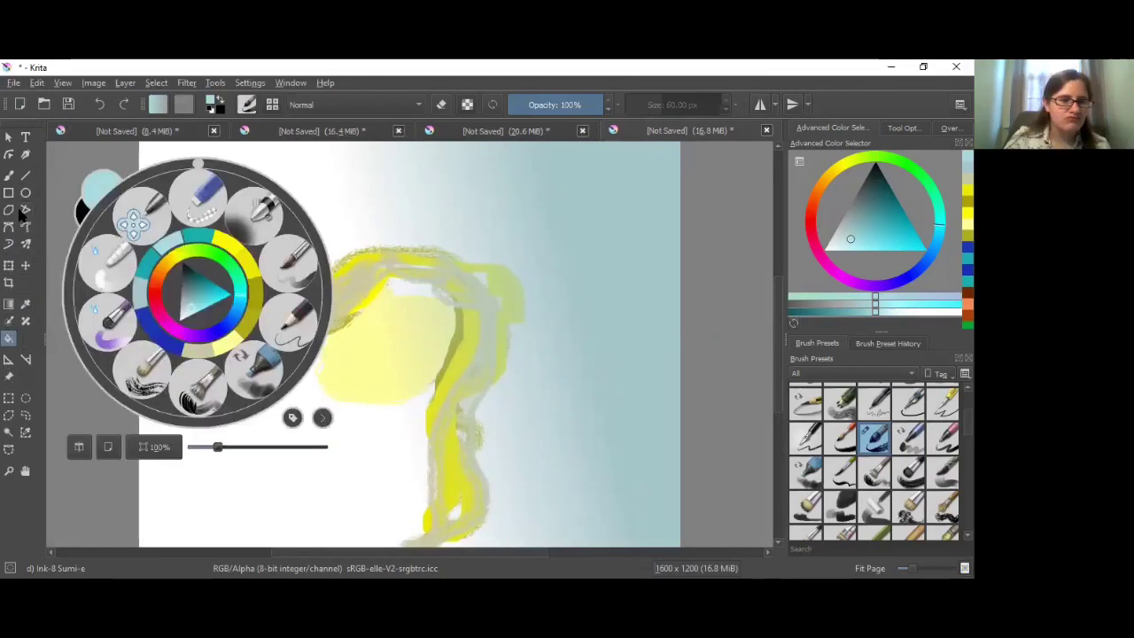
click(325, 420)
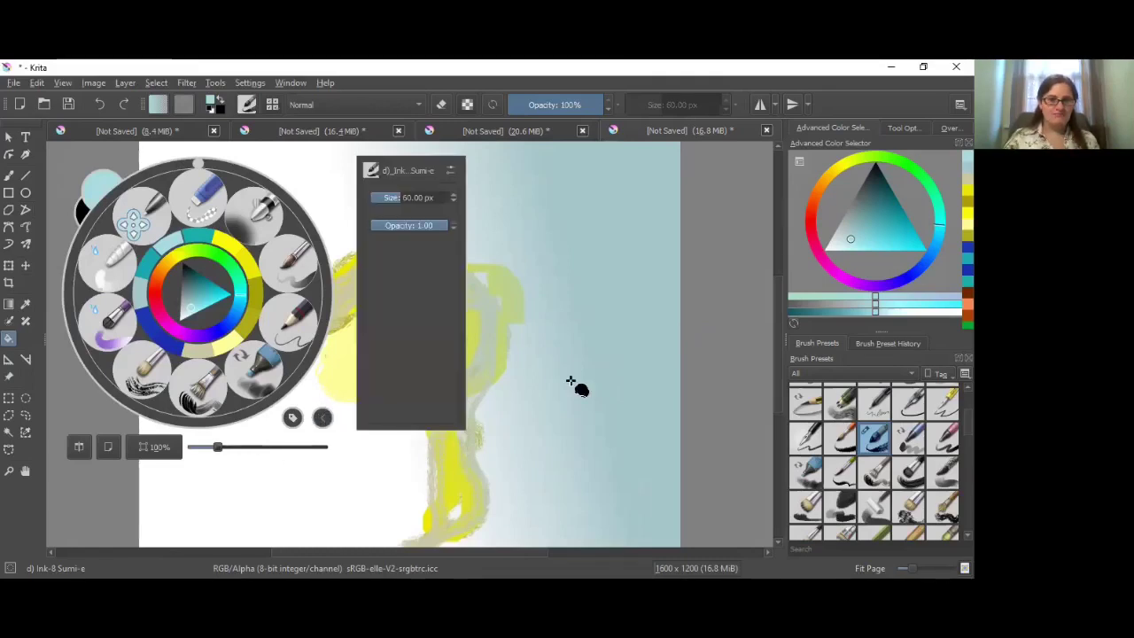
click(577, 385)
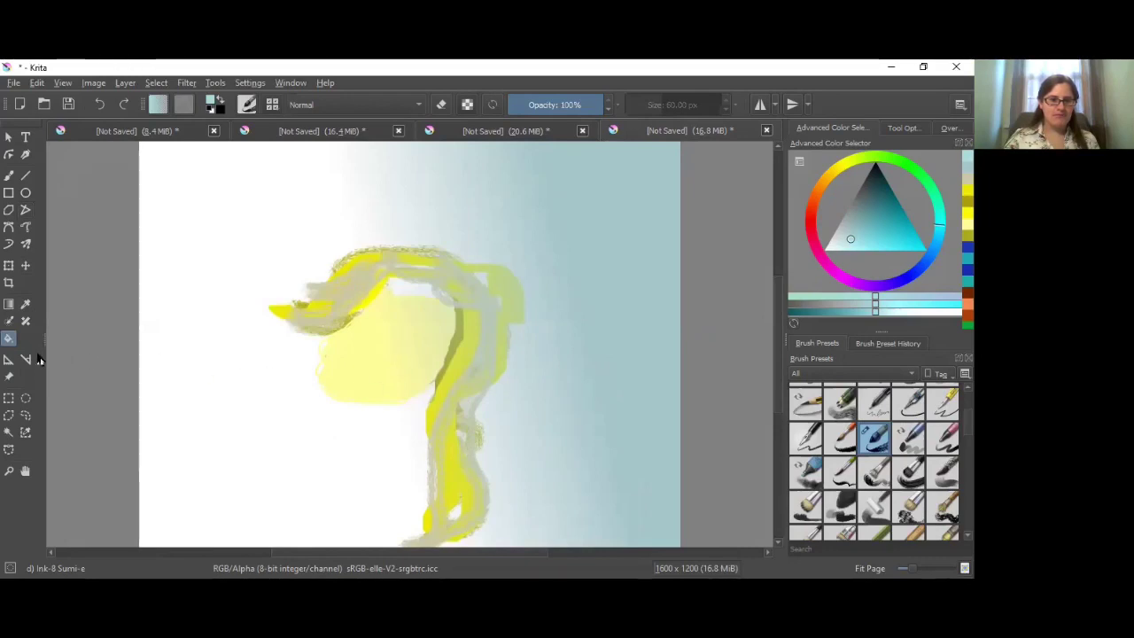
click(7, 266)
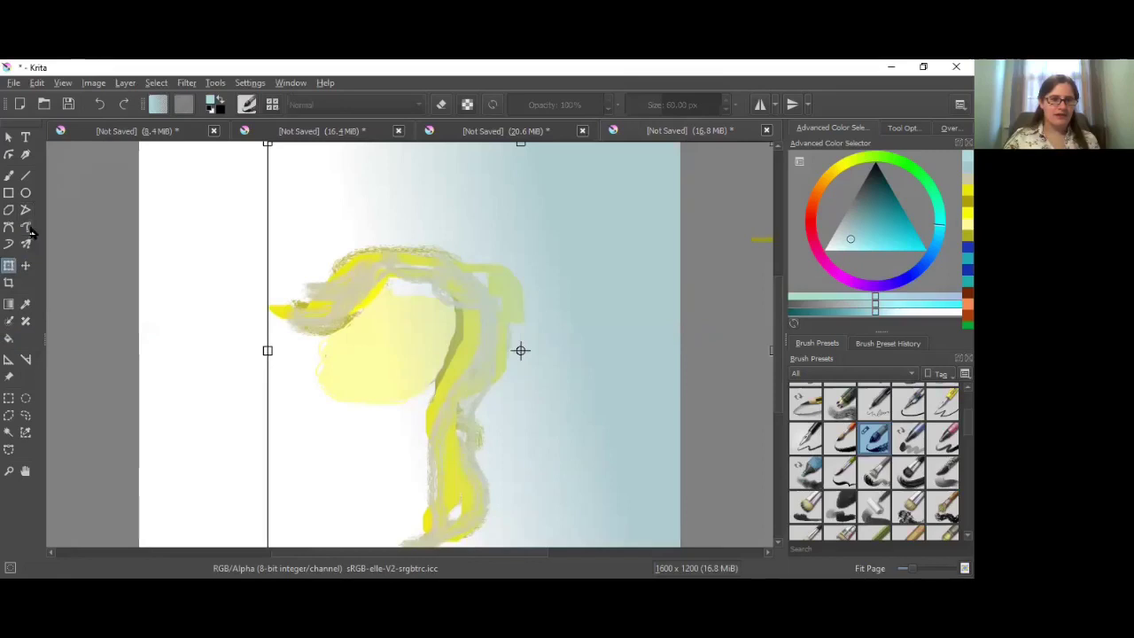
click(11, 228)
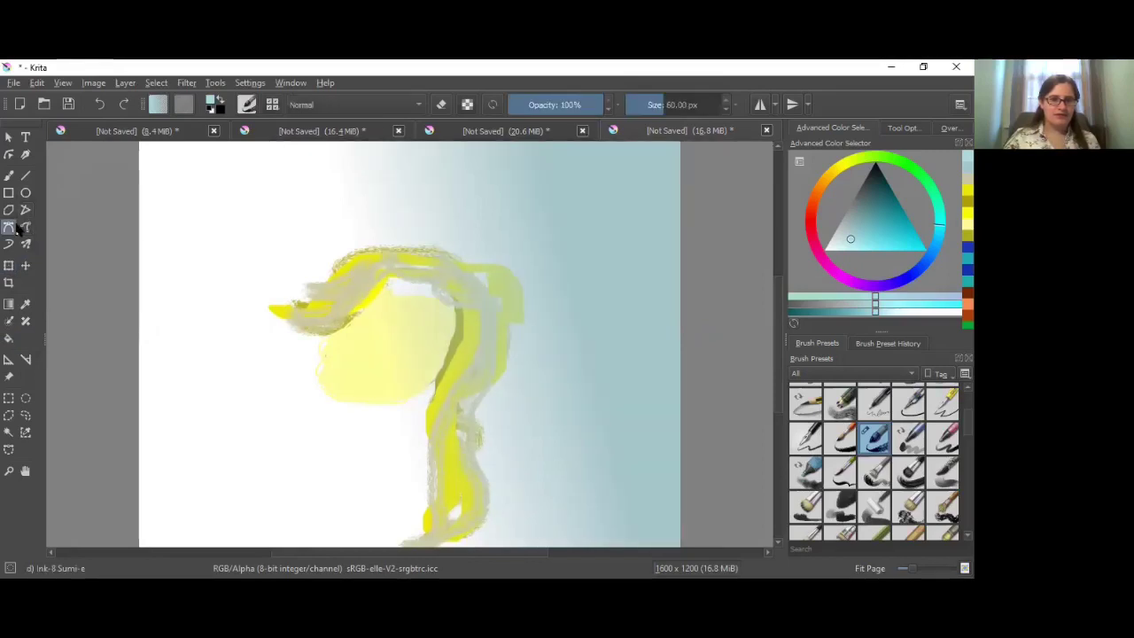
click(25, 265)
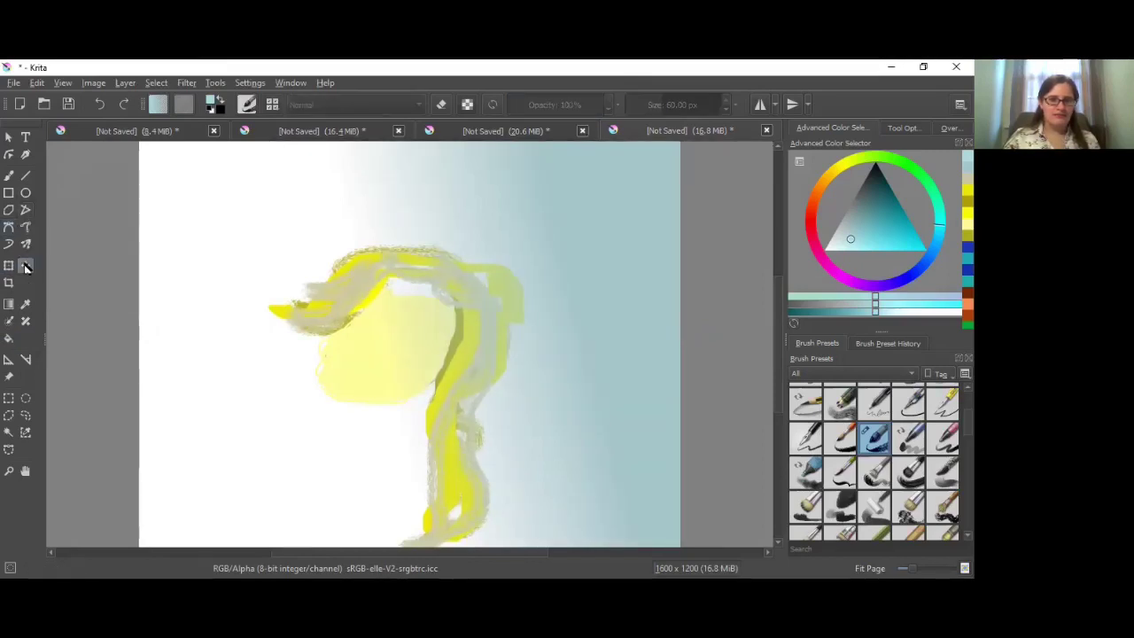
click(26, 323)
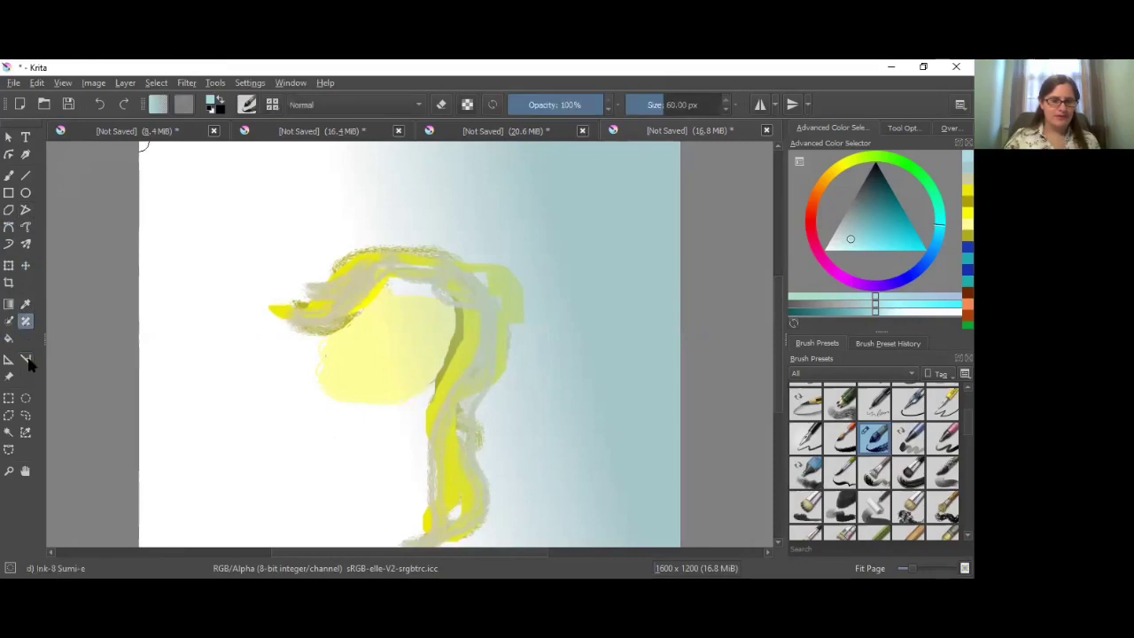
click(26, 360)
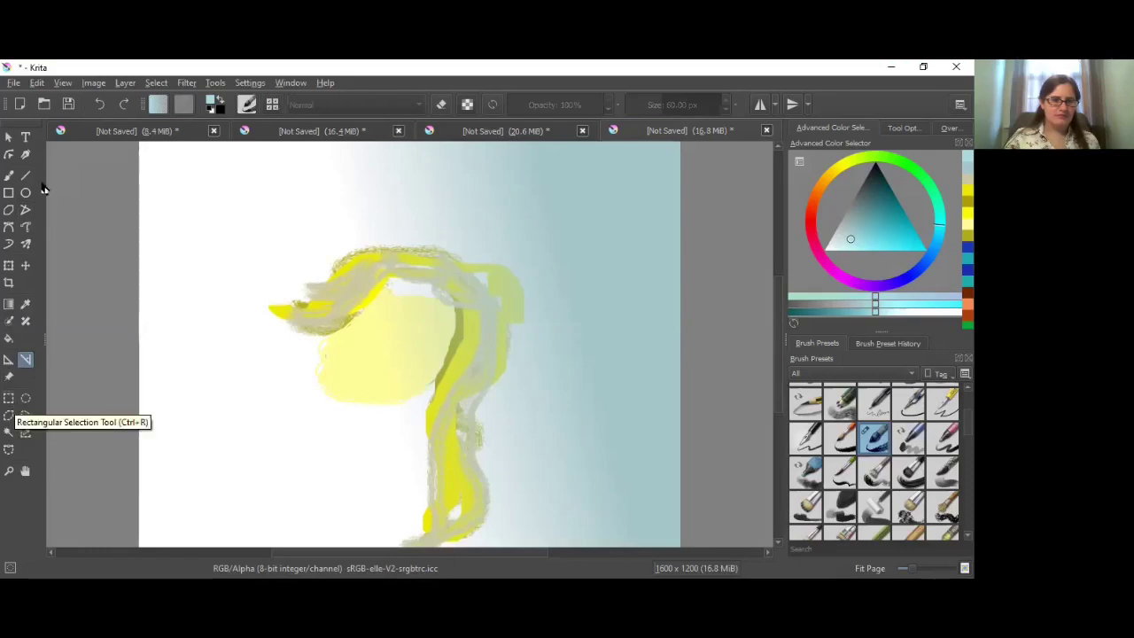
click(9, 155)
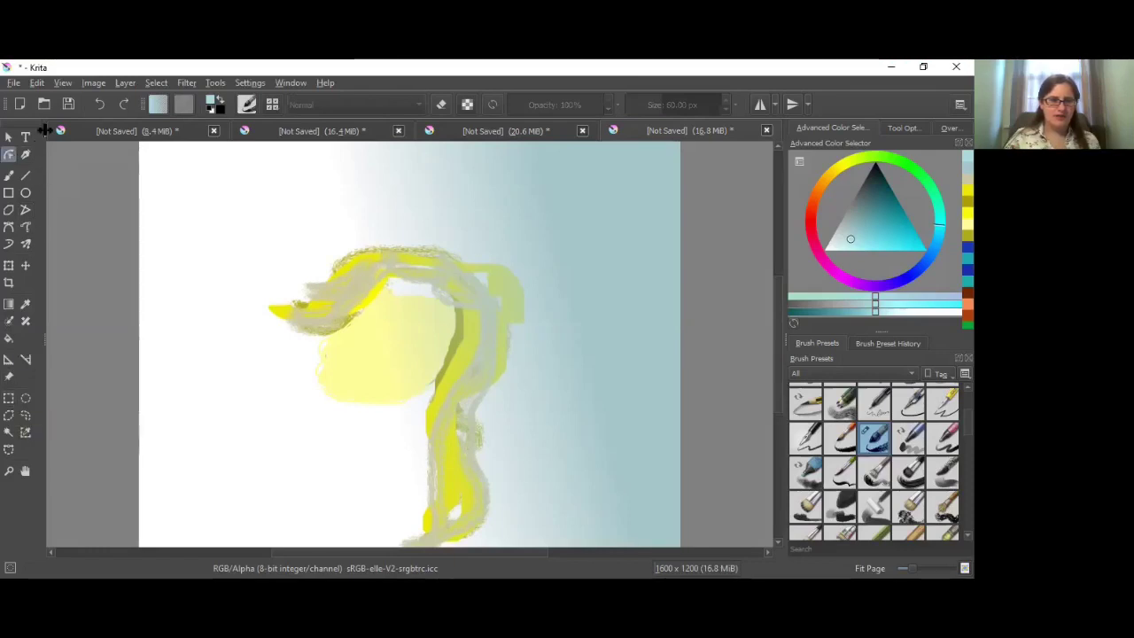
click(9, 321)
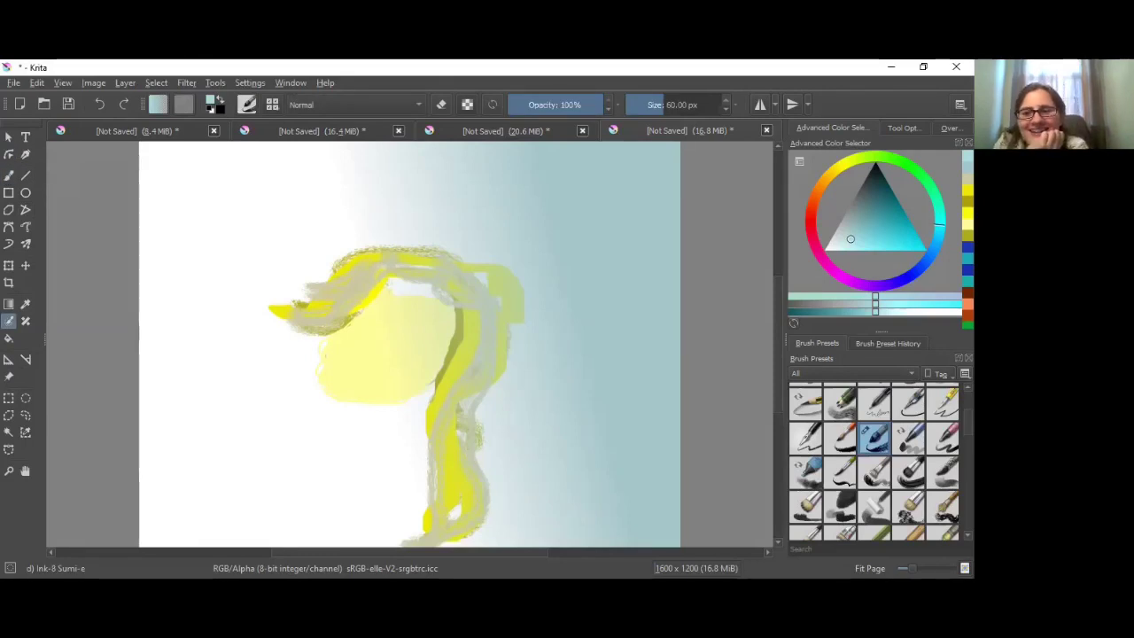
- Choose the Ink-7 Brush Rough preset at 25 px with a near-black paint colour
click(918, 312)
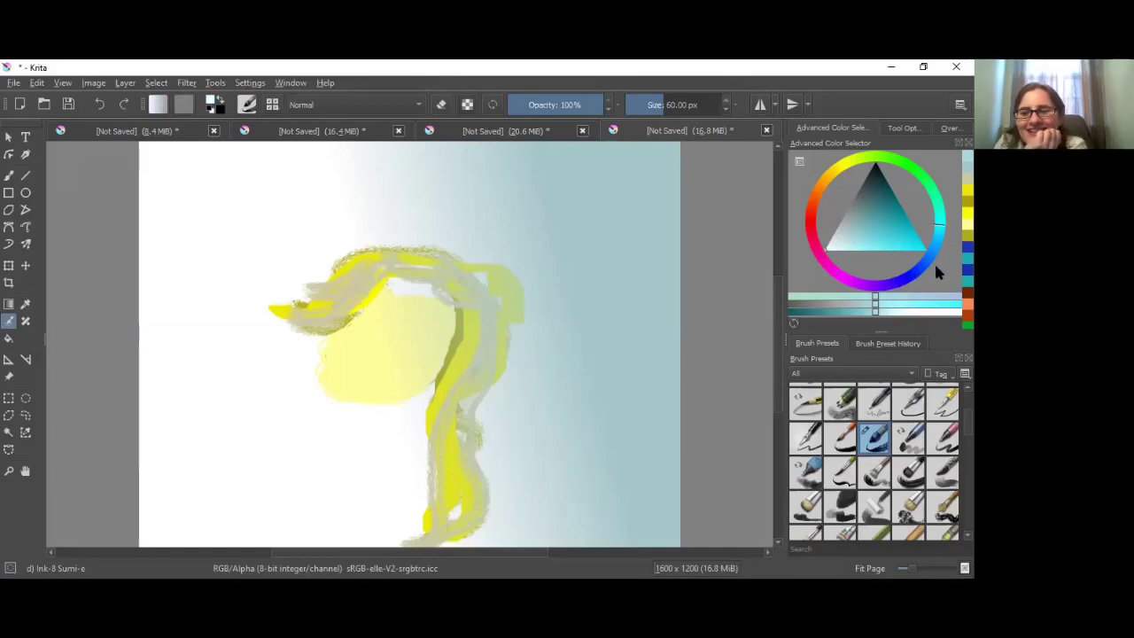
click(835, 440)
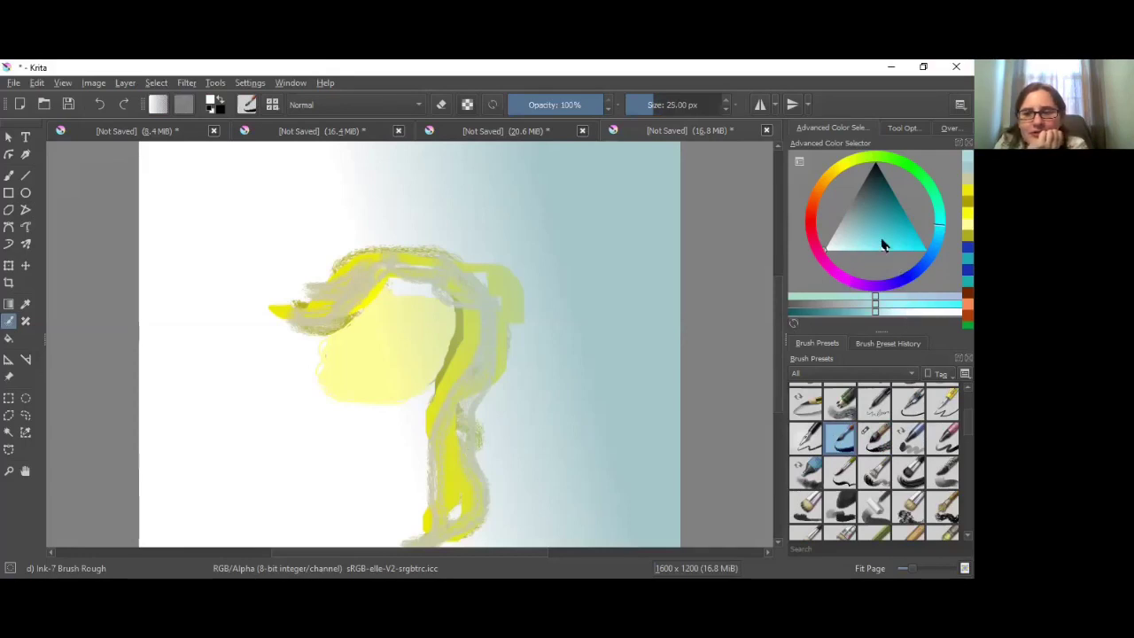
click(877, 170)
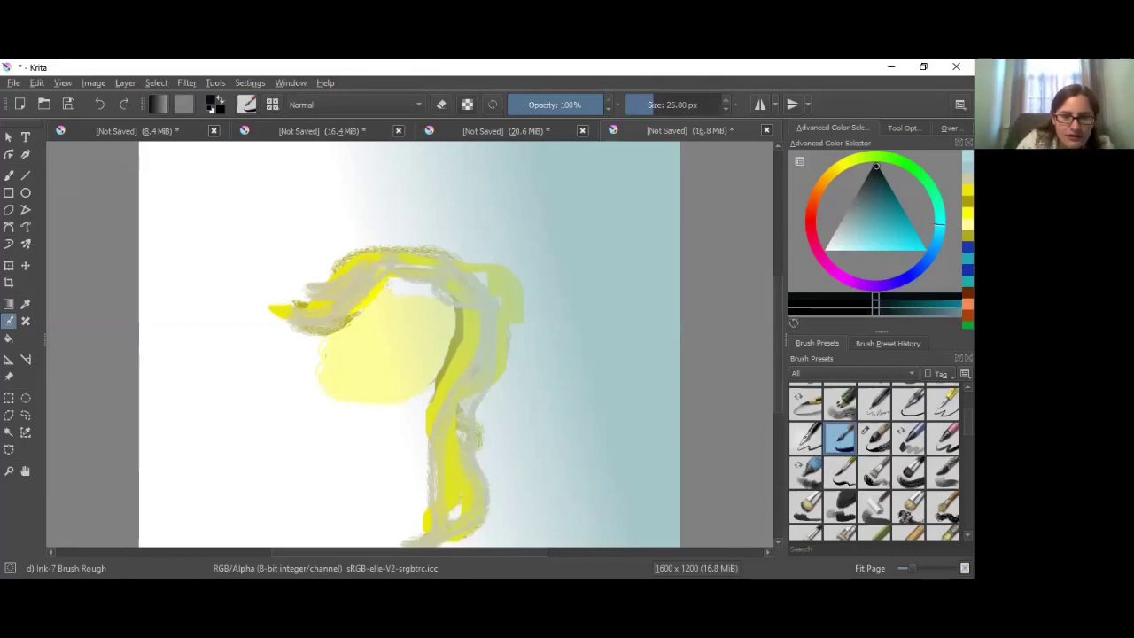
- Toggle grayscale preview and settle on the Basic-4 Flow Opacity preset at 40 px
key(ctrl+shift+y)
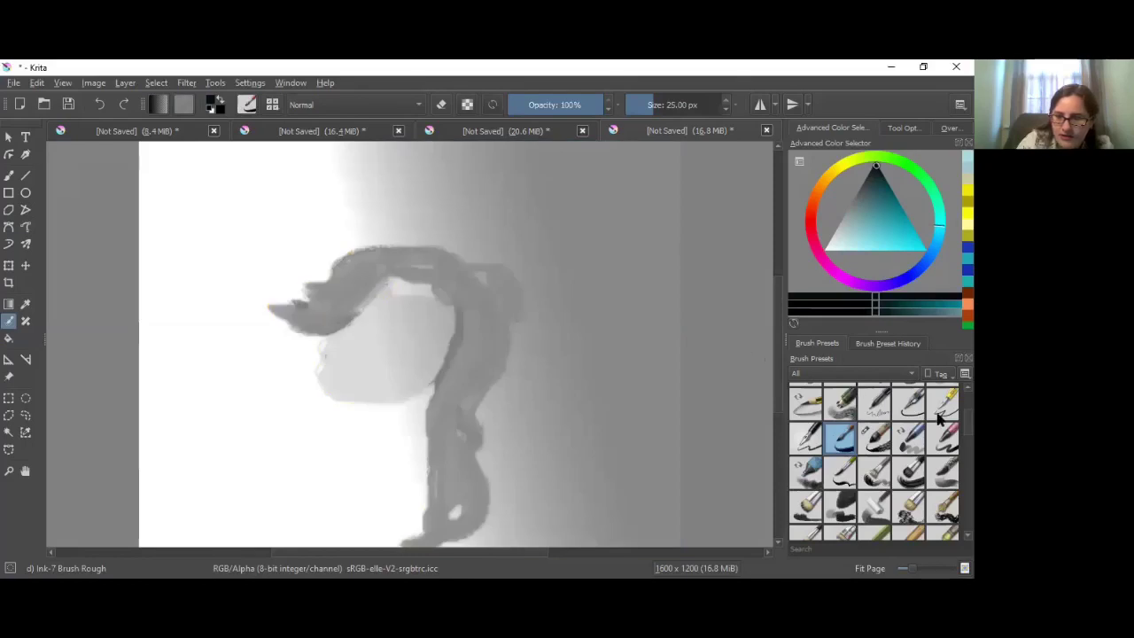
click(876, 442)
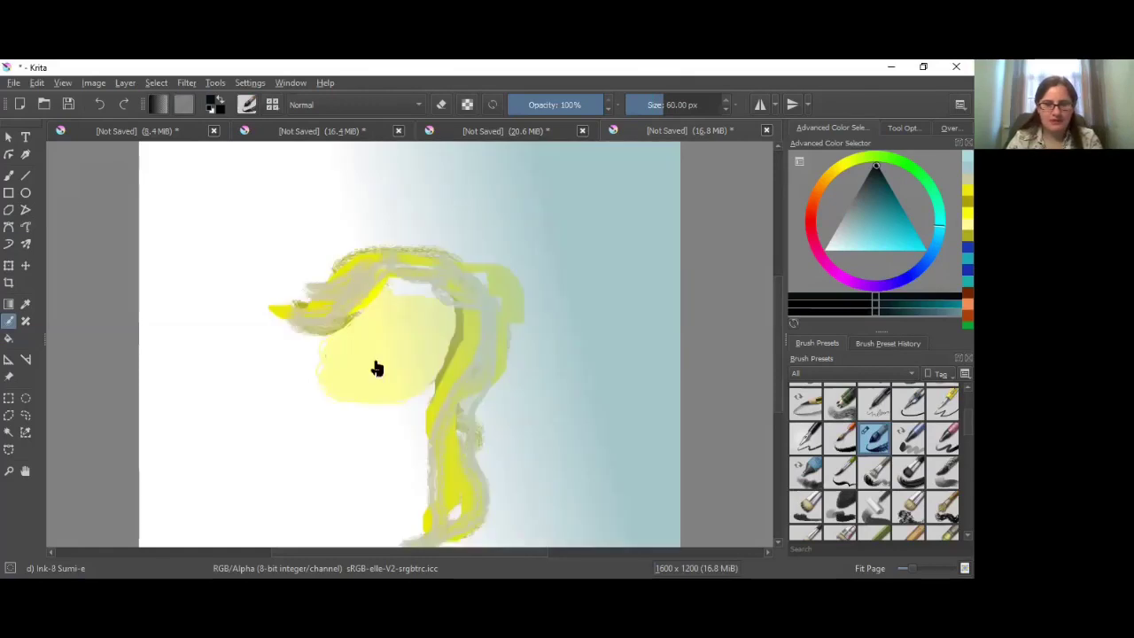
scroll(922, 434, up, 3)
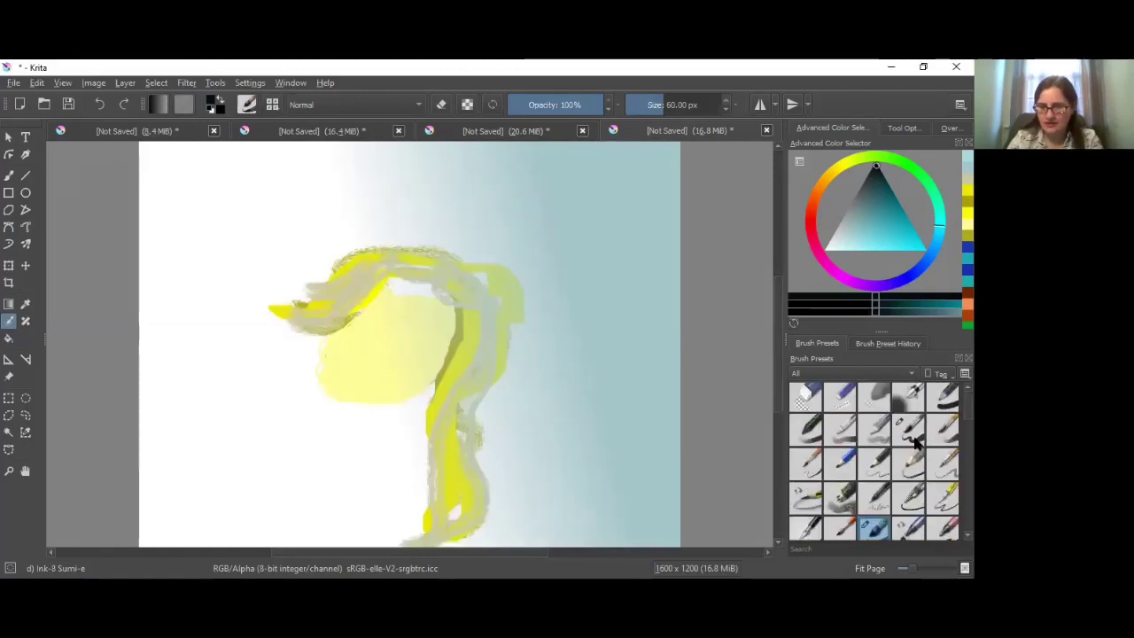
click(915, 431)
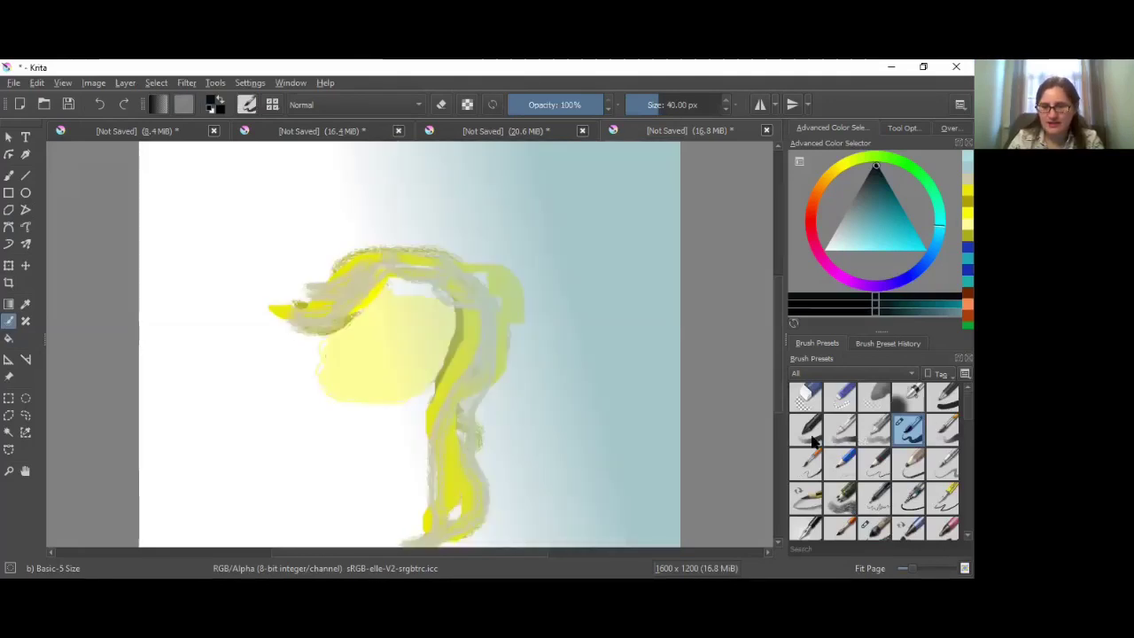
click(879, 430)
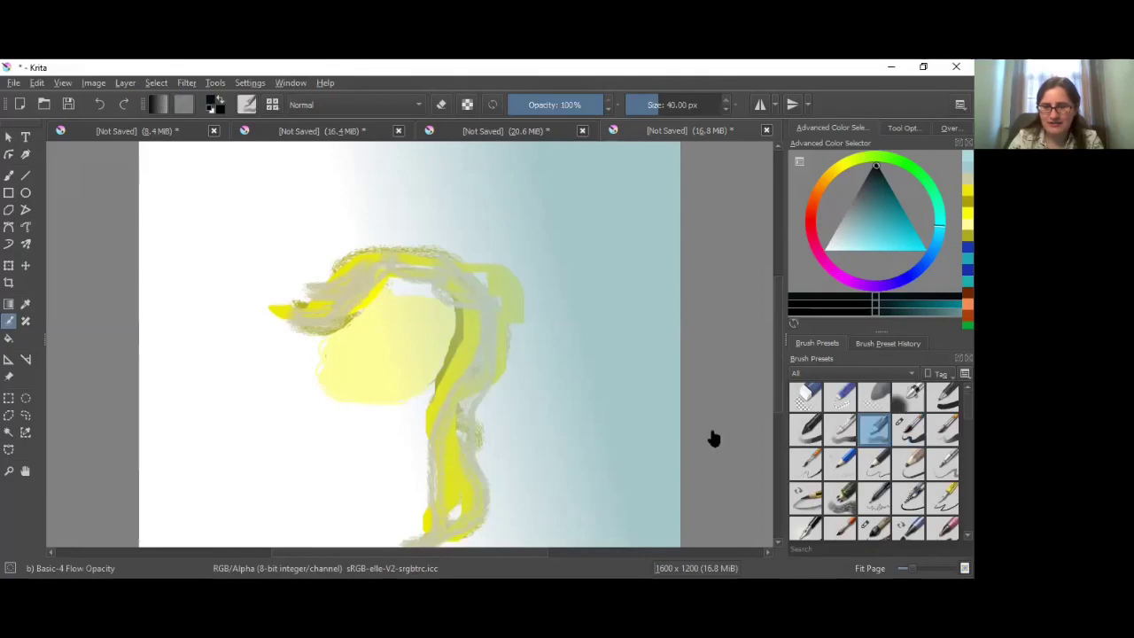
- Try the Shape Select tool on the painted face, then go to open an existing image
click(8, 136)
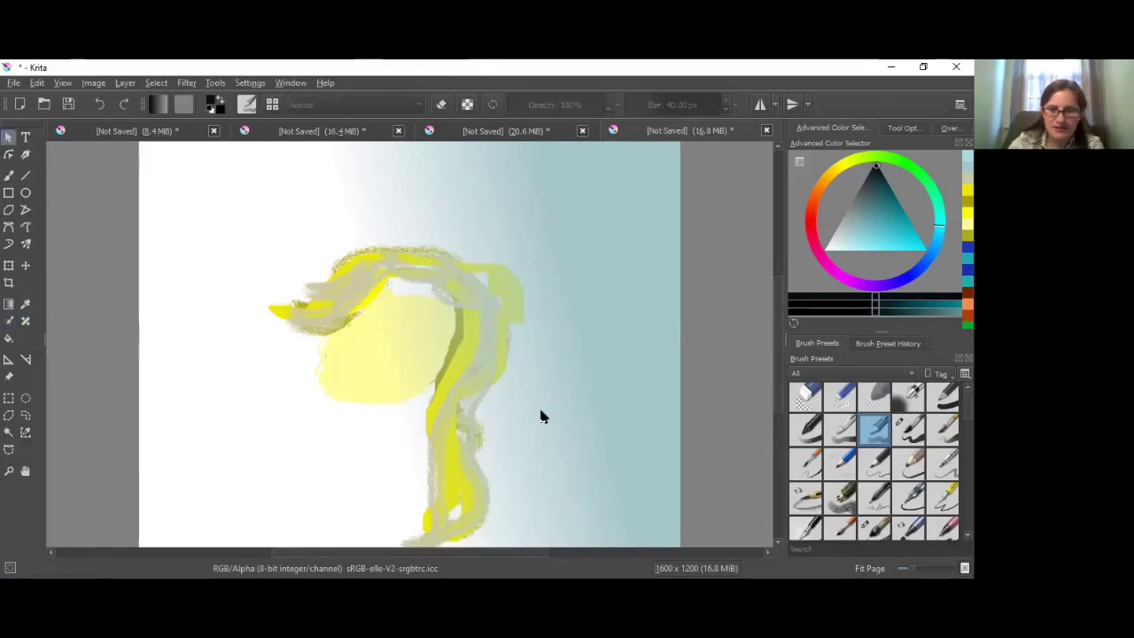
click(385, 348)
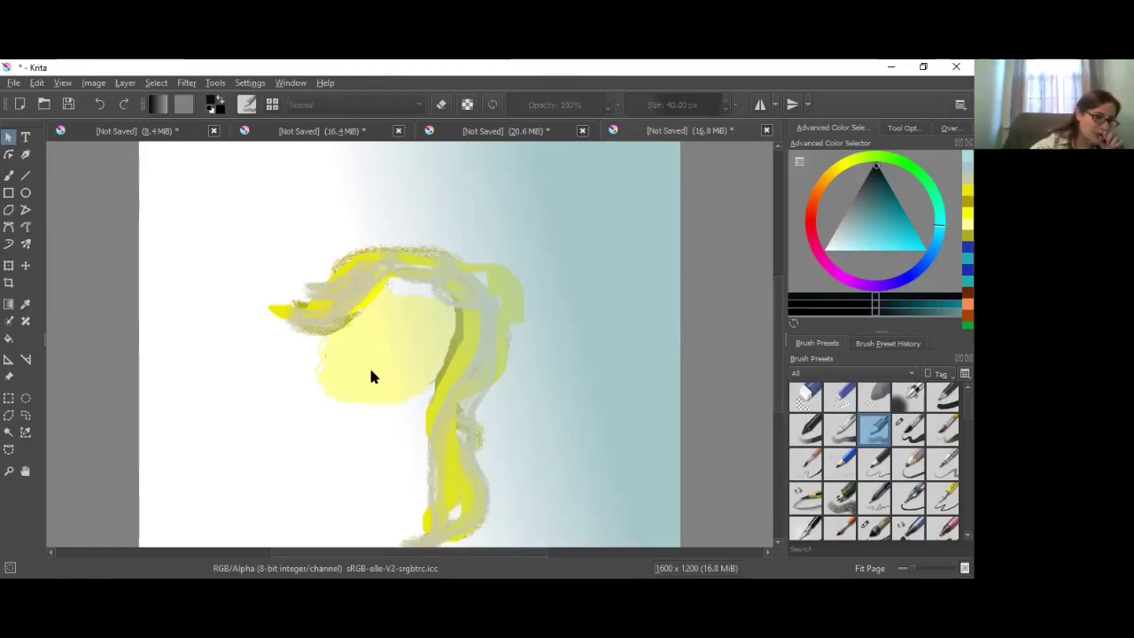
click(8, 79)
- Cancel the Open Images dialog and create a fifth blank 1600 × 1200 canvas with Ctrl+N
click(34, 115)
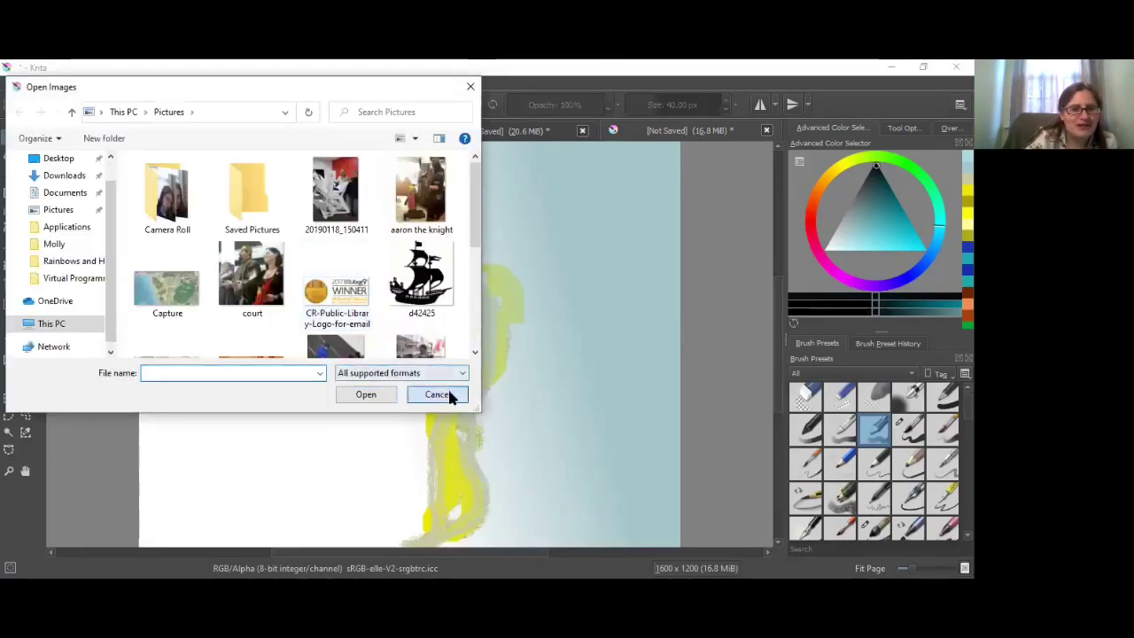
click(437, 394)
click(14, 82)
key(Escape)
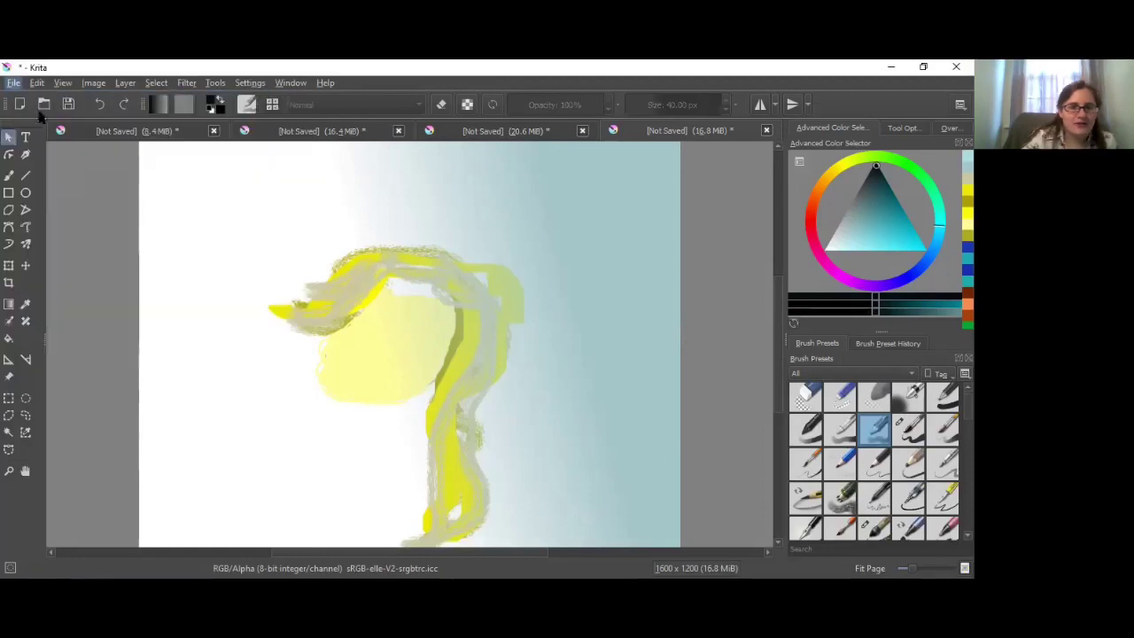
key(ctrl+n)
click(610, 491)
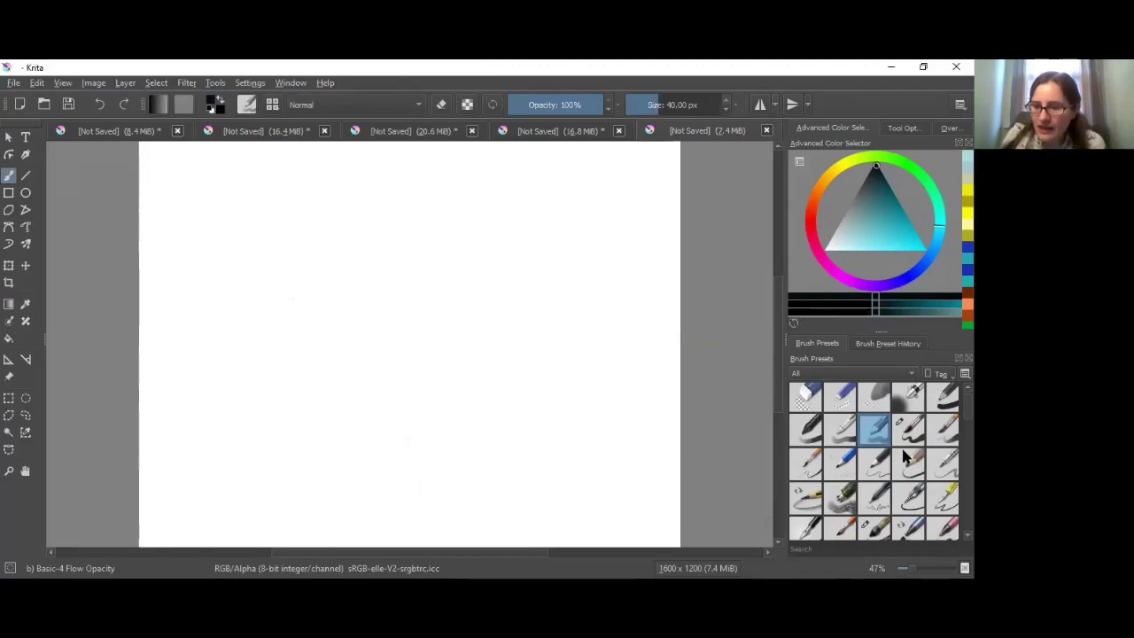
- Draw a black Pencil-2 sketch of the head outline, jaw, ear and an eyebrow
click(872, 470)
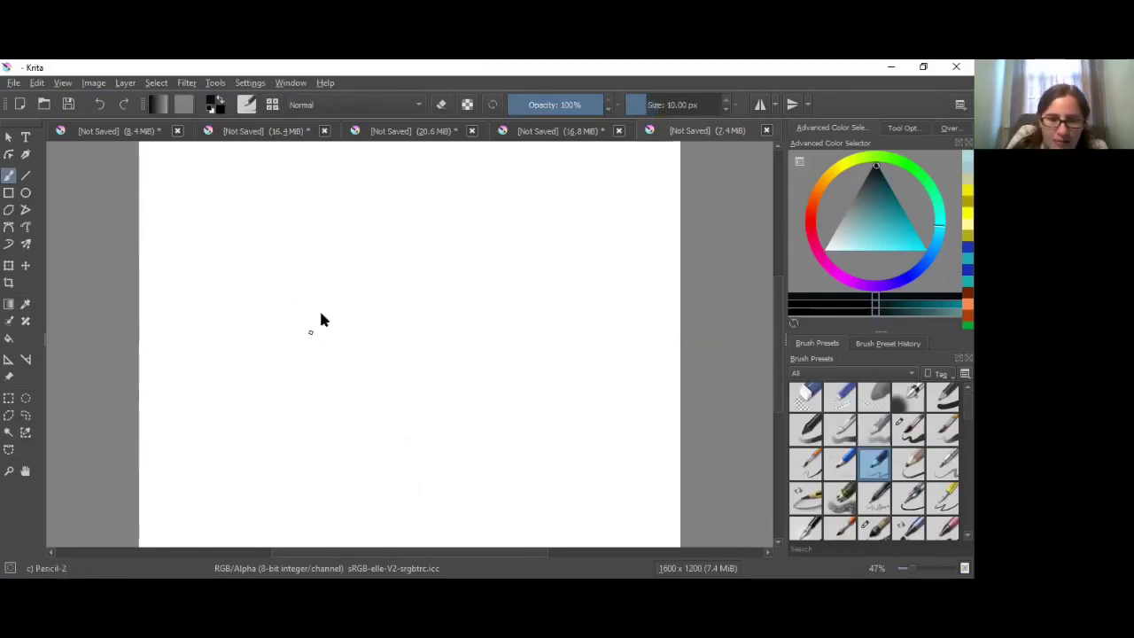
drag(321, 282, 307, 353)
drag(298, 393, 321, 415)
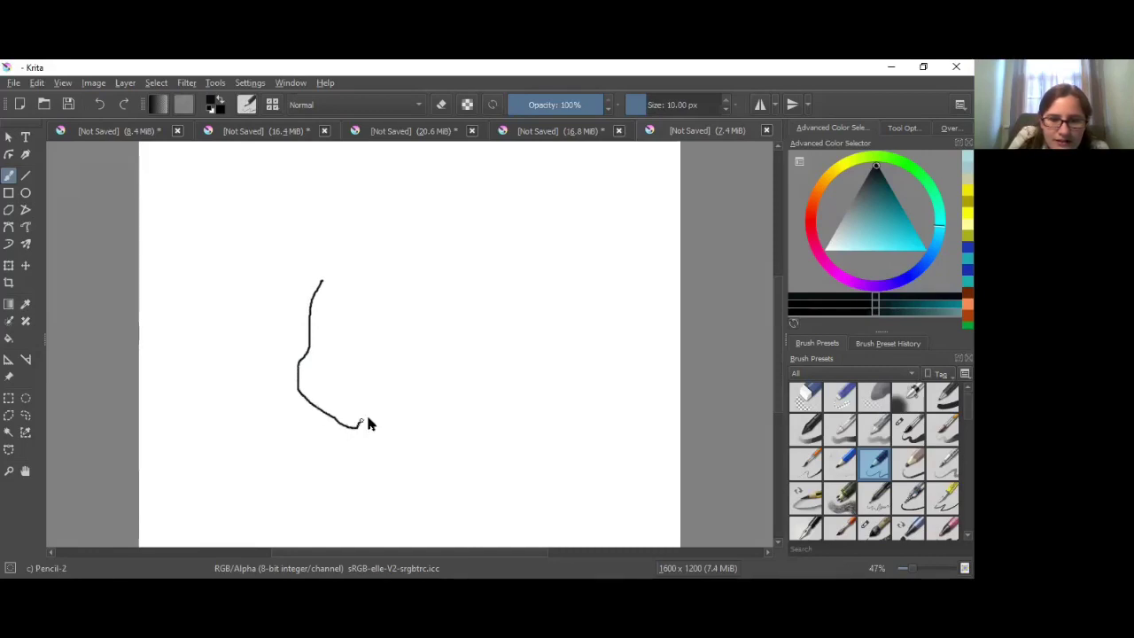
drag(401, 413, 420, 396)
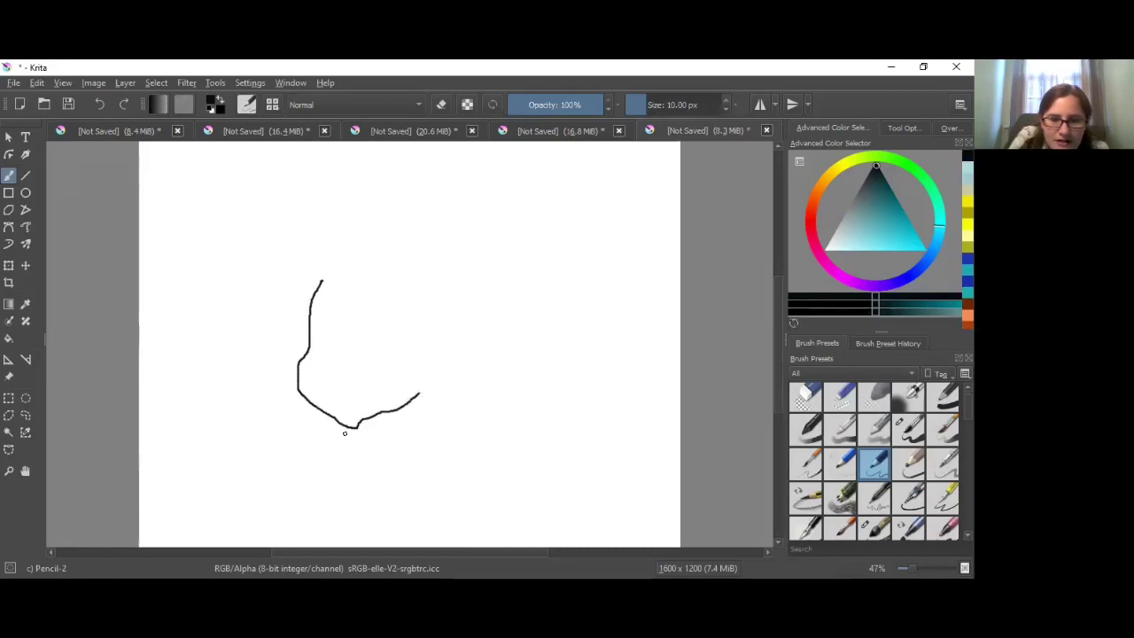
drag(357, 426, 425, 393)
mouse_move(410, 319)
mouse_down()
mouse_move(455, 326)
mouse_move(456, 356)
mouse_up()
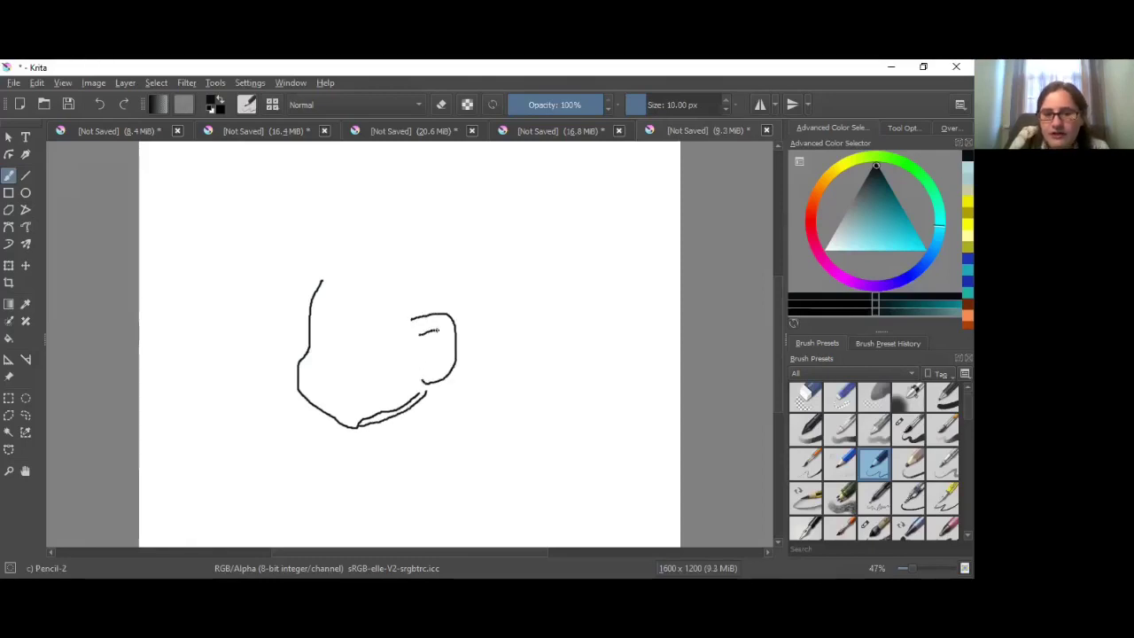
drag(421, 335, 420, 353)
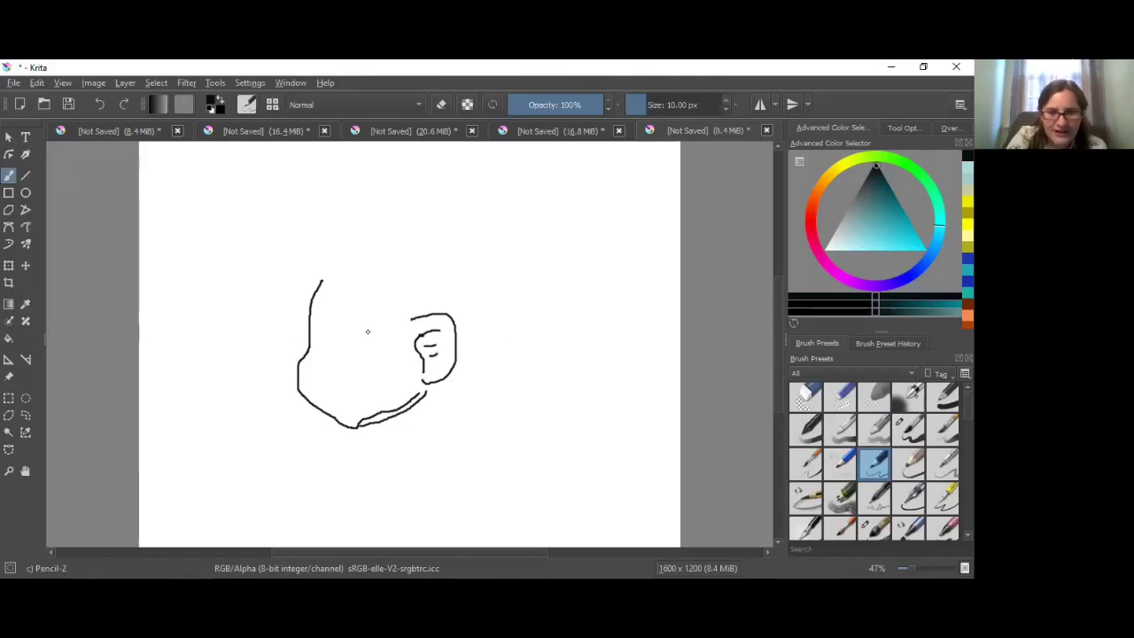
mouse_move(357, 337)
mouse_down()
mouse_move(401, 327)
mouse_move(358, 336)
mouse_move(329, 317)
mouse_up()
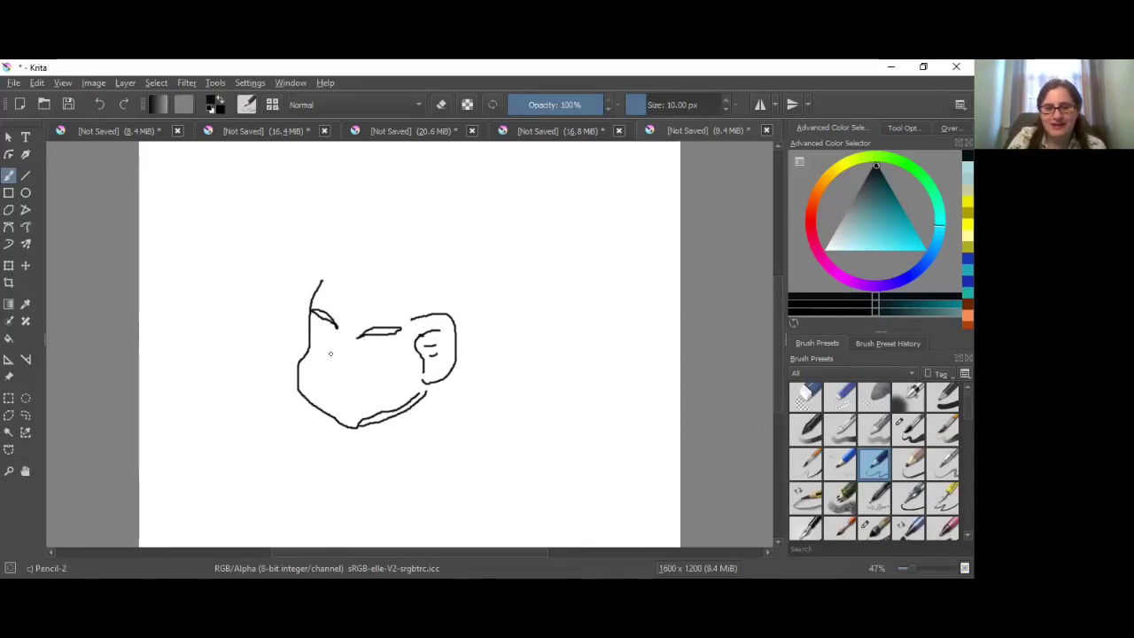
- Draw the curved left cheek line, a short mouth line and the nose line
drag(329, 355, 319, 362)
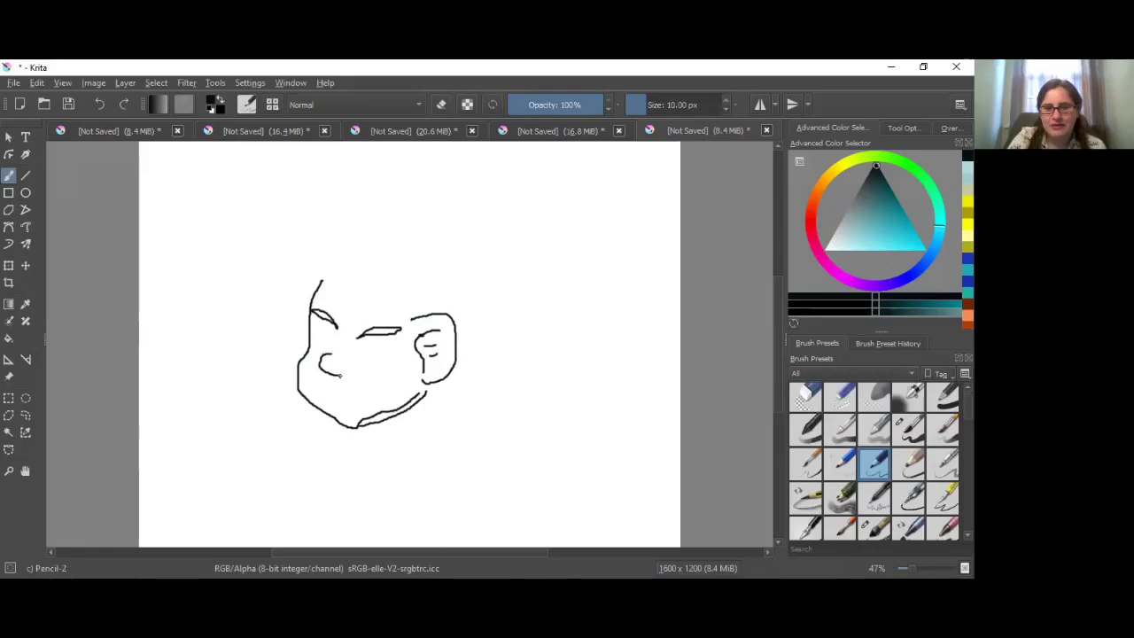
drag(322, 398, 337, 399)
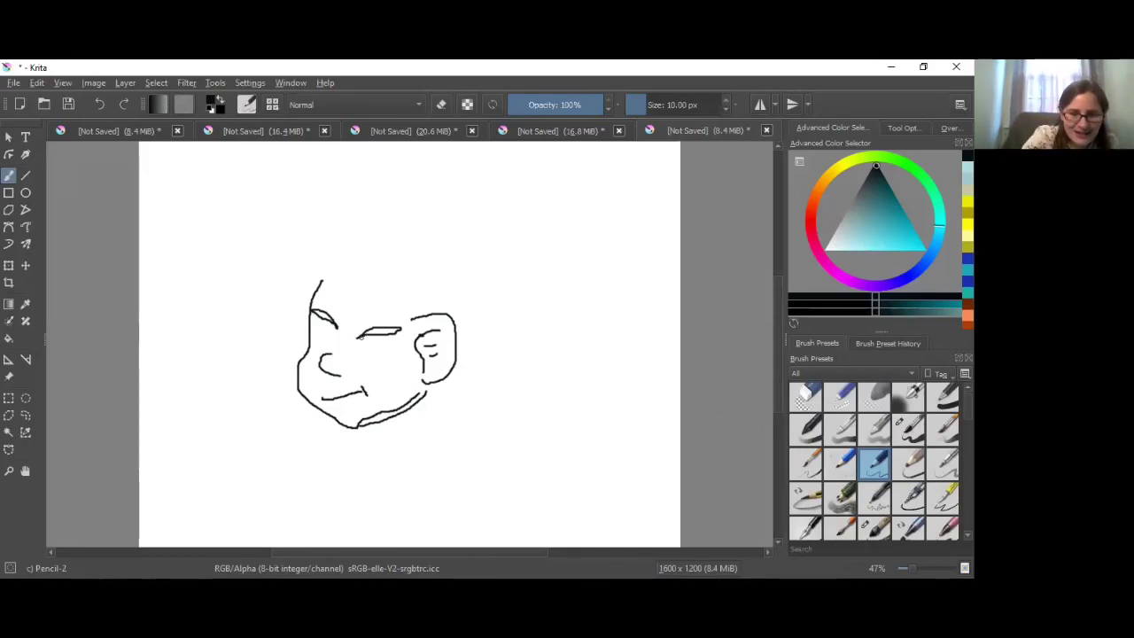
mouse_move(362, 338)
mouse_down()
mouse_move(365, 352)
mouse_move(398, 342)
mouse_up()
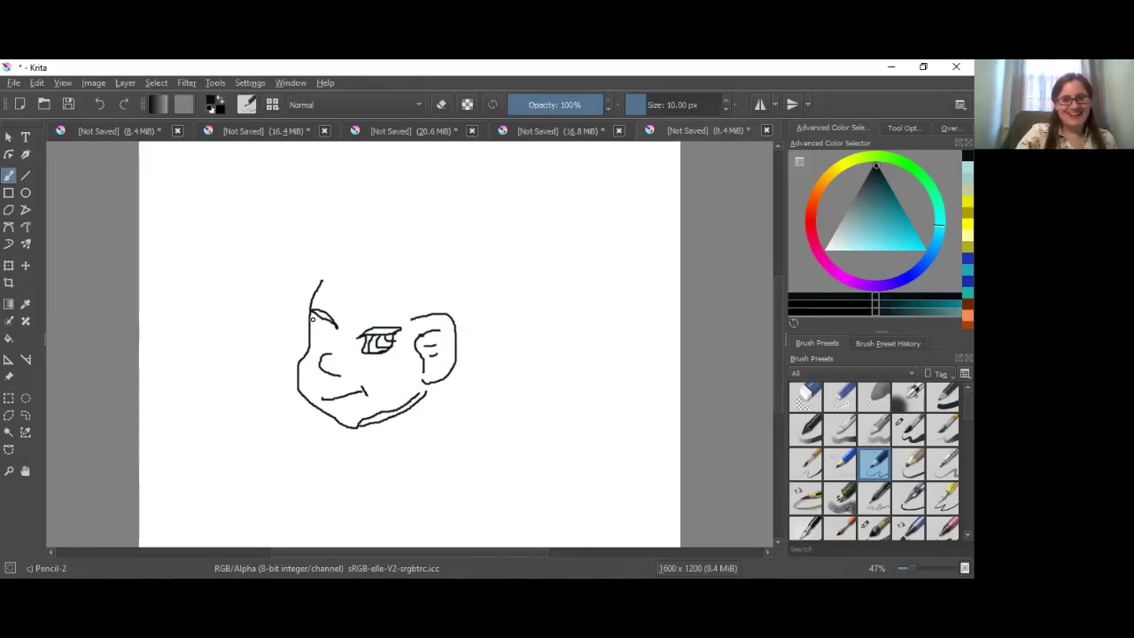
- Outline the left eye with a pupil, and draw the upper and lower lips
mouse_move(313, 320)
mouse_down()
mouse_move(315, 338)
mouse_move(335, 339)
mouse_move(336, 326)
mouse_up()
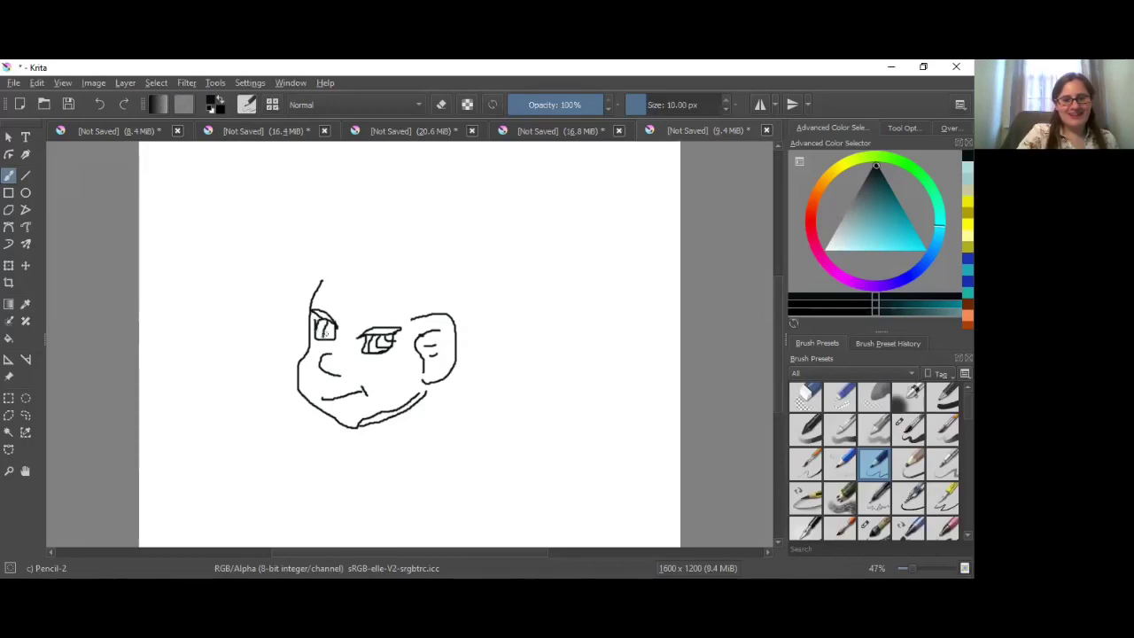
drag(328, 336, 338, 323)
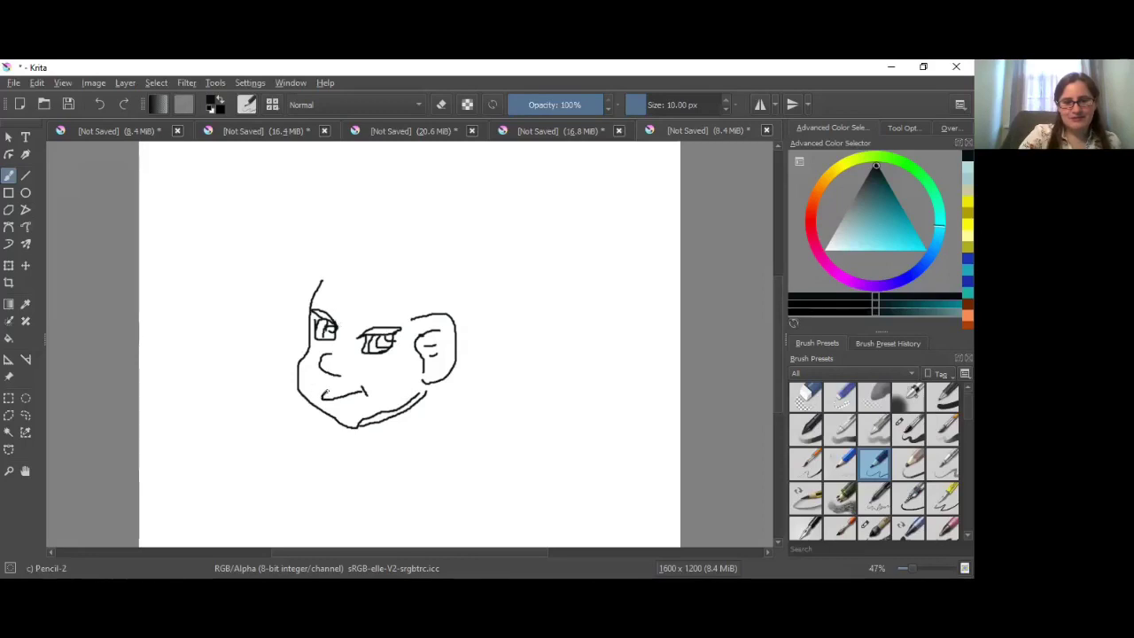
drag(323, 395, 358, 386)
drag(322, 400, 362, 401)
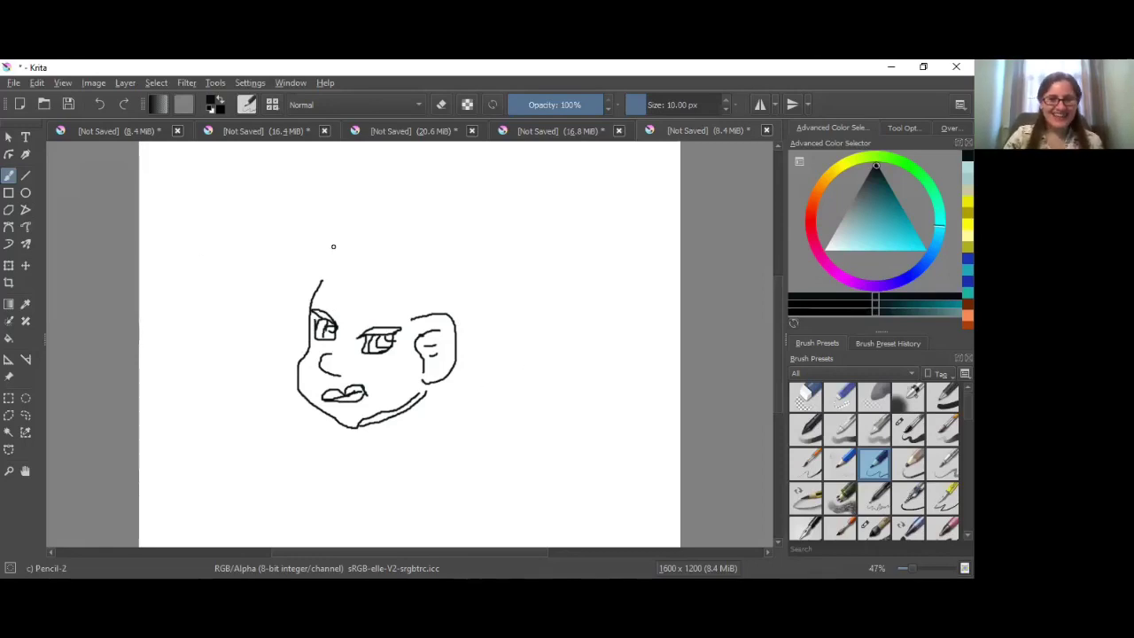
- Draw the flowing hair outline, forehead fringe strands, neck and shoulder curve in black pencil
mouse_move(334, 247)
mouse_down()
mouse_move(259, 261)
mouse_move(234, 304)
mouse_move(234, 314)
mouse_move(298, 286)
mouse_move(266, 300)
mouse_move(299, 359)
mouse_up()
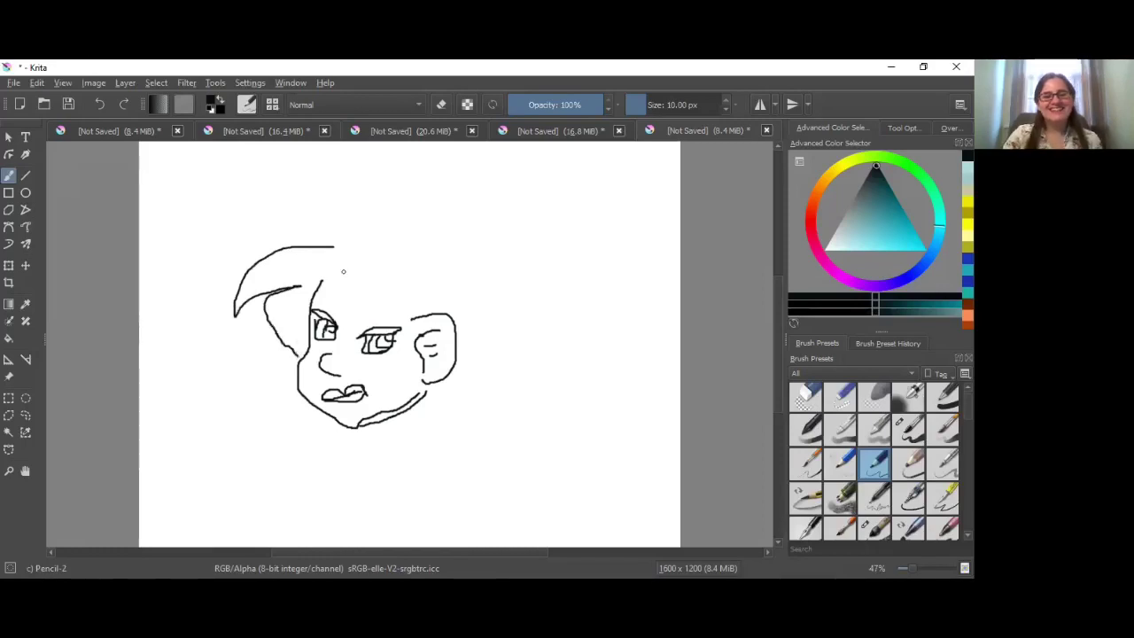
mouse_move(343, 272)
mouse_down()
mouse_move(313, 275)
mouse_move(268, 323)
mouse_move(297, 302)
mouse_move(343, 294)
mouse_up()
mouse_move(361, 241)
mouse_down()
mouse_move(478, 257)
mouse_move(505, 344)
mouse_move(485, 433)
mouse_move(371, 502)
mouse_up()
mouse_move(403, 406)
mouse_down()
mouse_move(379, 443)
mouse_move(386, 487)
mouse_move(427, 478)
mouse_move(432, 504)
mouse_move(385, 538)
mouse_up()
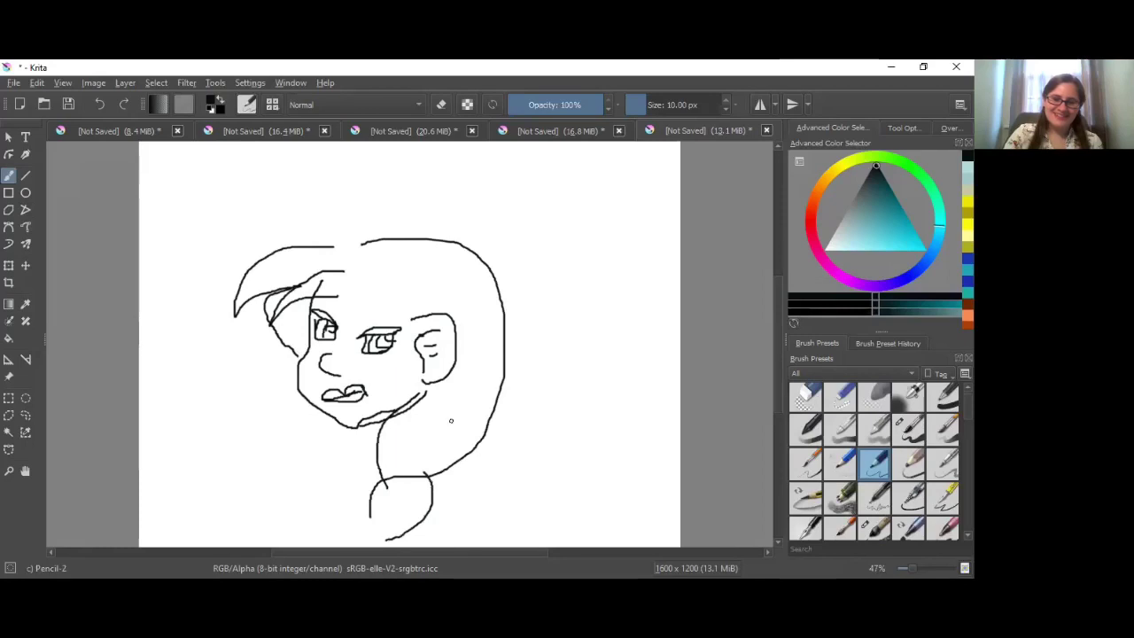
drag(410, 292, 412, 371)
mouse_move(402, 367)
mouse_down()
mouse_move(396, 321)
mouse_move(382, 298)
mouse_move(361, 323)
mouse_move(352, 273)
mouse_move(342, 310)
mouse_up()
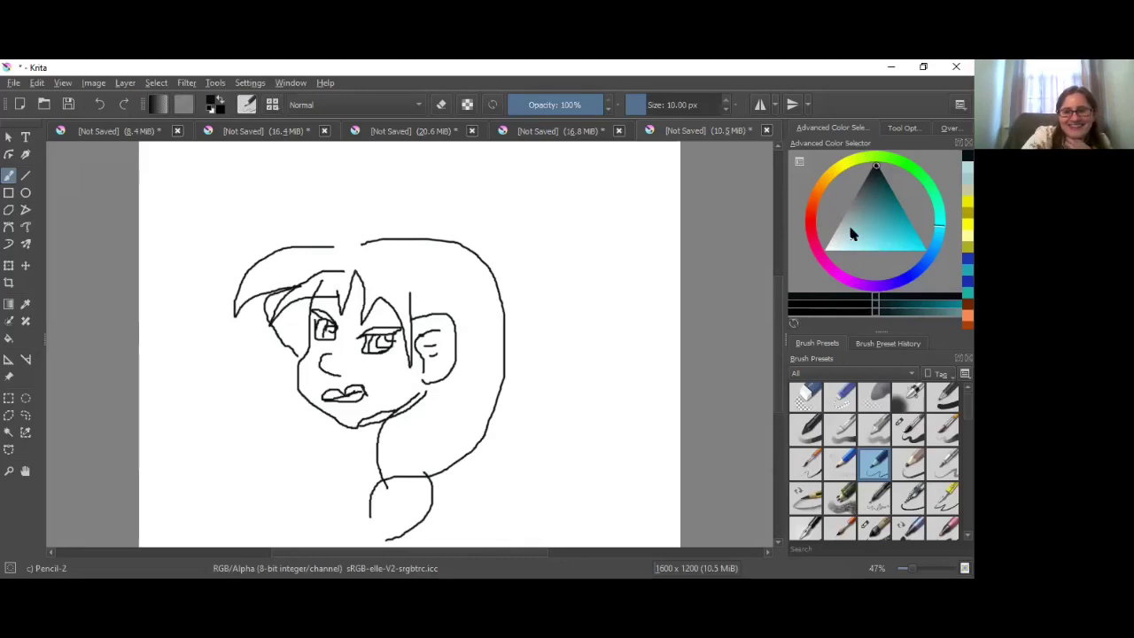
- Draw a pale-yellow stroke along the top of the hair outline
click(847, 174)
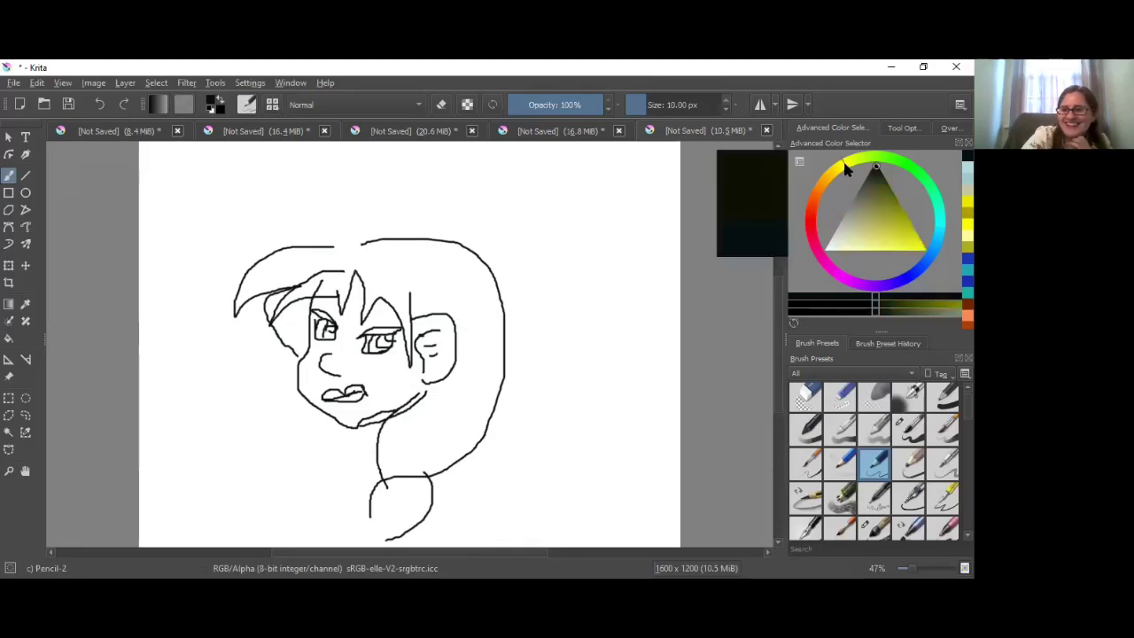
click(865, 230)
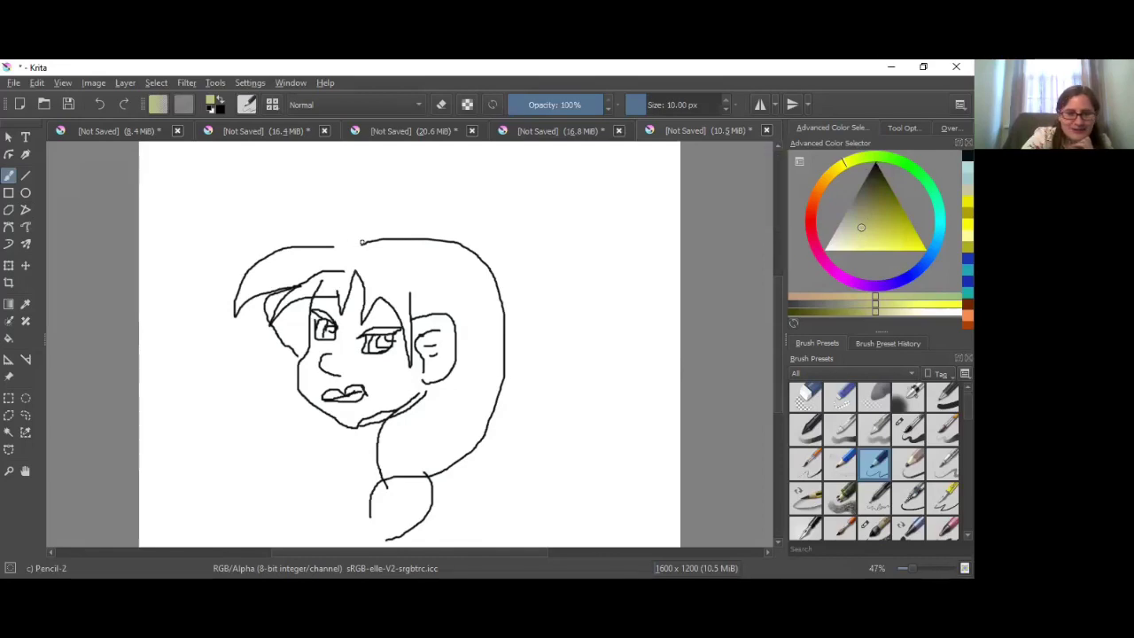
drag(348, 239, 323, 243)
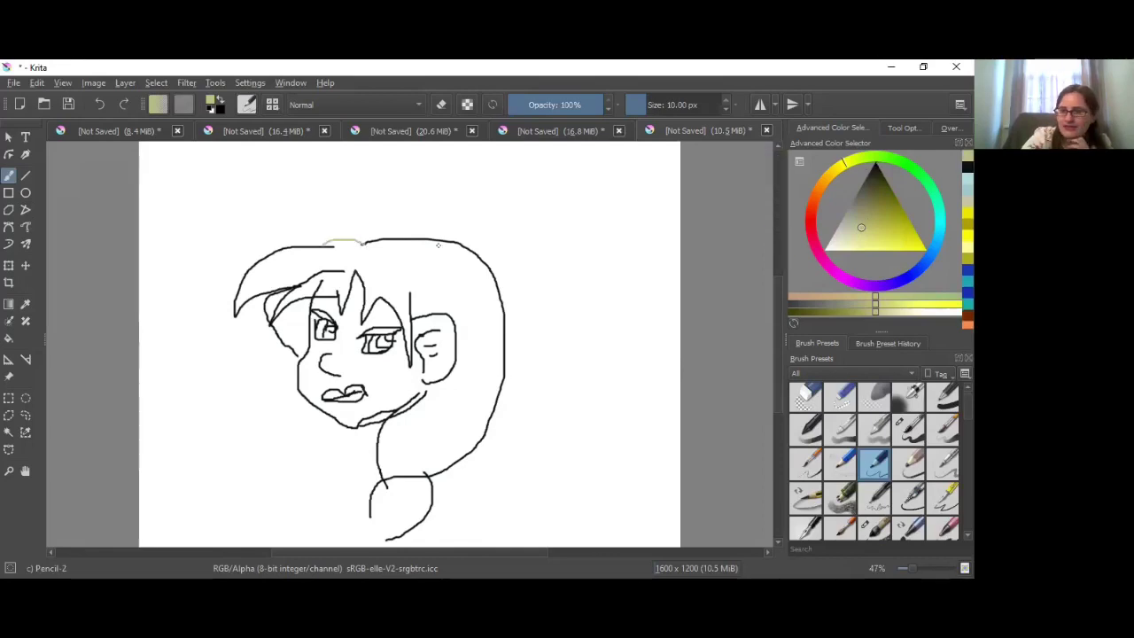
- Redraw the hair-top line in black and add short lines at the jaw near the ear
key(d)
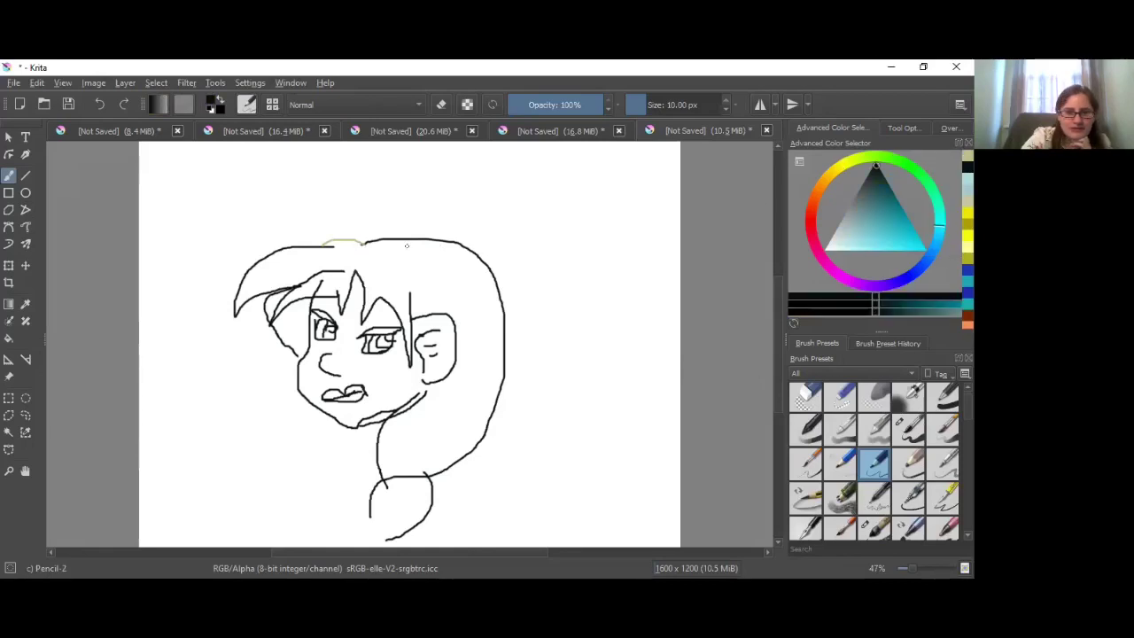
drag(340, 239, 312, 252)
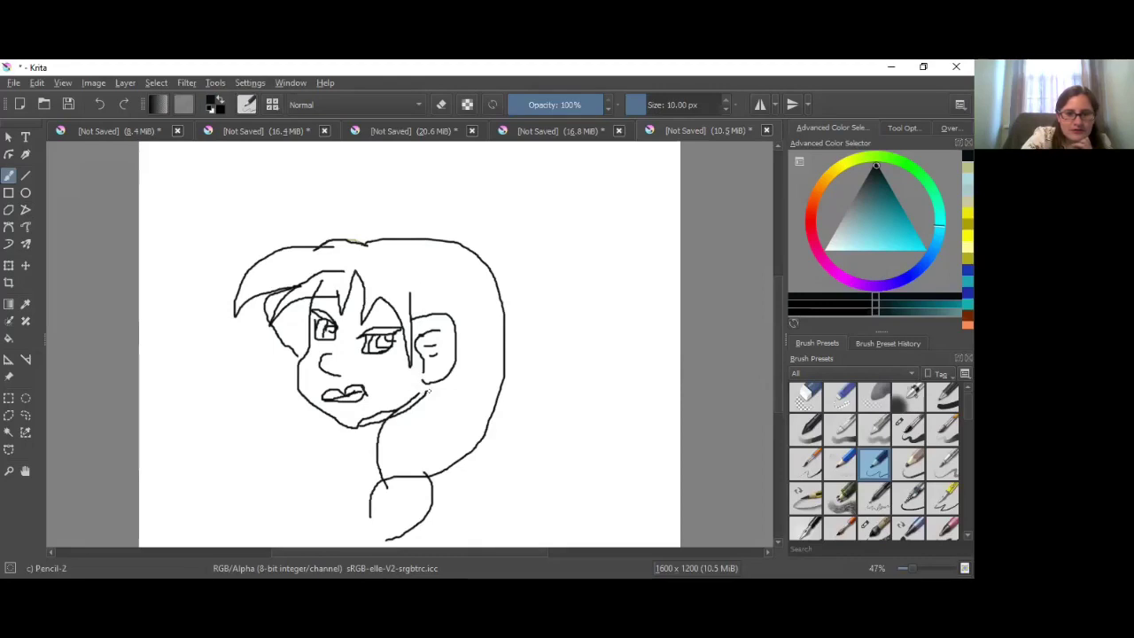
drag(428, 379, 431, 389)
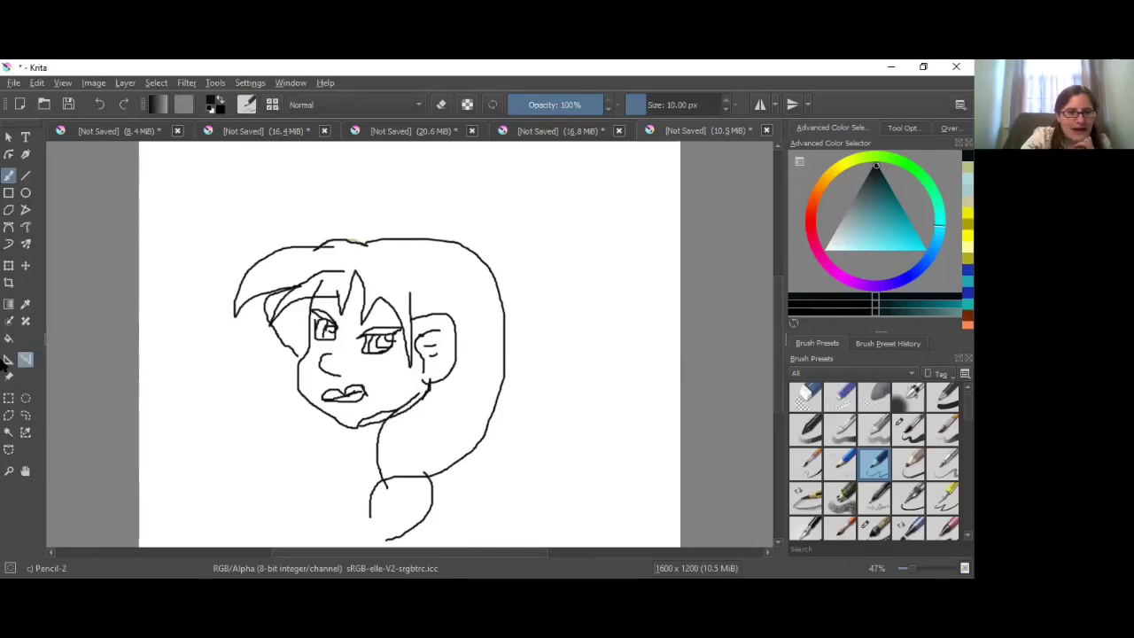
- Fill the hair with olive, undoing the fill that leaked into the background
click(8, 338)
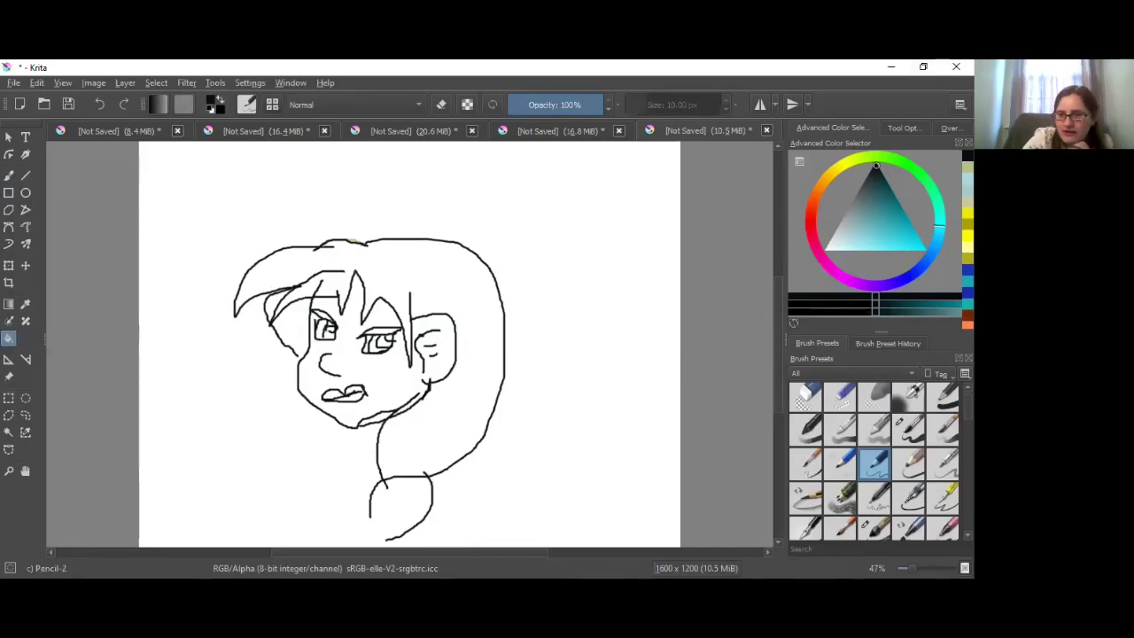
click(844, 162)
click(860, 226)
click(461, 288)
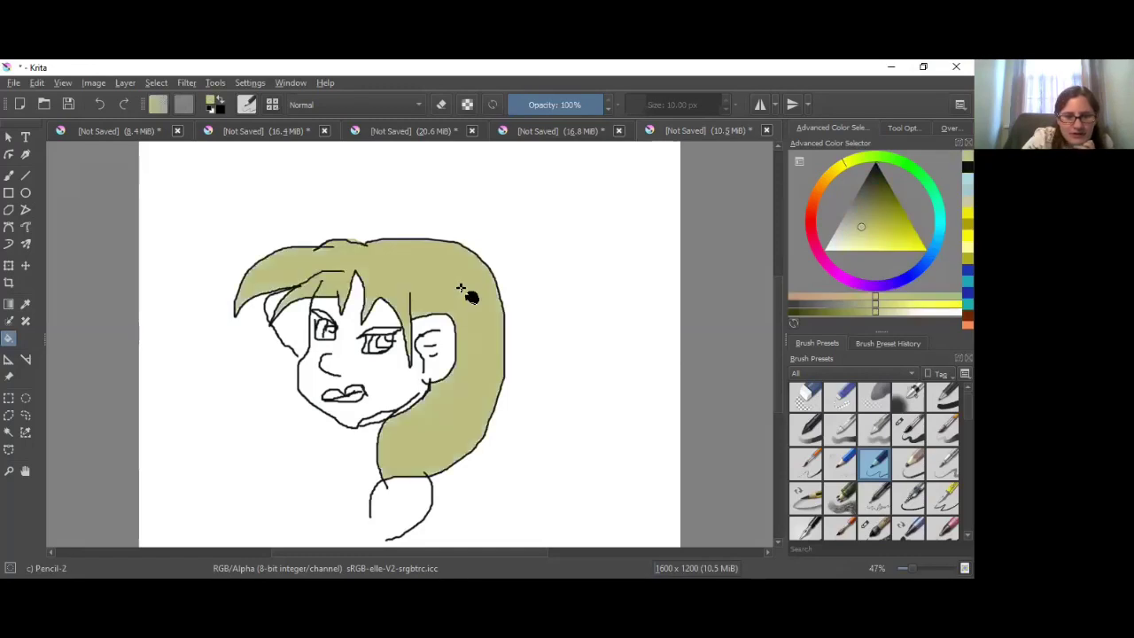
click(400, 490)
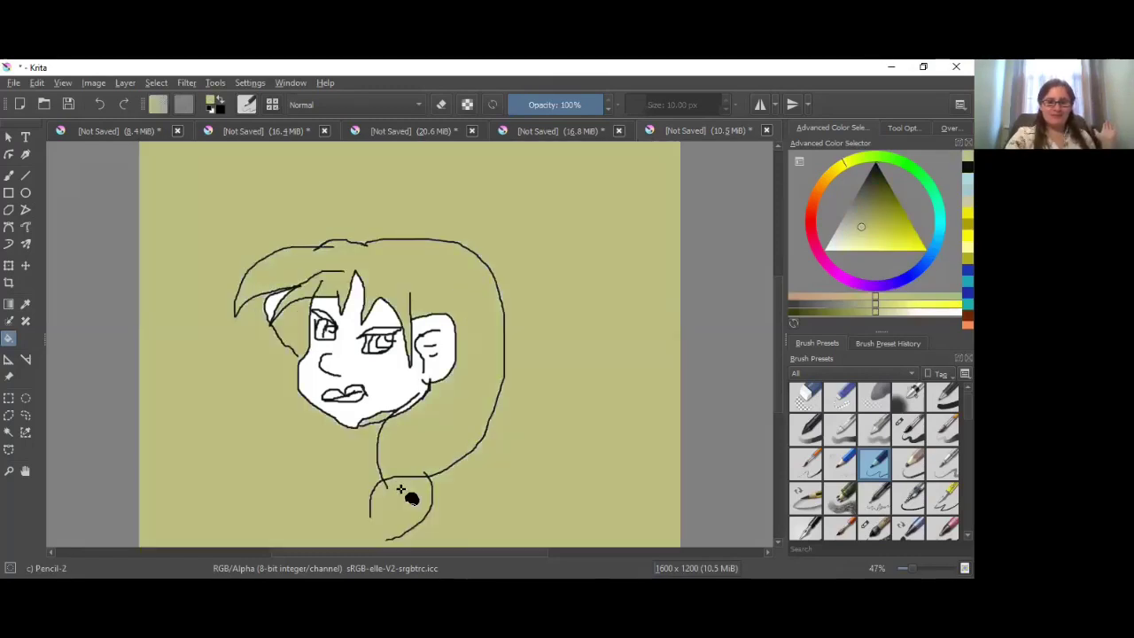
key(ctrl+z)
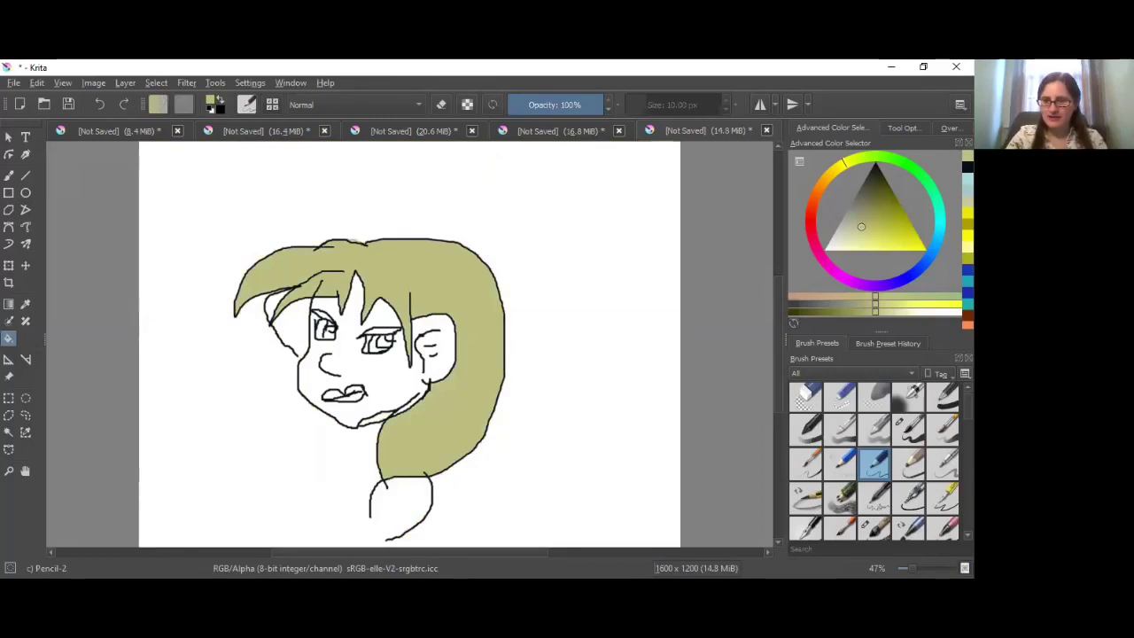
- With black Pencil-1 Hard, extend and close the gaps in the neck outline
key(d)
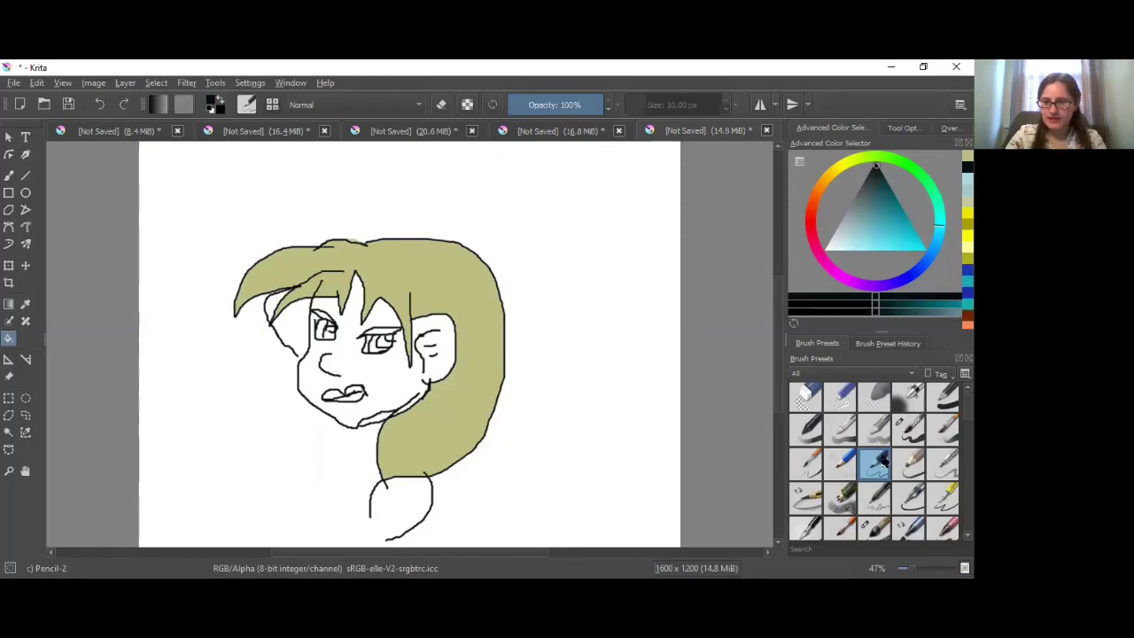
click(840, 463)
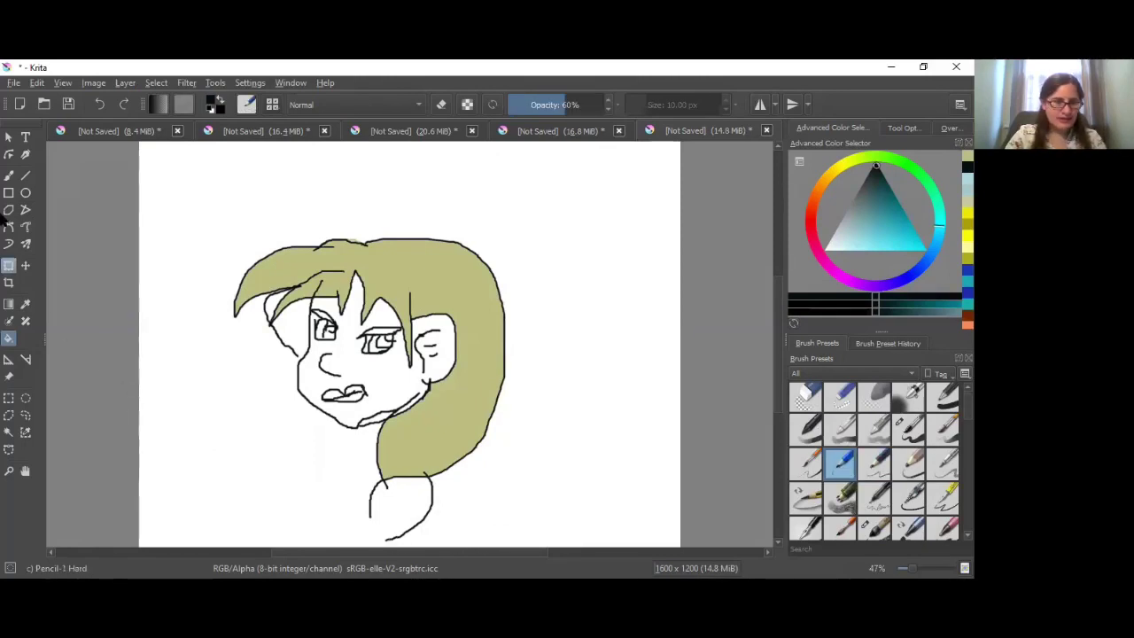
click(8, 176)
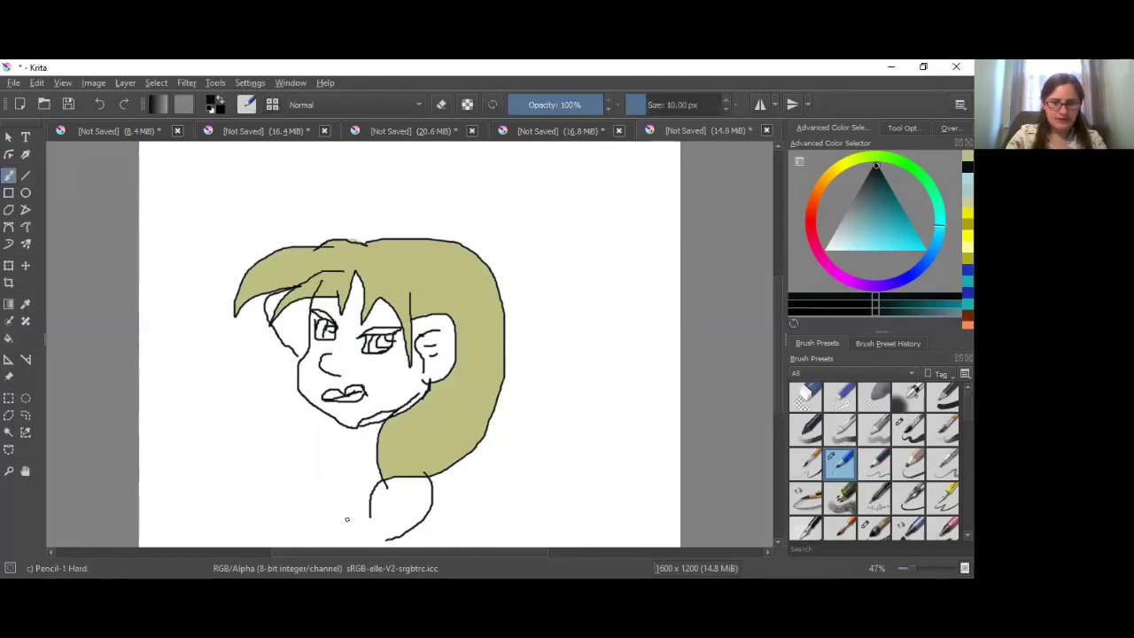
drag(370, 518, 385, 540)
drag(383, 480, 387, 488)
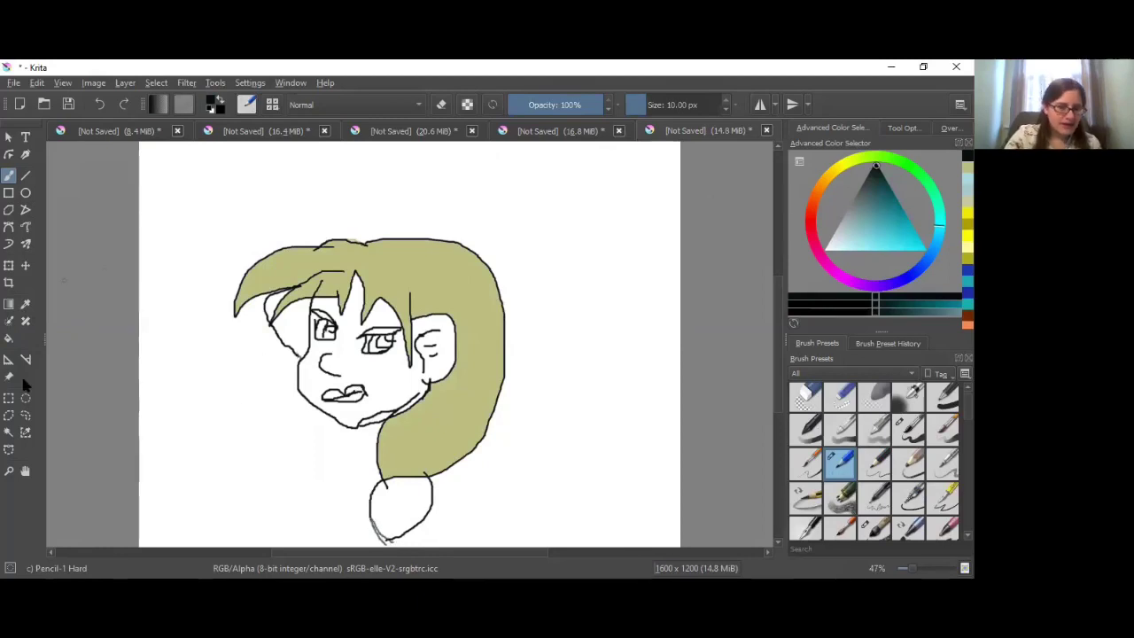
- Fill the white background with light olive, undoing a second, darker fill
click(8, 338)
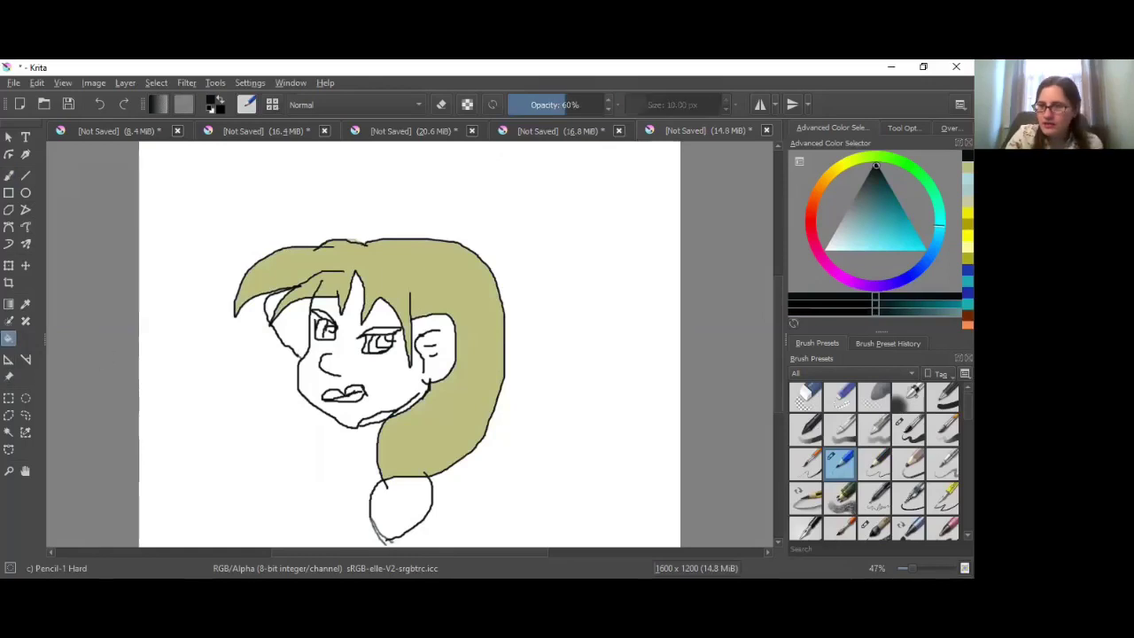
key(x)
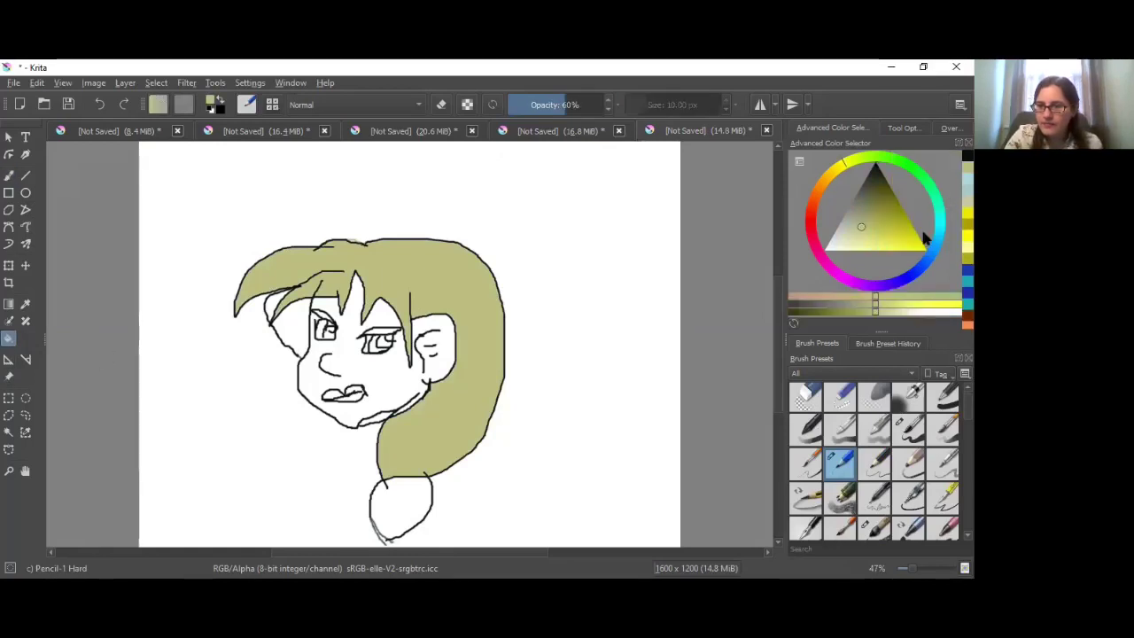
click(301, 332)
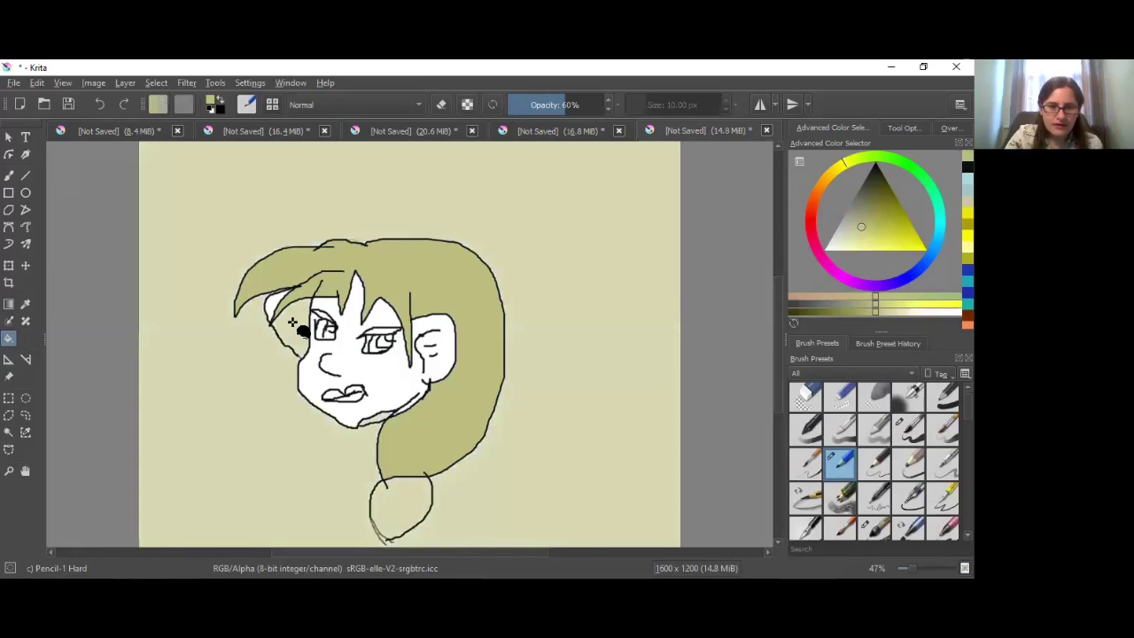
click(395, 506)
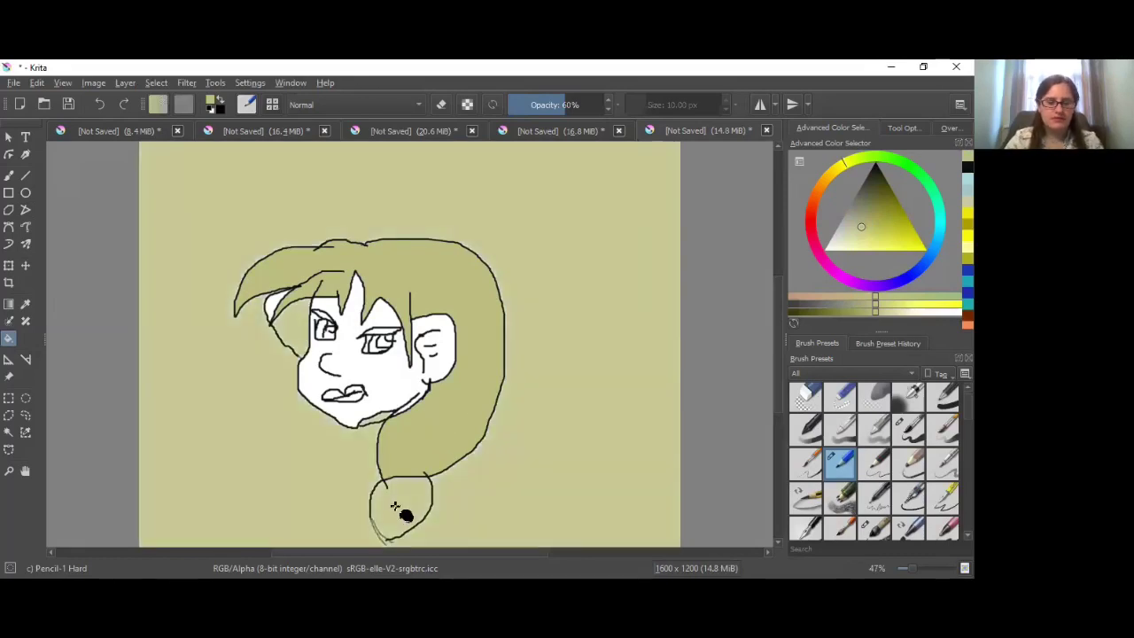
key(ctrl+z)
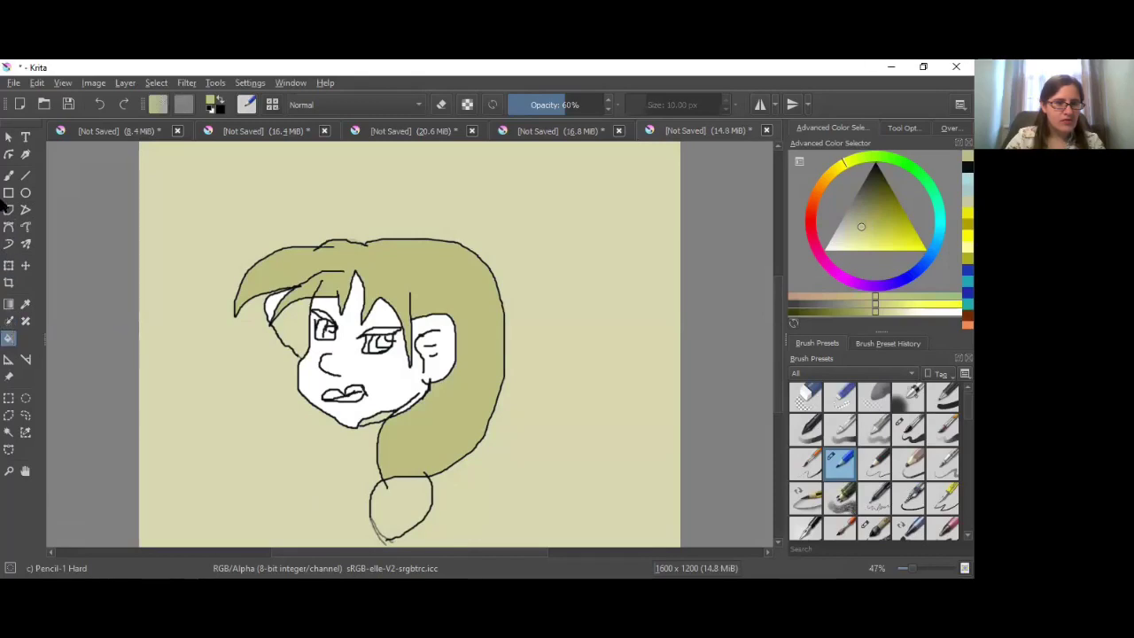
click(8, 175)
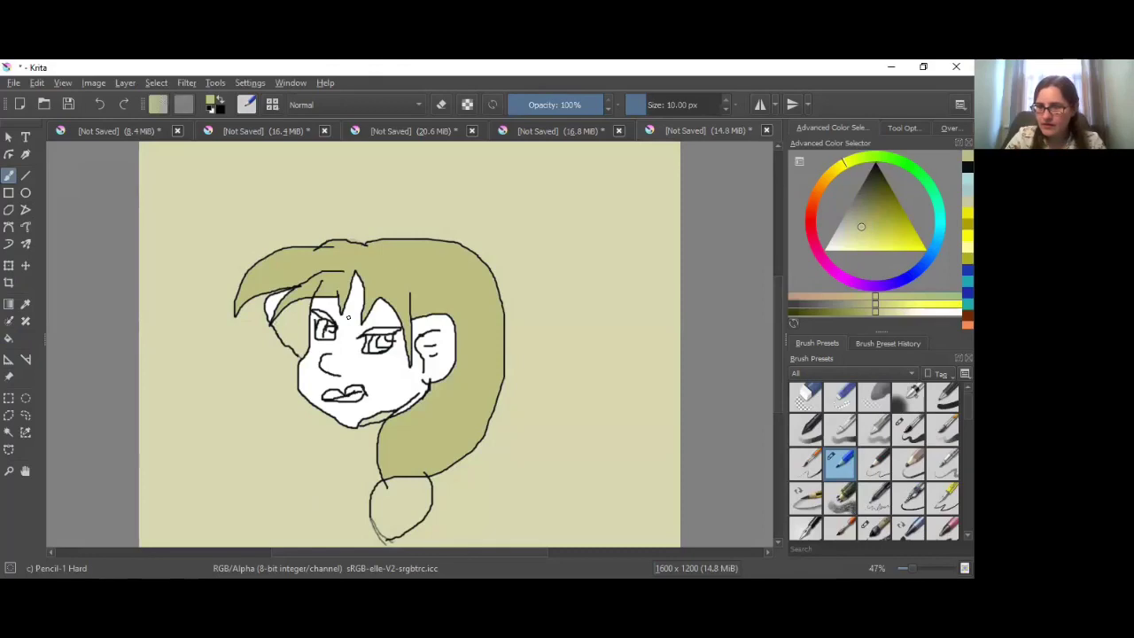
- In black, redraw the hair-tip circle outline and touch up the face's left edge
key(d)
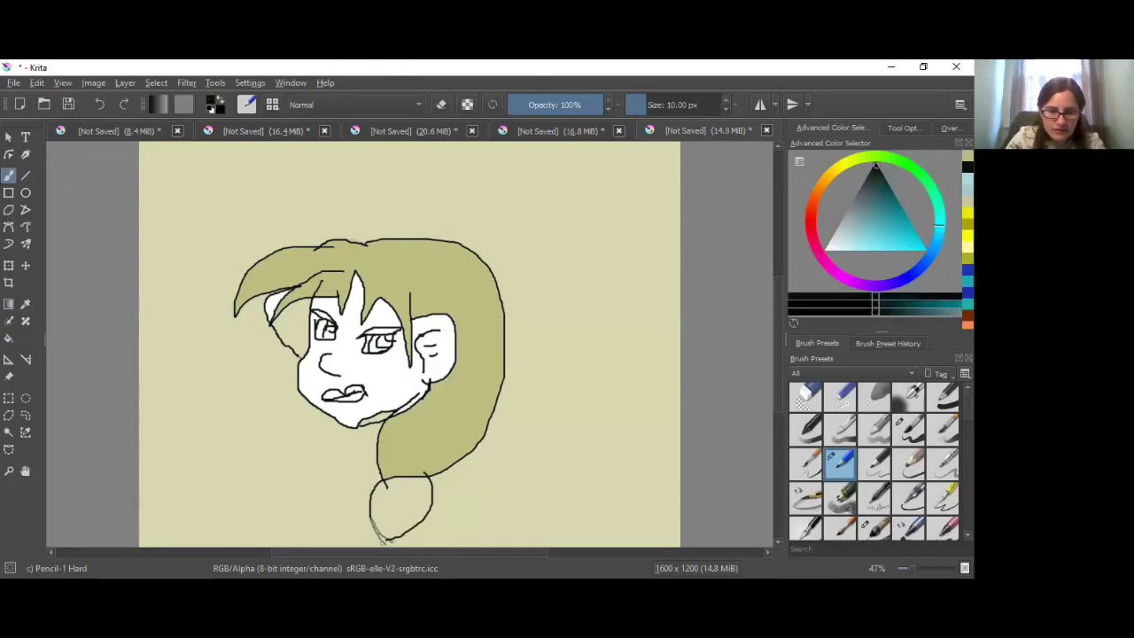
drag(379, 530, 360, 504)
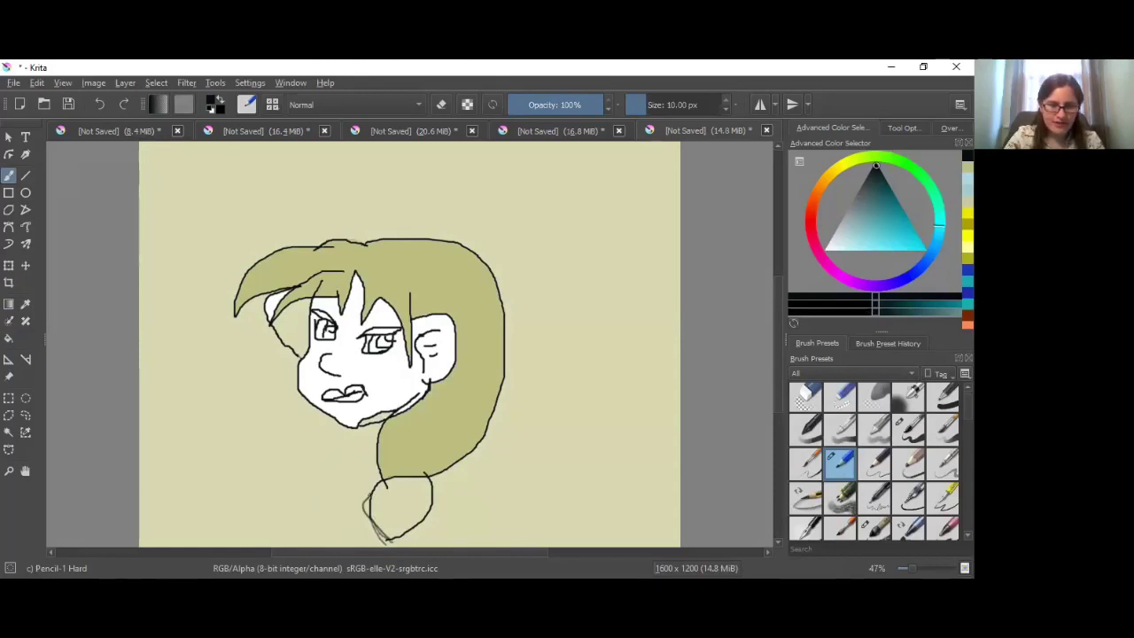
mouse_move(389, 537)
mouse_down()
mouse_move(363, 528)
mouse_move(388, 473)
mouse_up()
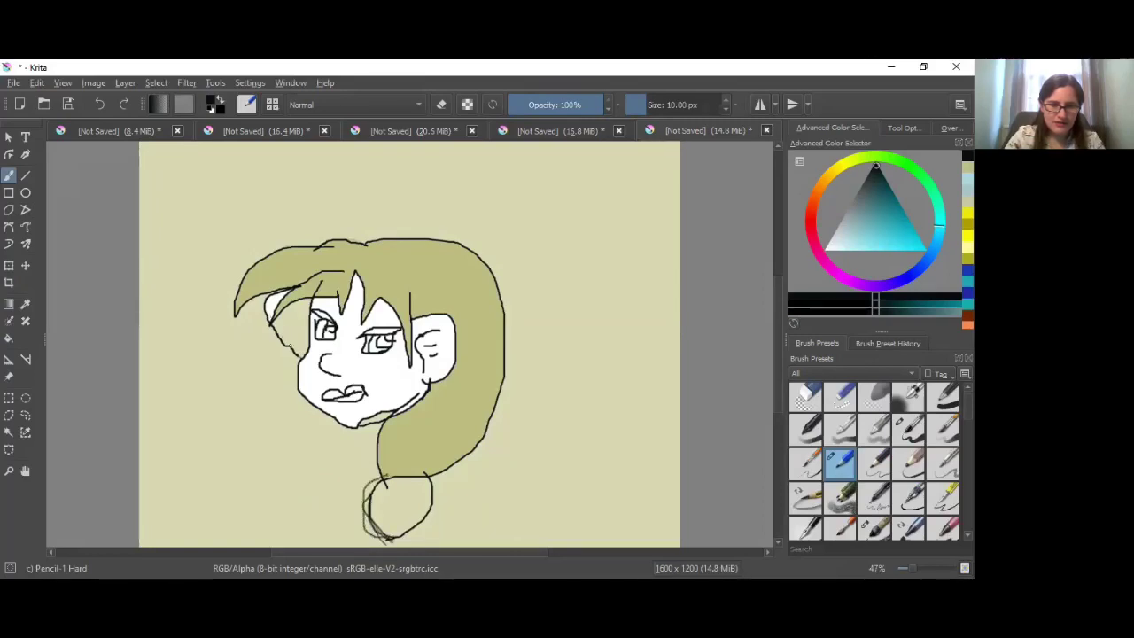
drag(289, 350, 297, 357)
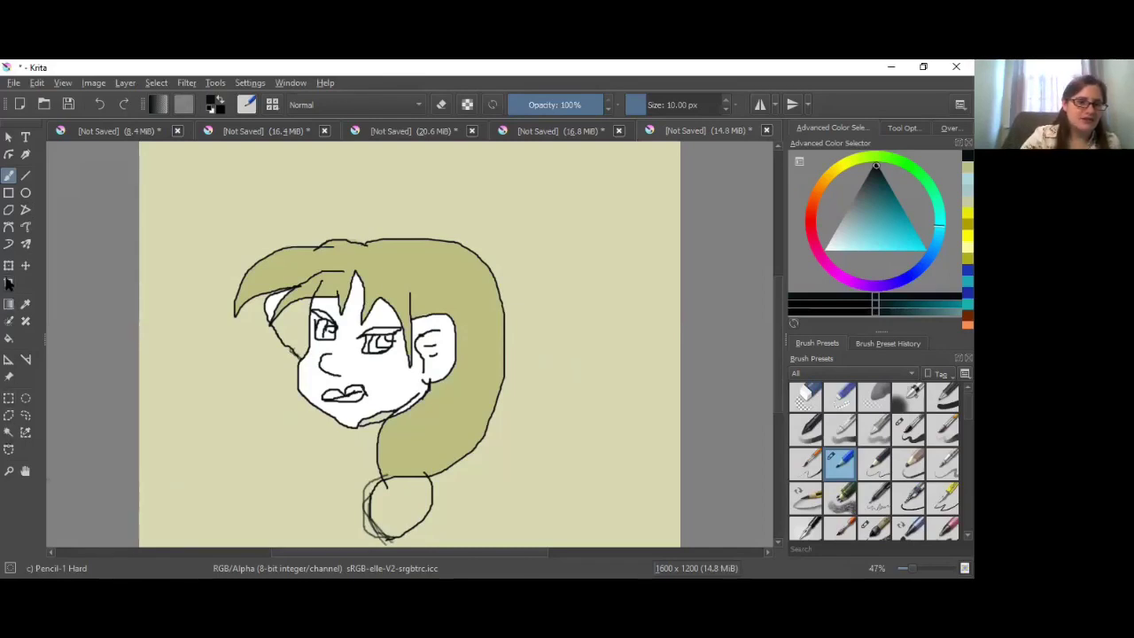
- Refill the background with deeper olive and fill the face with pale cream
click(7, 339)
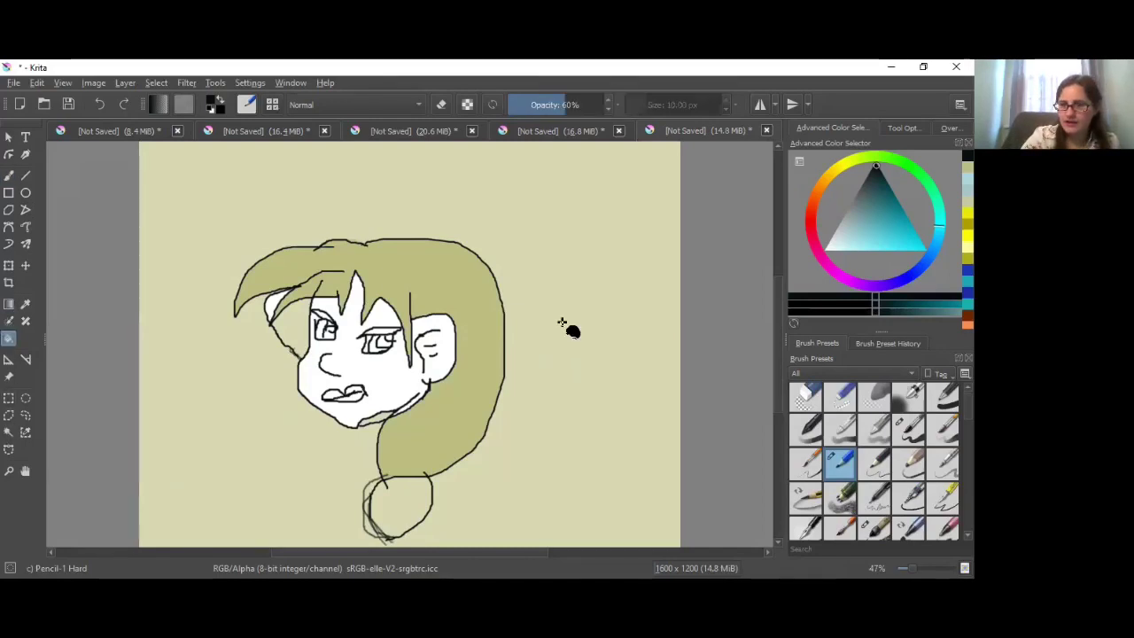
click(844, 162)
click(861, 227)
click(346, 427)
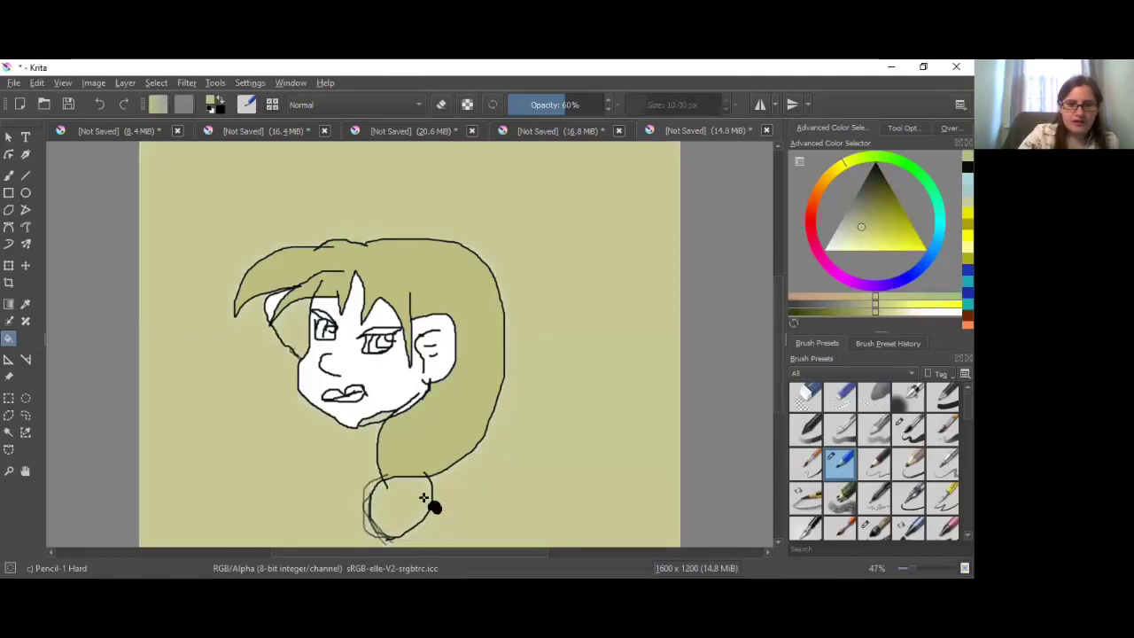
click(400, 502)
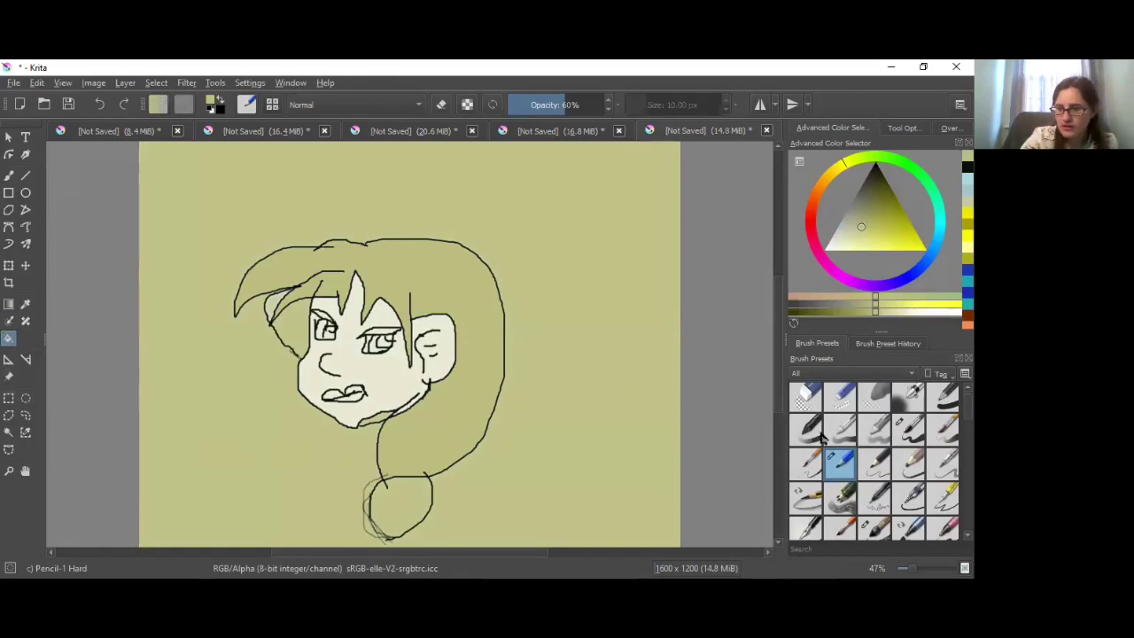
click(936, 223)
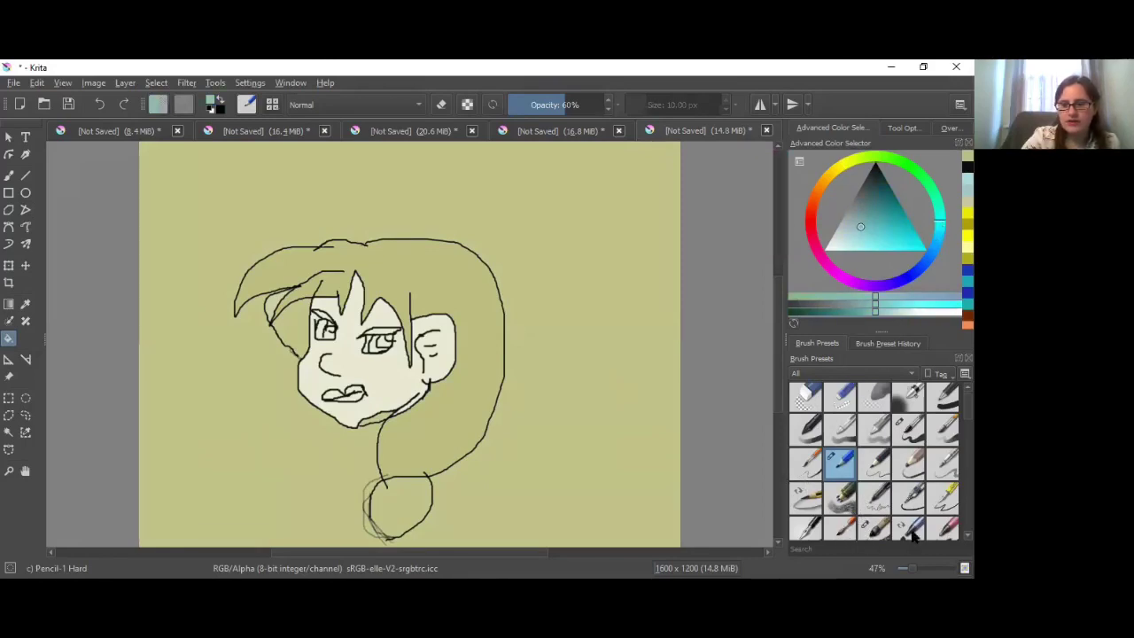
- With Waterpaint Hard Edges in light blue, paint two sweeps from the chin to the top right
scroll(875, 461, down, 10)
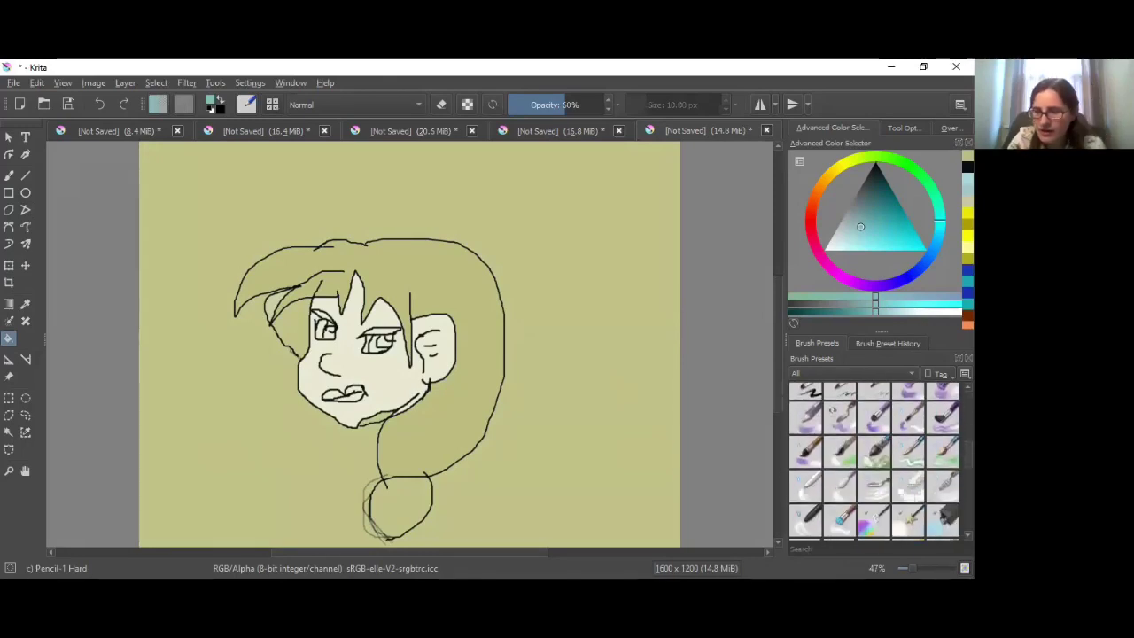
click(909, 452)
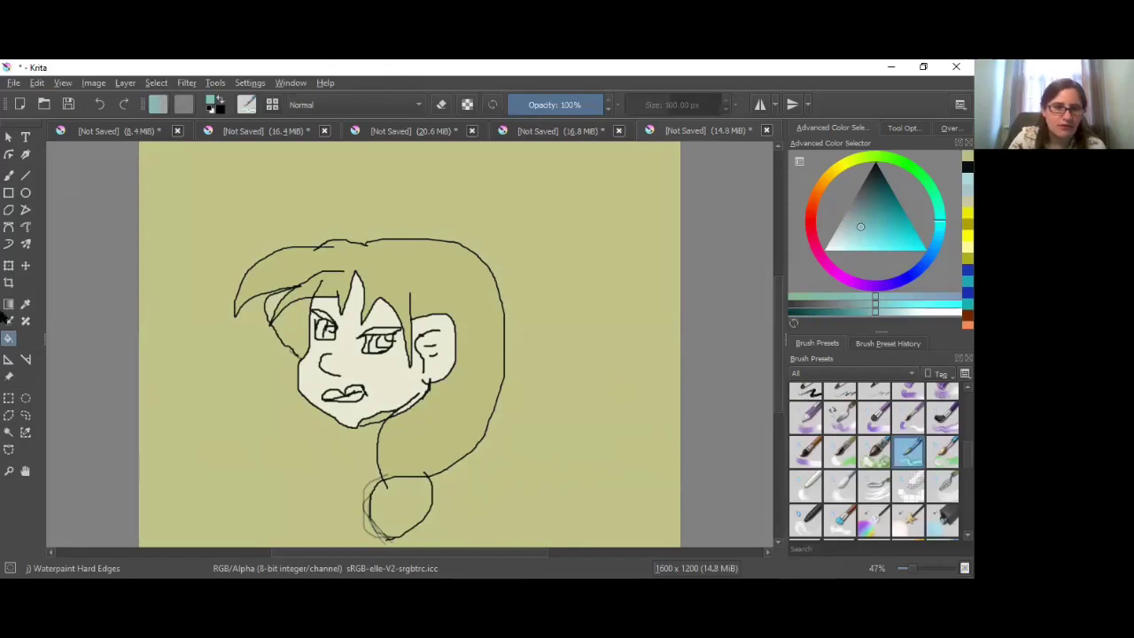
click(8, 174)
mouse_move(445, 512)
mouse_down()
mouse_move(588, 433)
mouse_move(603, 232)
mouse_up()
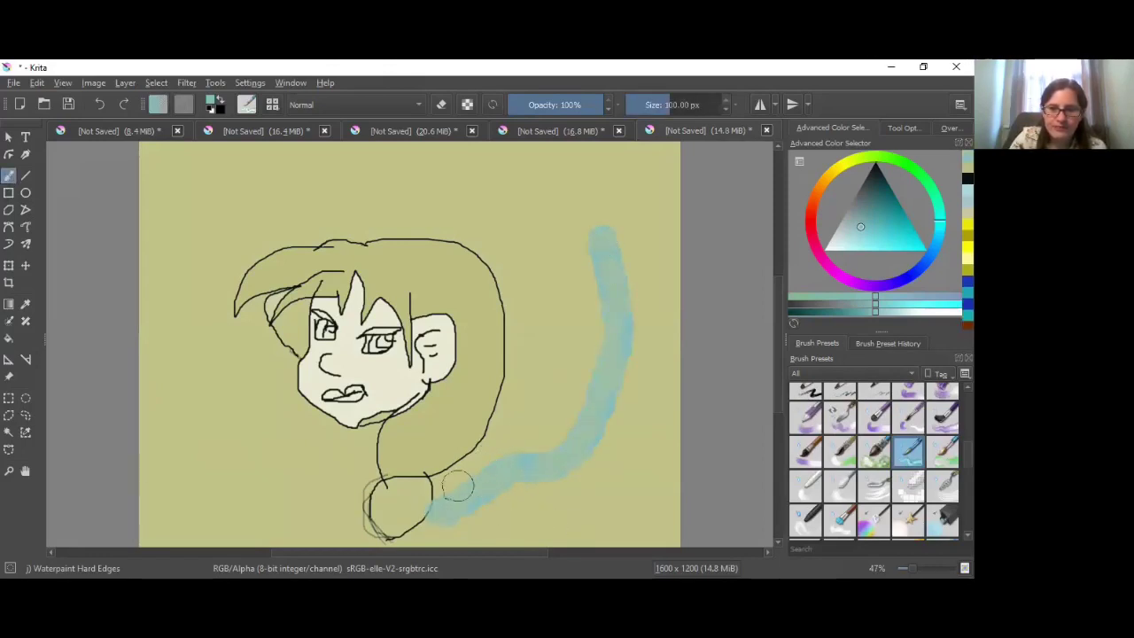
mouse_move(457, 485)
mouse_down()
mouse_move(529, 325)
mouse_move(524, 203)
mouse_up()
- Paint light-blue strokes over the top-left, left side, lower left and the yellow around the hair
mouse_move(350, 211)
mouse_down()
mouse_move(209, 230)
mouse_move(162, 279)
mouse_move(186, 371)
mouse_move(276, 341)
mouse_move(261, 367)
mouse_move(278, 421)
mouse_move(343, 477)
mouse_move(319, 495)
mouse_move(309, 532)
mouse_up()
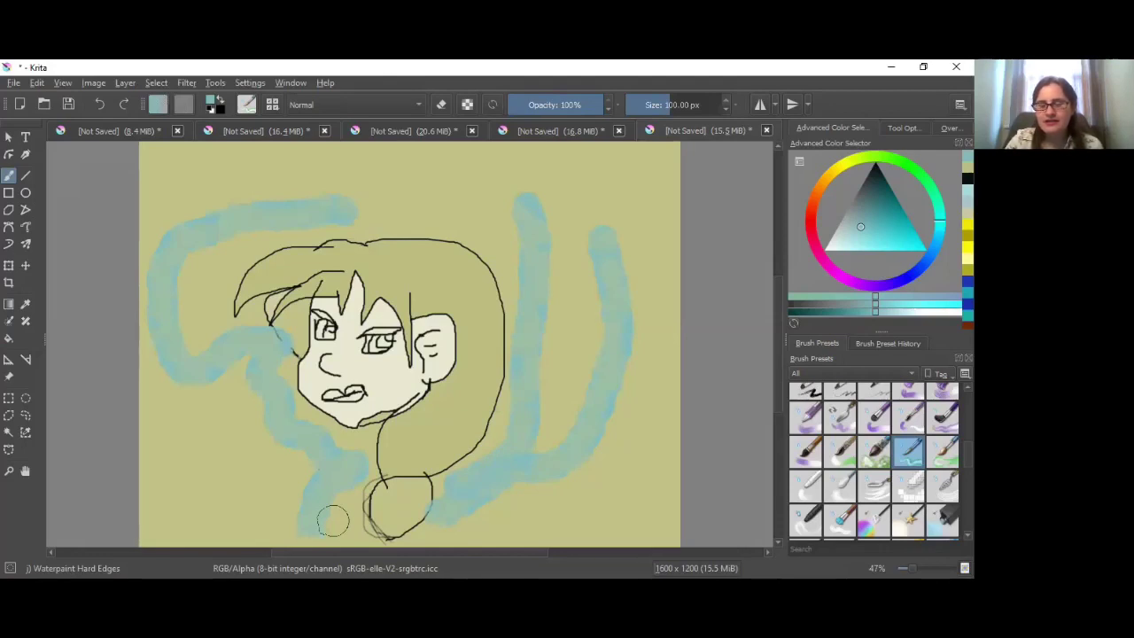
mouse_move(194, 249)
mouse_down()
mouse_move(160, 486)
mouse_move(174, 335)
mouse_move(208, 298)
mouse_move(223, 415)
mouse_move(260, 378)
mouse_move(277, 508)
mouse_move(314, 458)
mouse_up()
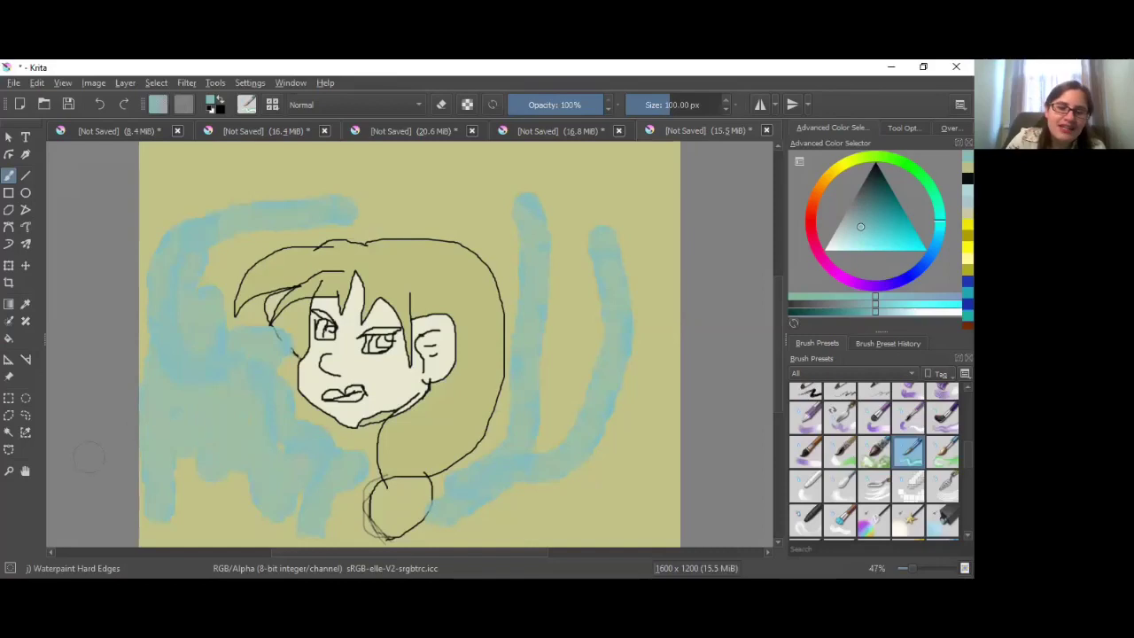
mouse_move(154, 469)
mouse_down()
mouse_move(173, 537)
mouse_move(264, 549)
mouse_move(158, 258)
mouse_move(170, 145)
mouse_move(161, 178)
mouse_move(191, 160)
mouse_move(623, 160)
mouse_move(127, 182)
mouse_move(256, 198)
mouse_move(620, 194)
mouse_move(351, 200)
mouse_move(652, 186)
mouse_move(665, 159)
mouse_move(692, 503)
mouse_move(673, 539)
mouse_move(667, 278)
mouse_move(638, 169)
mouse_move(664, 430)
mouse_move(610, 317)
mouse_move(600, 196)
mouse_move(583, 534)
mouse_move(540, 184)
mouse_move(558, 231)
mouse_move(548, 331)
mouse_move(506, 486)
mouse_move(459, 527)
mouse_move(441, 527)
mouse_move(593, 532)
mouse_move(564, 365)
mouse_move(547, 508)
mouse_move(598, 538)
mouse_move(619, 492)
mouse_move(614, 332)
mouse_move(637, 288)
mouse_move(611, 298)
mouse_move(483, 244)
mouse_move(467, 226)
mouse_move(384, 218)
mouse_move(514, 229)
mouse_up()
mouse_move(252, 218)
mouse_down()
mouse_move(200, 269)
mouse_move(280, 238)
mouse_up()
drag(153, 227, 247, 212)
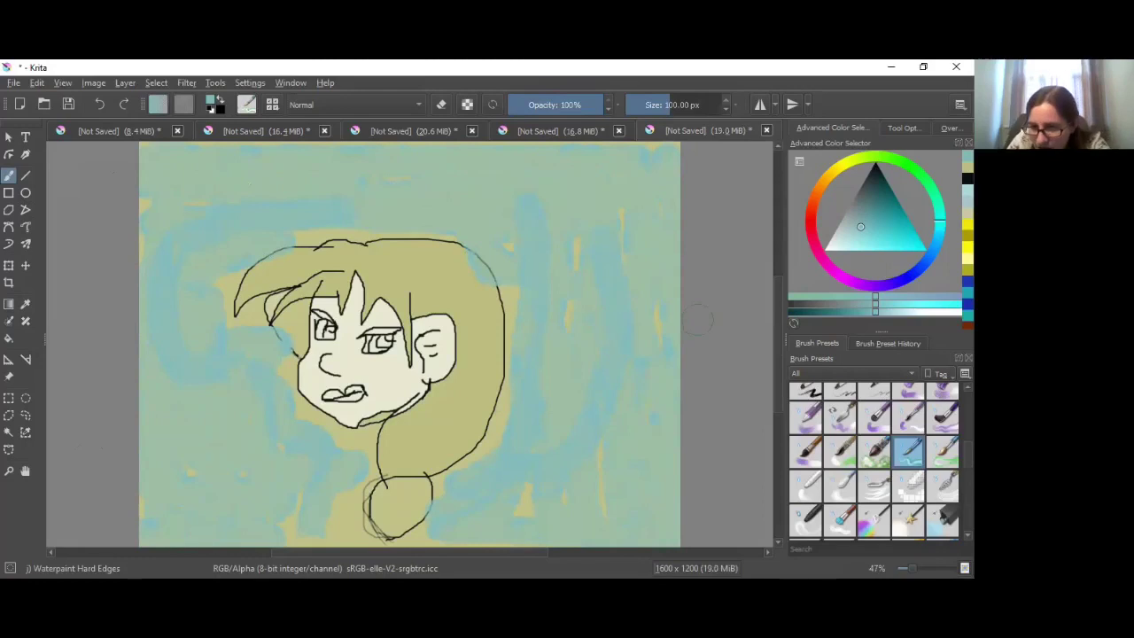
- With the 600 px Adjust Dodge brush, lighten patches on the right, upper right and lower left
click(909, 523)
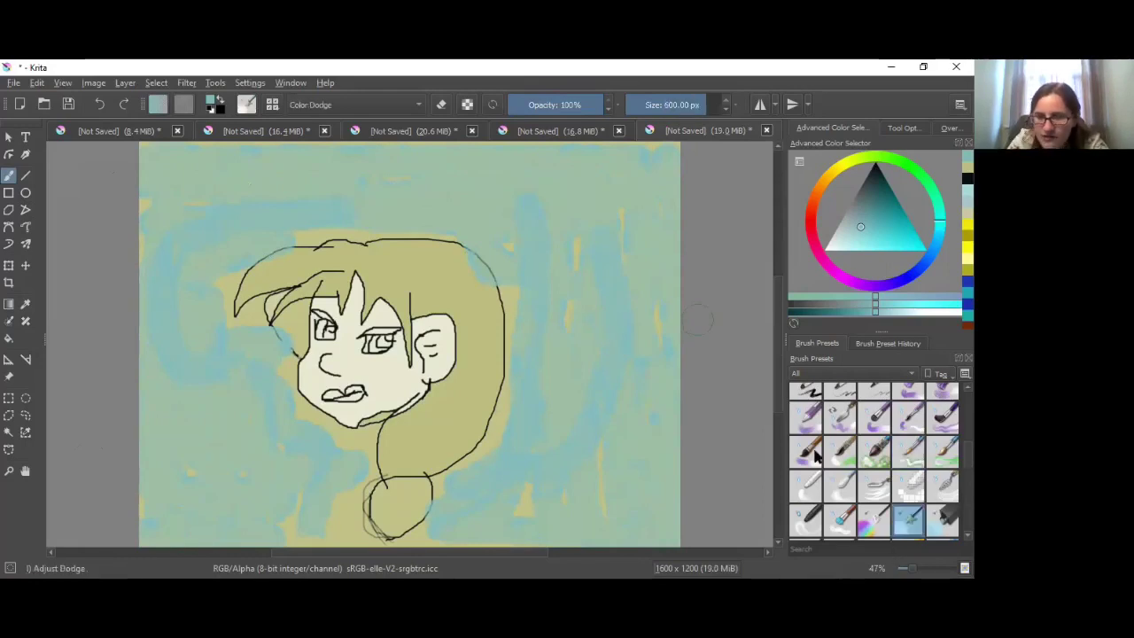
drag(595, 342, 598, 354)
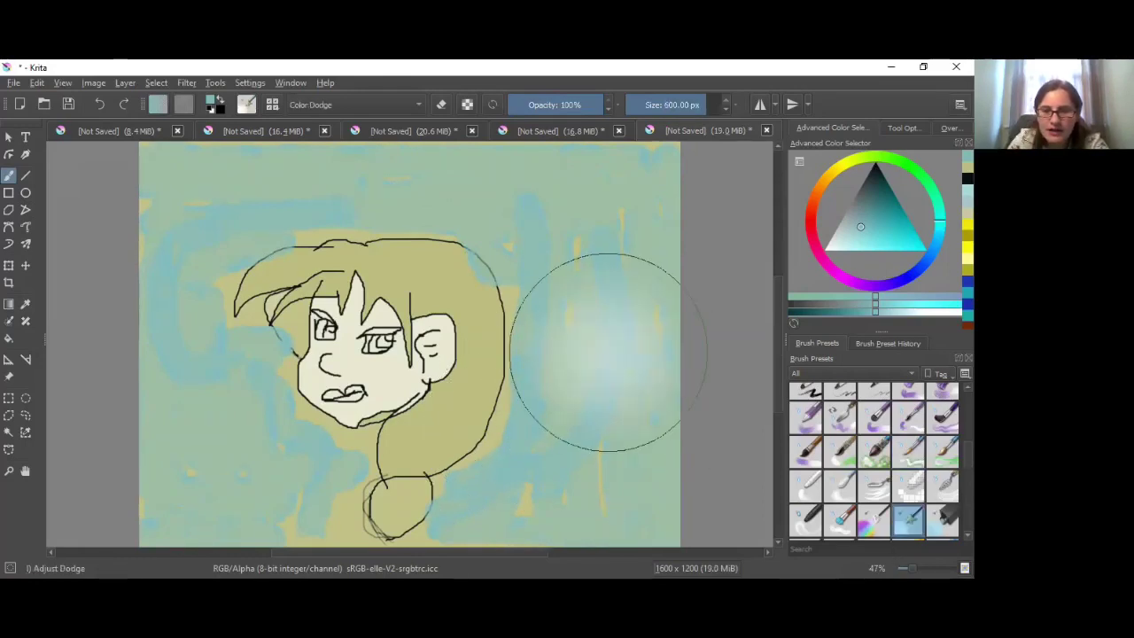
click(578, 235)
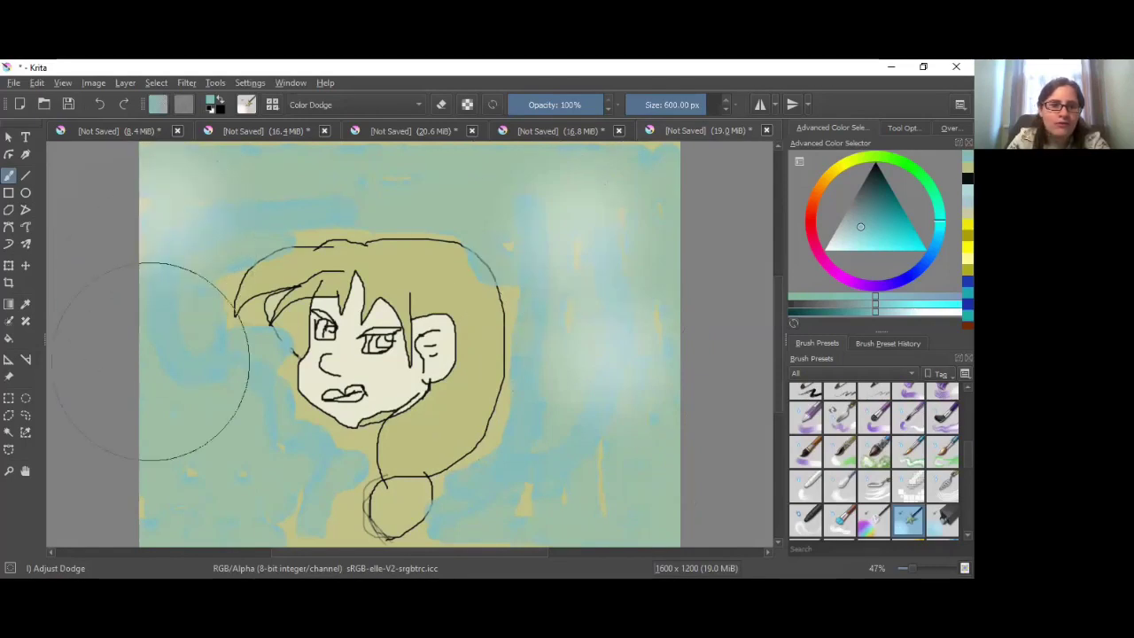
click(159, 408)
click(228, 480)
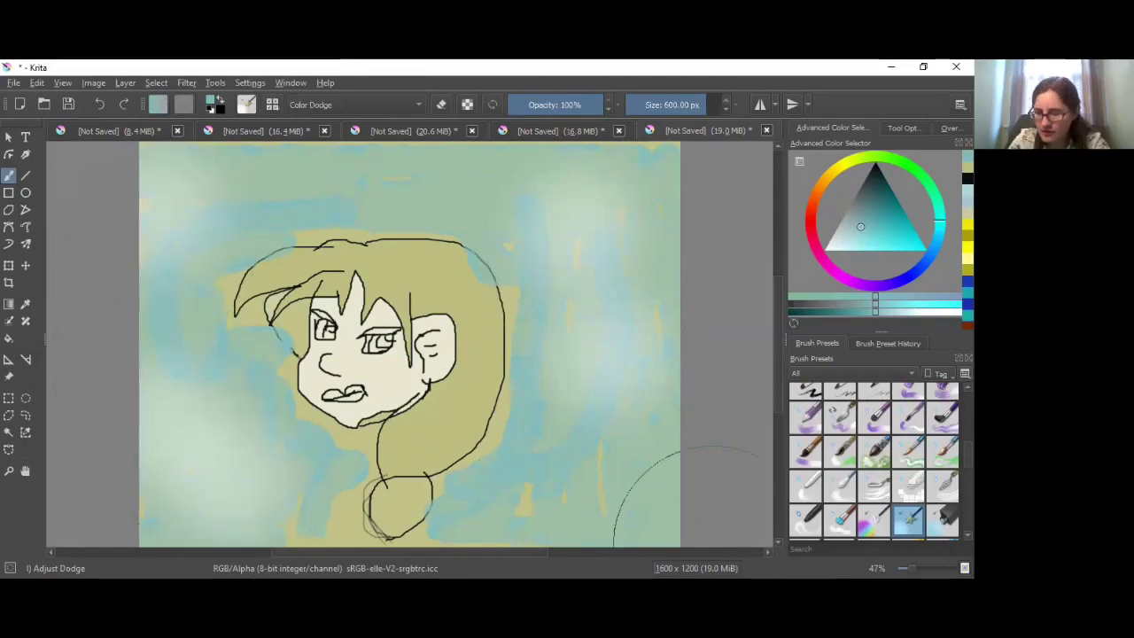
- Tint the upper-right background teal with the Adjust Color brush
click(873, 521)
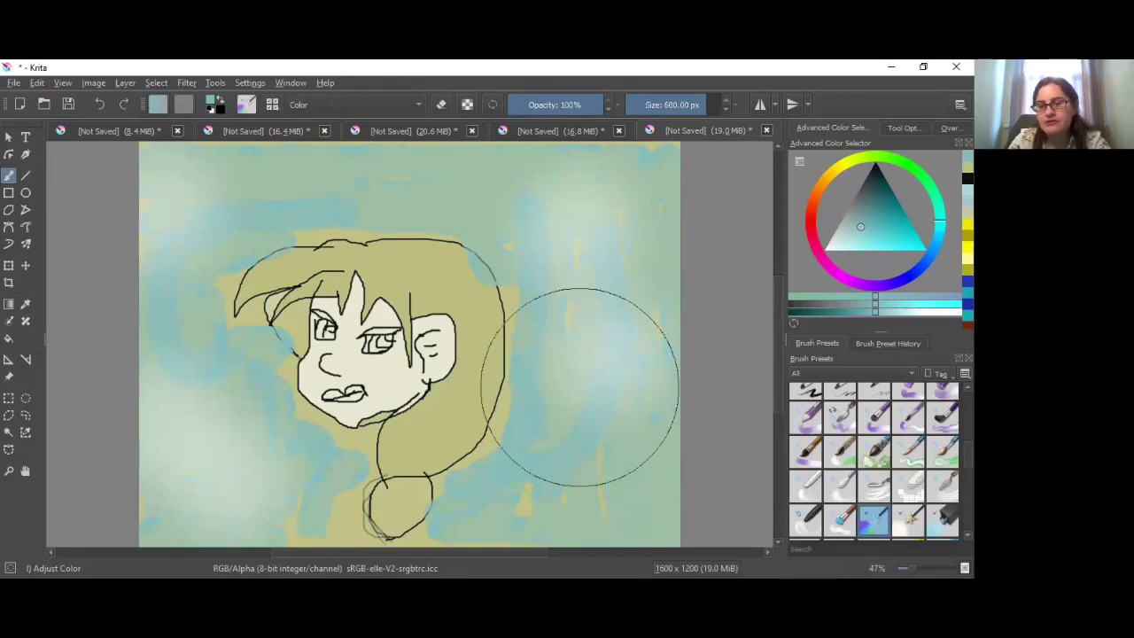
mouse_move(587, 399)
mouse_down()
mouse_move(609, 420)
mouse_move(616, 294)
mouse_move(590, 254)
mouse_up()
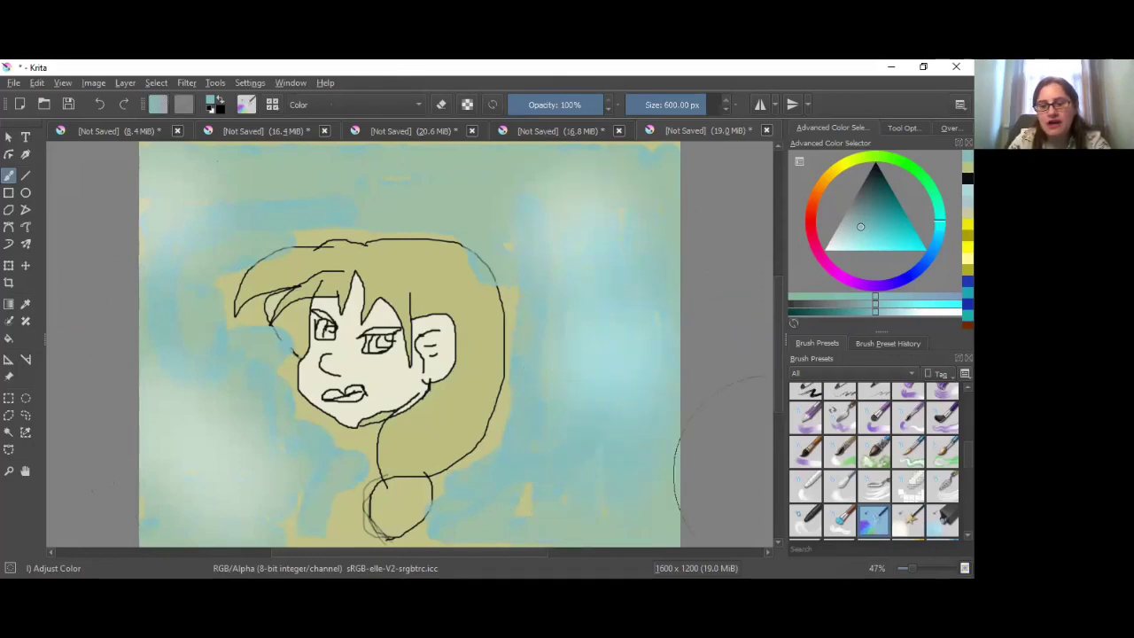
scroll(873, 461, down, 3)
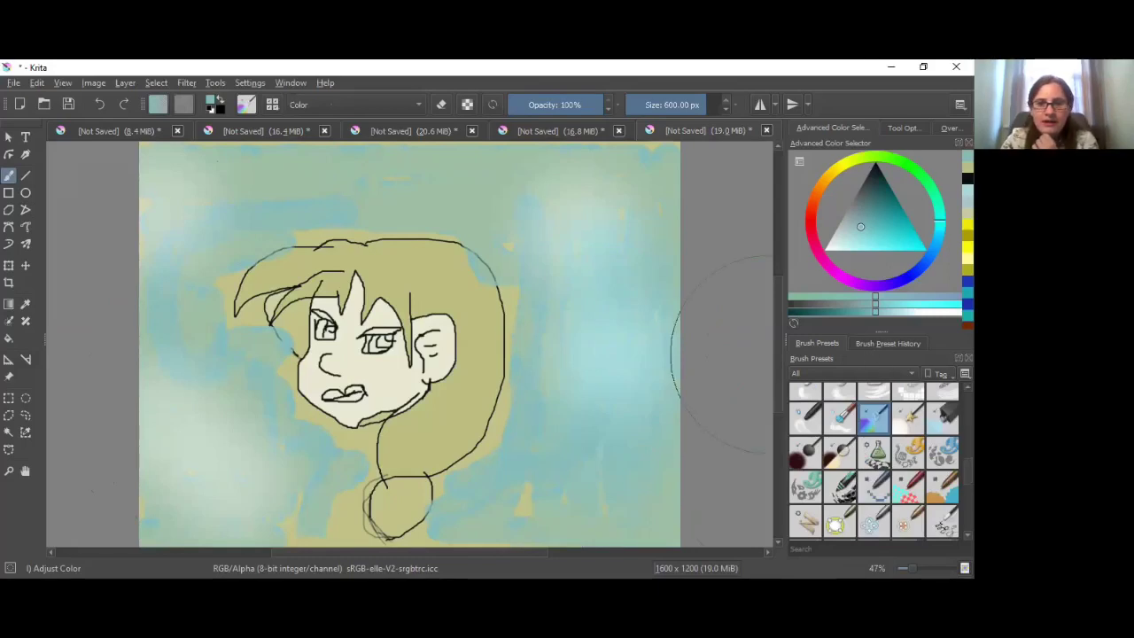
scroll(444, 146, up, 1)
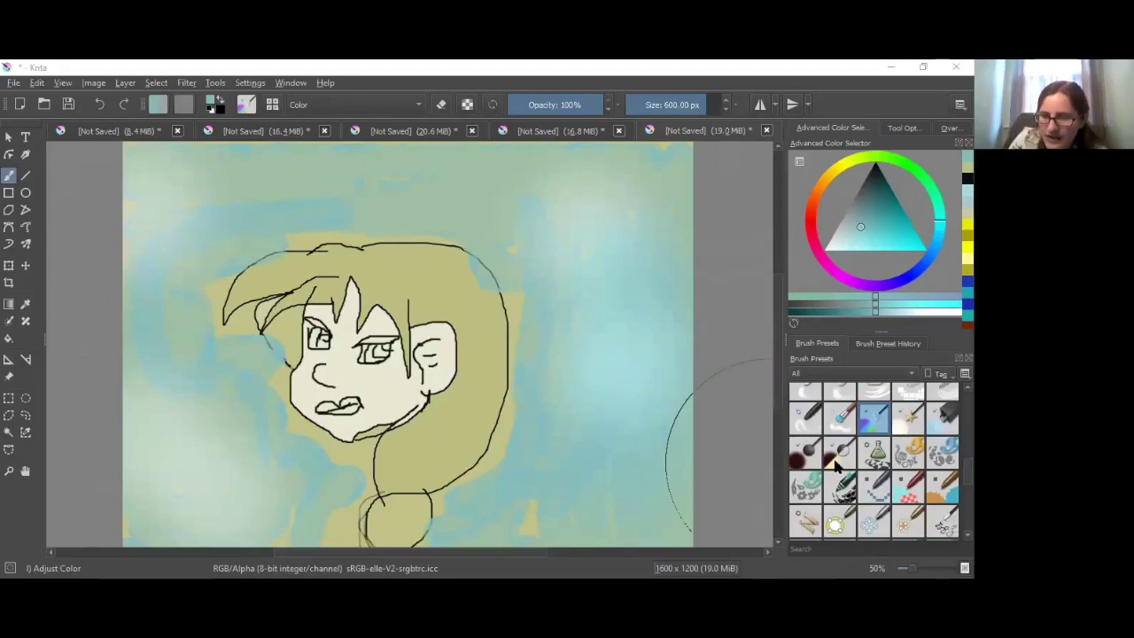
click(805, 452)
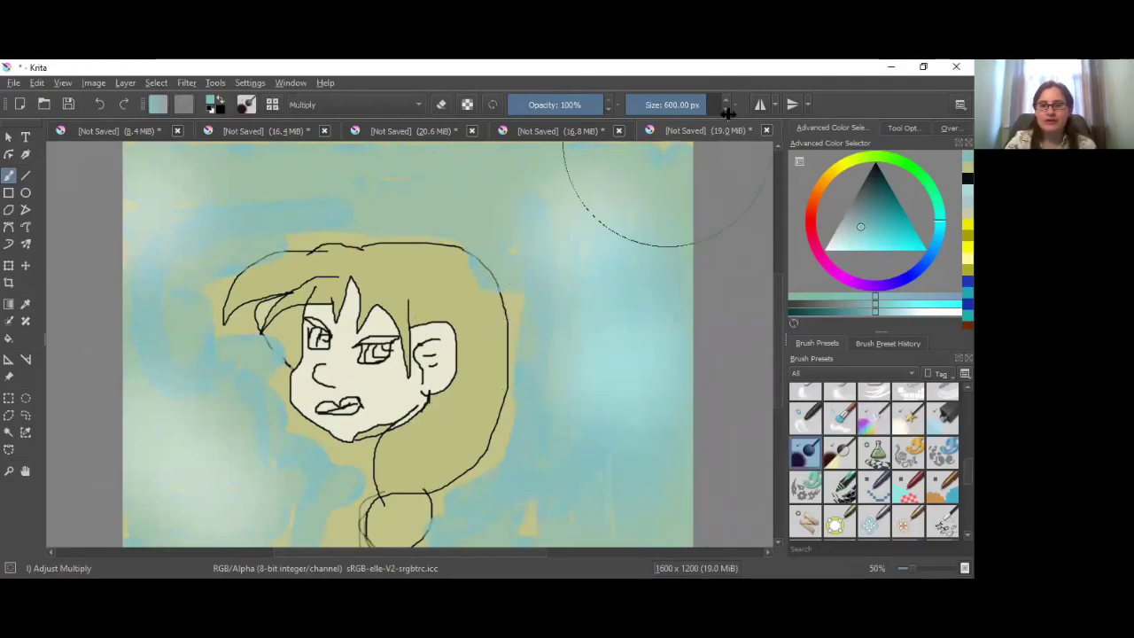
drag(706, 105, 653, 105)
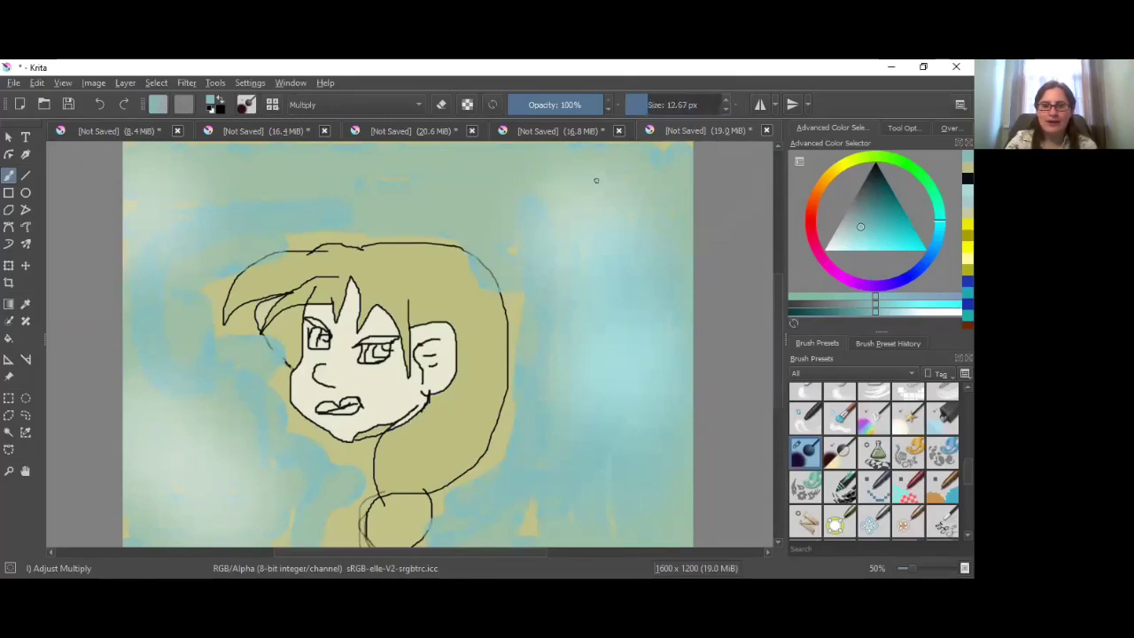
drag(649, 104, 694, 105)
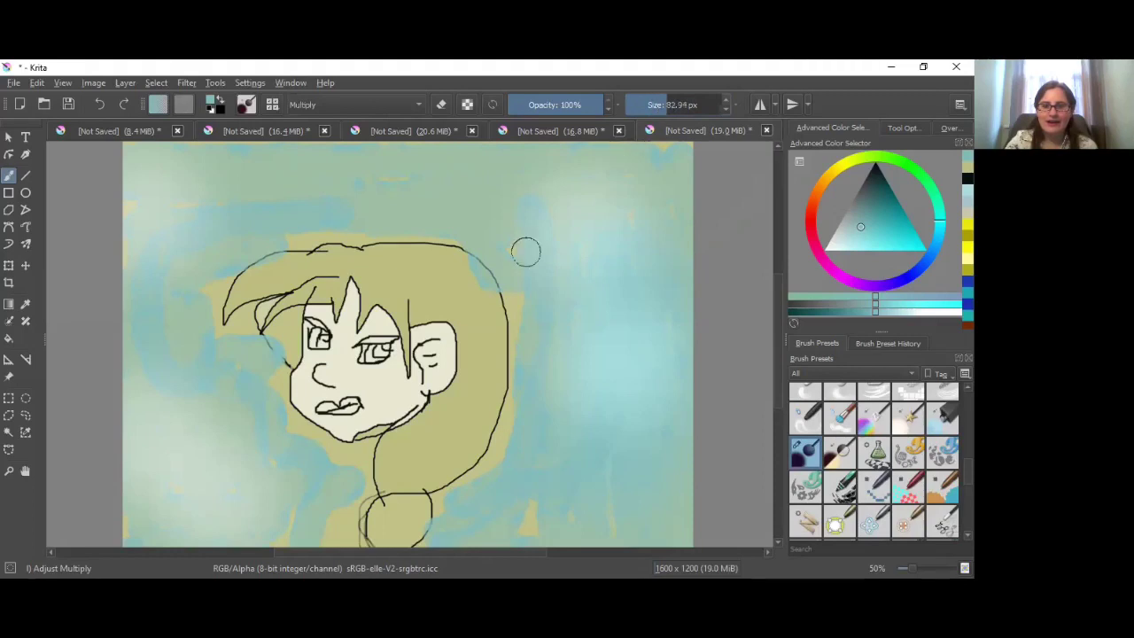
mouse_move(390, 283)
mouse_down()
mouse_move(448, 271)
mouse_move(471, 363)
mouse_up()
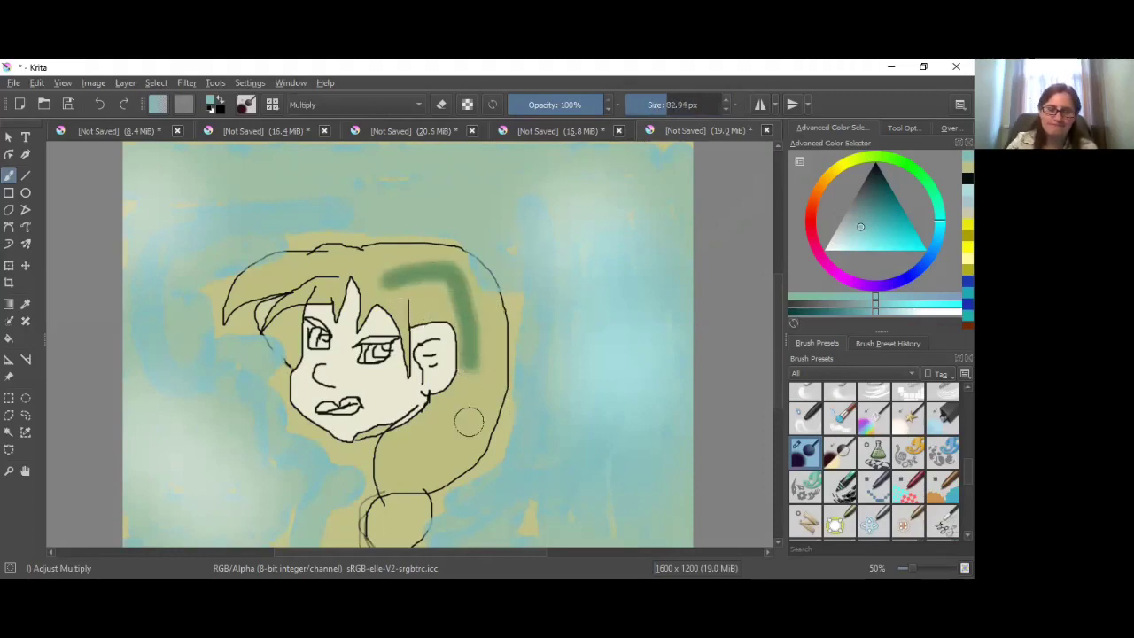
click(840, 456)
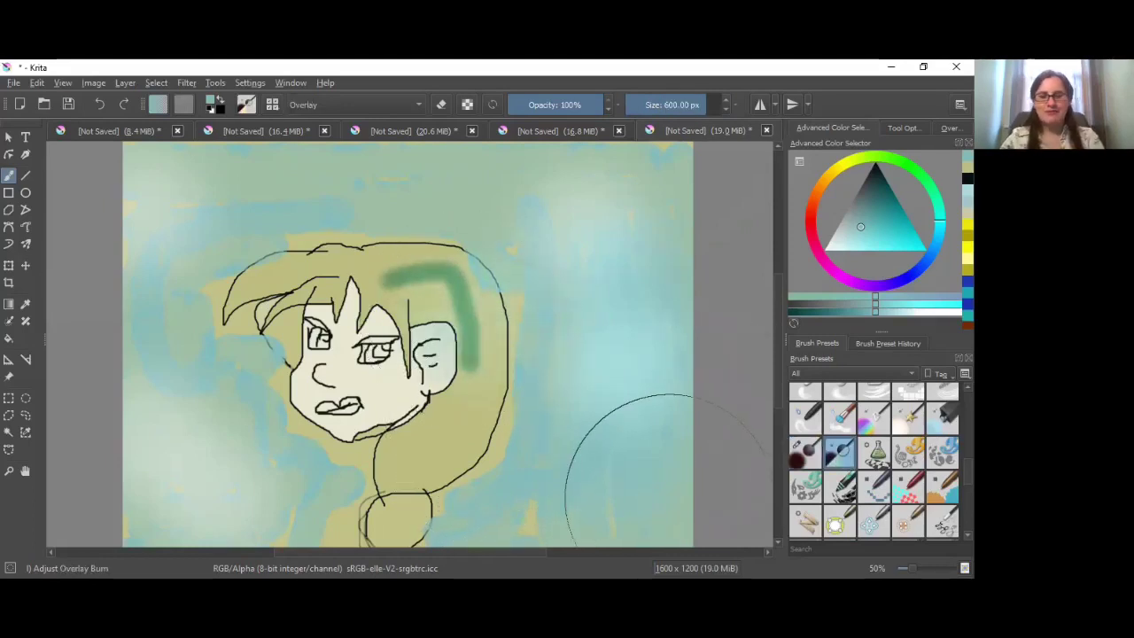
key(ctrl+z)
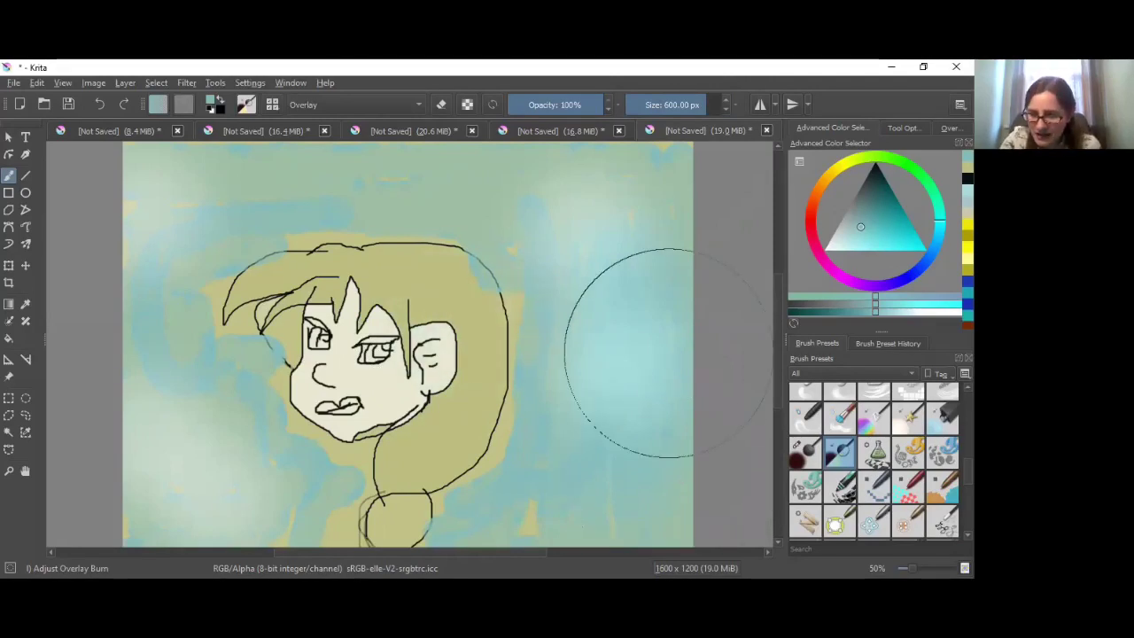
scroll(875, 461, up, 5)
scroll(875, 461, up, 3)
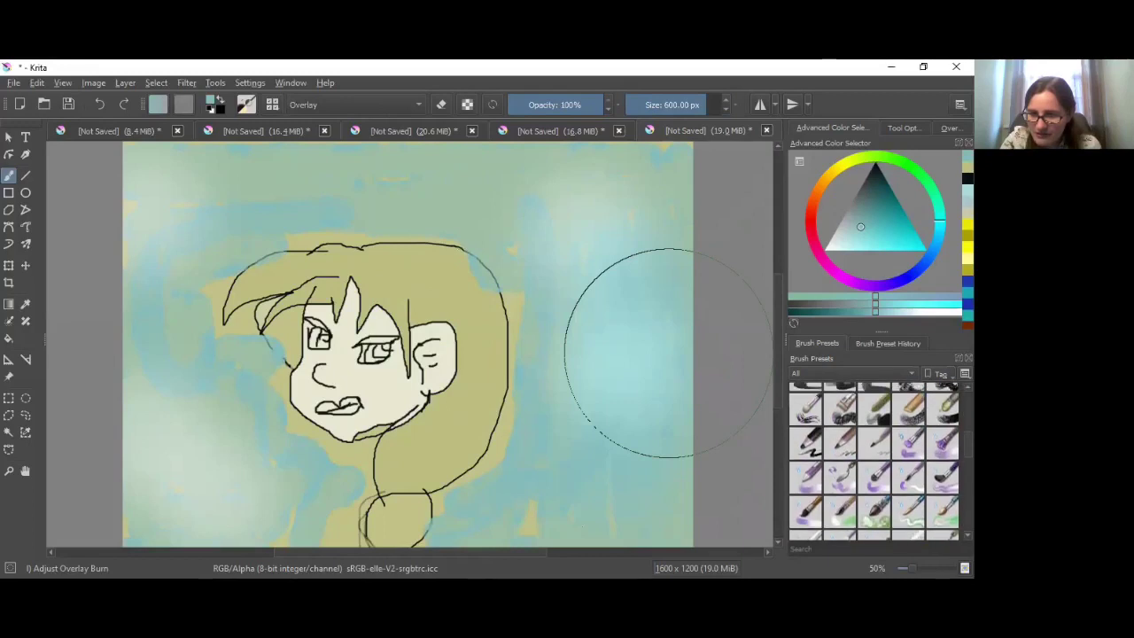
scroll(875, 461, up, 5)
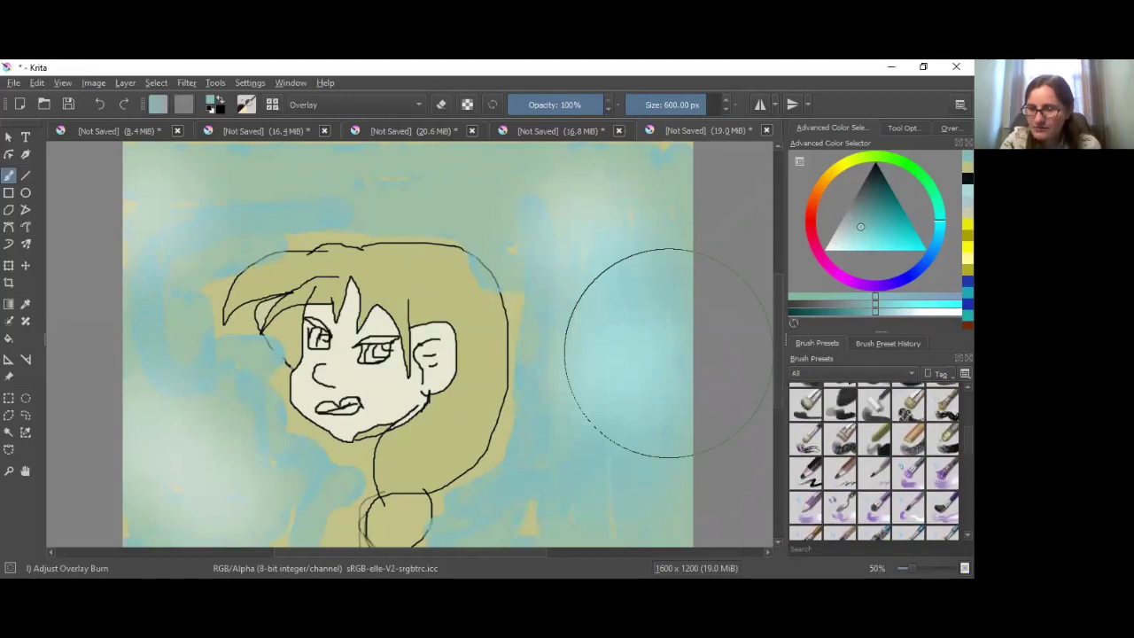
scroll(875, 461, up, 5)
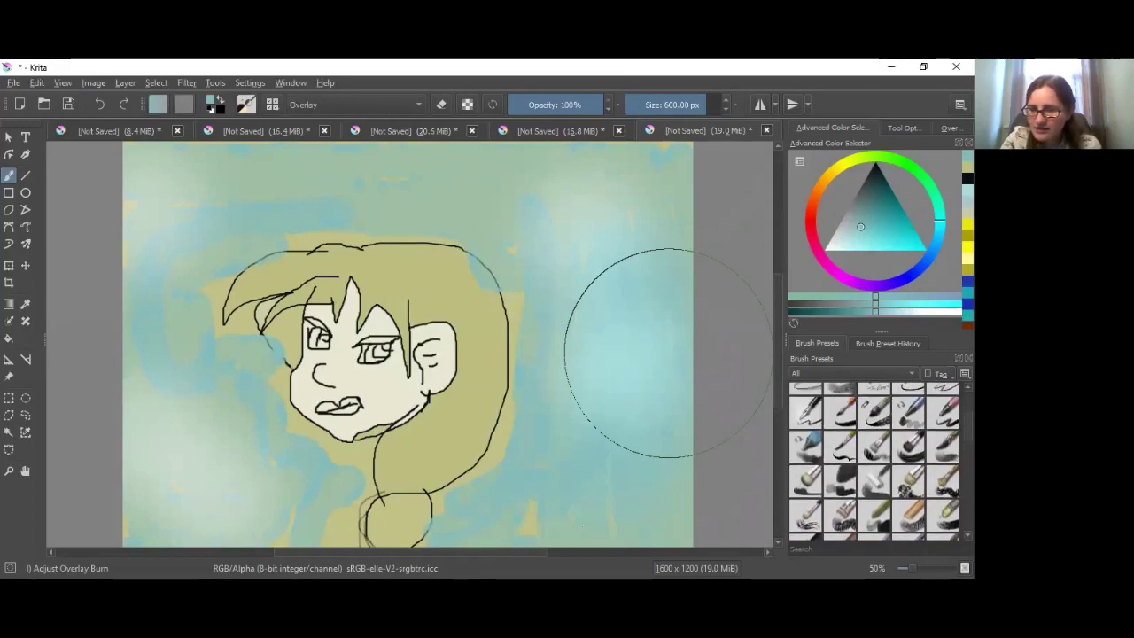
scroll(875, 461, down, 5)
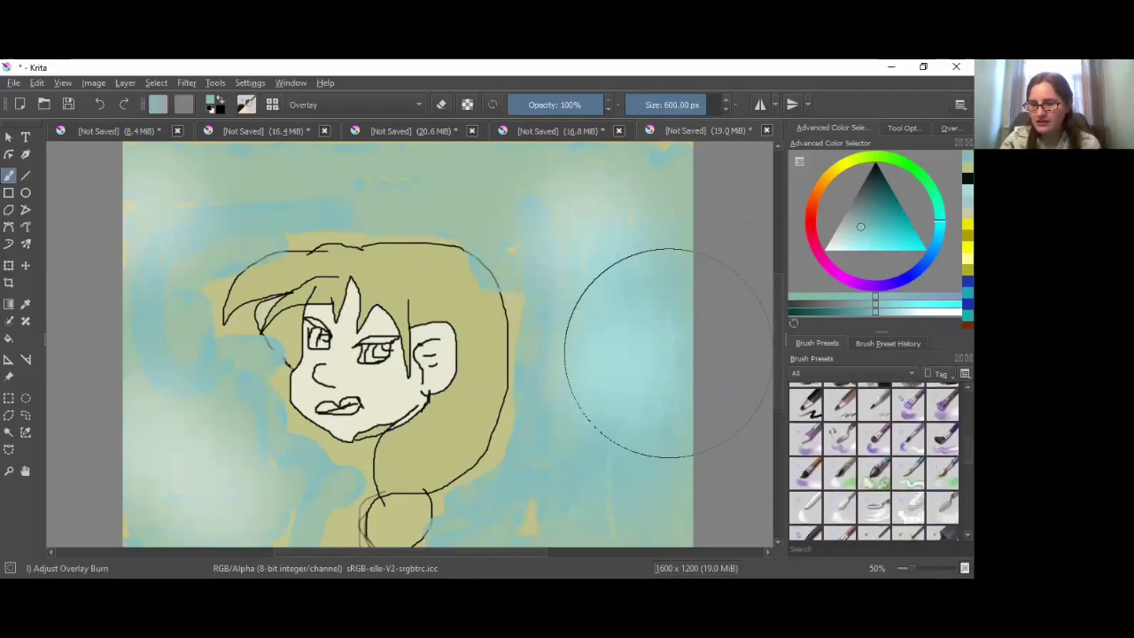
scroll(875, 461, down, 2)
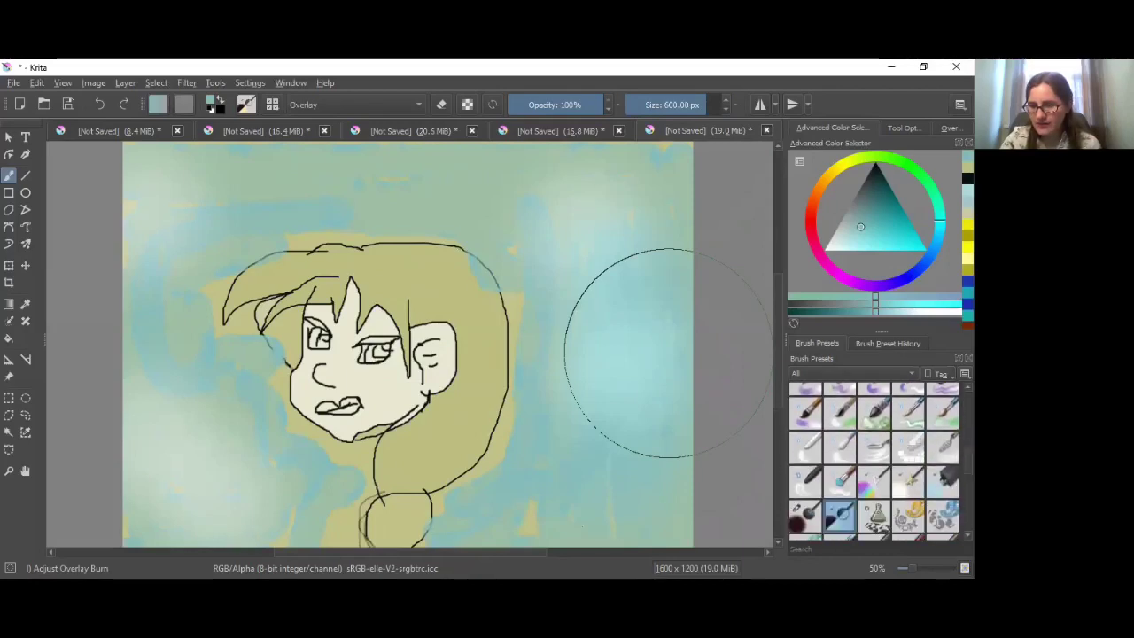
- With the 60 px Blender Knife Edge brush in blue, streak the upper-right background
click(872, 447)
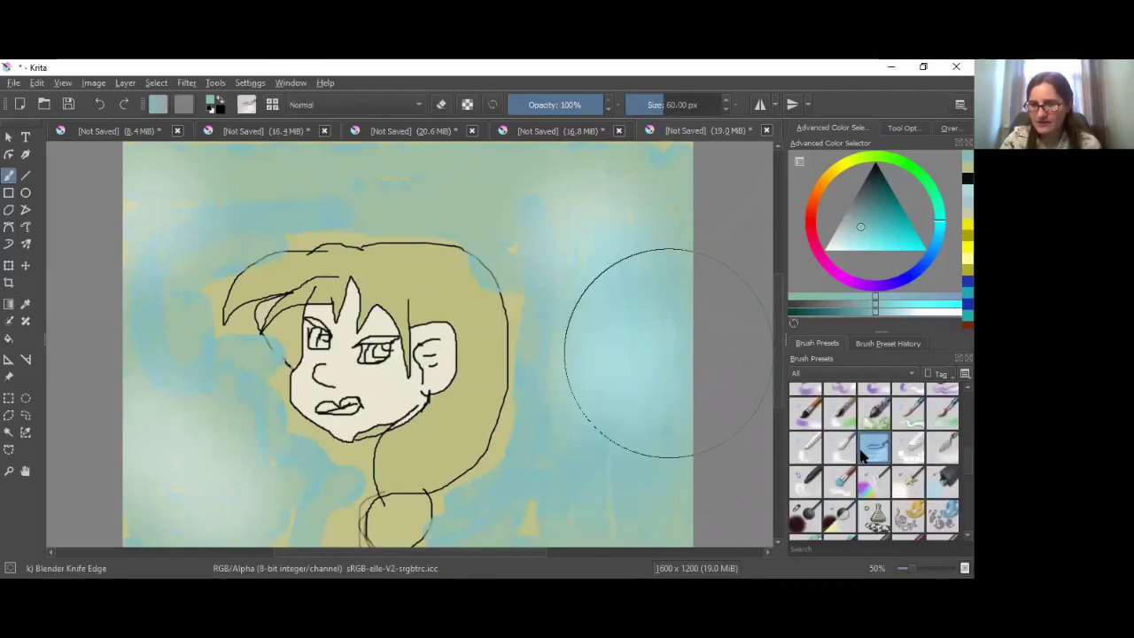
click(928, 265)
drag(692, 188, 532, 213)
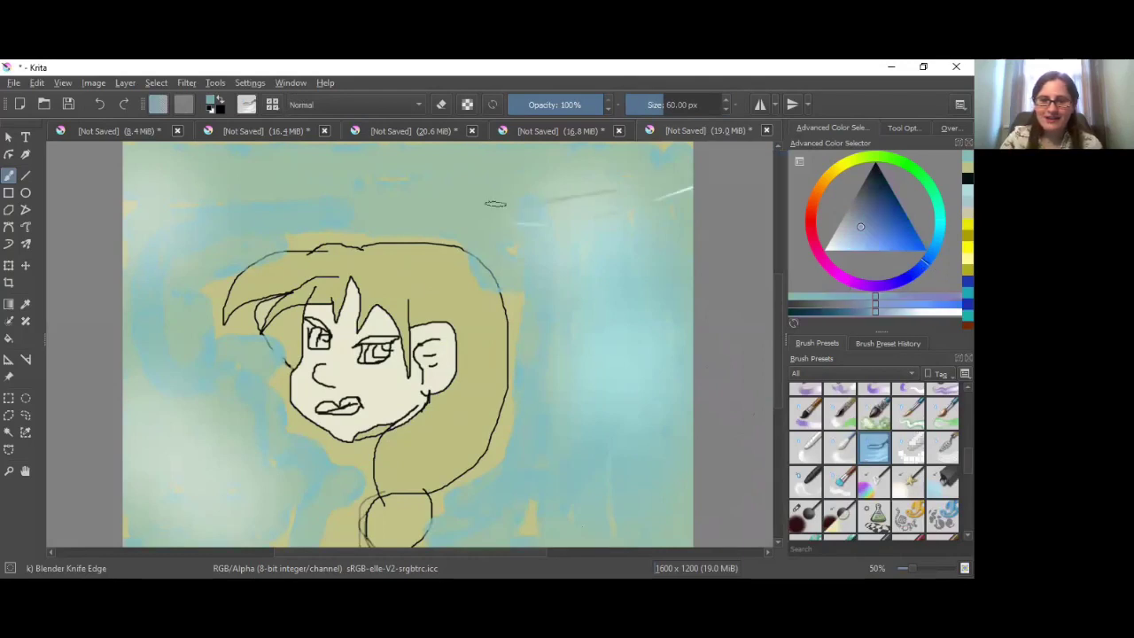
- Darken the colour and enlarge the brush to about 850 px, undoing the oversized streak over the hair
click(878, 188)
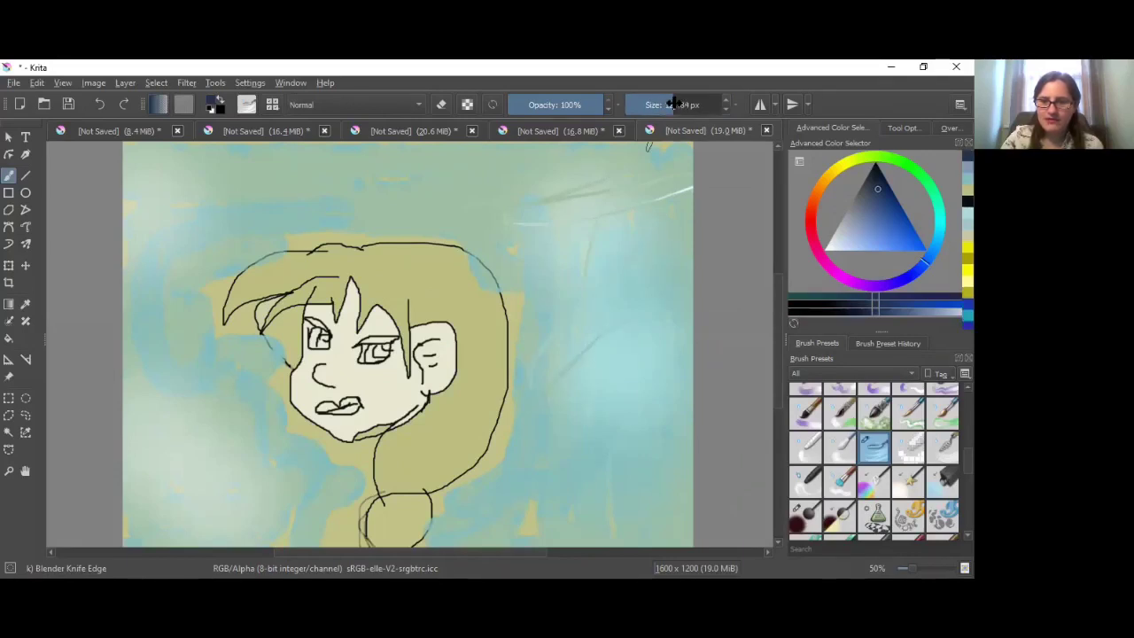
drag(676, 104, 716, 103)
mouse_move(582, 390)
mouse_down()
mouse_move(580, 345)
mouse_move(642, 323)
mouse_move(670, 293)
mouse_move(660, 268)
mouse_up()
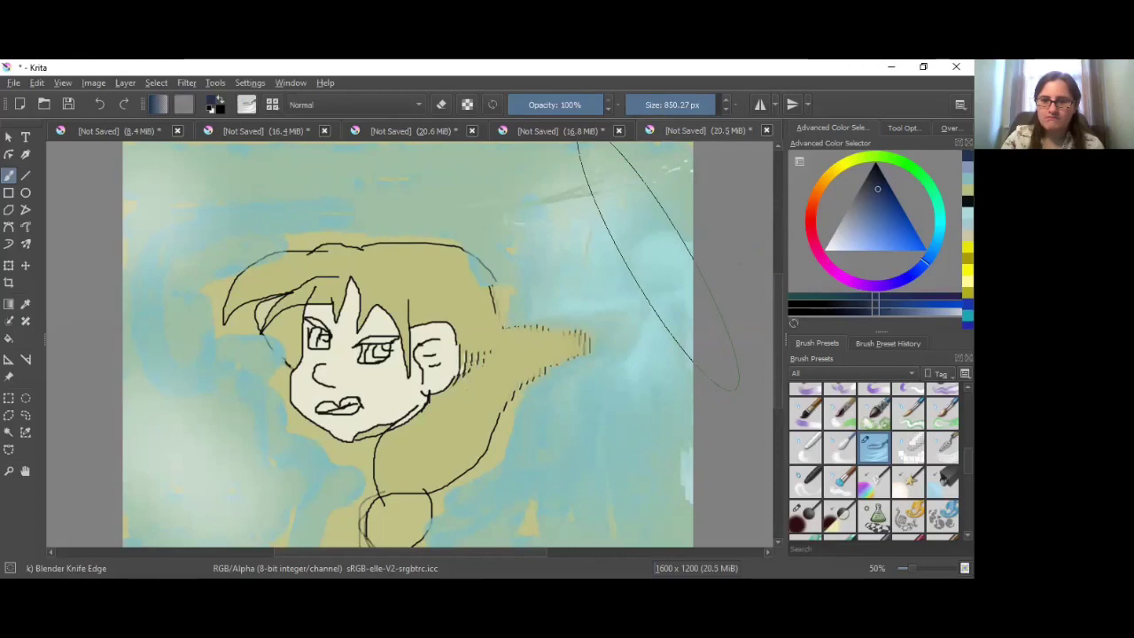
key(ctrl+z)
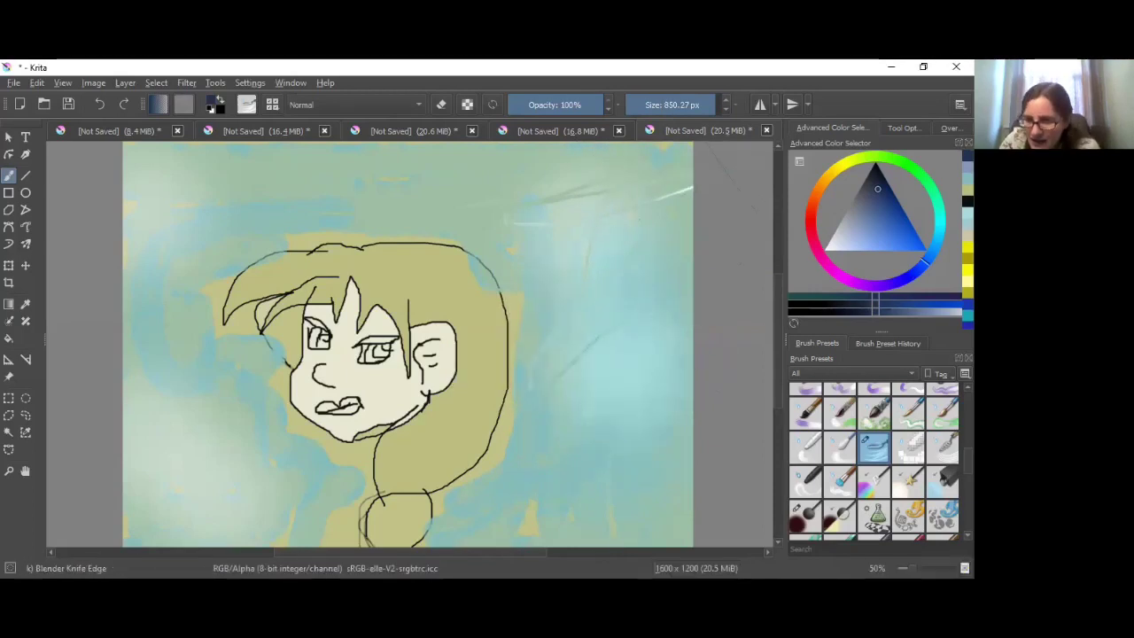
scroll(875, 462, down, 4)
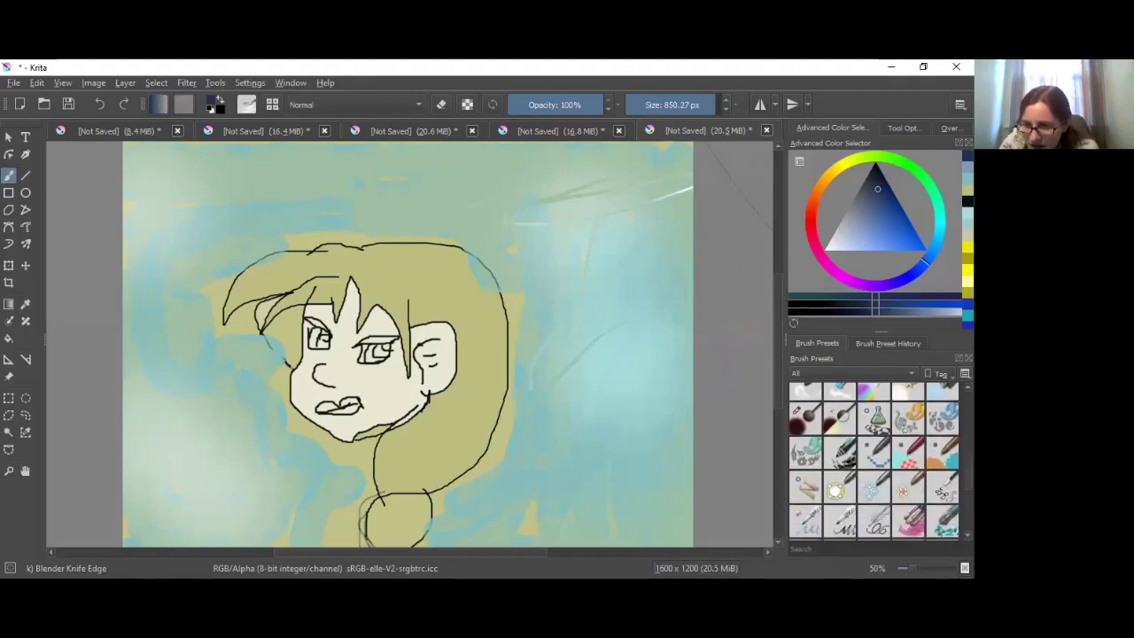
- Draw a thin blue Sketching-3 Leaky 4 px curve over the head and down the right side
scroll(875, 462, down, 2)
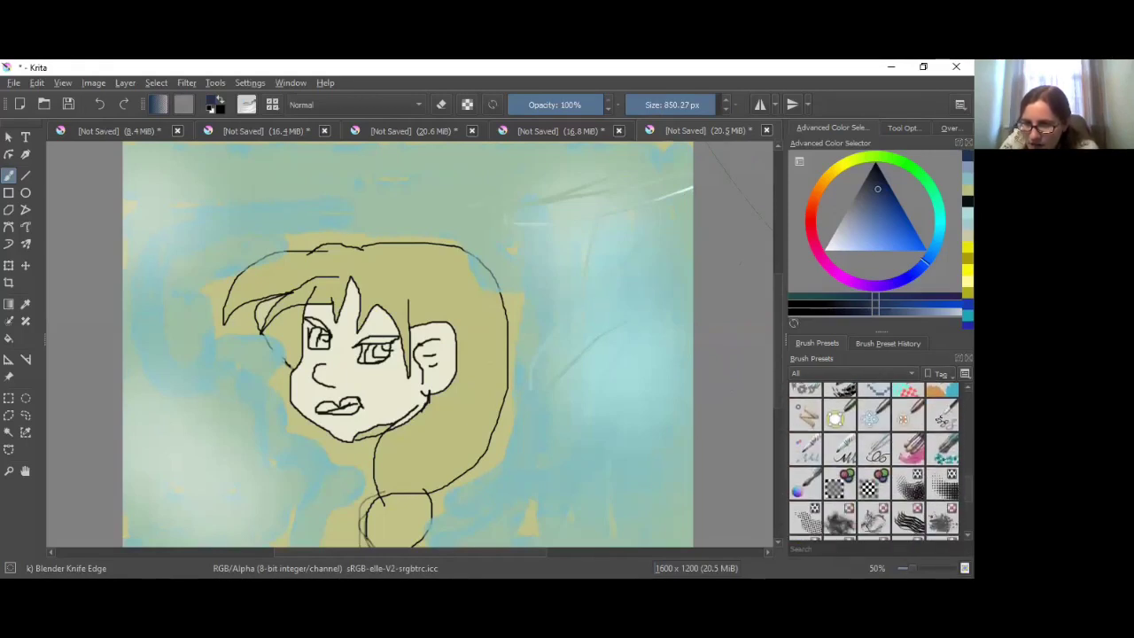
scroll(875, 462, down, 2)
click(874, 414)
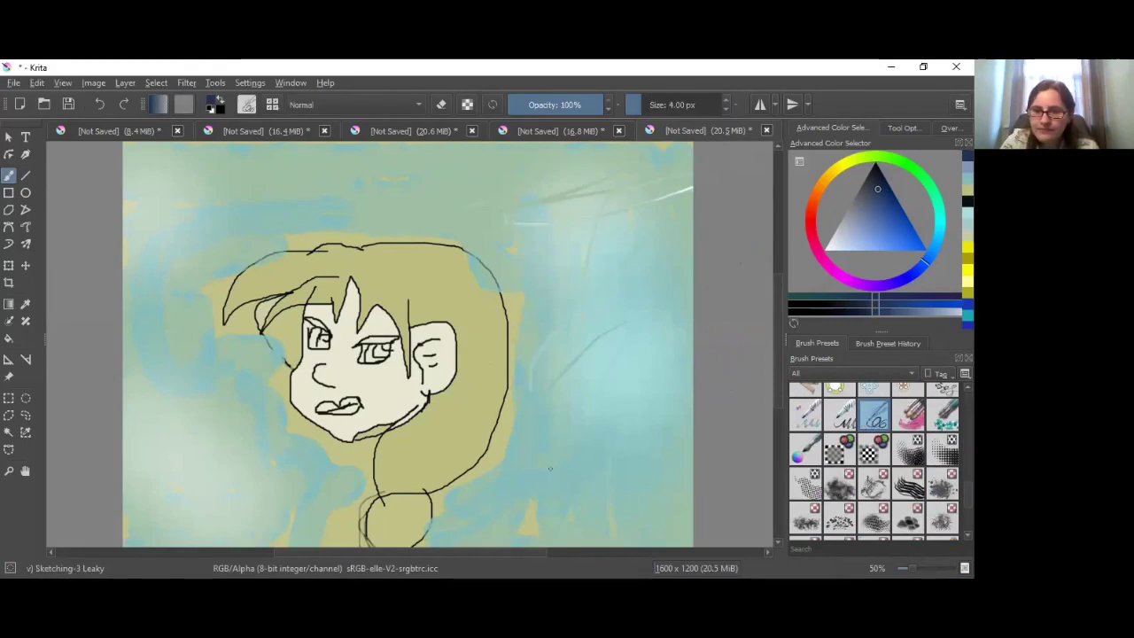
mouse_move(536, 499)
mouse_down()
mouse_move(616, 253)
mouse_move(399, 162)
mouse_move(282, 199)
mouse_move(195, 192)
mouse_up()
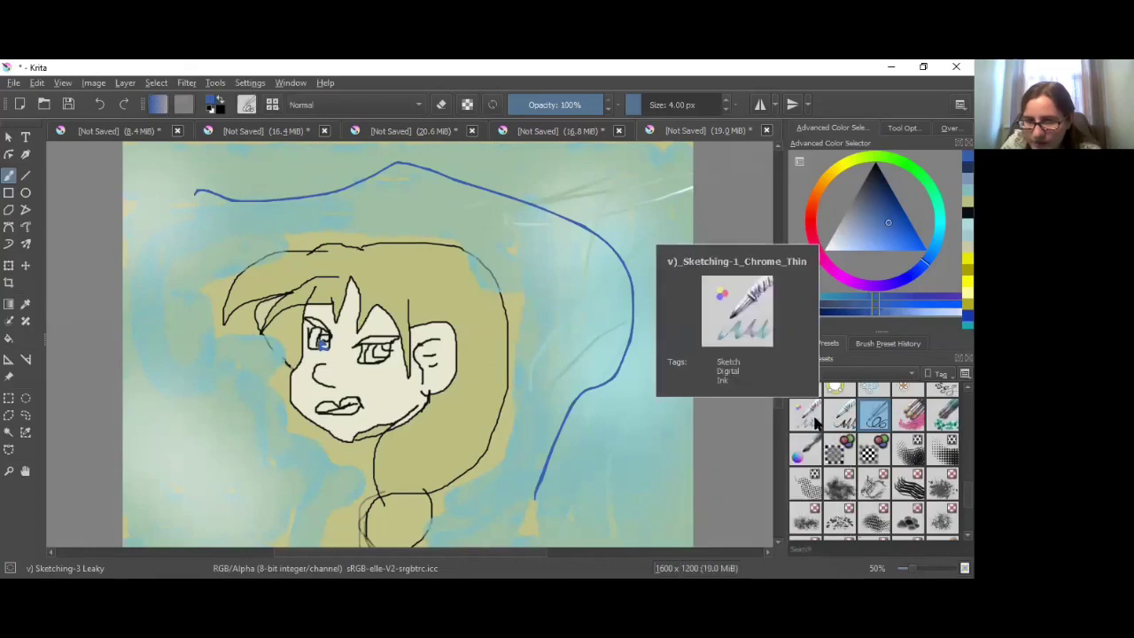
- With Chrome Thin at about 597 px, sweep broad dark-blue and teal strokes around the head
click(817, 424)
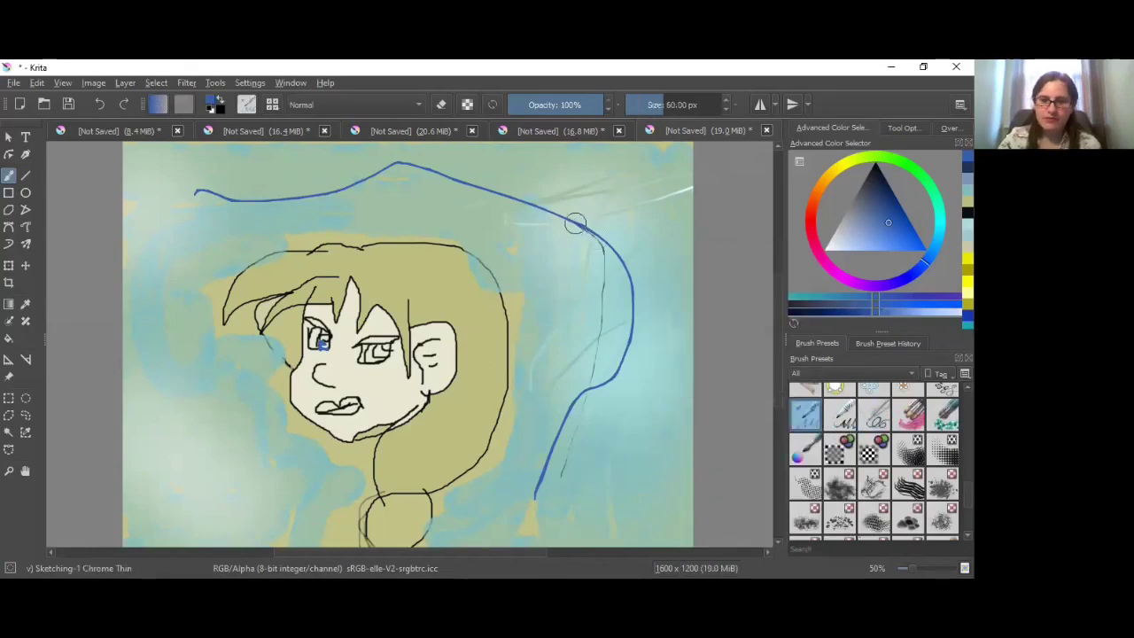
drag(380, 214, 332, 214)
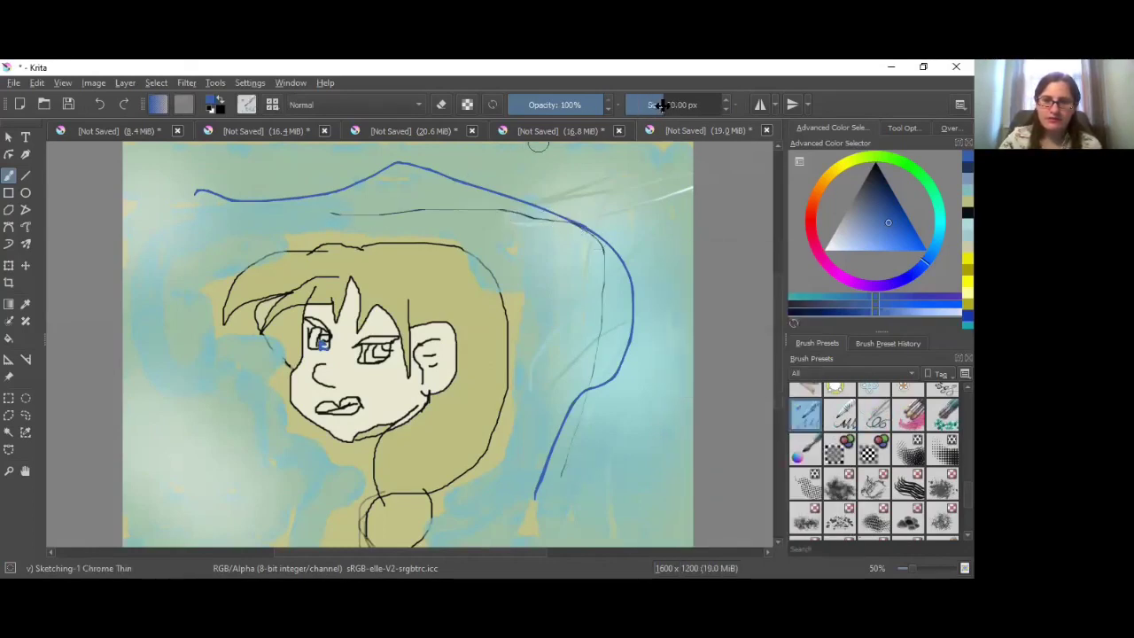
drag(663, 105, 697, 105)
mouse_move(636, 497)
mouse_down()
mouse_move(637, 328)
mouse_move(606, 287)
mouse_move(558, 277)
mouse_move(549, 248)
mouse_move(494, 185)
mouse_move(454, 155)
mouse_move(399, 147)
mouse_up()
mouse_move(293, 137)
mouse_down()
mouse_move(230, 170)
mouse_move(211, 219)
mouse_up()
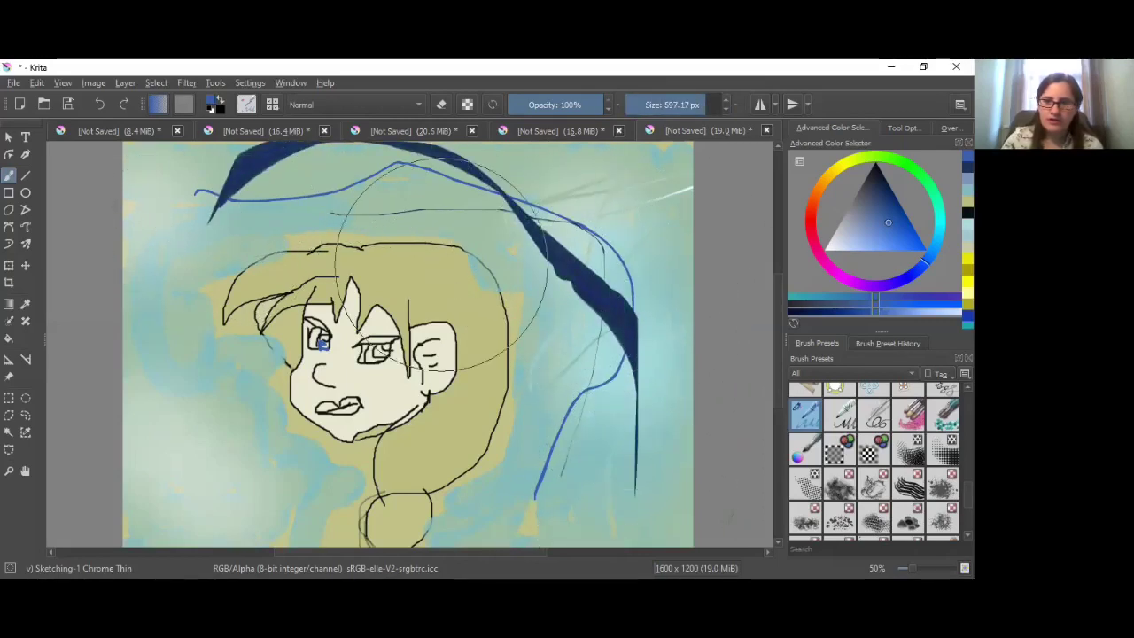
ctrl+click(659, 293)
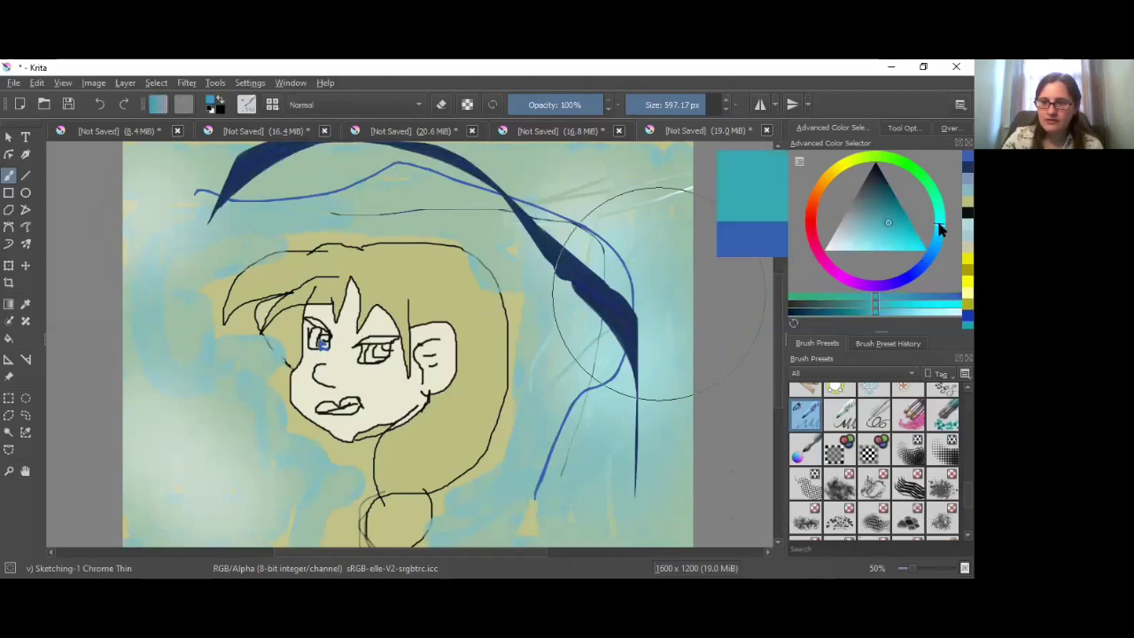
mouse_move(239, 523)
mouse_down()
mouse_move(88, 298)
mouse_move(80, 319)
mouse_move(97, 306)
mouse_up()
mouse_move(106, 265)
mouse_down()
mouse_move(266, 222)
mouse_move(414, 161)
mouse_move(570, 189)
mouse_move(621, 381)
mouse_move(621, 240)
mouse_move(634, 226)
mouse_move(501, 168)
mouse_up()
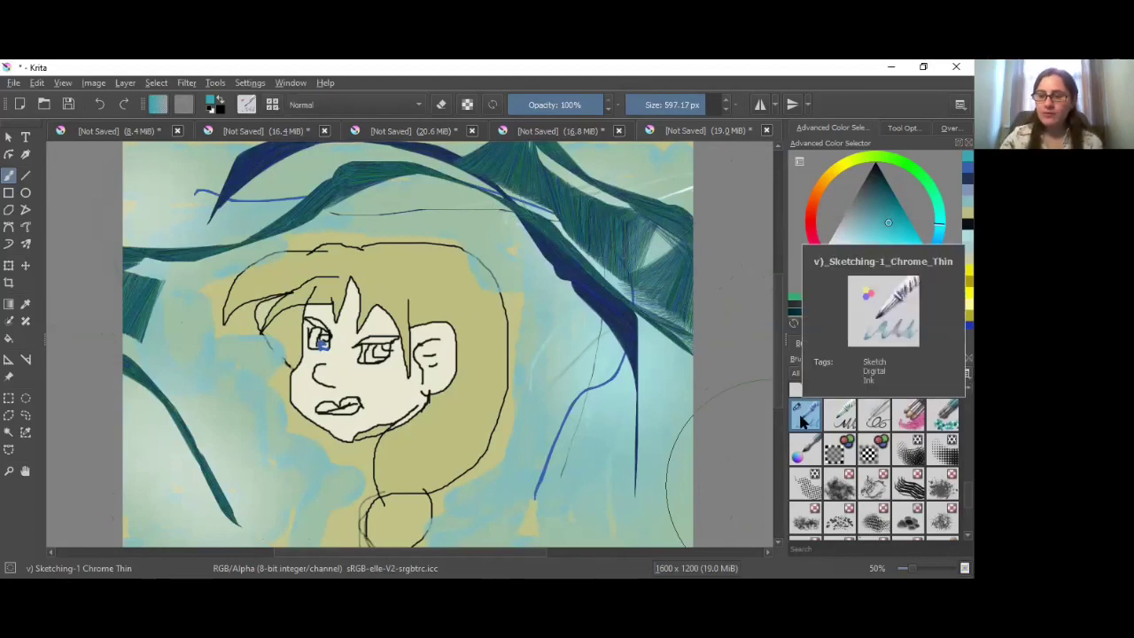
- Add thin teal wisps across the lower canvas with the Chrome Large brush
click(851, 424)
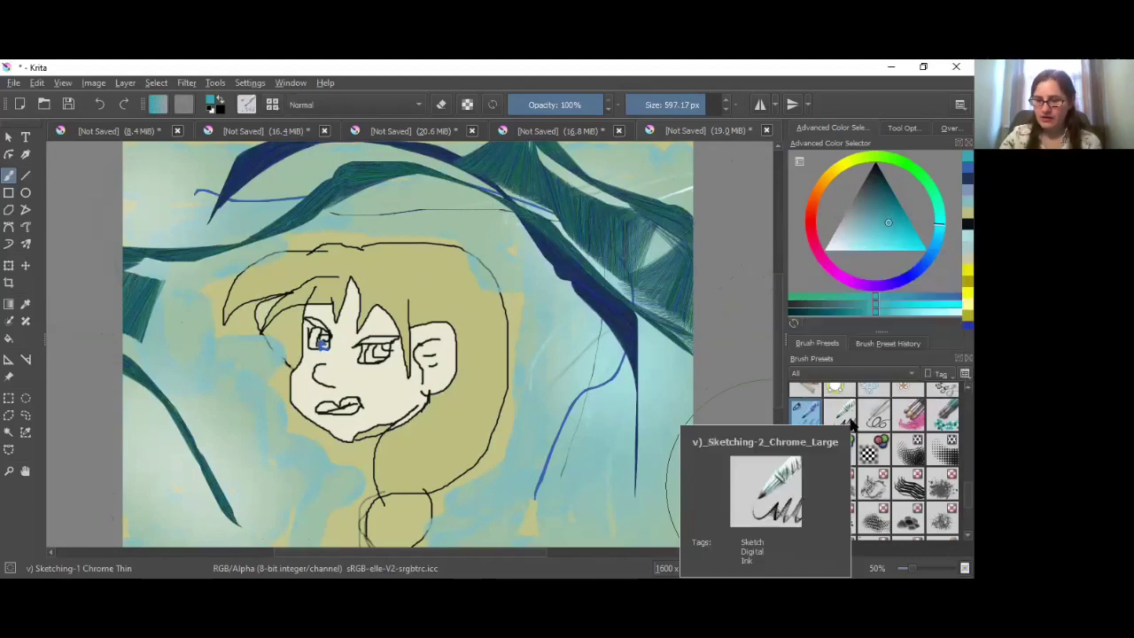
mouse_move(550, 470)
mouse_down()
mouse_move(522, 523)
mouse_move(487, 534)
mouse_move(570, 506)
mouse_up()
mouse_move(484, 476)
mouse_down()
mouse_move(463, 497)
mouse_move(396, 491)
mouse_move(346, 461)
mouse_move(201, 432)
mouse_move(152, 445)
mouse_move(188, 446)
mouse_move(193, 464)
mouse_move(164, 481)
mouse_up()
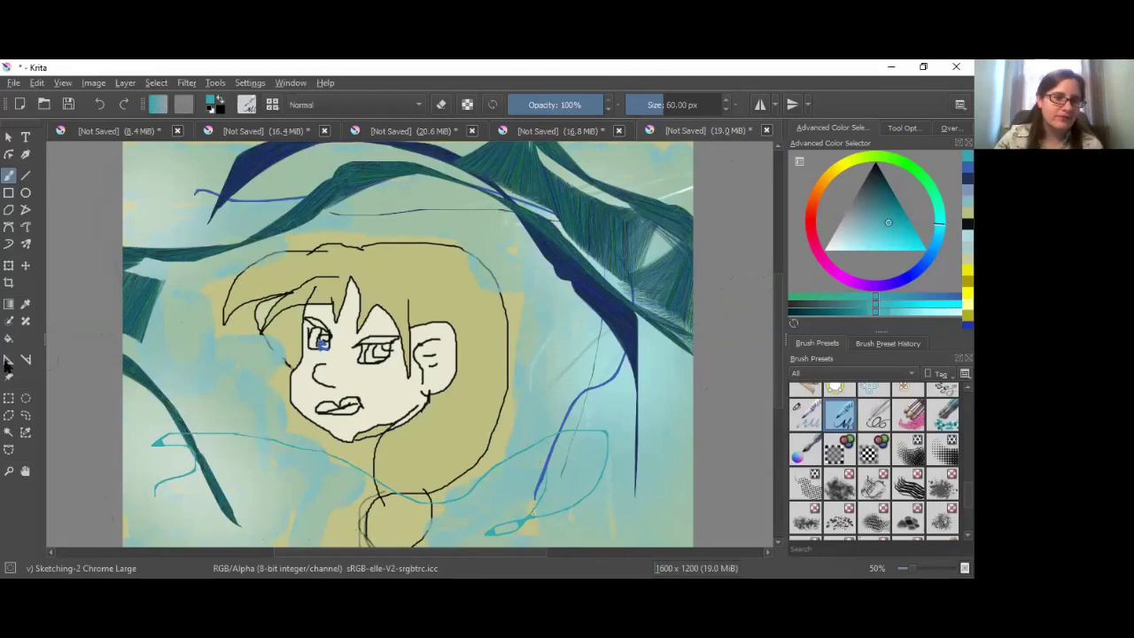
- Fill the right-hand eye's iris with light cyan using the Fill tool
click(8, 337)
click(904, 237)
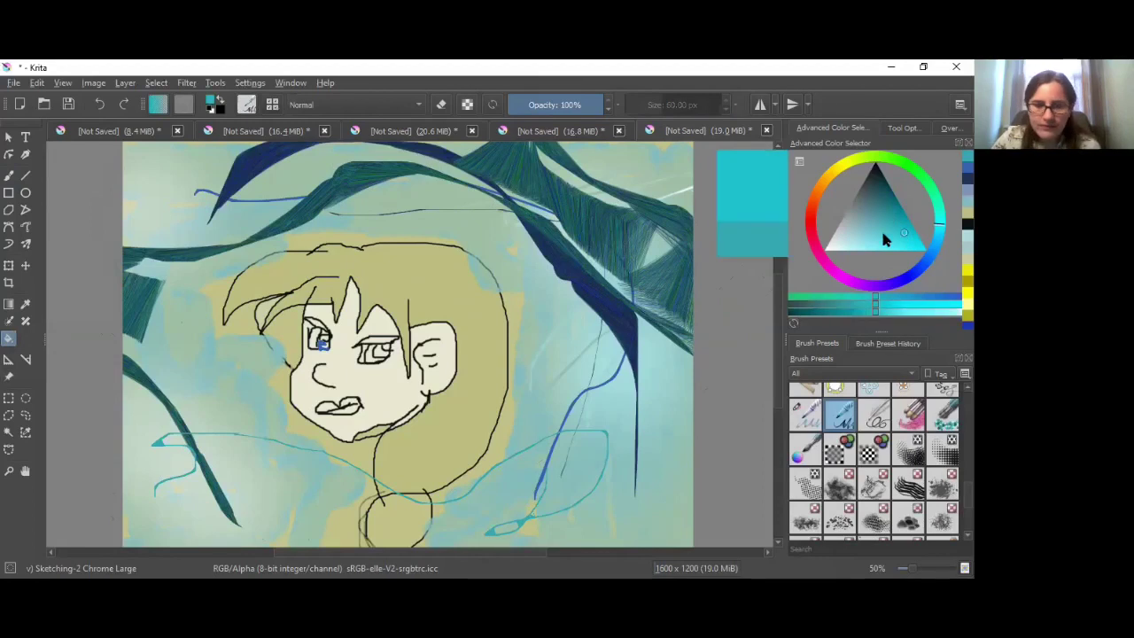
click(383, 355)
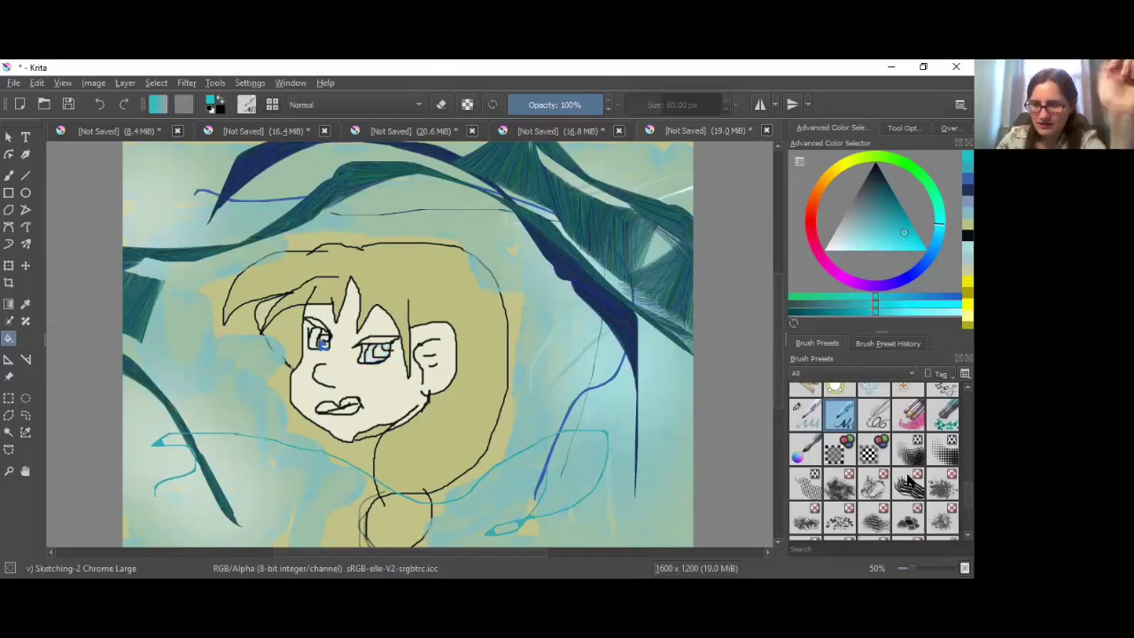
- Cover the background around the face with blue Texture Impressionism dabs
click(917, 413)
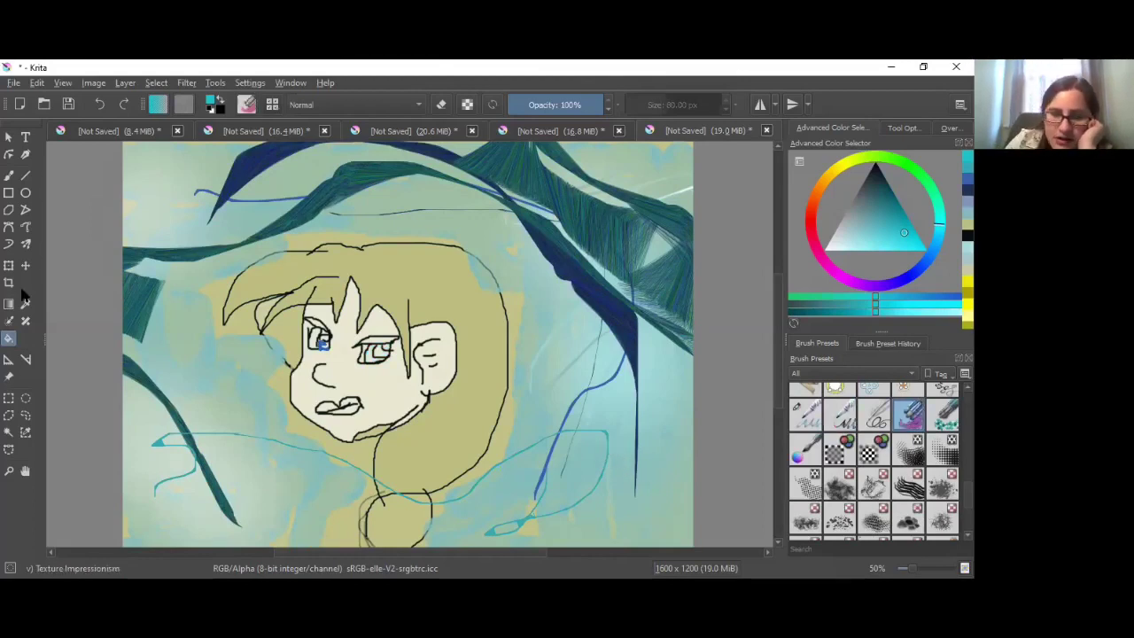
click(8, 174)
mouse_move(582, 415)
mouse_down()
mouse_move(578, 321)
mouse_move(549, 417)
mouse_move(638, 496)
mouse_up()
mouse_move(604, 250)
mouse_down()
mouse_move(637, 326)
mouse_move(532, 155)
mouse_move(354, 187)
mouse_move(186, 188)
mouse_move(155, 257)
mouse_move(177, 425)
mouse_move(217, 514)
mouse_move(310, 505)
mouse_move(231, 514)
mouse_up()
mouse_move(510, 501)
mouse_down()
mouse_move(512, 514)
mouse_move(674, 479)
mouse_move(638, 164)
mouse_move(652, 141)
mouse_up()
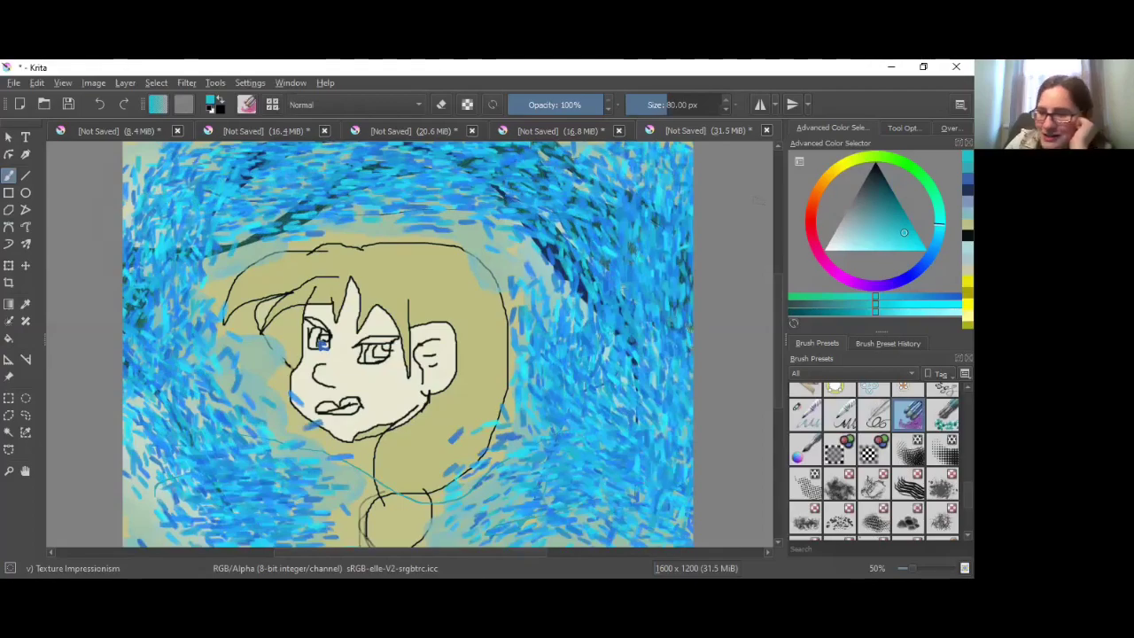
click(870, 422)
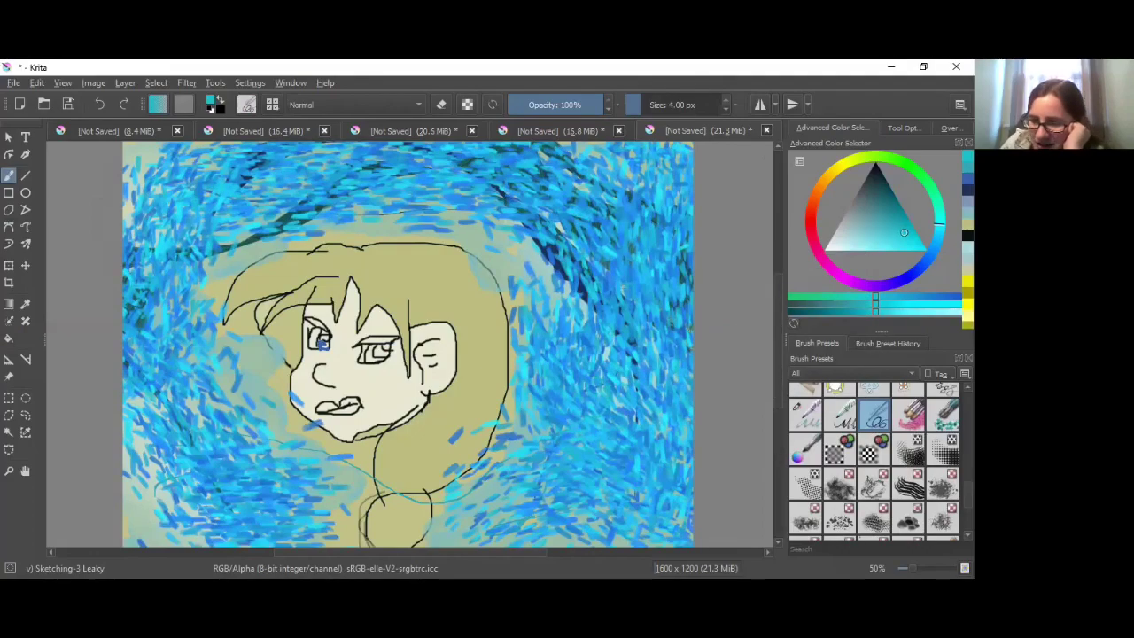
- Select the i) Wet Paint brush preset from the Brush Presets docker
scroll(864, 483, up, 2)
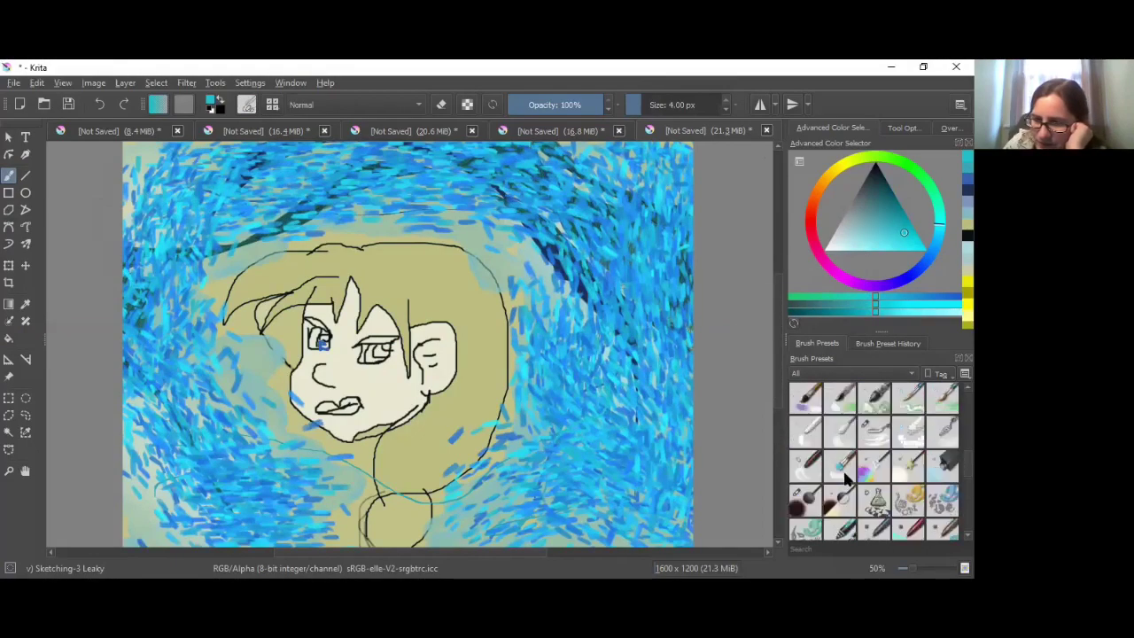
scroll(846, 479, up, 2)
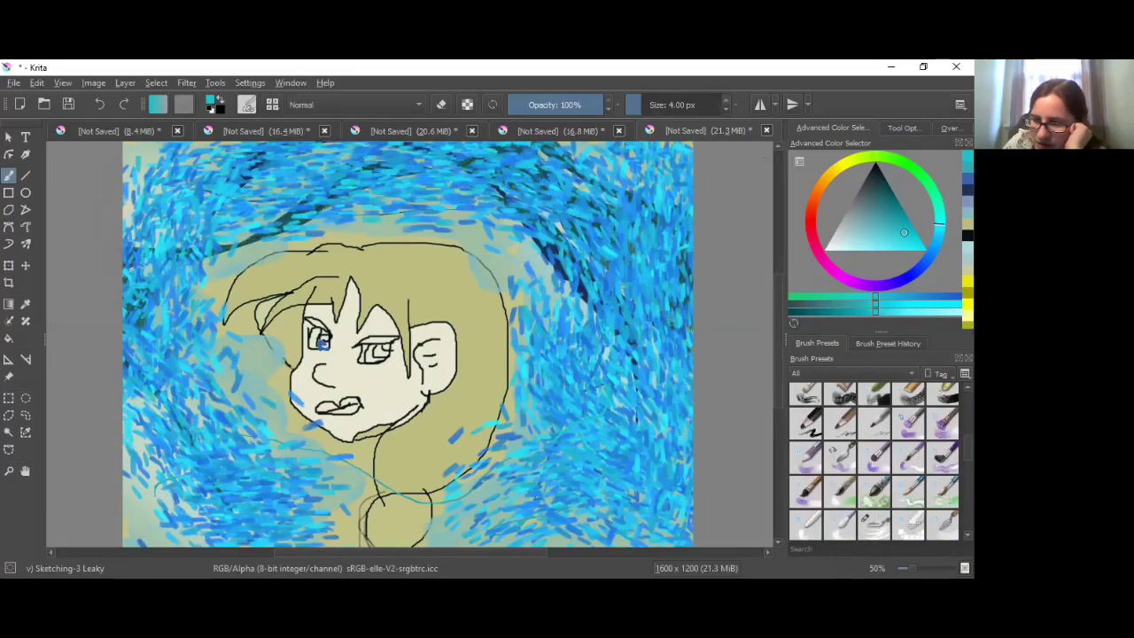
scroll(933, 476, up, 2)
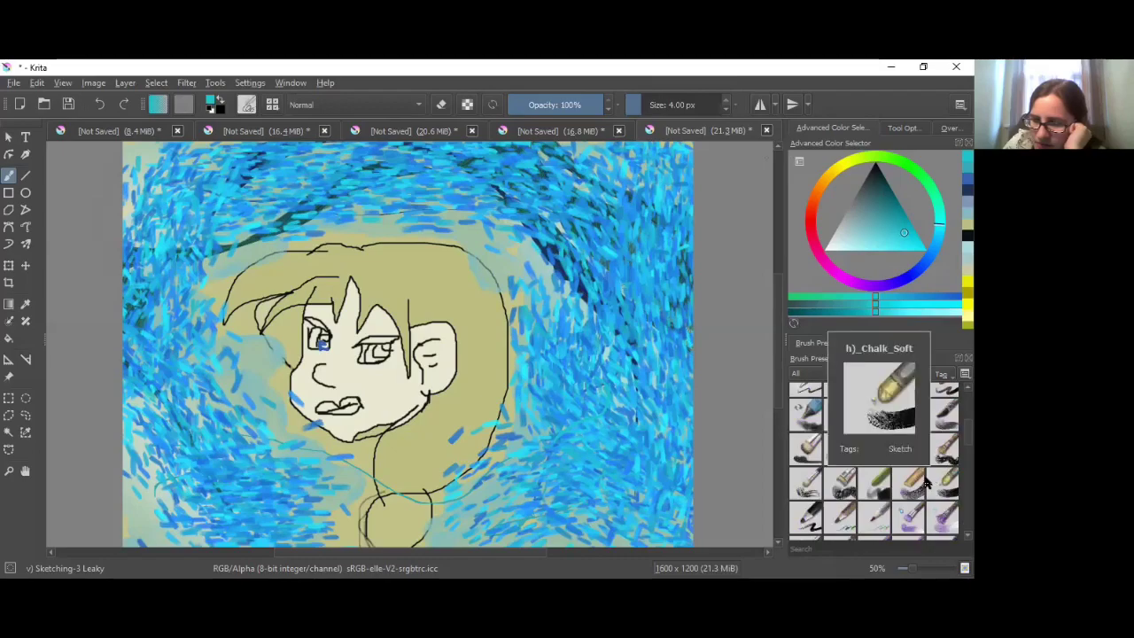
scroll(875, 459, up, 2)
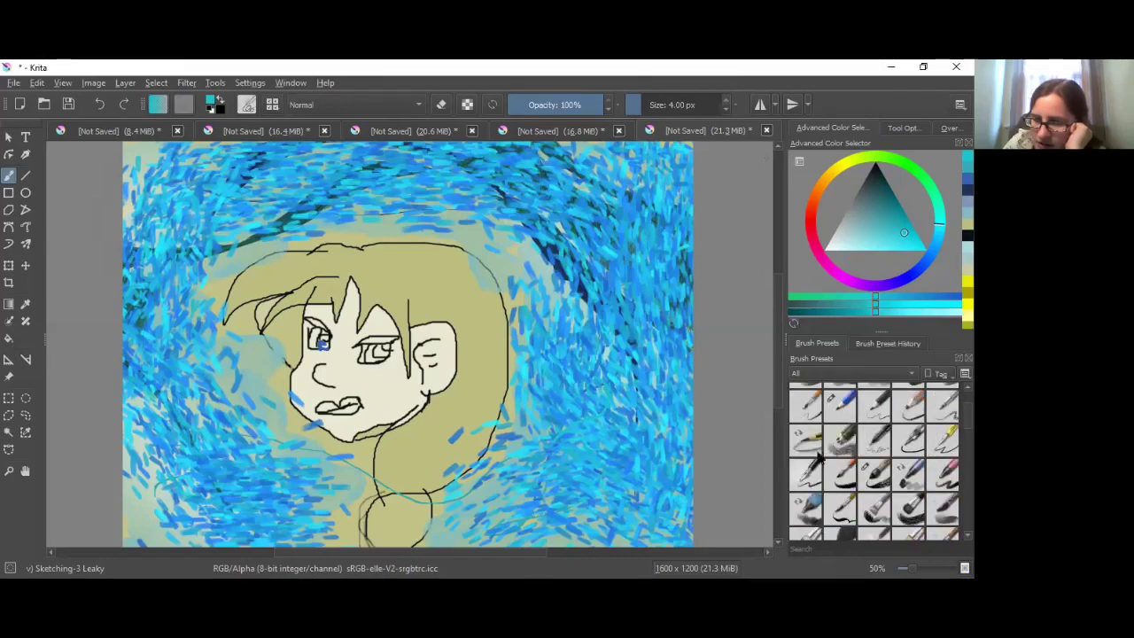
scroll(886, 454, down, 1)
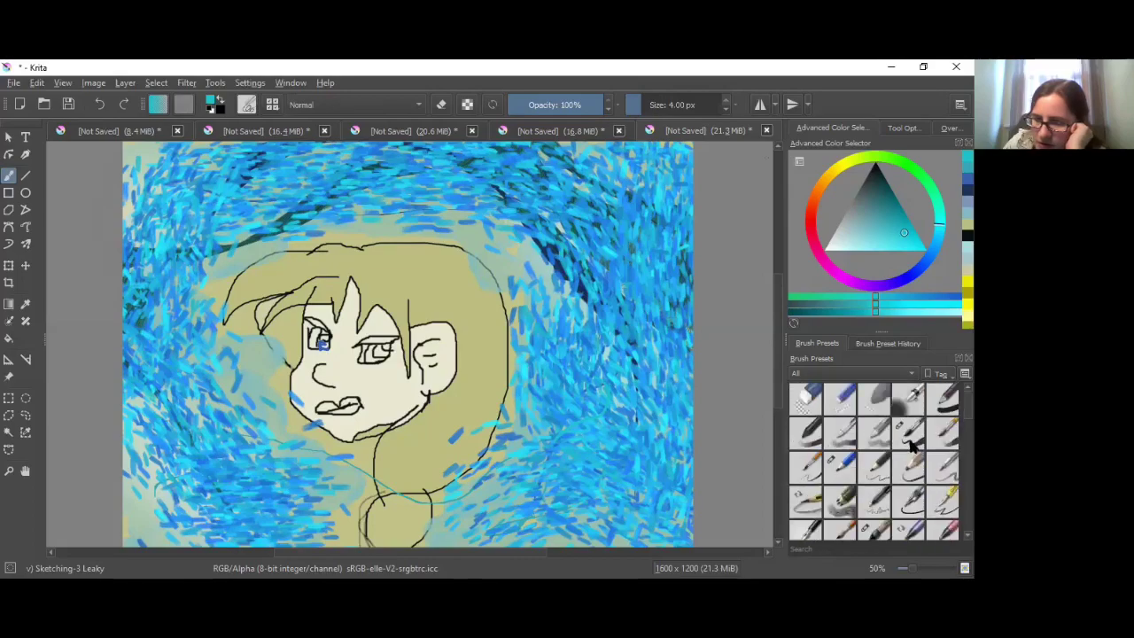
scroll(906, 452, down, 2)
scroll(905, 452, down, 2)
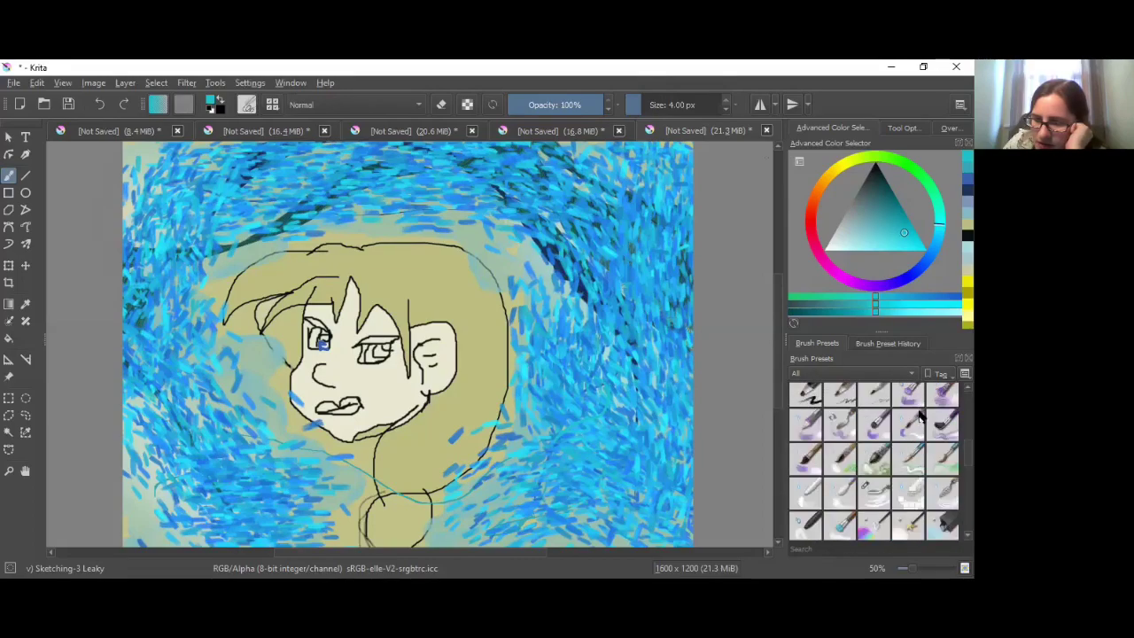
click(866, 435)
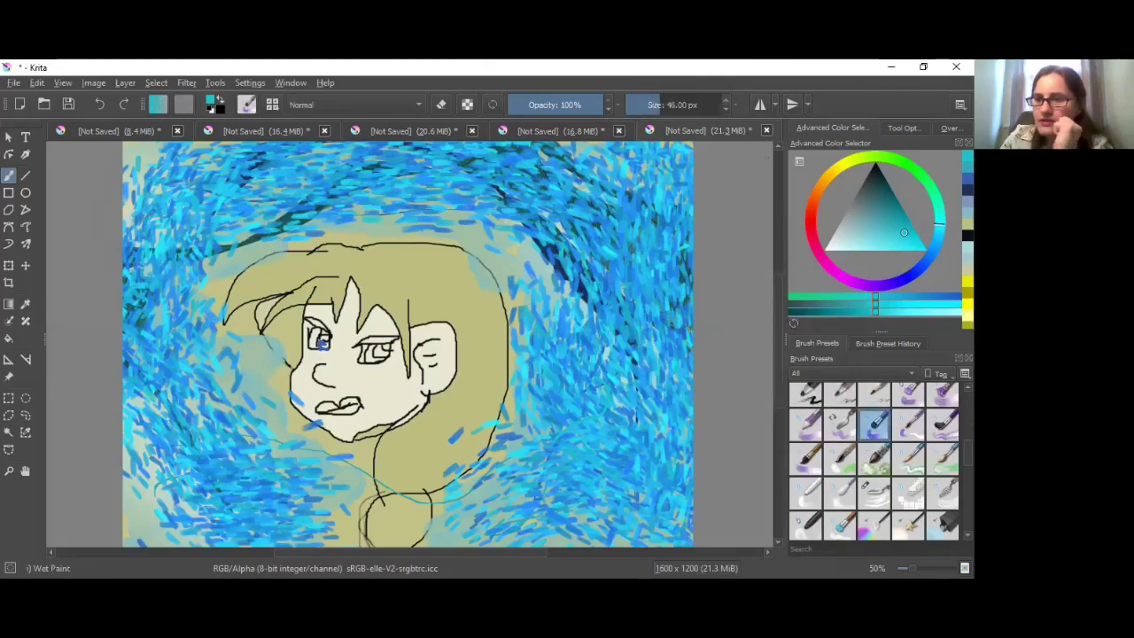
- Shrink the brush to about 9.34 px and paint both eyes cyan
click(925, 261)
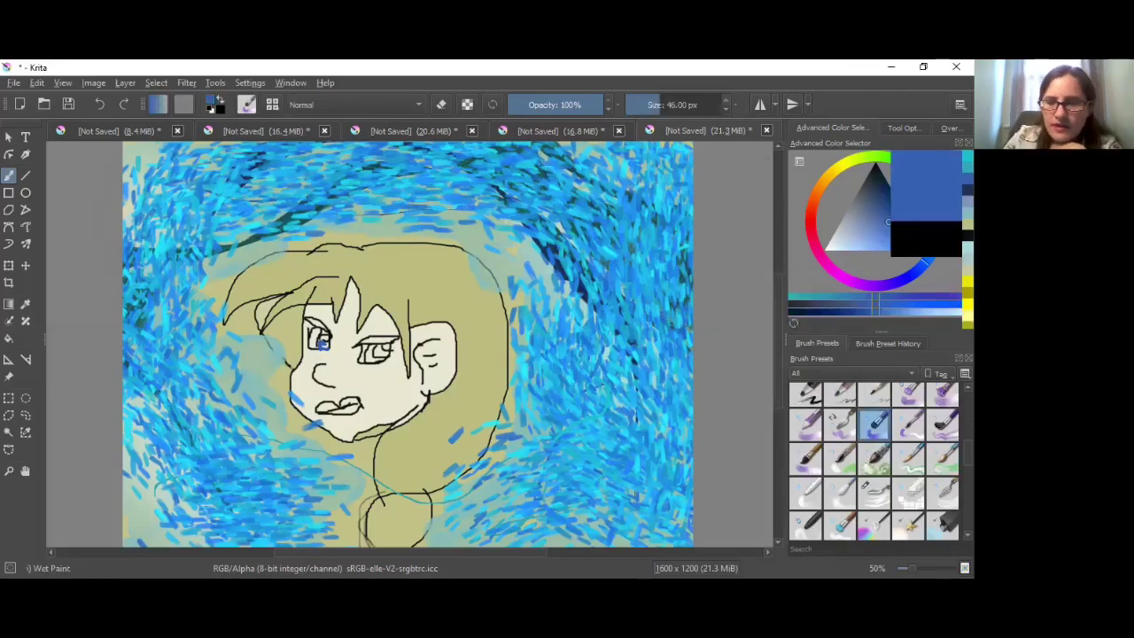
drag(925, 261, 939, 223)
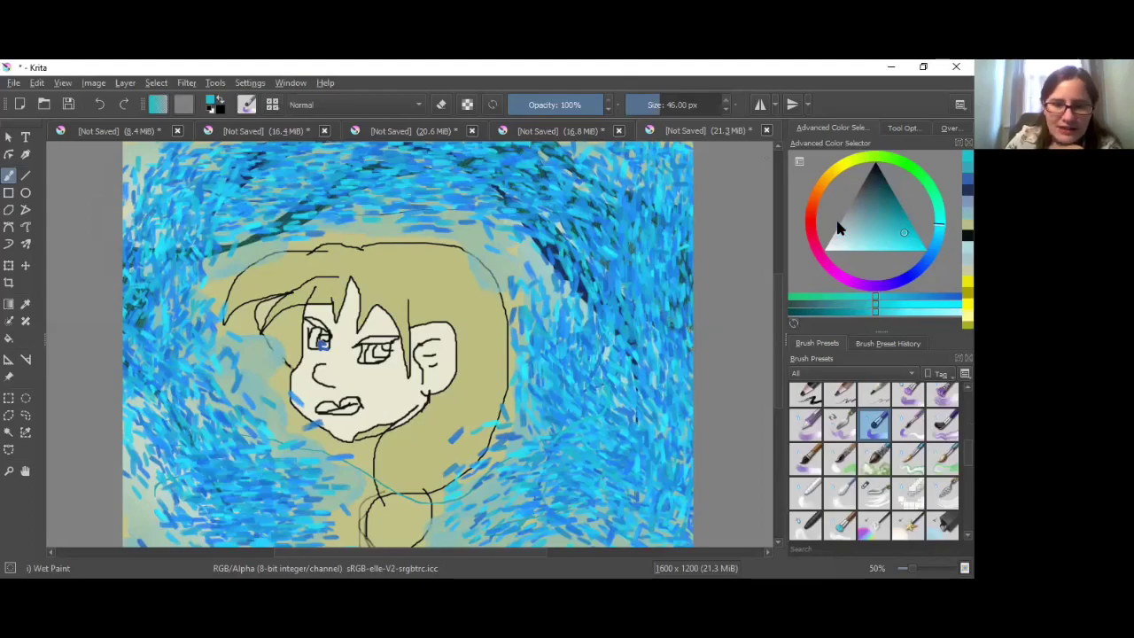
drag(649, 104, 643, 105)
drag(367, 349, 383, 364)
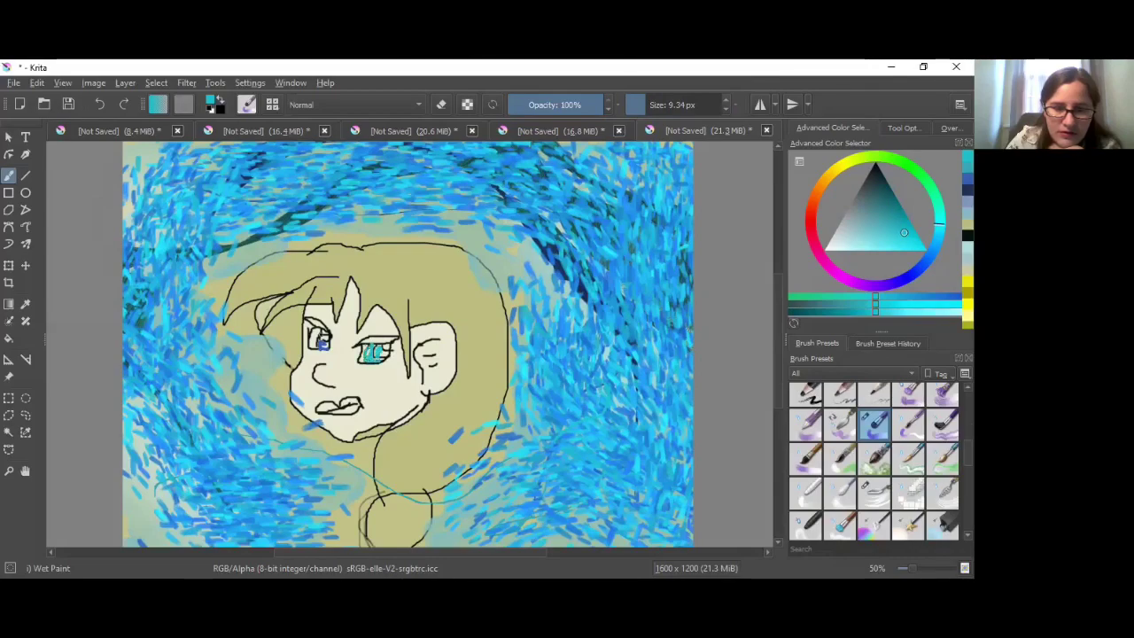
drag(312, 335, 319, 345)
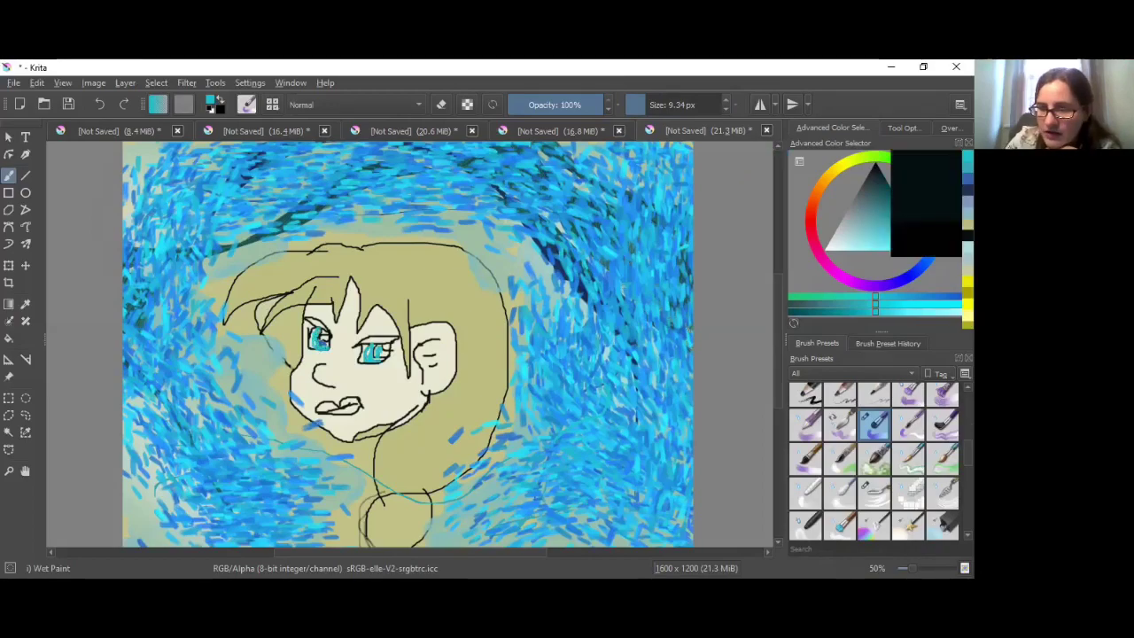
- Add black pupil details to the eye and dark lines inside the ear
click(875, 169)
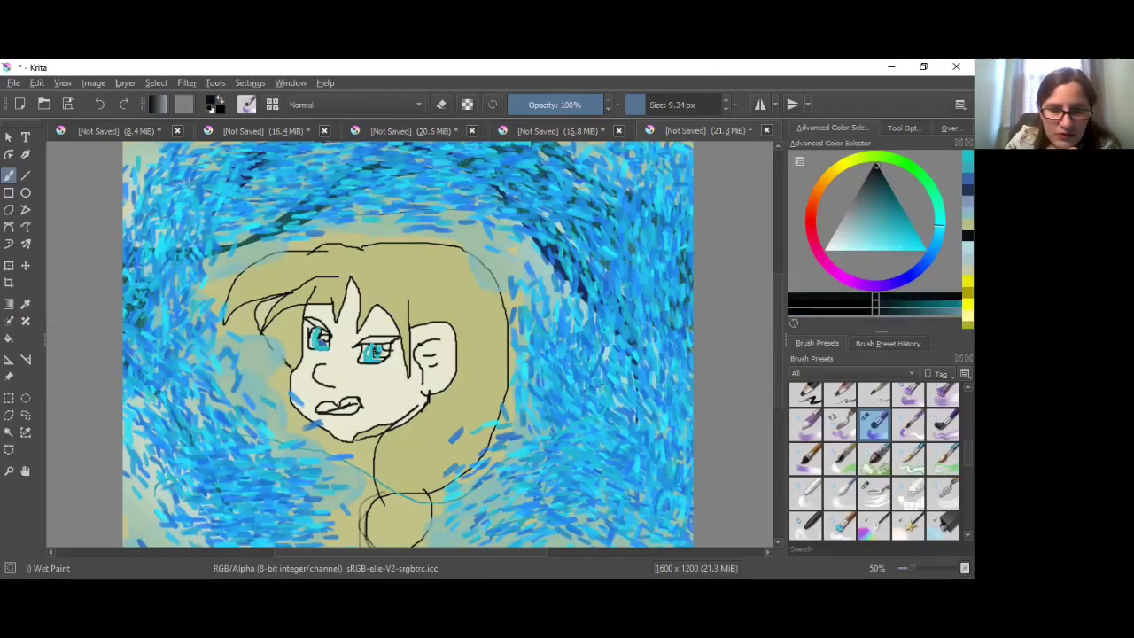
drag(379, 344, 390, 357)
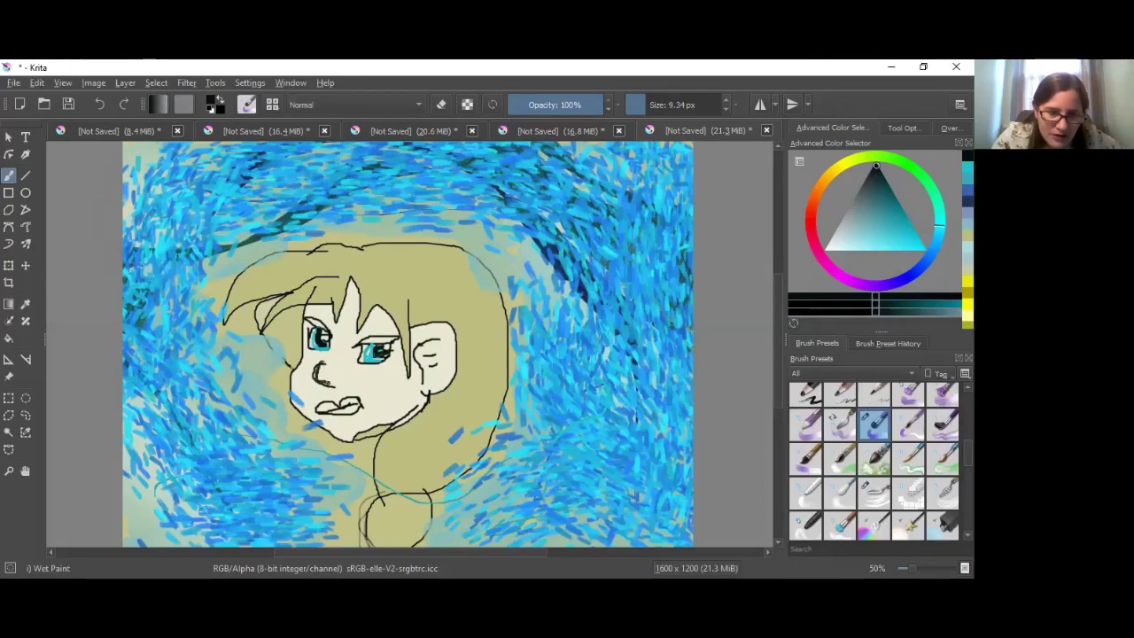
mouse_move(426, 344)
mouse_down()
mouse_move(424, 367)
mouse_move(436, 349)
mouse_up()
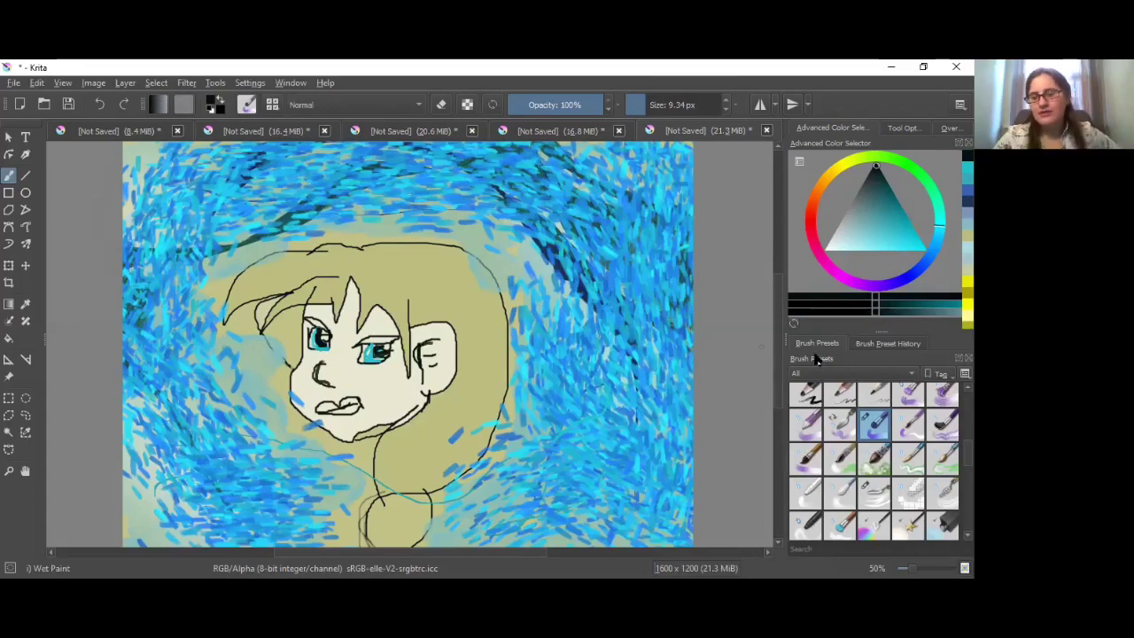
- Choose a pink from the magenta hue and paint over the lips
click(856, 283)
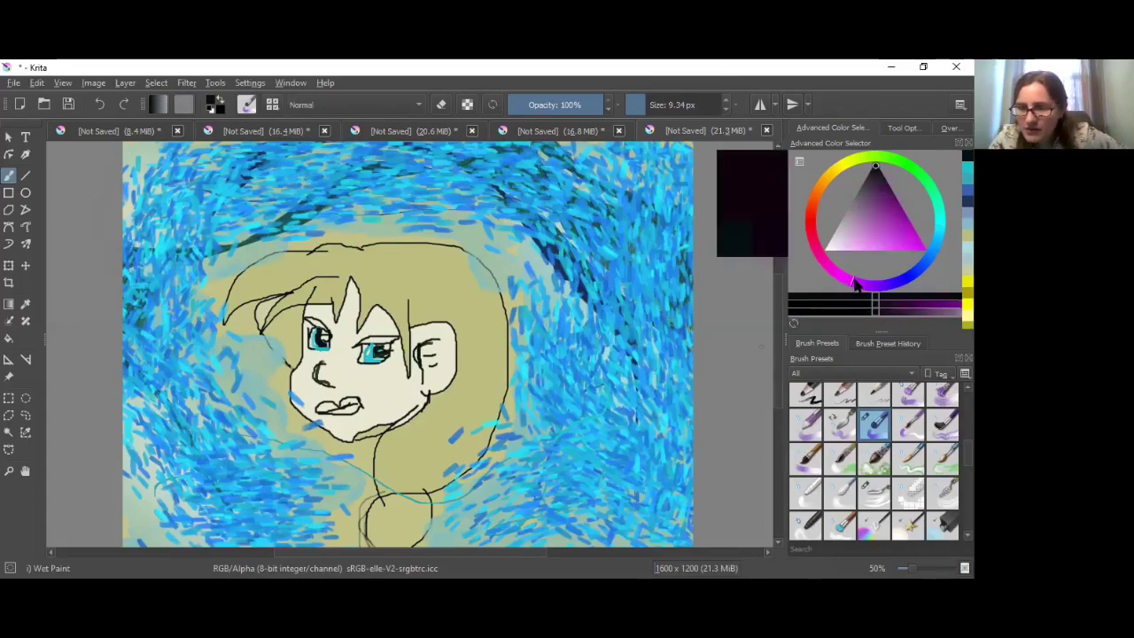
click(874, 289)
click(832, 275)
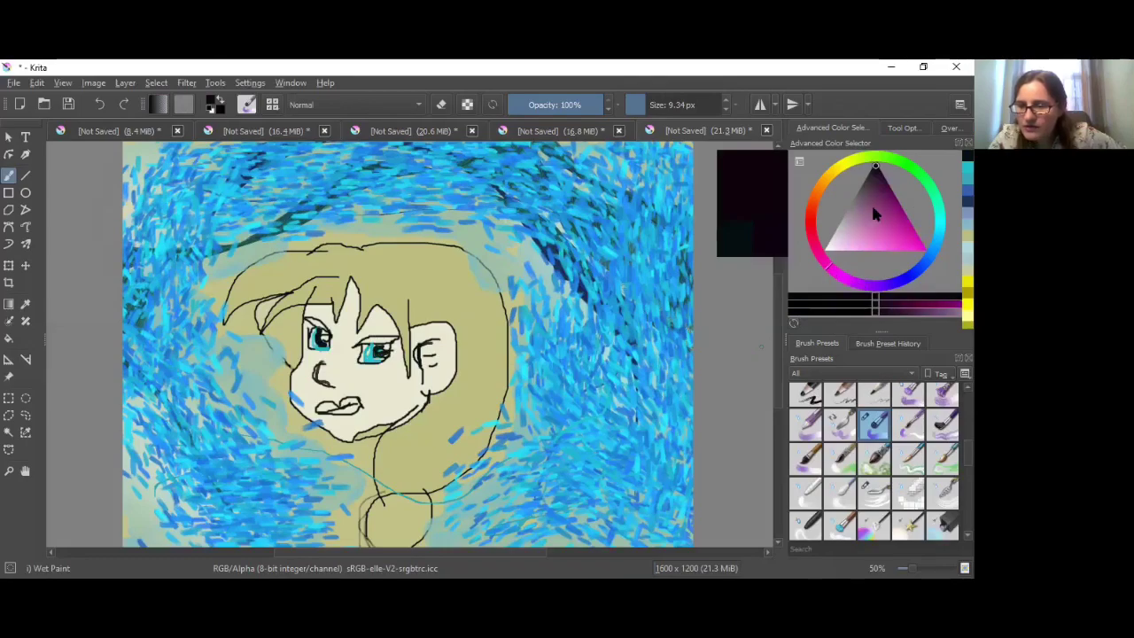
click(885, 241)
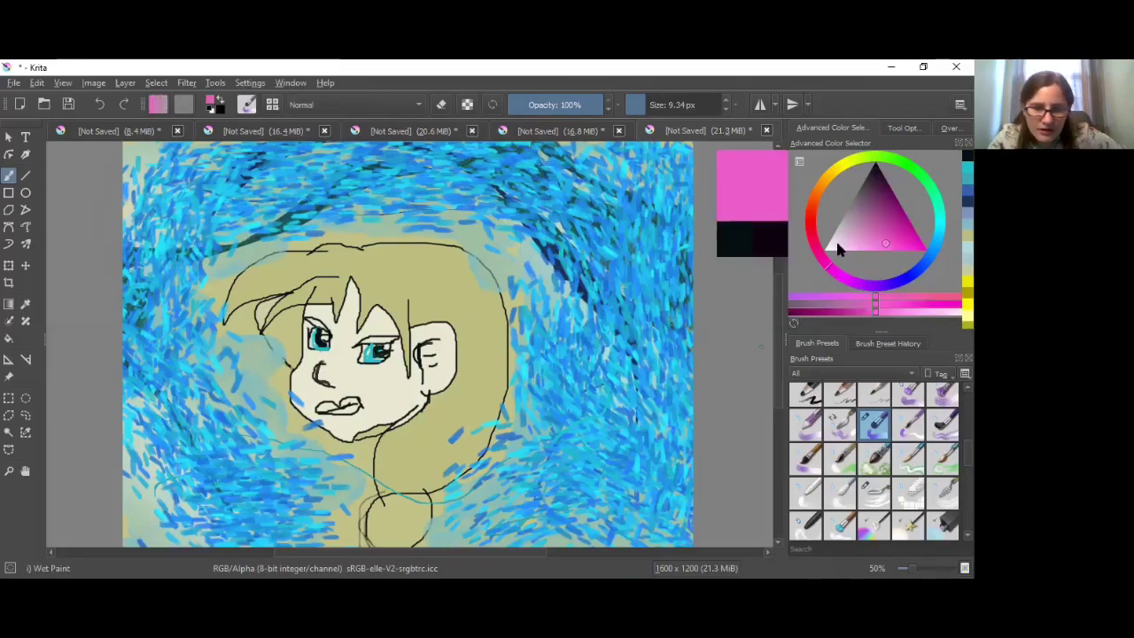
mouse_move(318, 406)
mouse_down()
mouse_move(360, 400)
mouse_move(354, 414)
mouse_up()
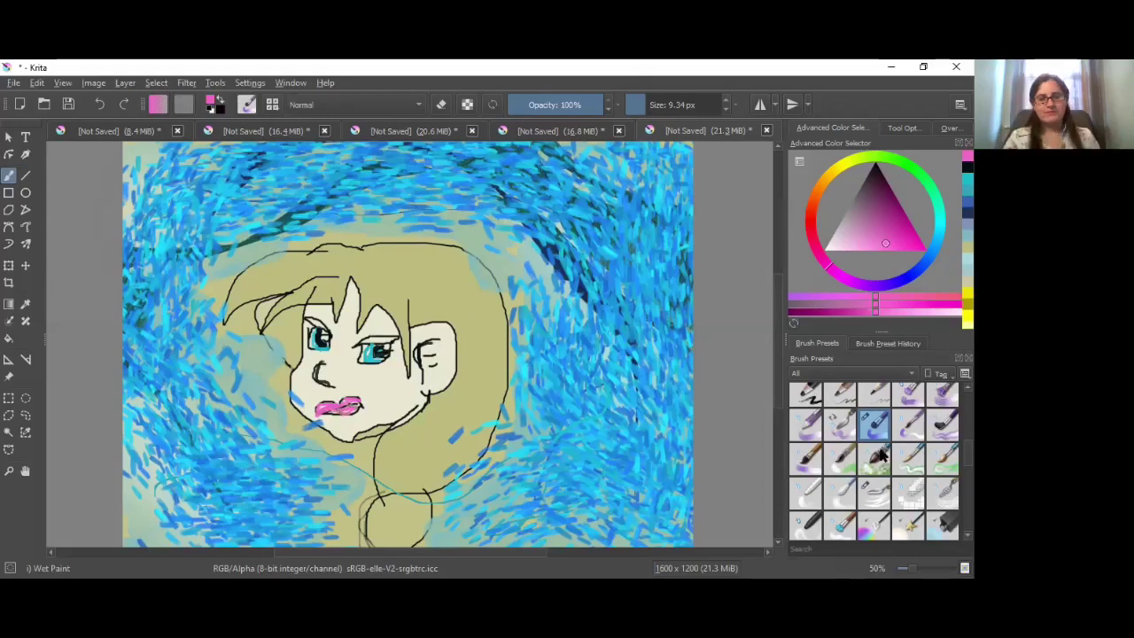
- Paint yellow eyeshadow above both eyes
mouse_move(881, 455)
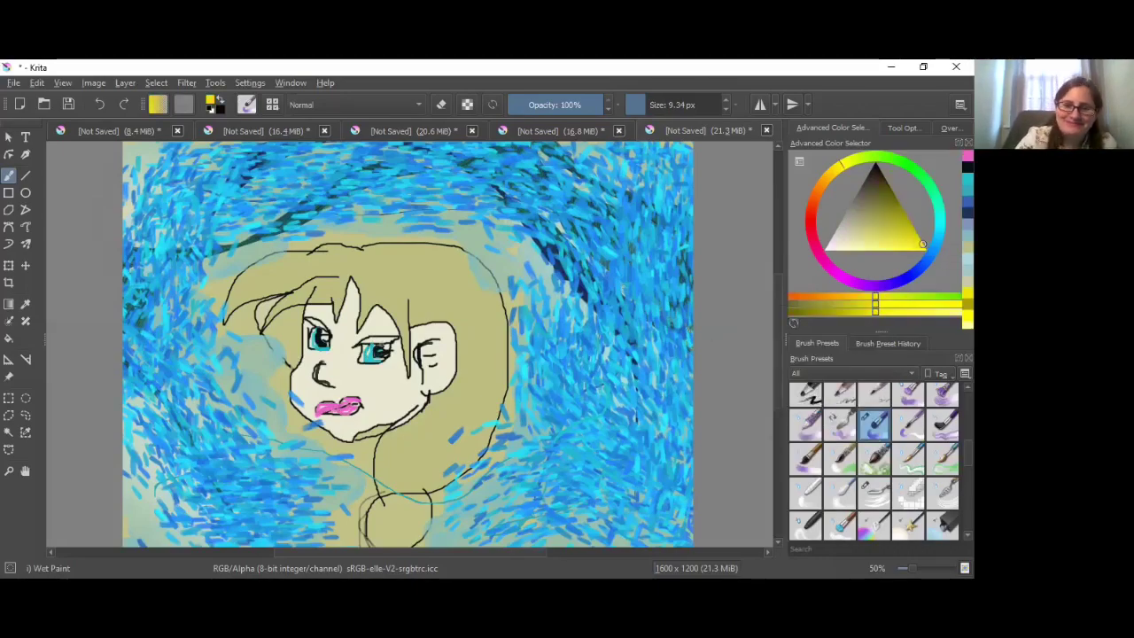
drag(361, 343, 399, 337)
drag(325, 326, 308, 316)
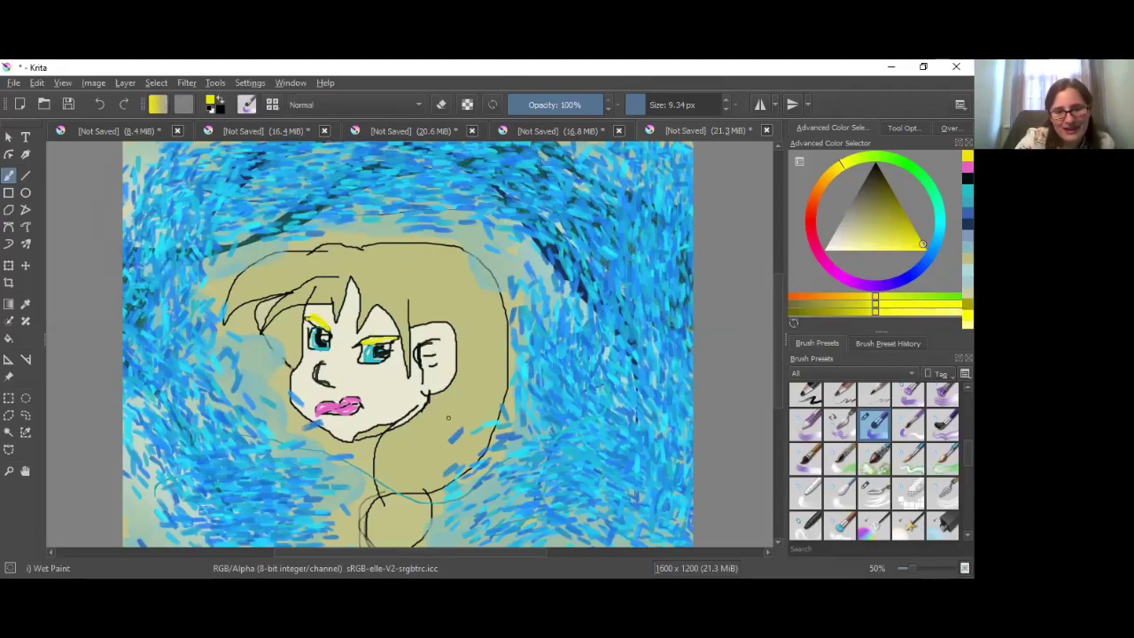
- Sketch yellow strands over the forehead, along the top and right of the head, toward the chin
mouse_move(371, 272)
mouse_down()
mouse_move(405, 332)
mouse_move(369, 295)
mouse_move(394, 264)
mouse_move(467, 288)
mouse_move(482, 312)
mouse_move(470, 431)
mouse_move(372, 490)
mouse_move(440, 433)
mouse_up()
mouse_move(387, 267)
mouse_down()
mouse_move(443, 271)
mouse_move(406, 278)
mouse_move(467, 342)
mouse_up()
mouse_move(438, 261)
mouse_down()
mouse_move(504, 358)
mouse_move(474, 451)
mouse_move(406, 452)
mouse_move(382, 544)
mouse_move(416, 501)
mouse_move(390, 543)
mouse_up()
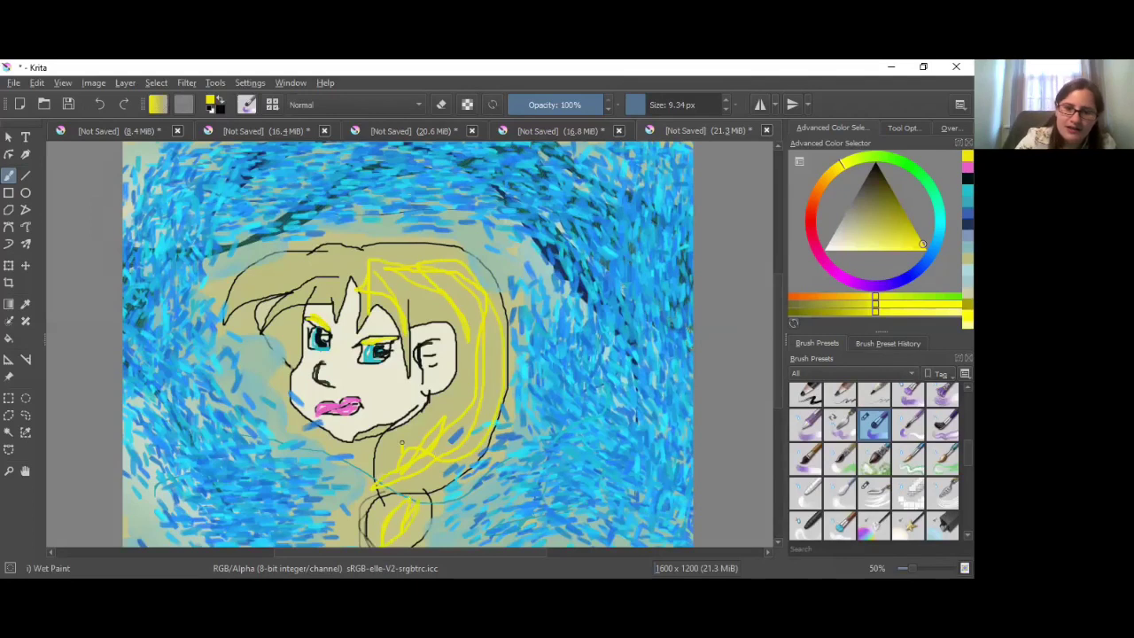
- Zoom out and deepen the hair and neck yellow with the Adjust Multiply brush
key(minus)
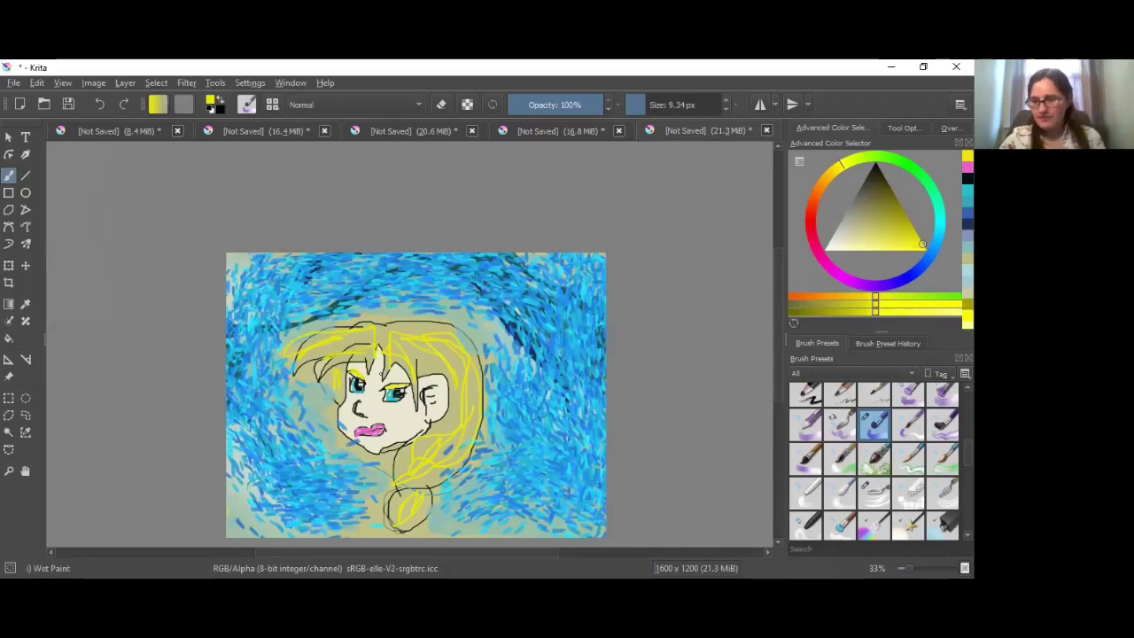
scroll(848, 476, down, 2)
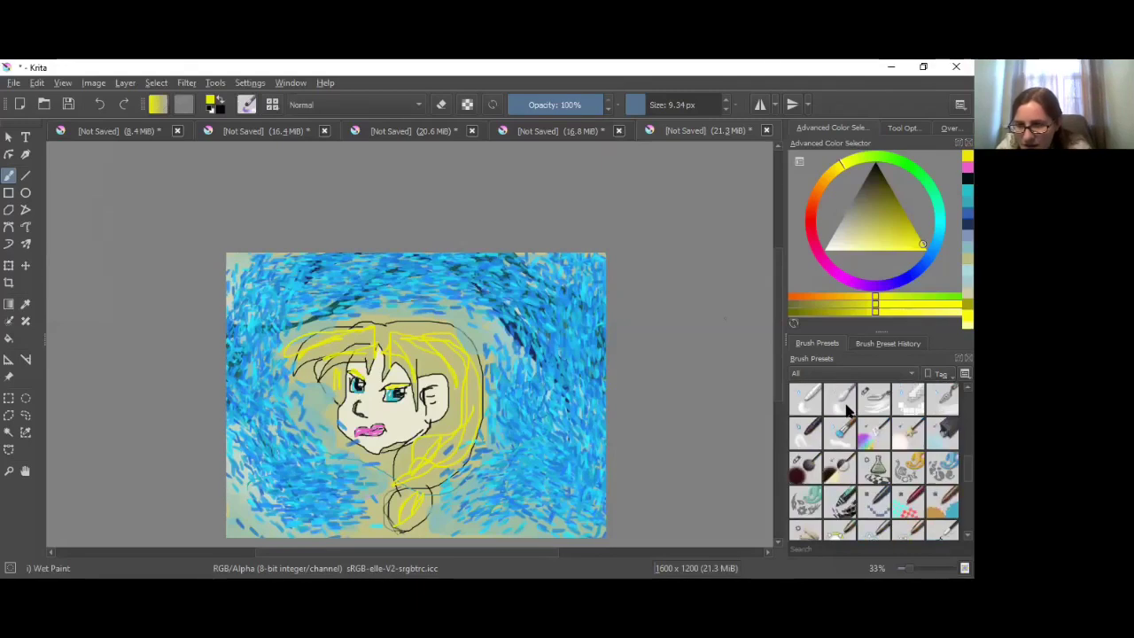
click(806, 468)
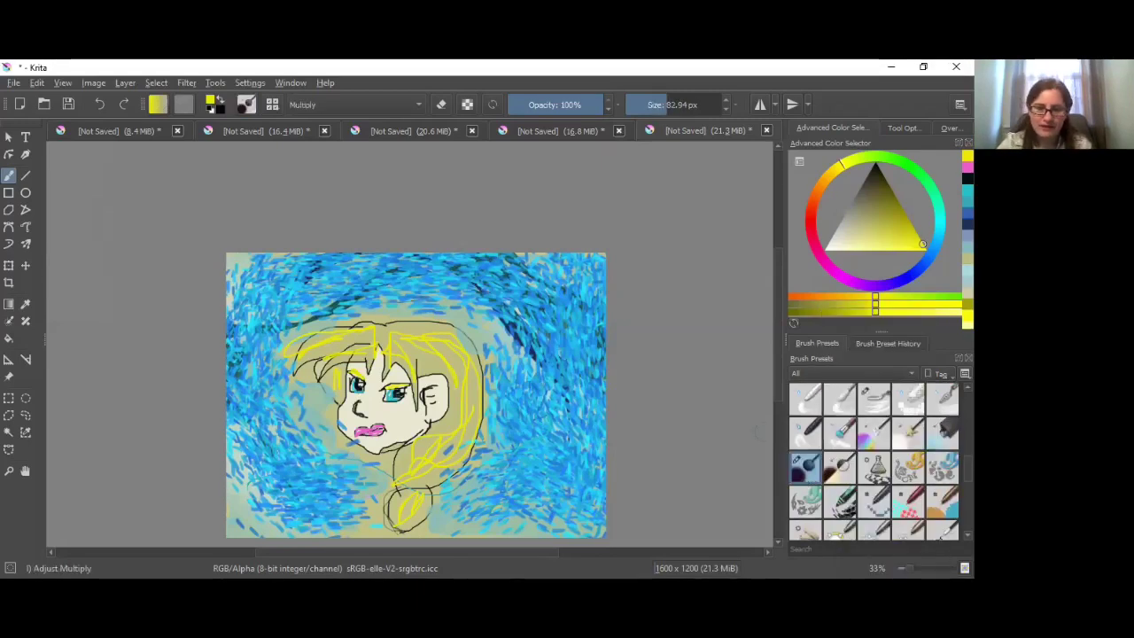
mouse_move(416, 337)
mouse_down()
mouse_move(450, 351)
mouse_move(463, 388)
mouse_move(448, 440)
mouse_move(421, 468)
mouse_move(463, 418)
mouse_move(456, 355)
mouse_move(399, 327)
mouse_move(387, 348)
mouse_move(412, 377)
mouse_move(432, 357)
mouse_move(448, 365)
mouse_move(461, 424)
mouse_move(426, 444)
mouse_move(410, 483)
mouse_move(456, 449)
mouse_up()
mouse_move(465, 375)
mouse_down()
mouse_move(444, 334)
mouse_move(396, 342)
mouse_move(392, 356)
mouse_move(306, 339)
mouse_move(326, 365)
mouse_up()
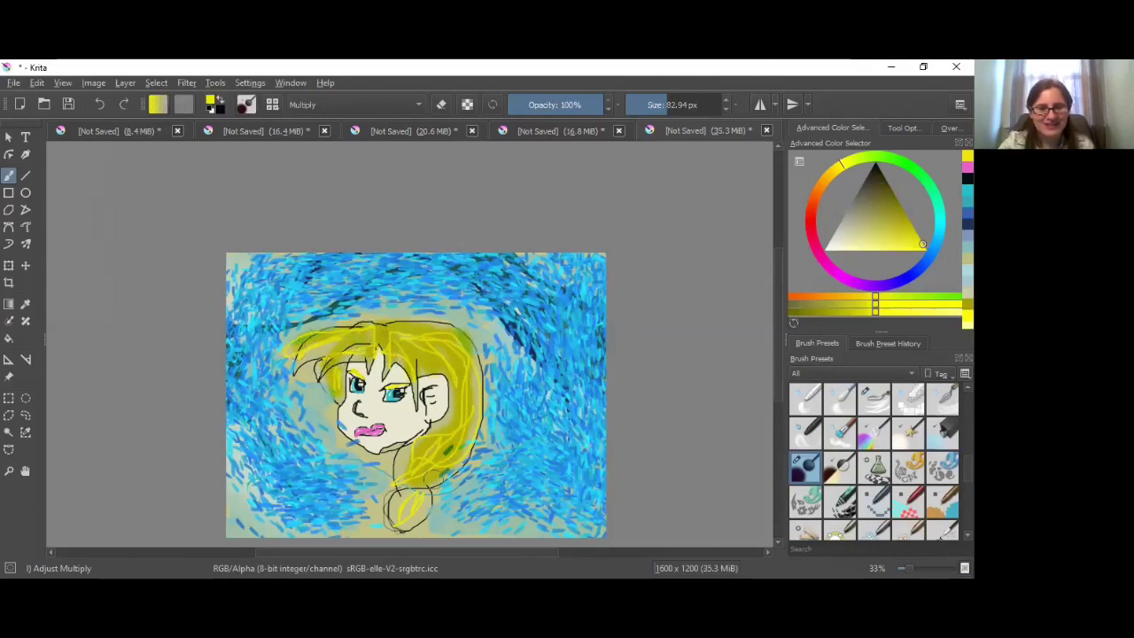
drag(431, 478, 404, 454)
mouse_move(399, 509)
mouse_down()
mouse_move(421, 500)
mouse_move(413, 511)
mouse_up()
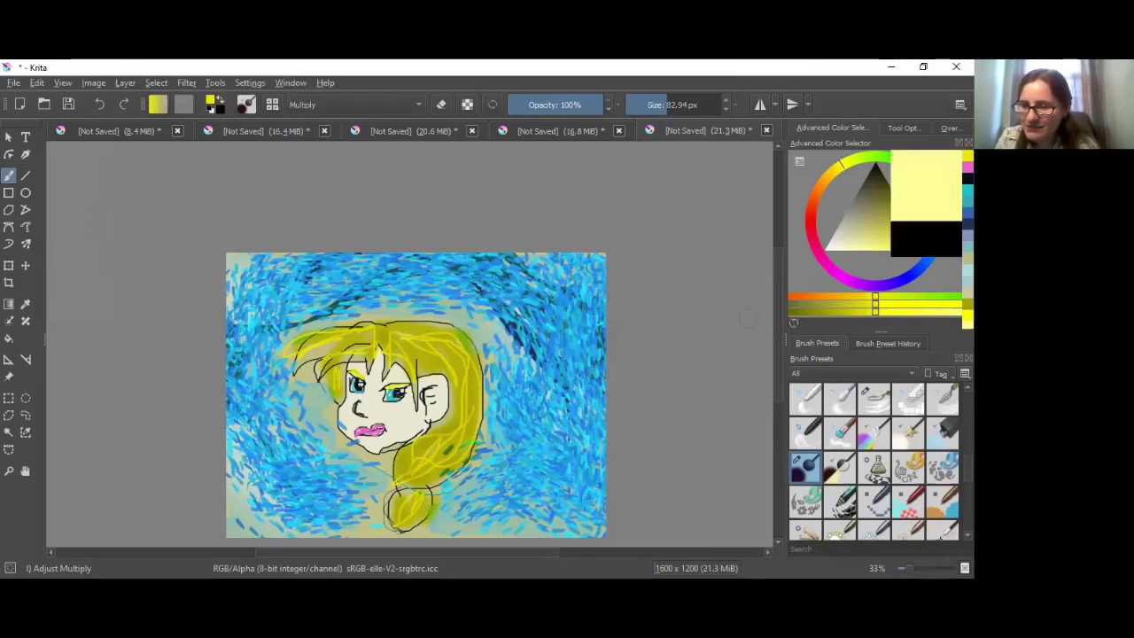
- Using pale yellow and the t) Shapes Spikes brush, paint spikes on the right and left sides
click(877, 250)
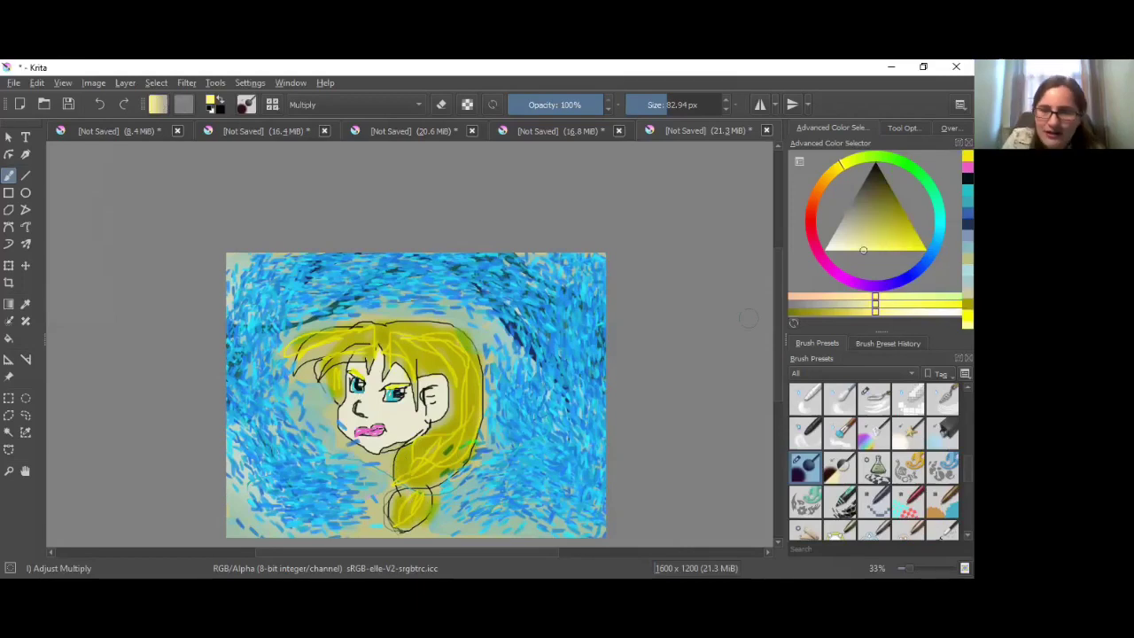
scroll(617, 363, up, 1)
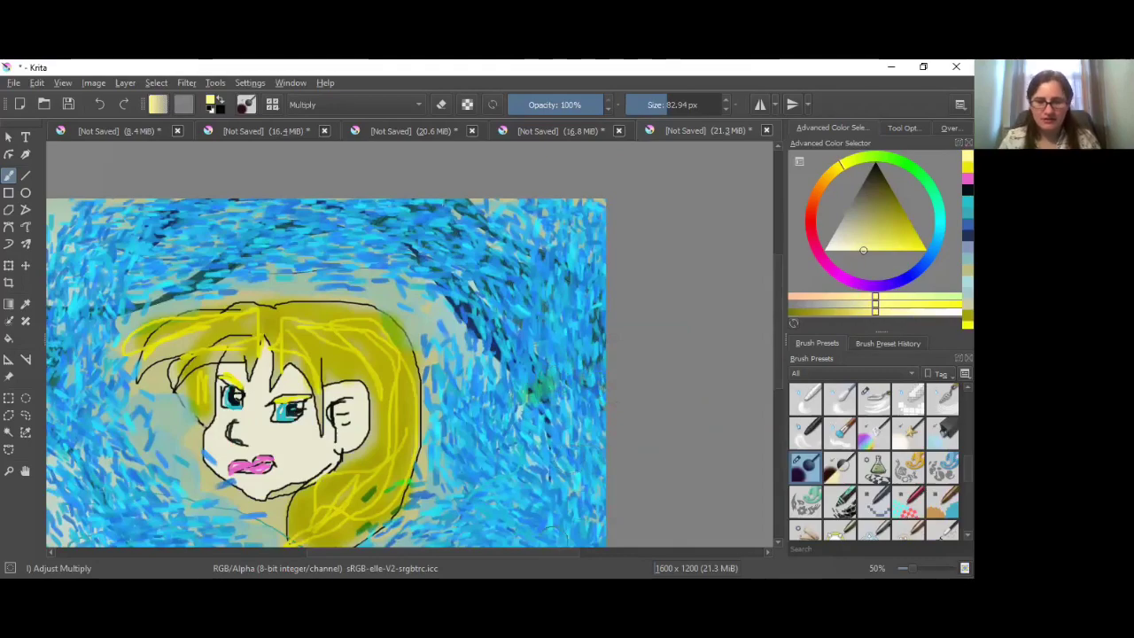
drag(545, 536, 684, 538)
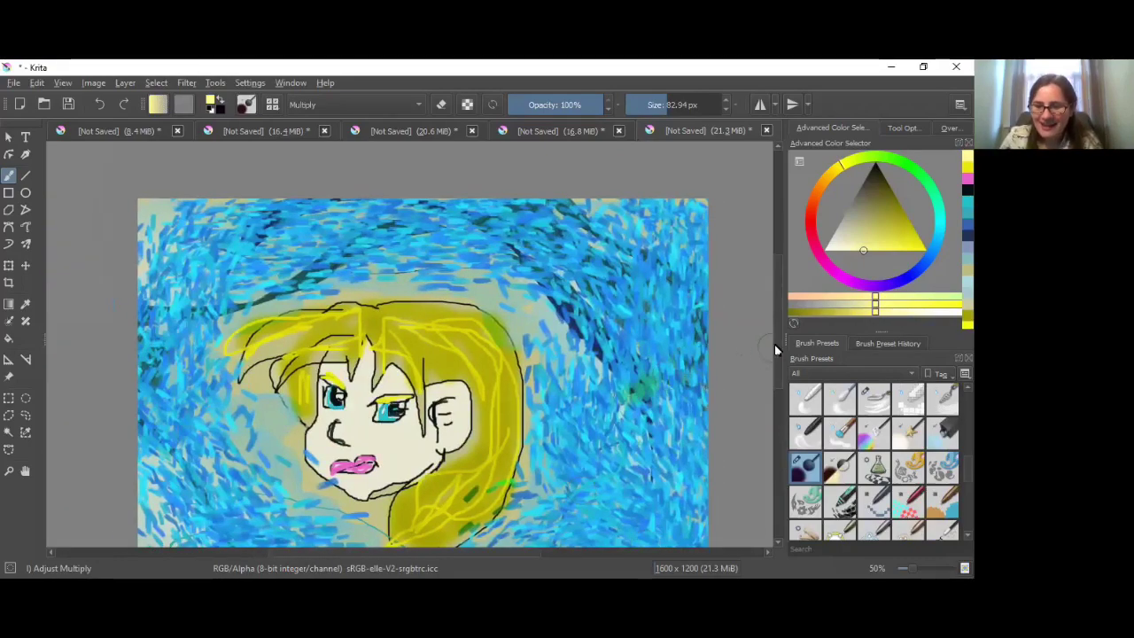
mouse_move(774, 344)
mouse_down()
mouse_move(771, 412)
mouse_move(772, 372)
mouse_up()
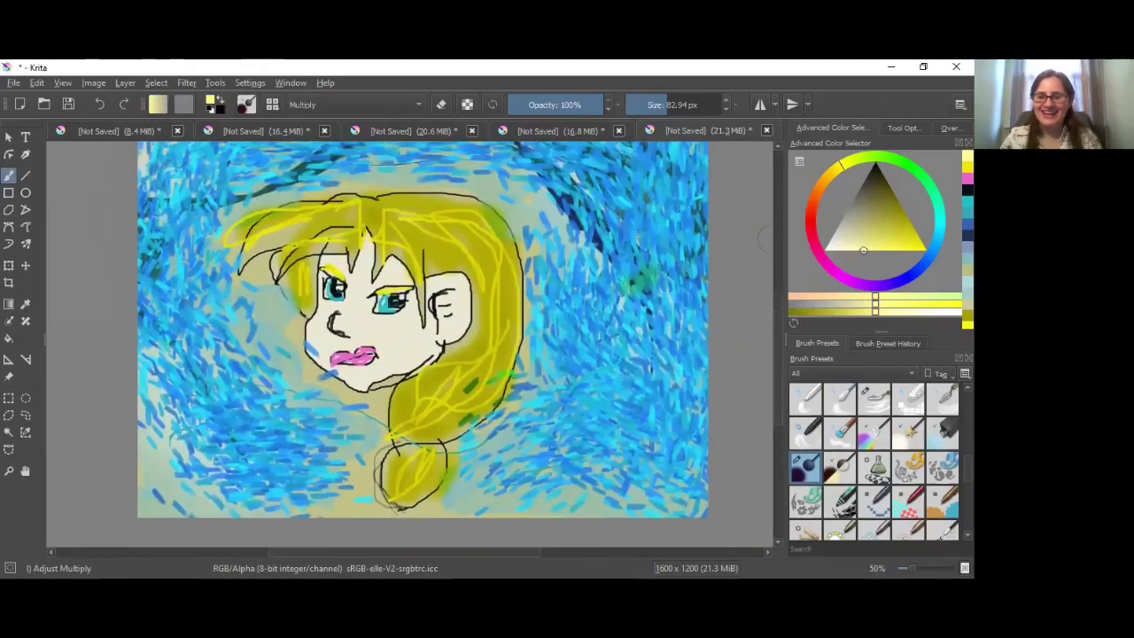
click(805, 503)
mouse_move(620, 487)
mouse_down()
mouse_move(615, 441)
mouse_move(654, 362)
mouse_up()
drag(634, 443, 612, 363)
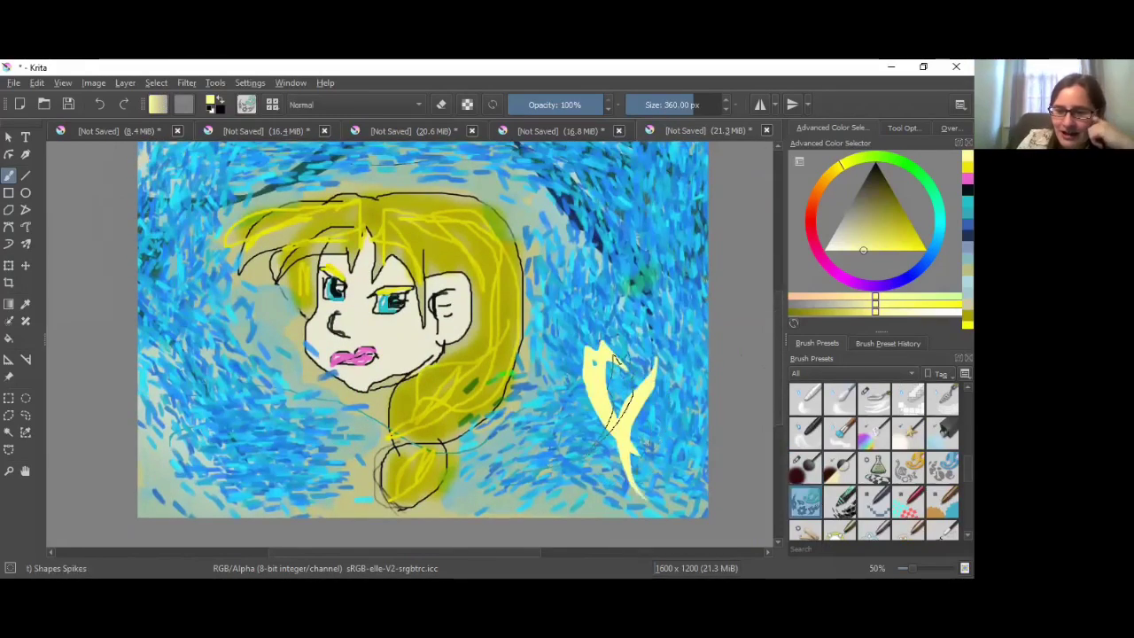
drag(580, 252, 590, 173)
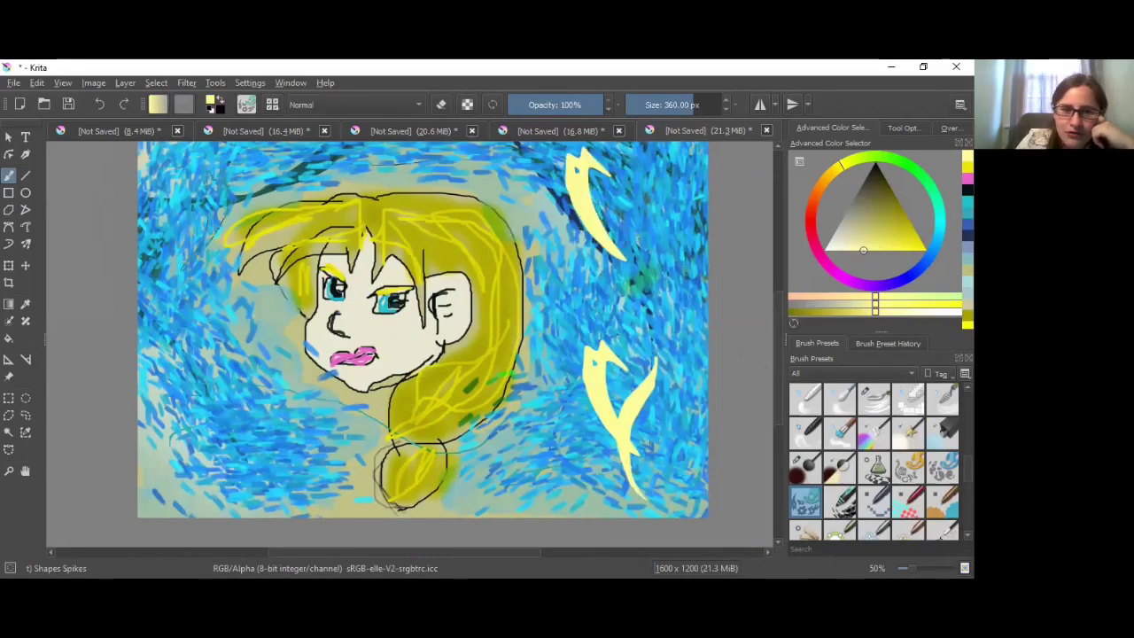
drag(191, 262, 209, 164)
drag(202, 308, 155, 373)
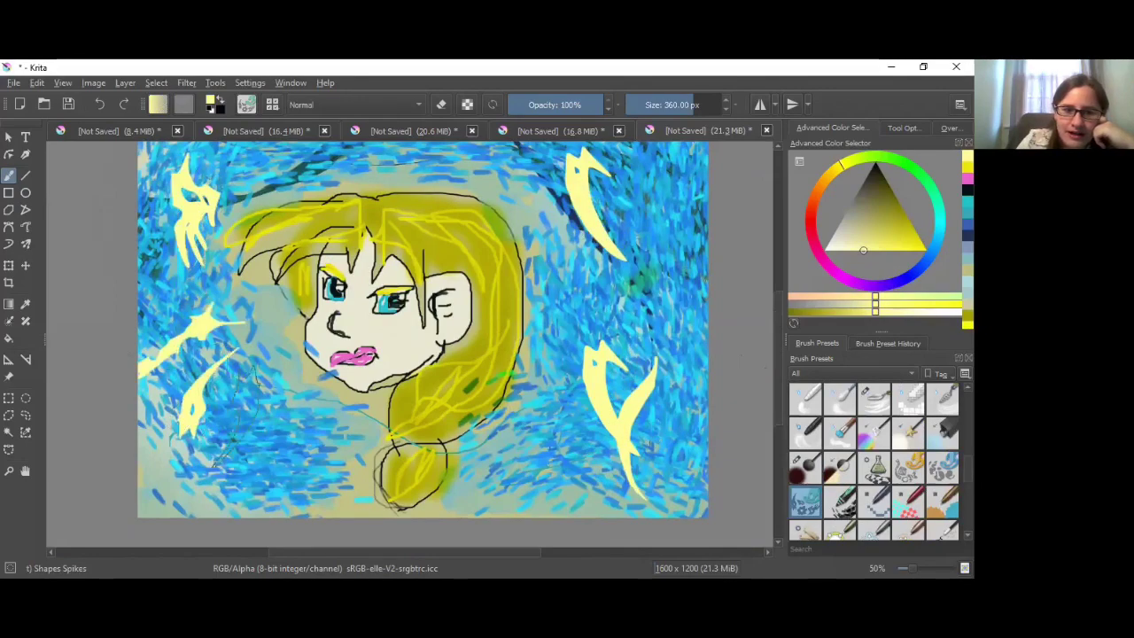
drag(266, 479, 257, 377)
drag(191, 439, 282, 439)
- Add more spikes along the lower sides and top edges, plus a small gear shape at upper right
drag(279, 478, 302, 408)
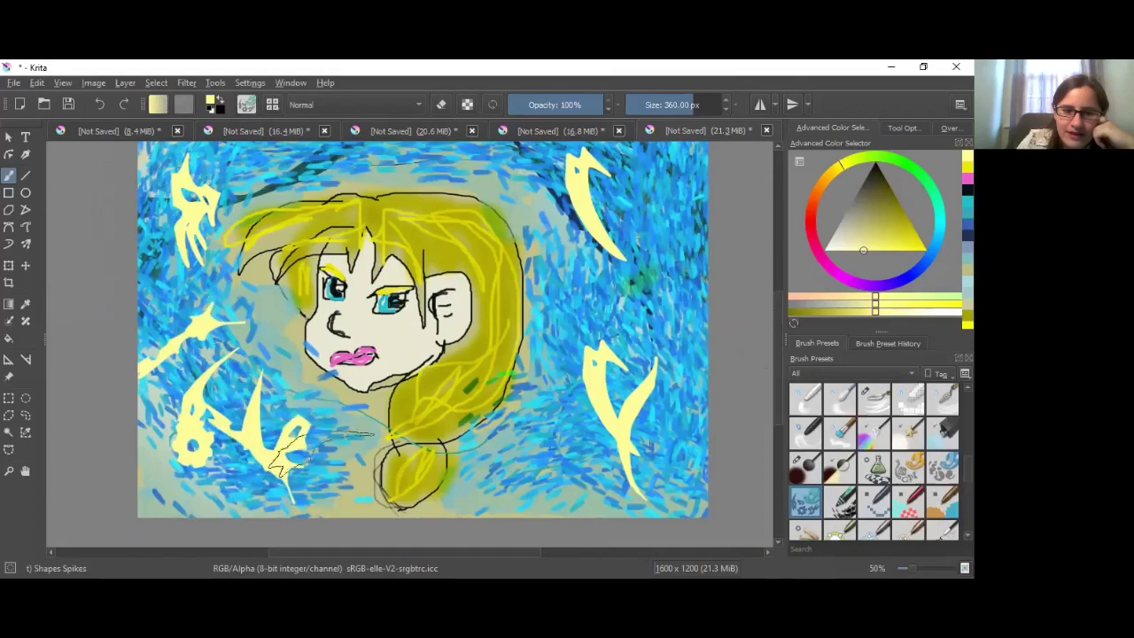
drag(611, 398, 673, 283)
drag(638, 238, 647, 224)
click(629, 180)
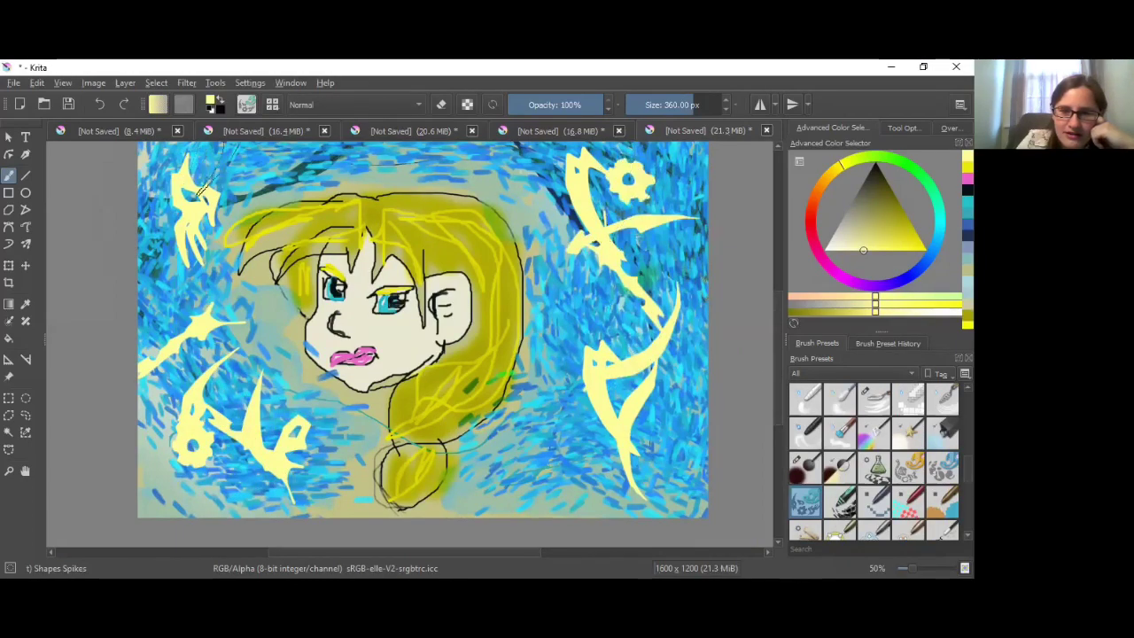
drag(218, 188, 292, 175)
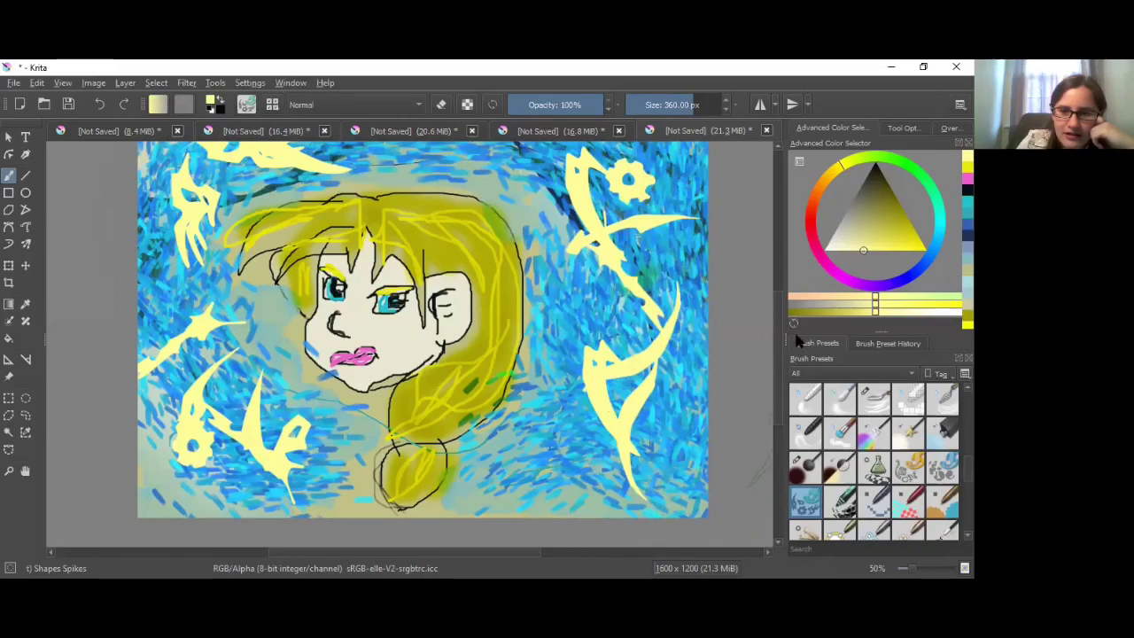
scroll(423, 338, up, 1)
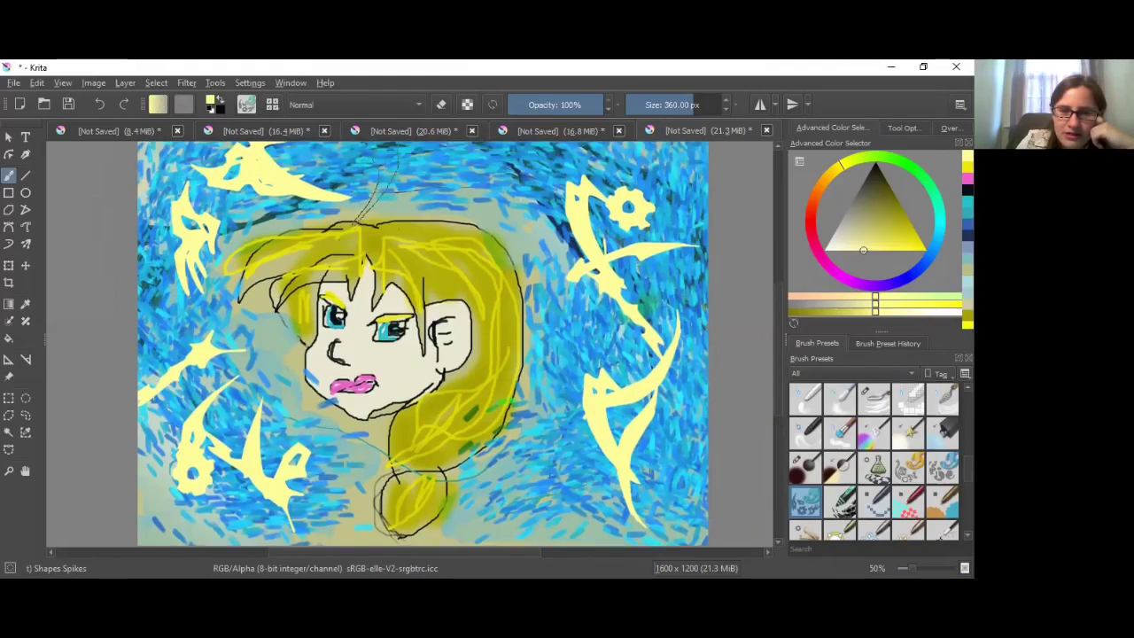
mouse_move(603, 204)
mouse_down()
mouse_move(660, 159)
mouse_move(705, 145)
mouse_up()
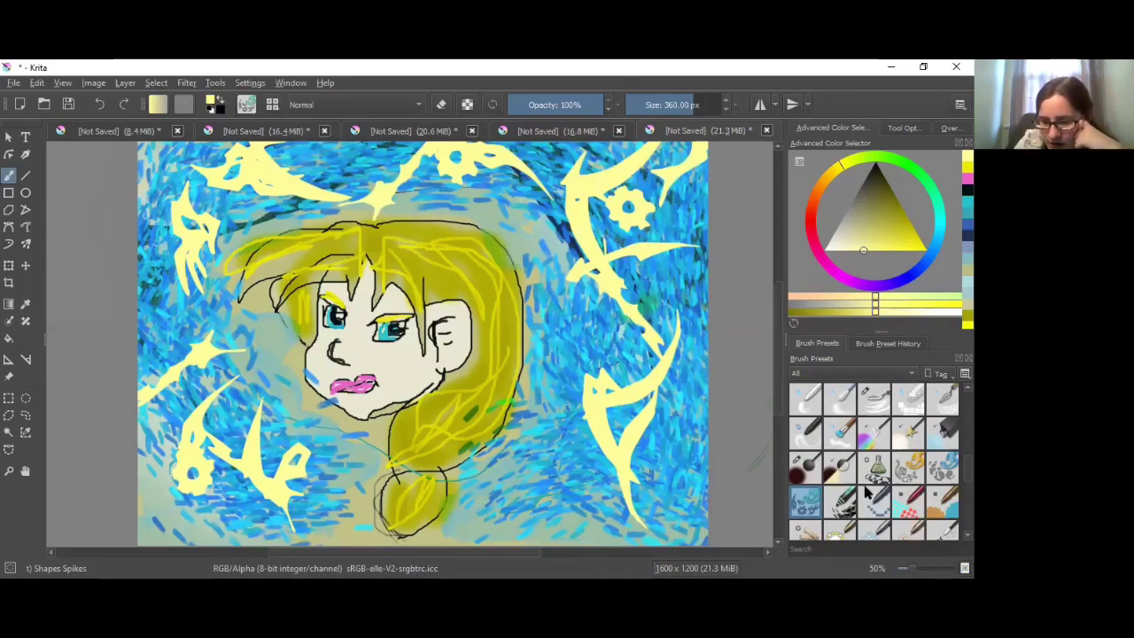
scroll(875, 461, down, 5)
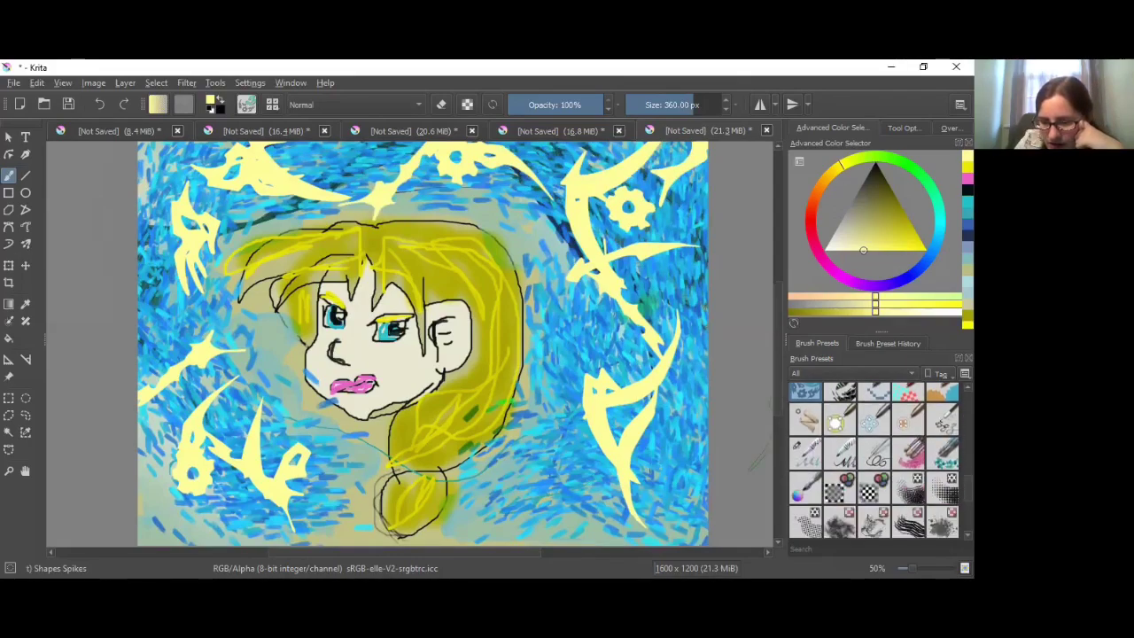
scroll(874, 461, down, 4)
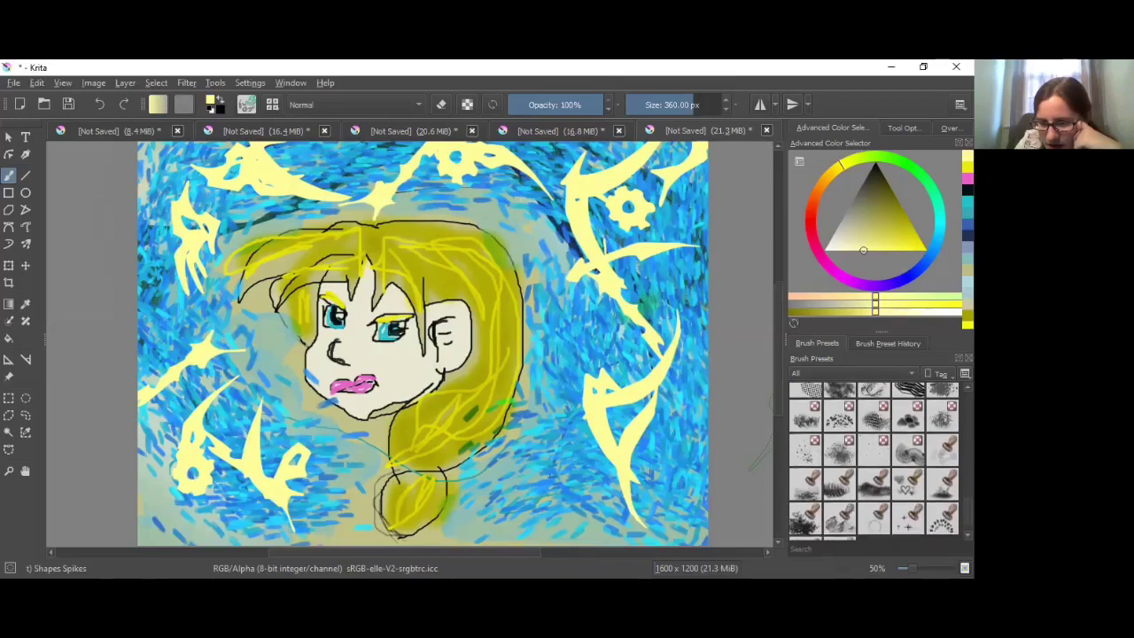
- Stamp dark navy mountain ridges along the bottom with the z) Stamp Mountains Distant brush
click(839, 519)
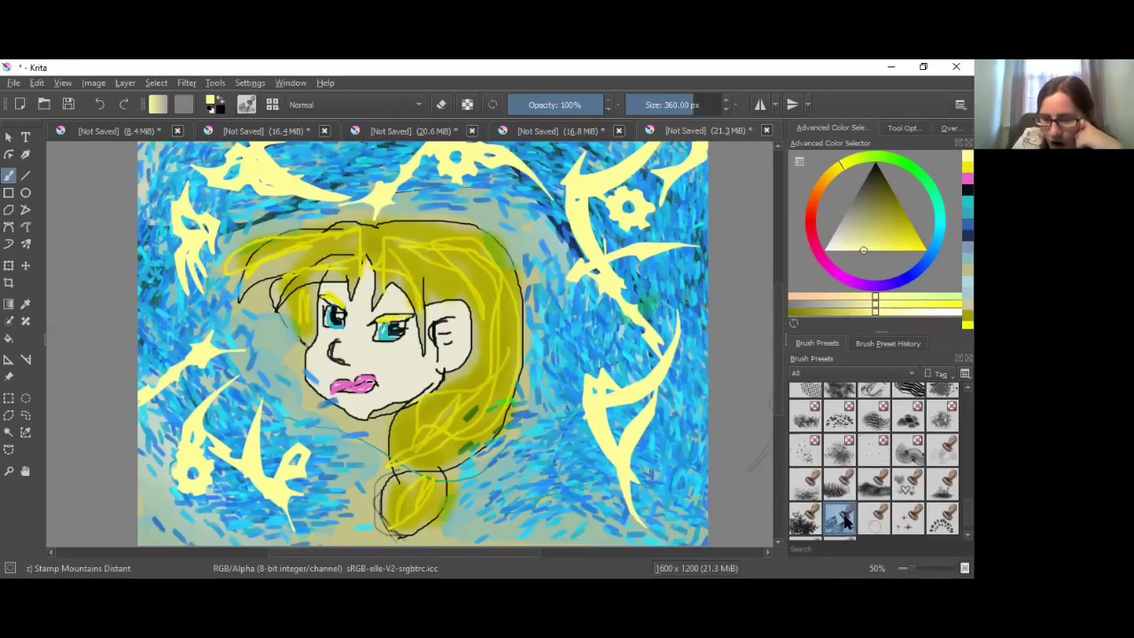
click(942, 215)
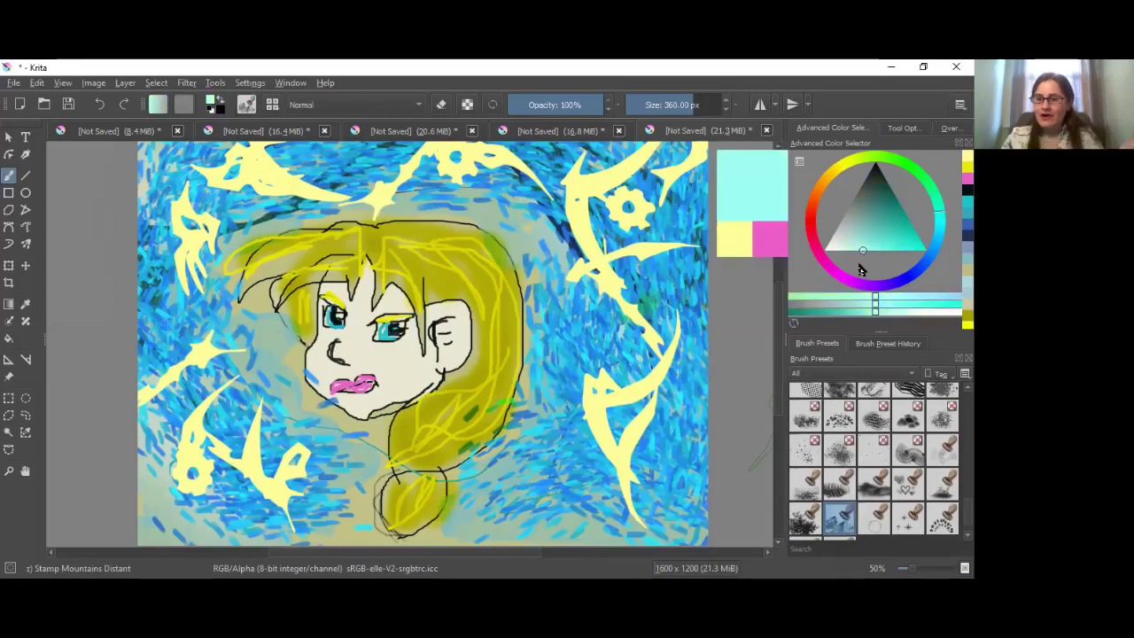
click(618, 454)
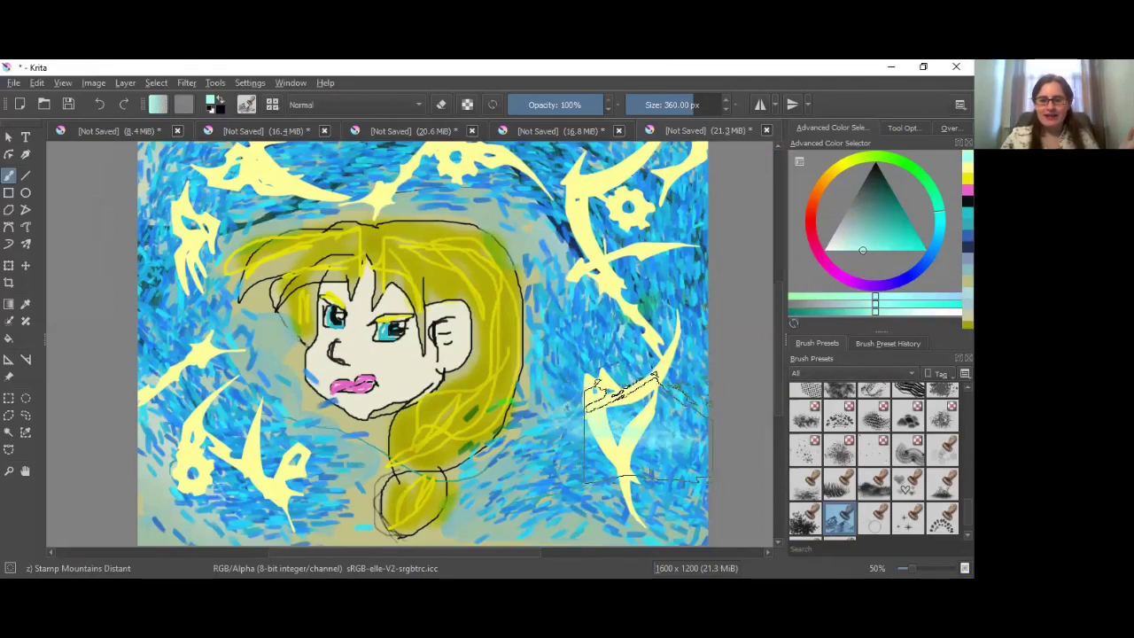
mouse_move(618, 454)
mouse_down()
mouse_move(577, 453)
mouse_move(542, 487)
mouse_move(652, 483)
mouse_up()
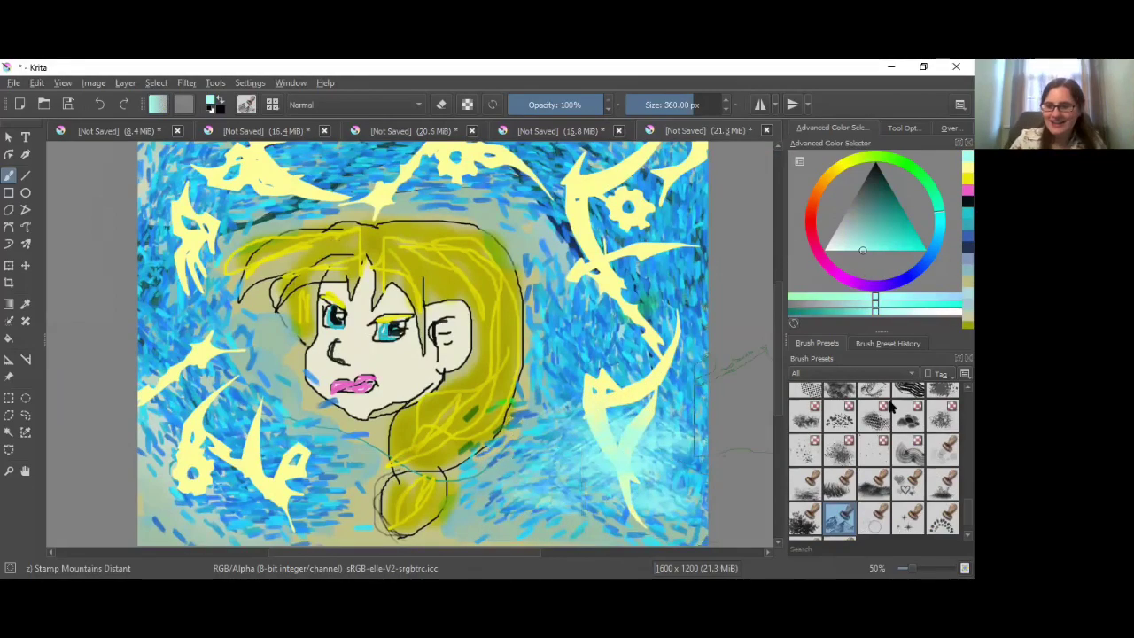
ctrl+click(620, 461)
mouse_move(611, 470)
mouse_down()
mouse_move(506, 493)
mouse_move(616, 492)
mouse_move(647, 443)
mouse_move(625, 403)
mouse_move(585, 474)
mouse_move(536, 489)
mouse_move(335, 492)
mouse_move(310, 456)
mouse_move(275, 453)
mouse_move(252, 465)
mouse_move(242, 493)
mouse_move(182, 492)
mouse_move(226, 447)
mouse_up()
click(878, 520)
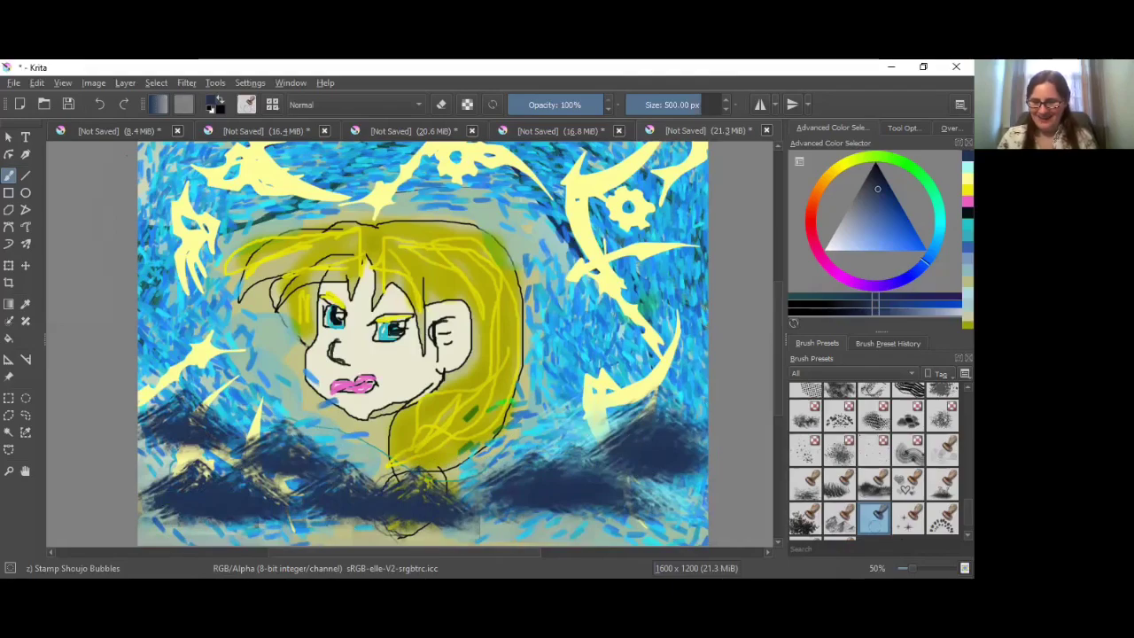
- Switch to the Stamp Sparkles brush and stamp light-blue sparkles in the upper sky
click(908, 521)
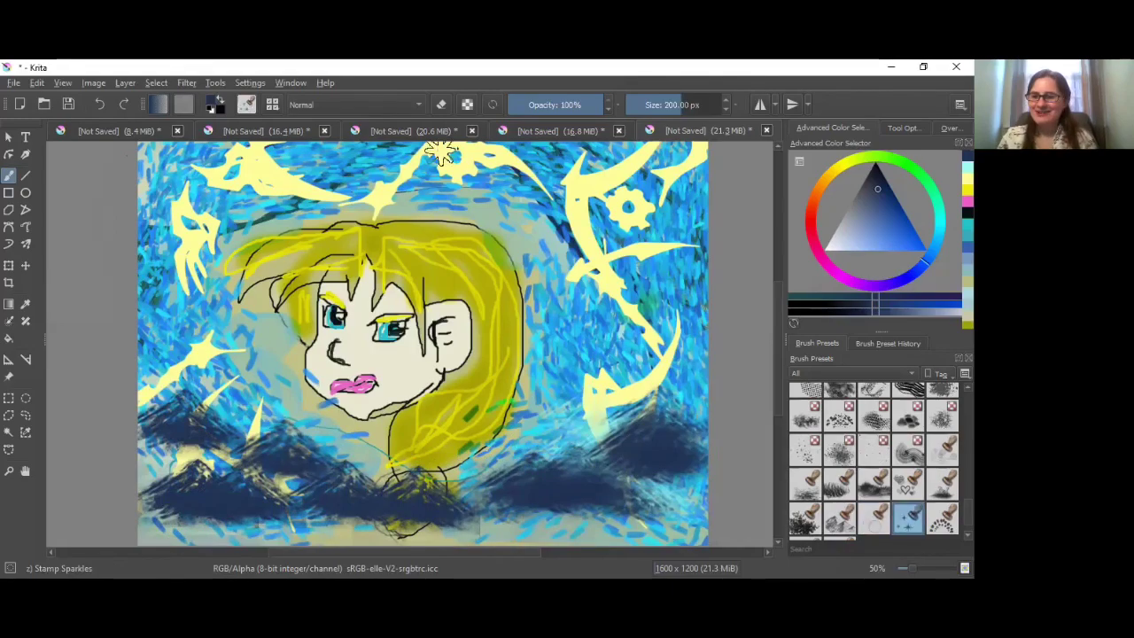
click(857, 244)
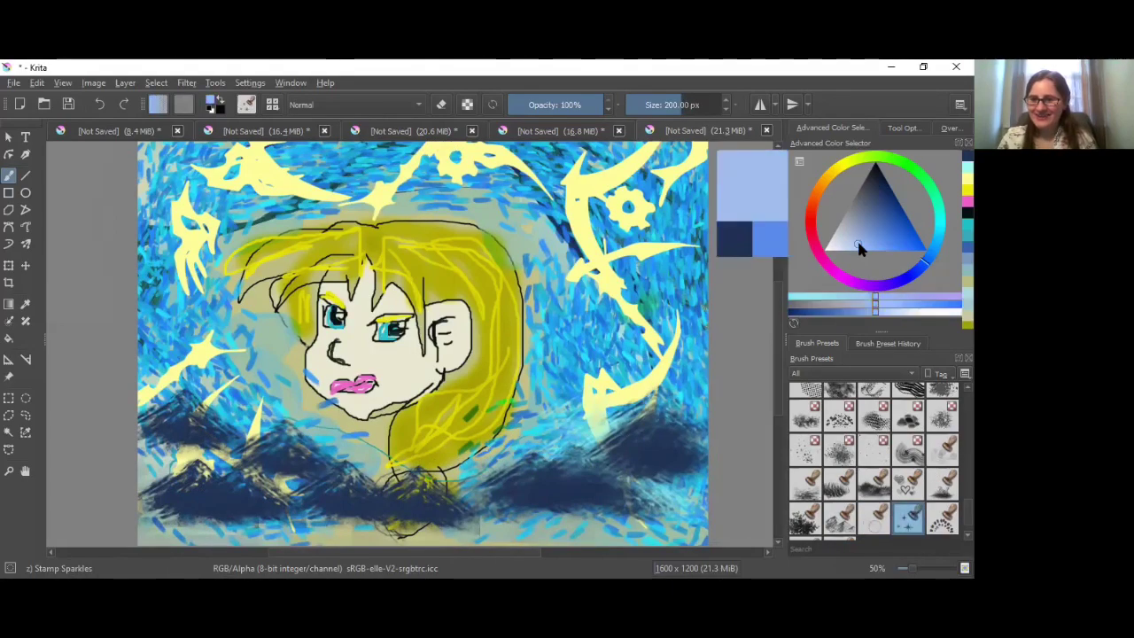
mouse_move(475, 201)
mouse_down()
mouse_move(514, 195)
mouse_move(502, 188)
mouse_up()
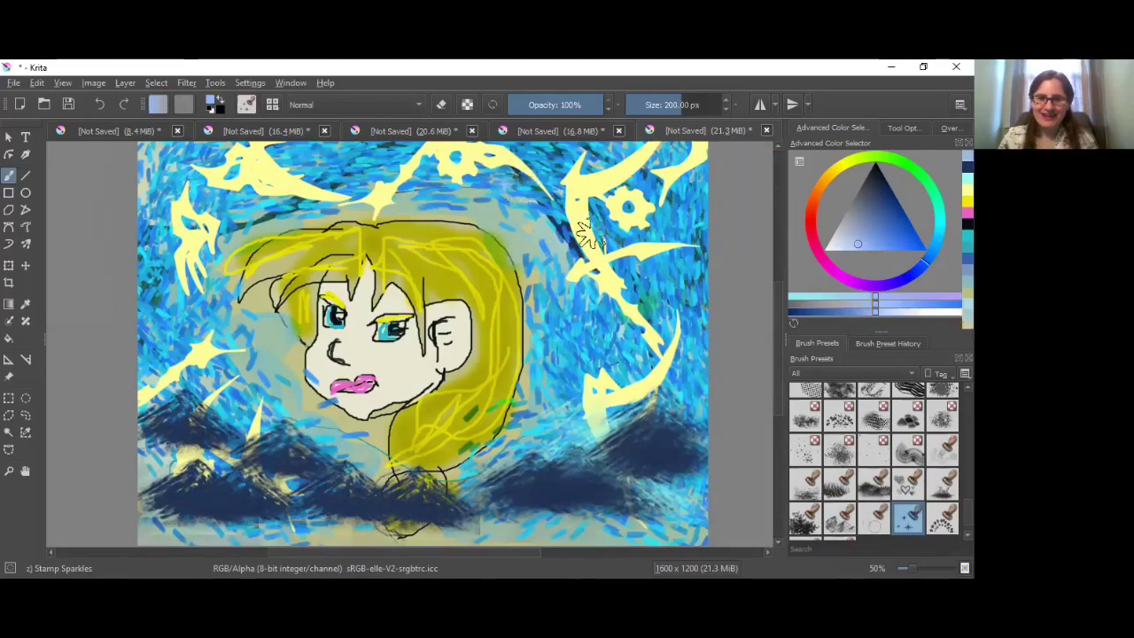
click(608, 285)
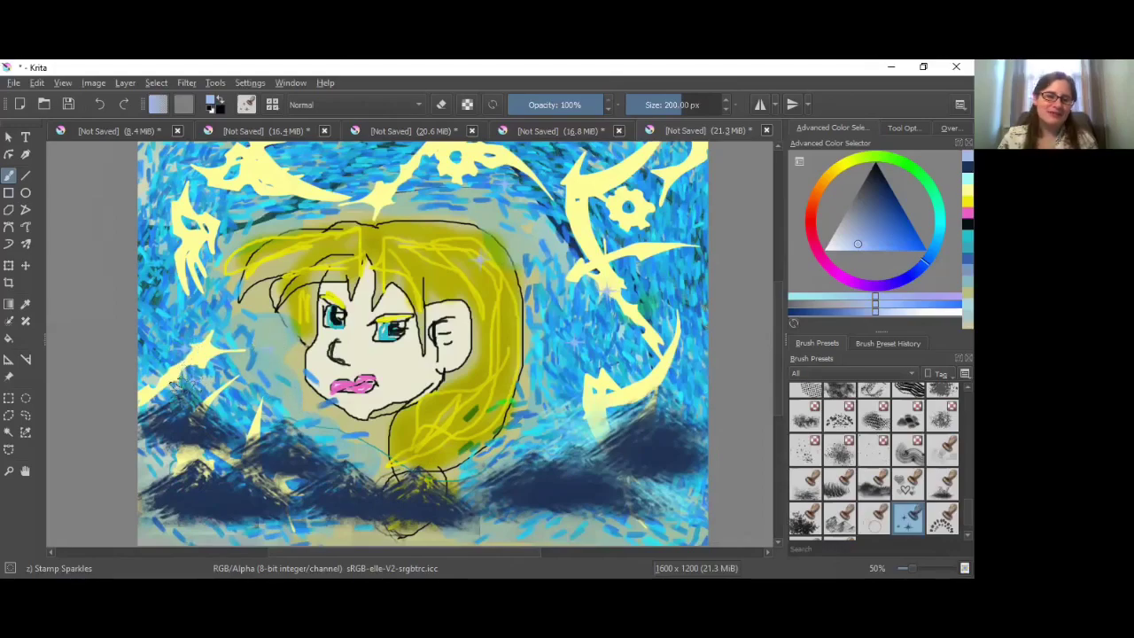
- Stamp sparkles across the left mountains, then on the right mountains
click(183, 401)
click(228, 510)
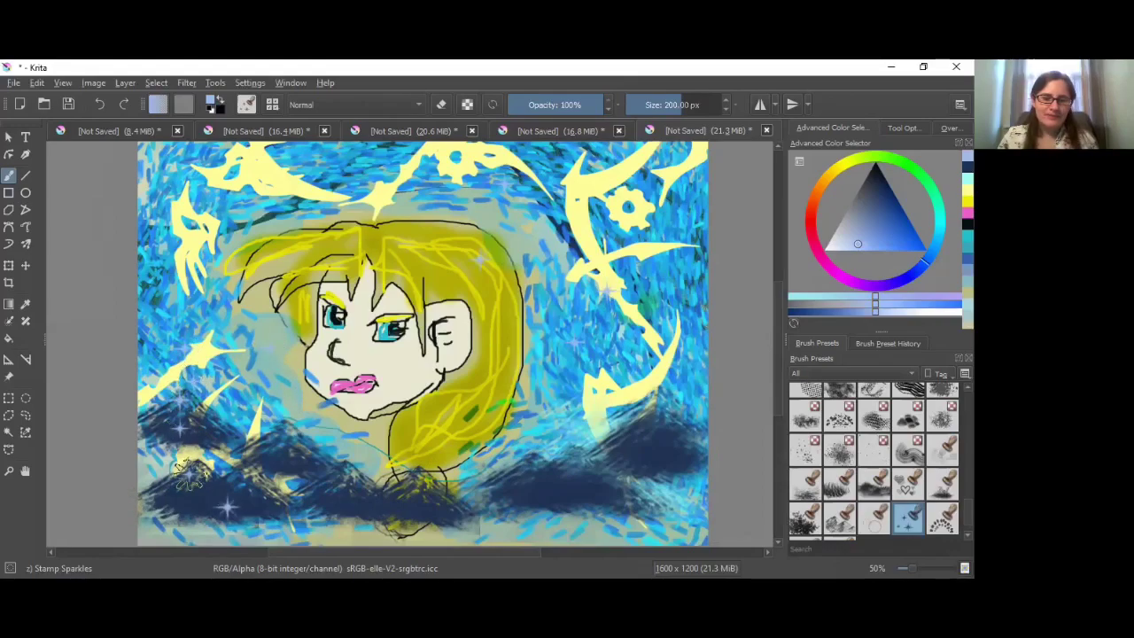
click(182, 492)
click(165, 431)
click(200, 441)
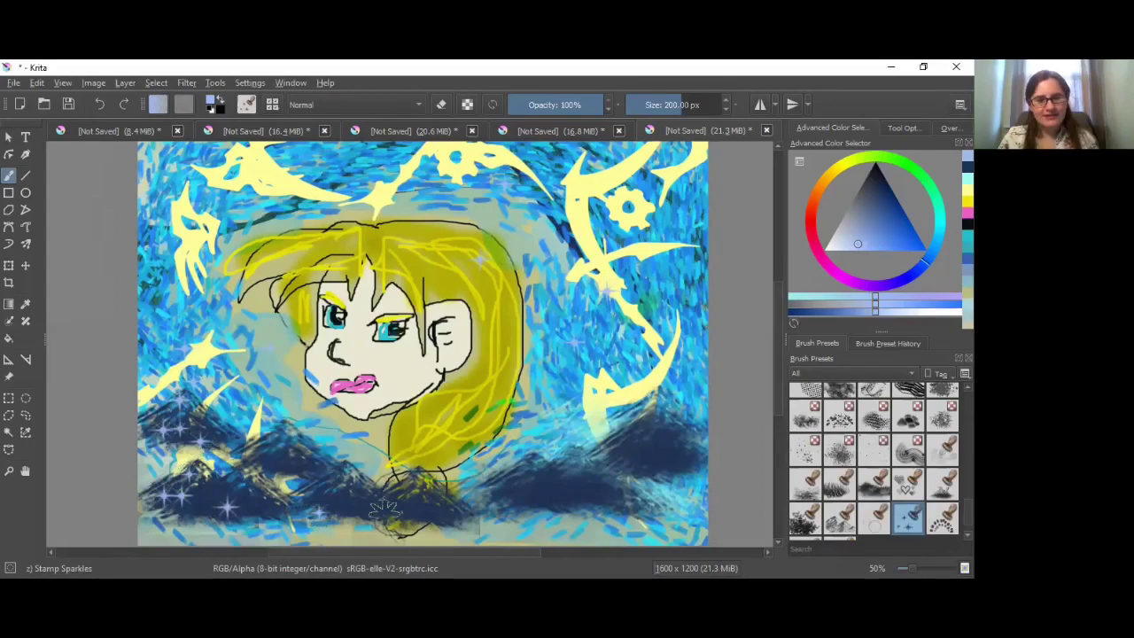
click(653, 452)
click(592, 498)
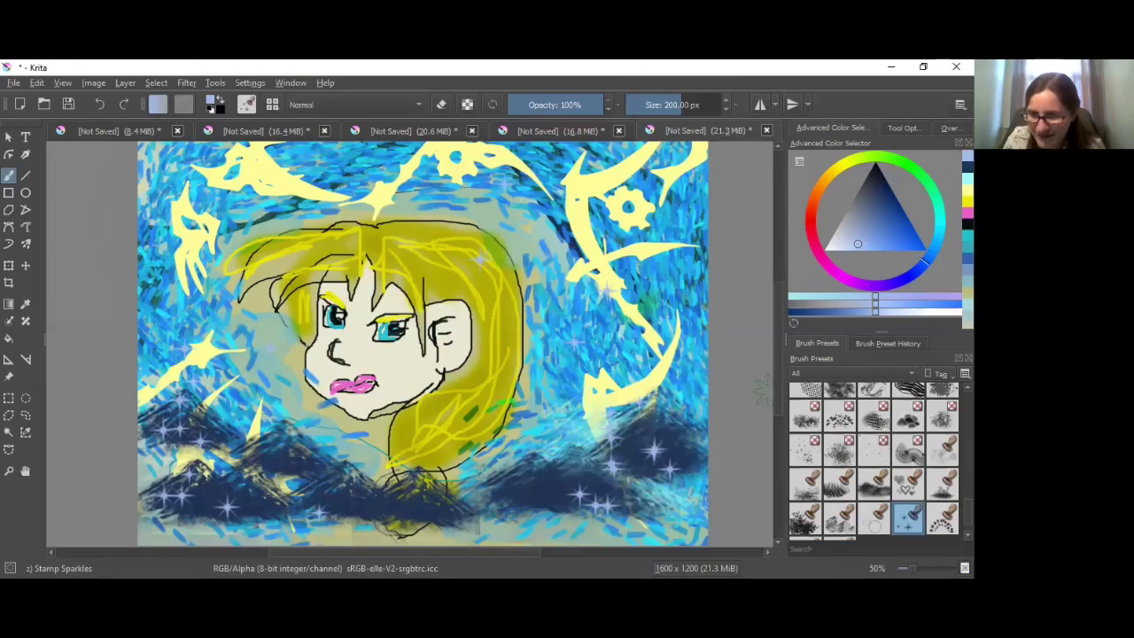
- Choose the Wet Paint Details brush and a pale cream yellow colour
scroll(874, 461, up, 5)
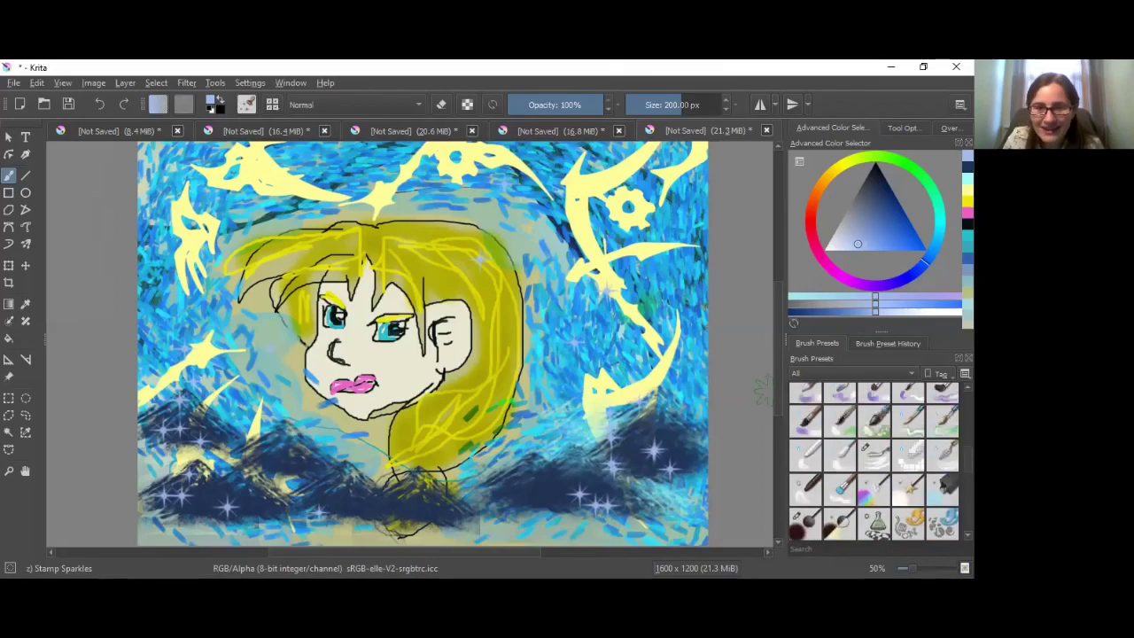
scroll(908, 425, up, 2)
click(908, 419)
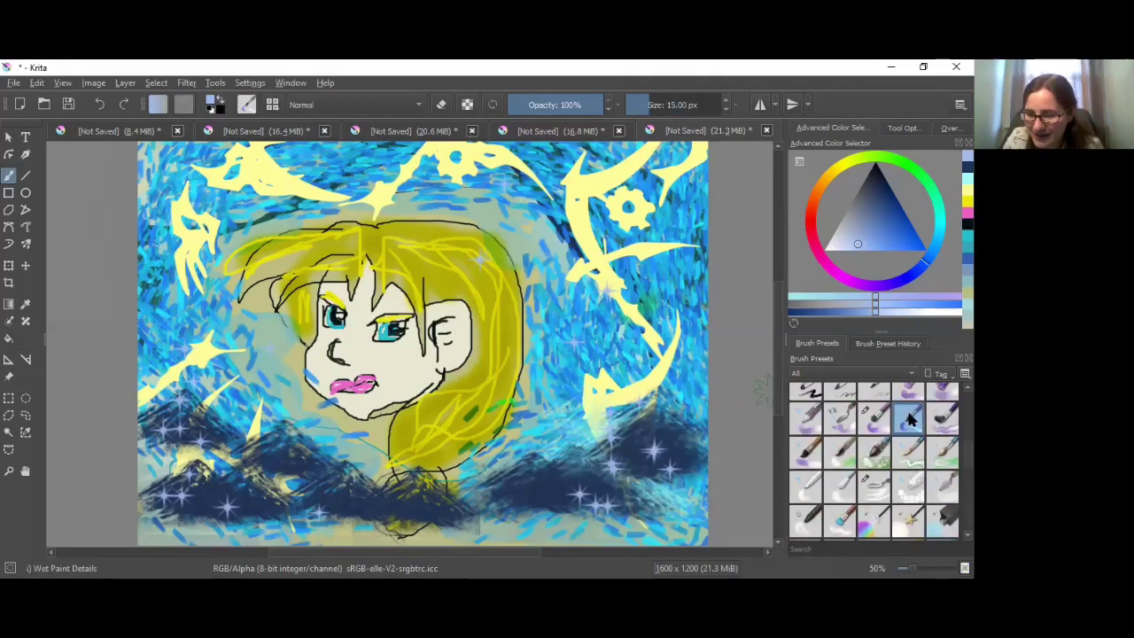
click(842, 164)
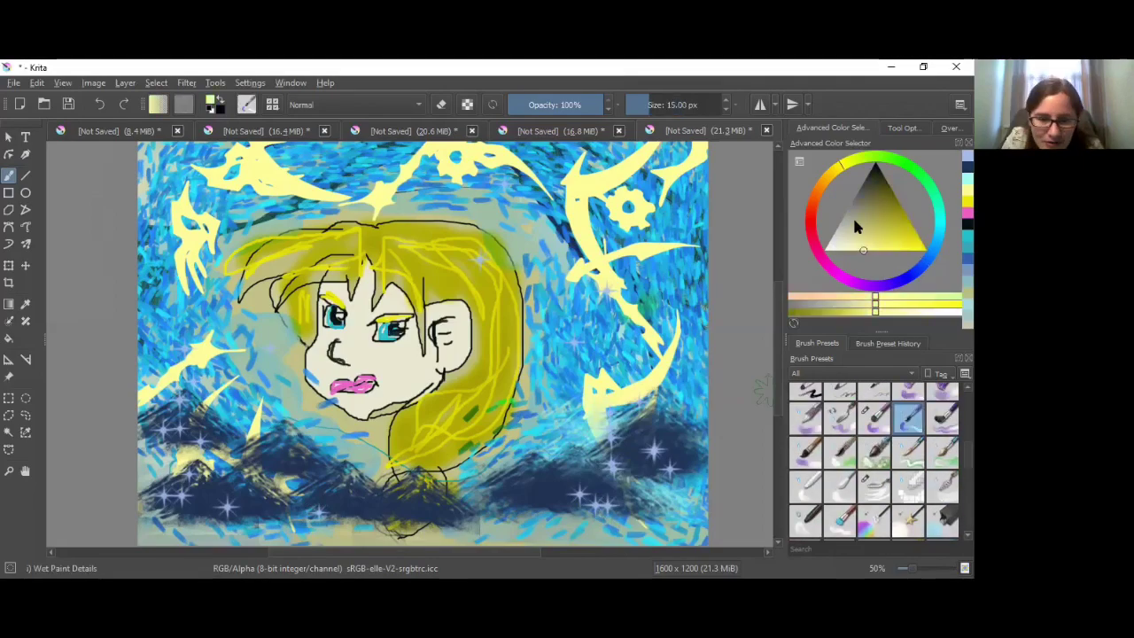
click(910, 311)
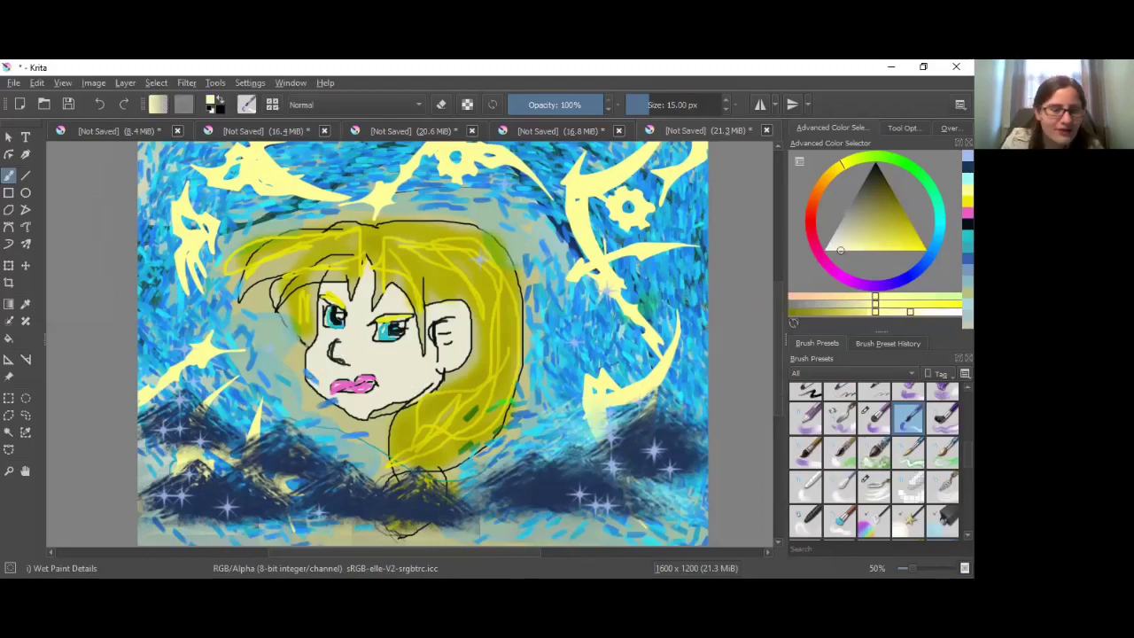
- Fill the grey areas around the face with cream, then pick a lighter pale yellow
click(8, 337)
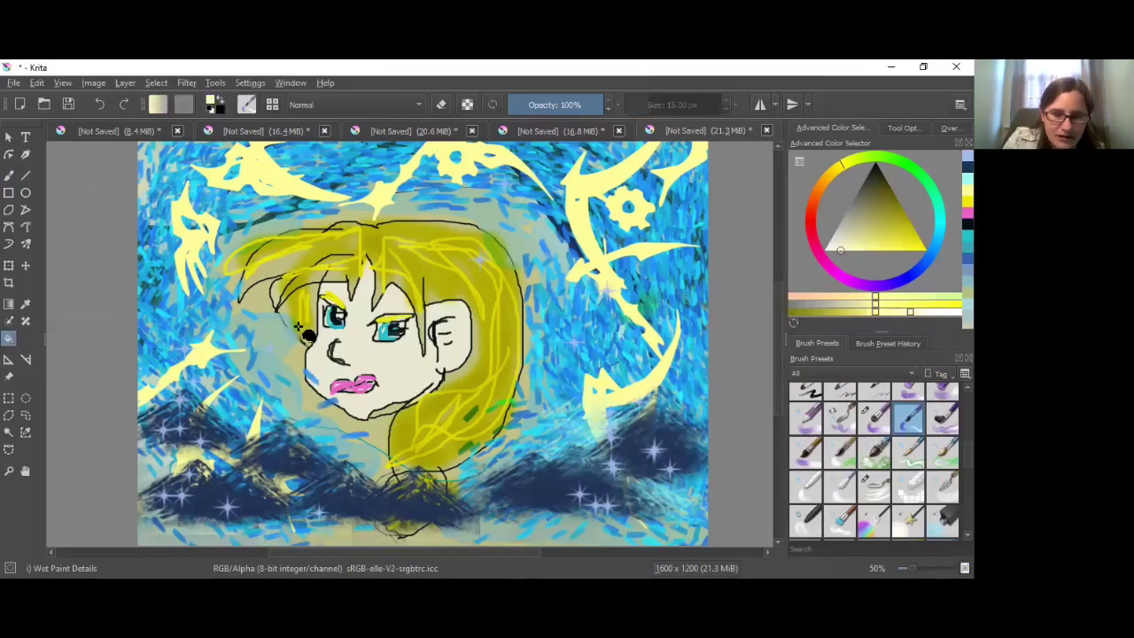
click(413, 353)
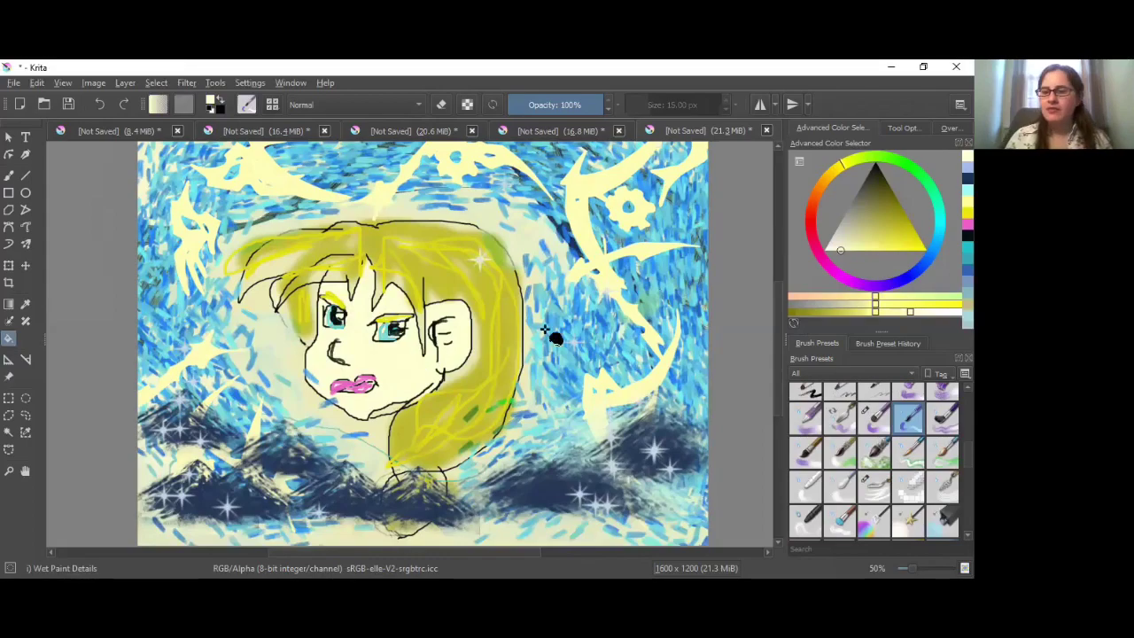
click(849, 298)
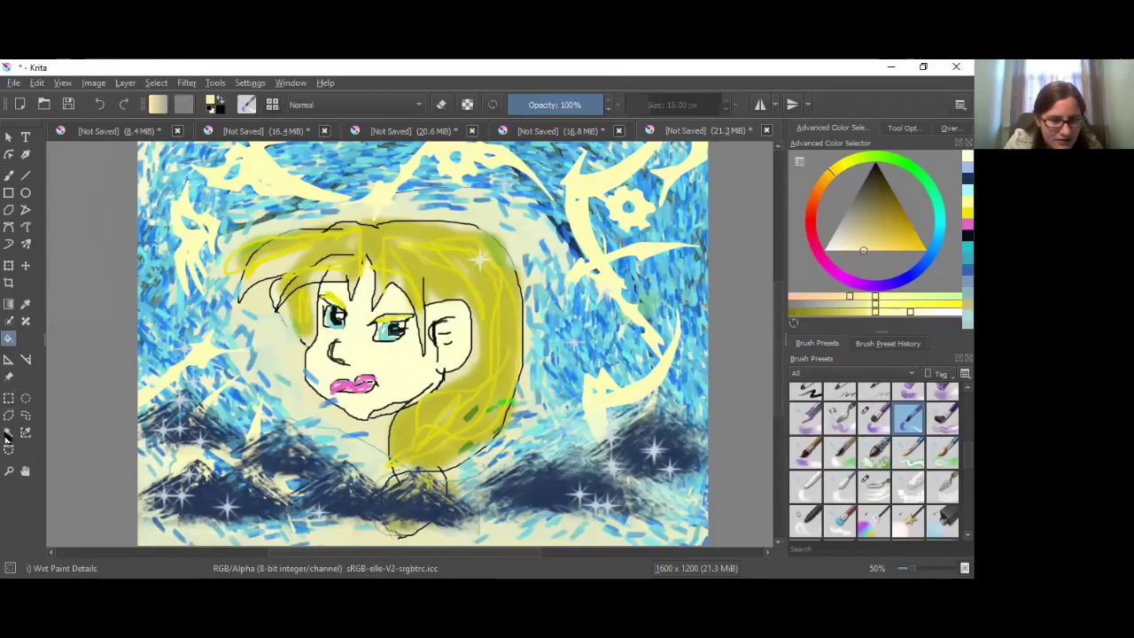
click(8, 433)
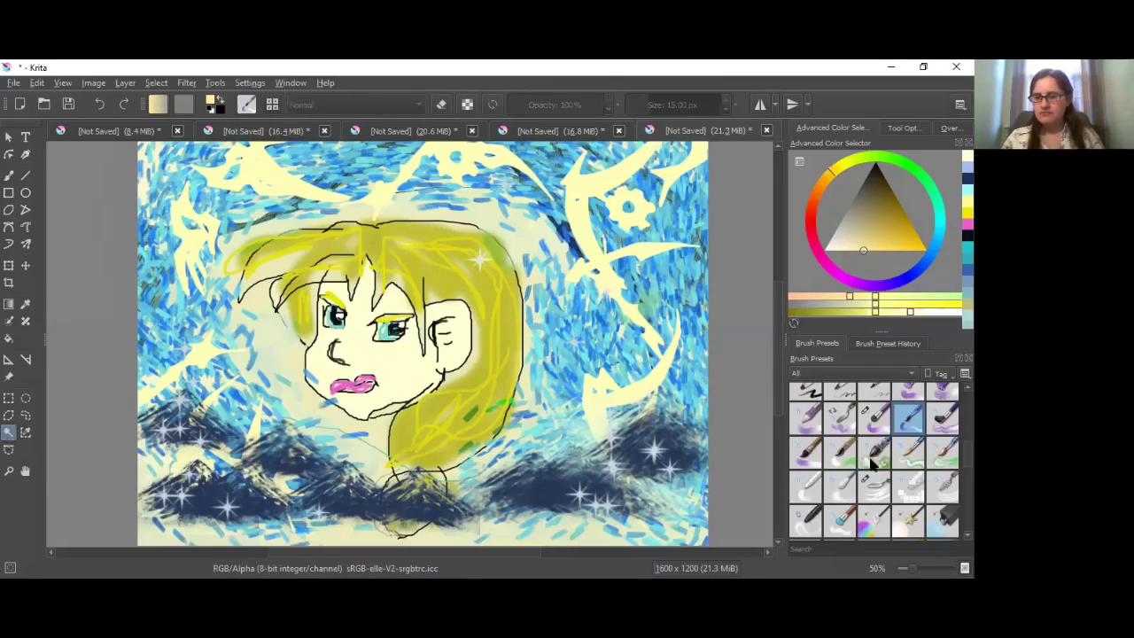
- Select the Wet Textured Soft brush and fill the face with a peach skin tone
click(808, 457)
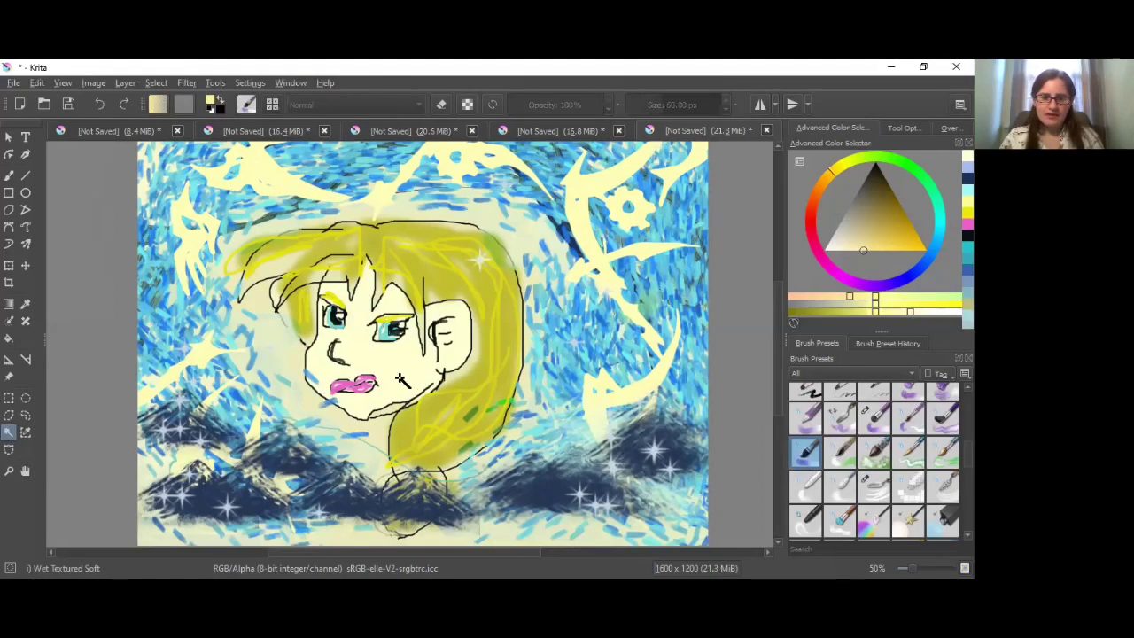
key(b)
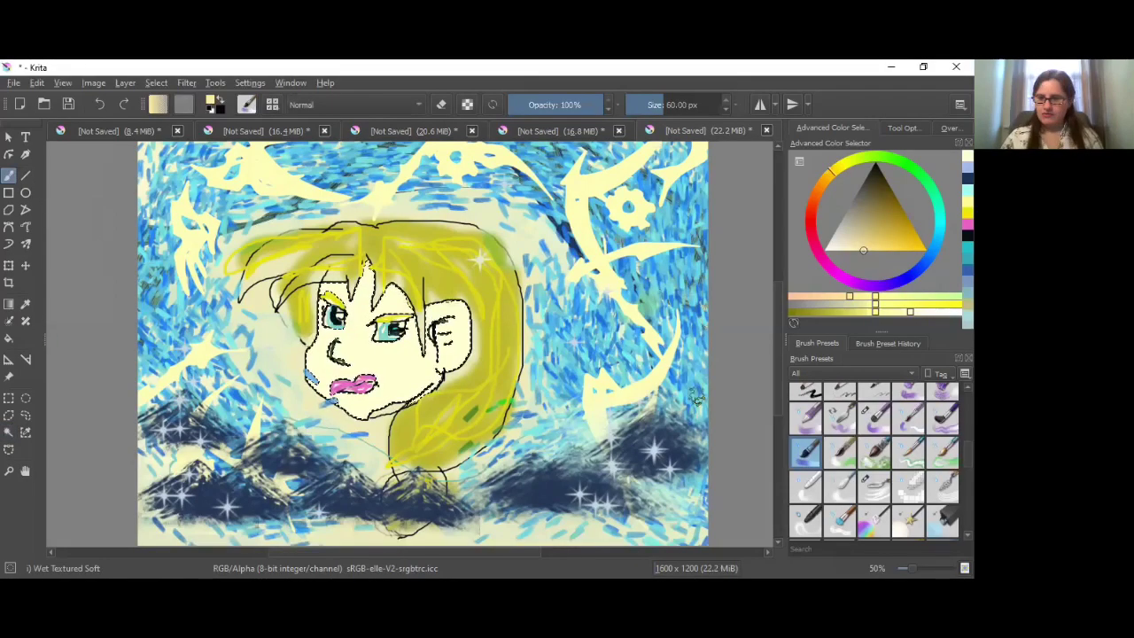
click(10, 338)
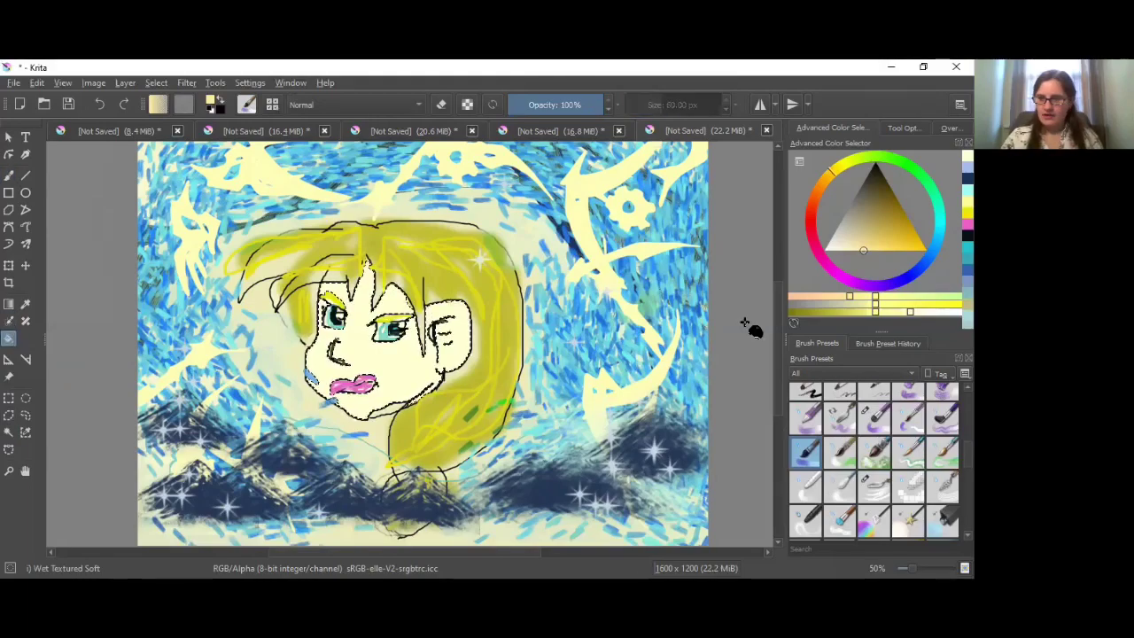
ctrl+click(401, 366)
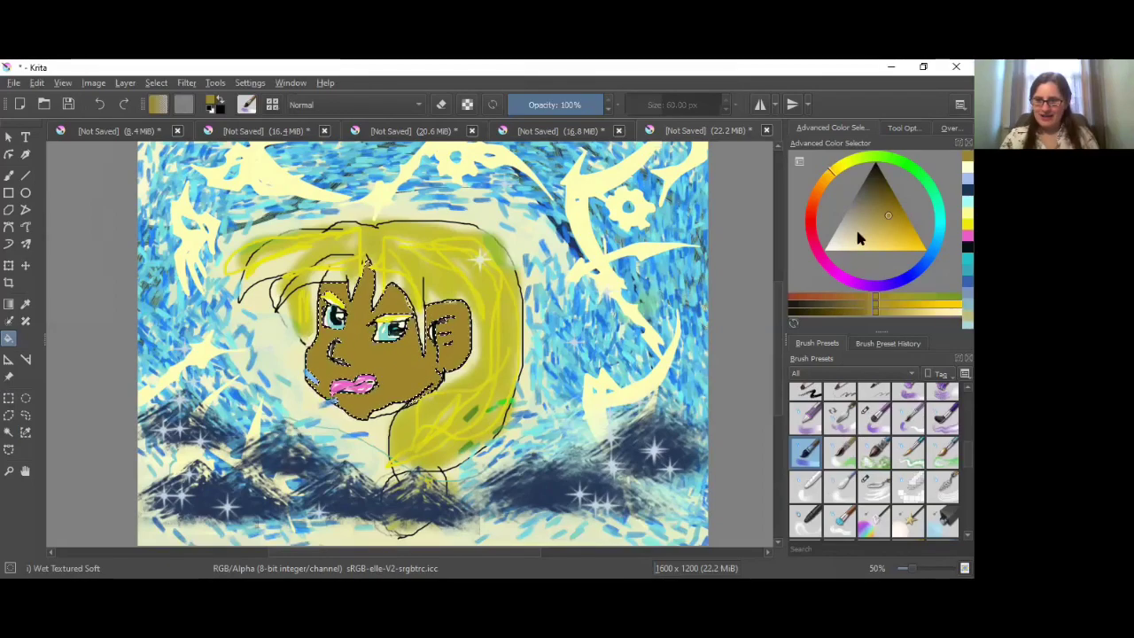
mouse_move(857, 231)
mouse_down()
mouse_move(873, 236)
mouse_move(869, 248)
mouse_up()
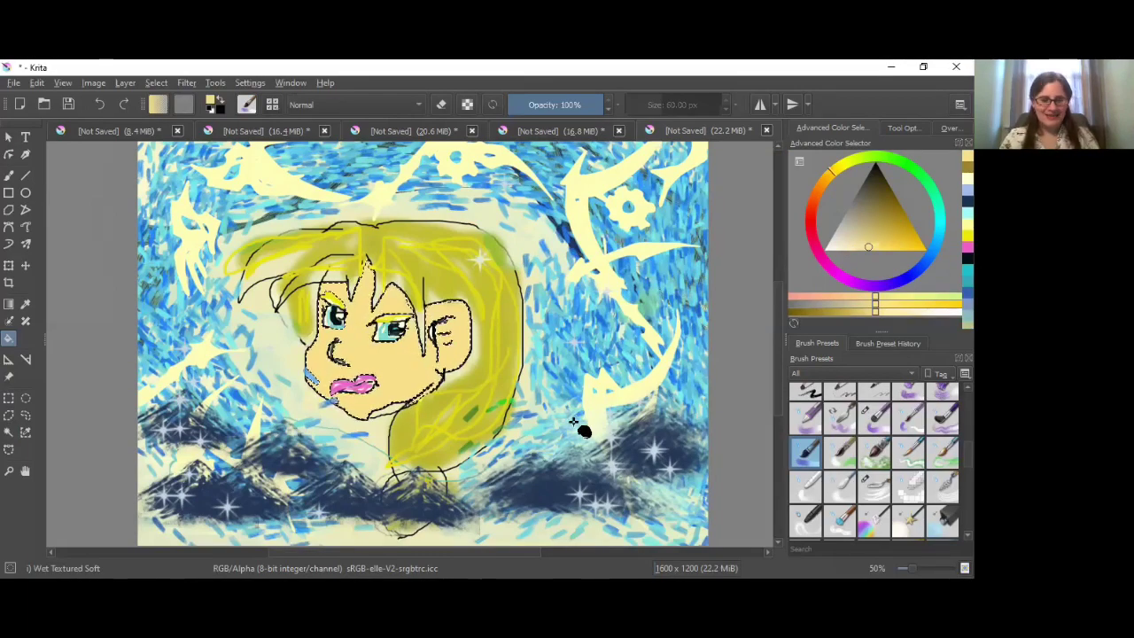
click(9, 175)
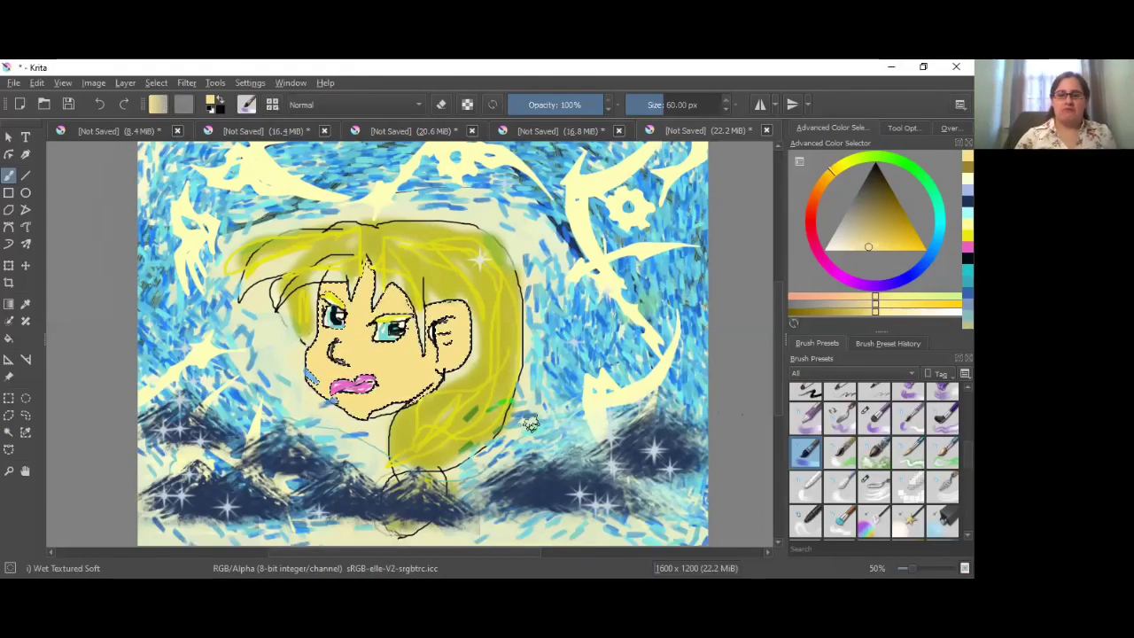
- Use File > Save As to store the portrait as elsa.kra in the Desktop folder
click(13, 82)
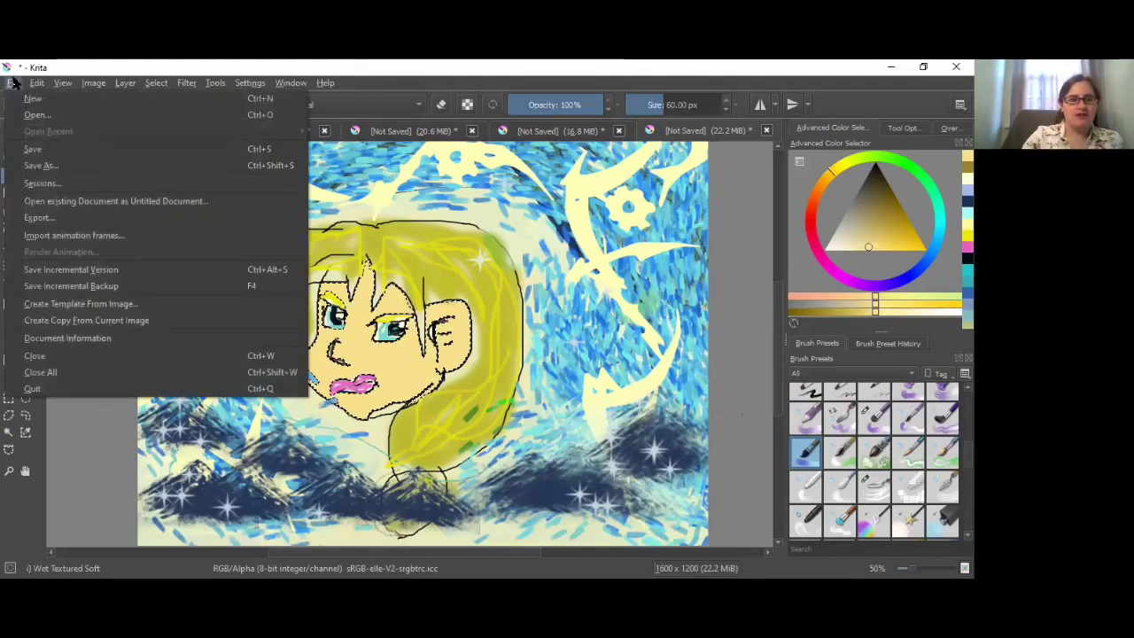
click(40, 167)
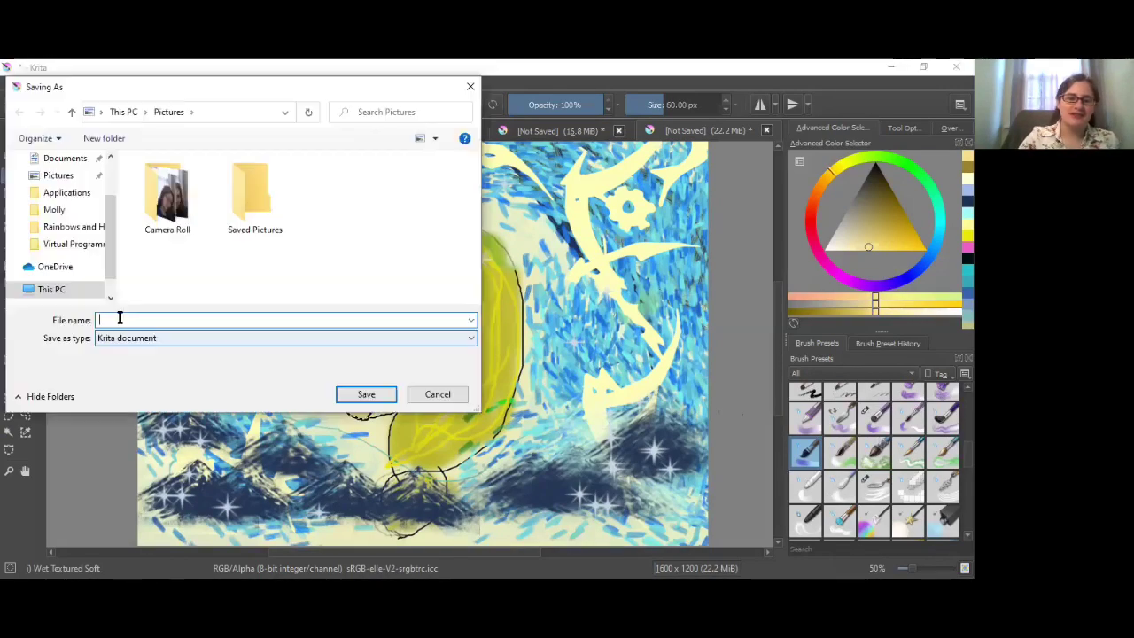
text(elsa)
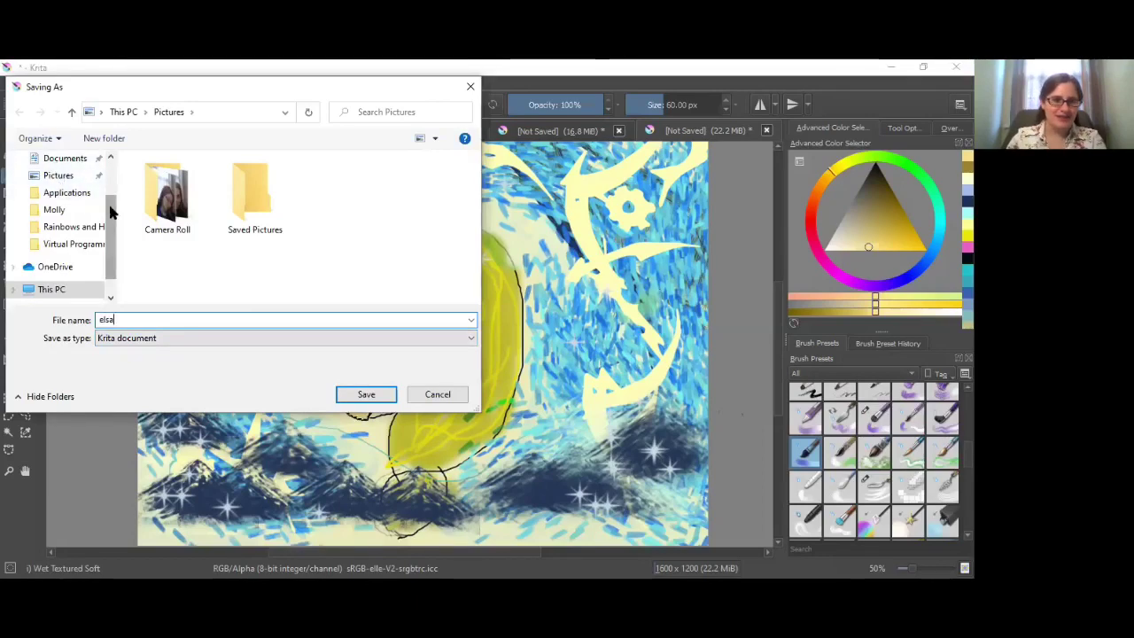
scroll(78, 169, up, 2)
click(55, 186)
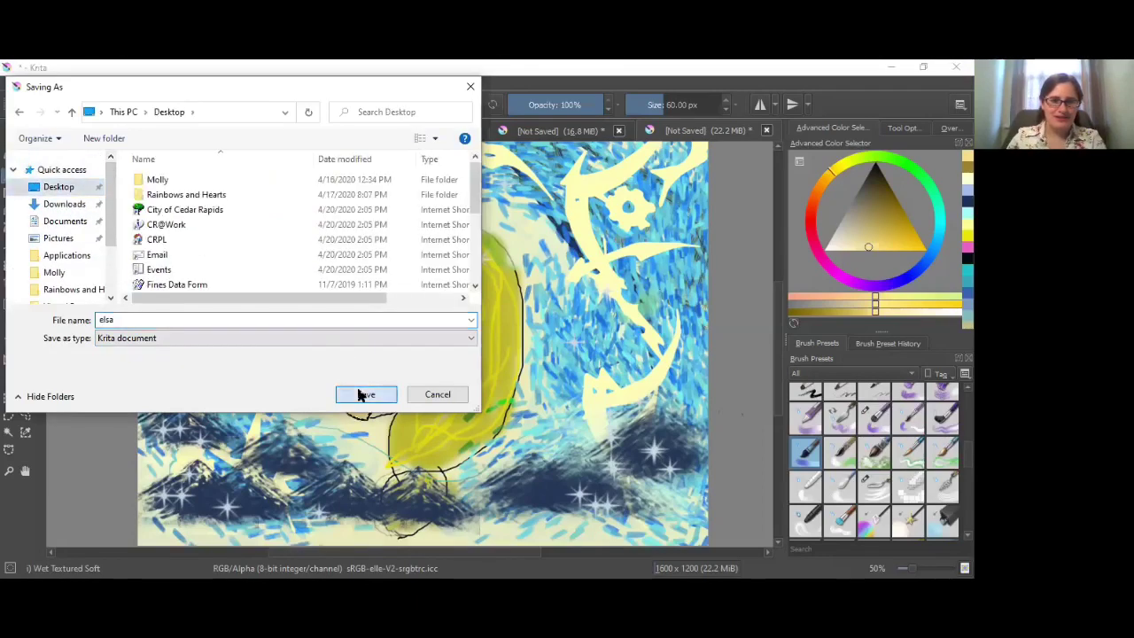
click(366, 394)
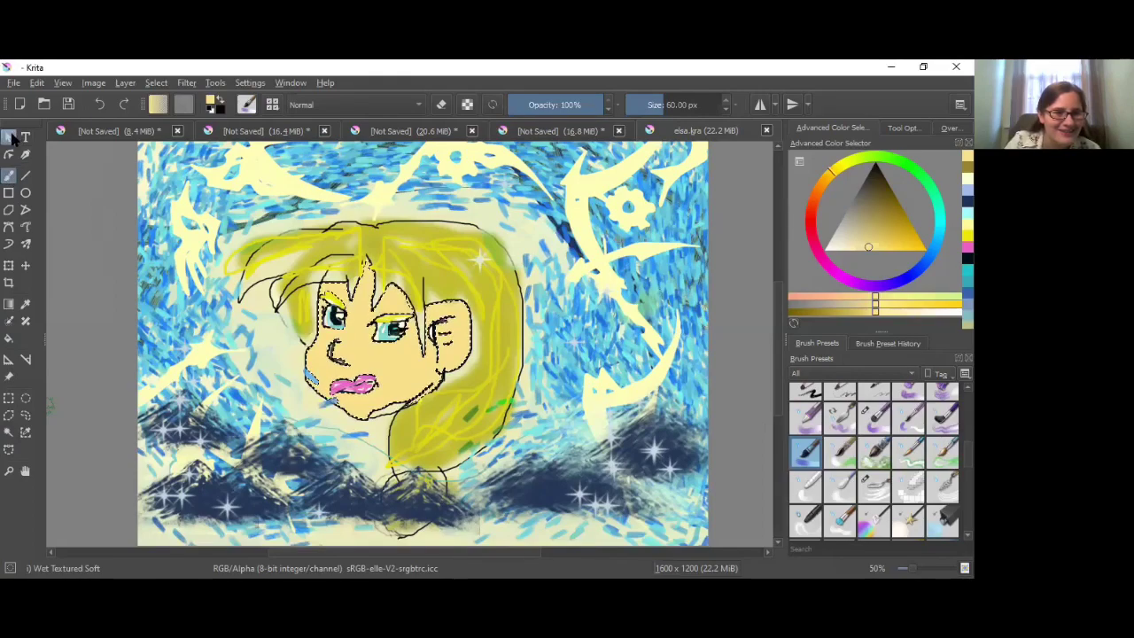
- Close the modified document, choosing to save it over the existing Desktop file elsa
click(8, 136)
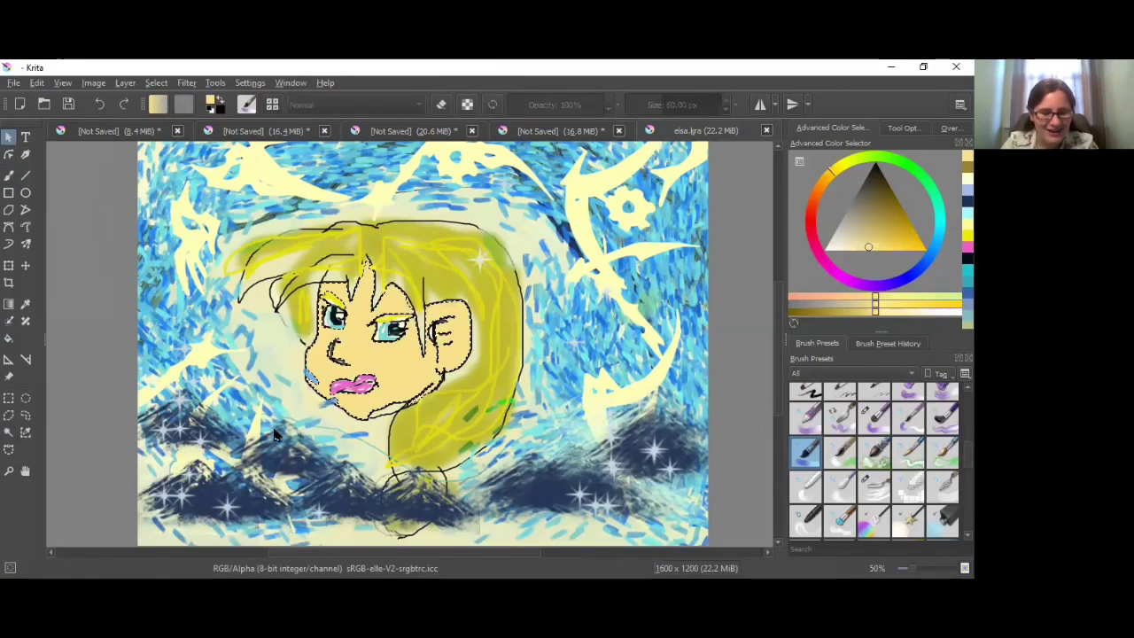
click(709, 468)
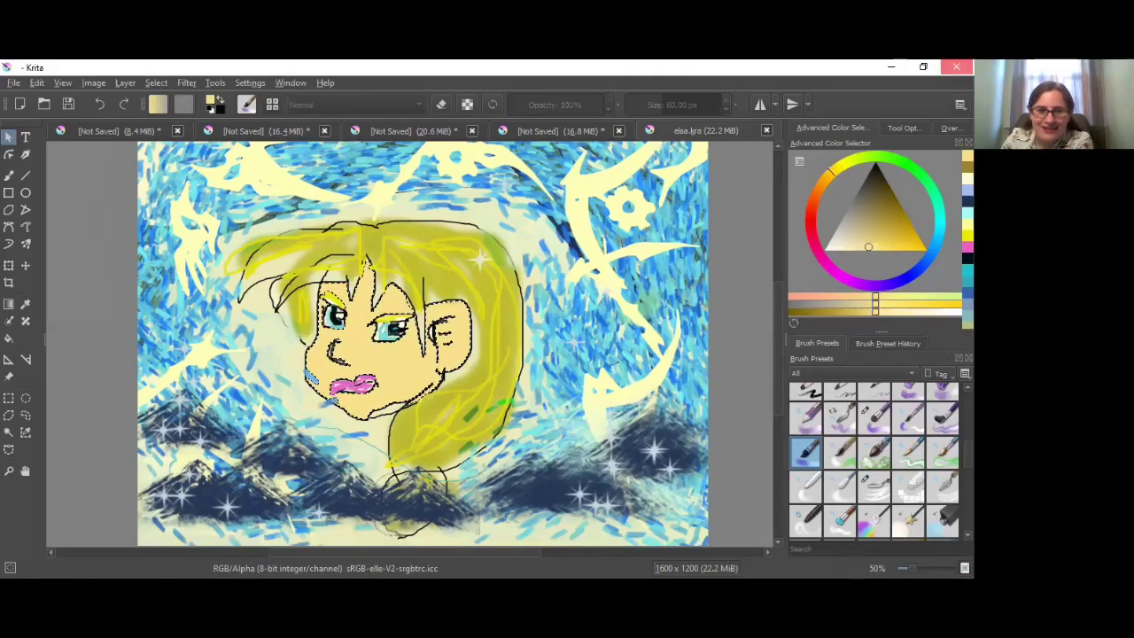
click(956, 67)
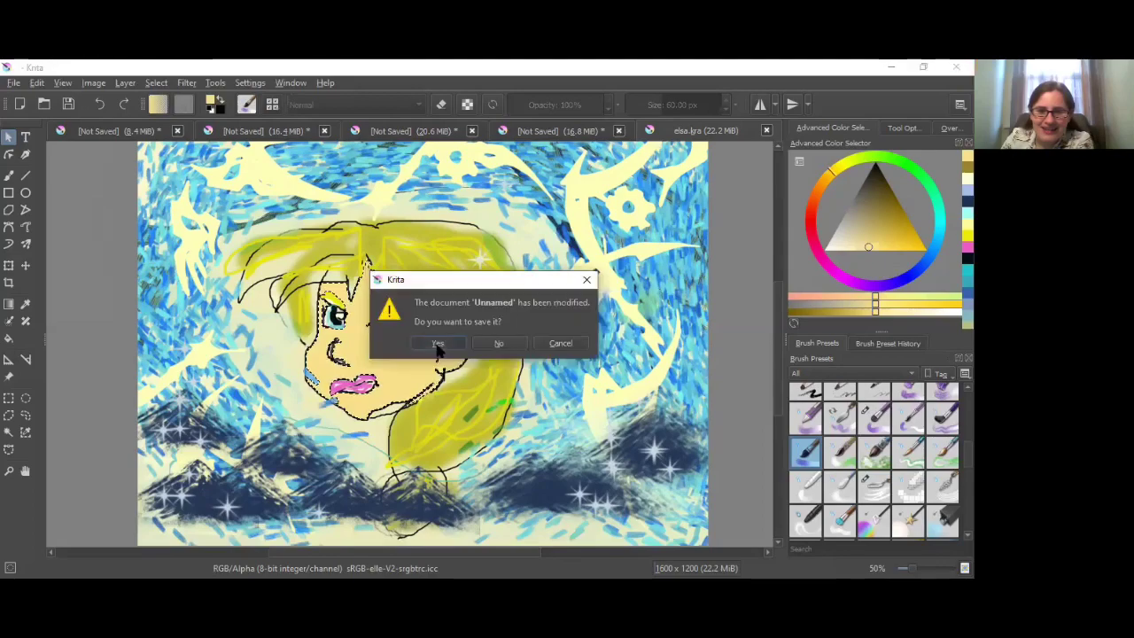
click(435, 344)
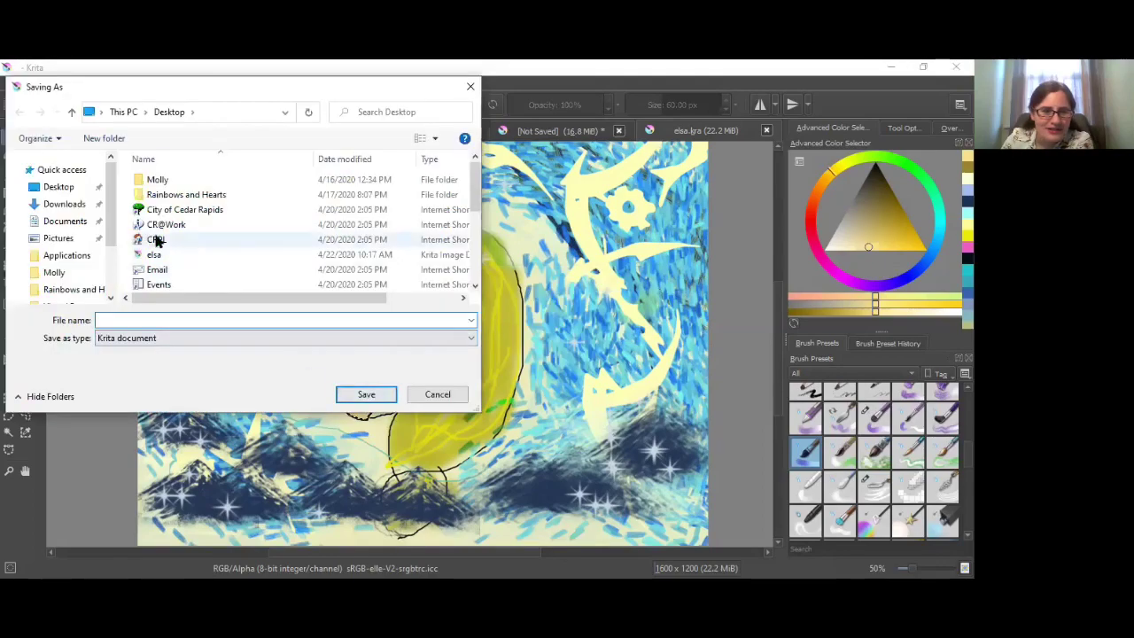
scroll(203, 230, down, 1)
click(214, 223)
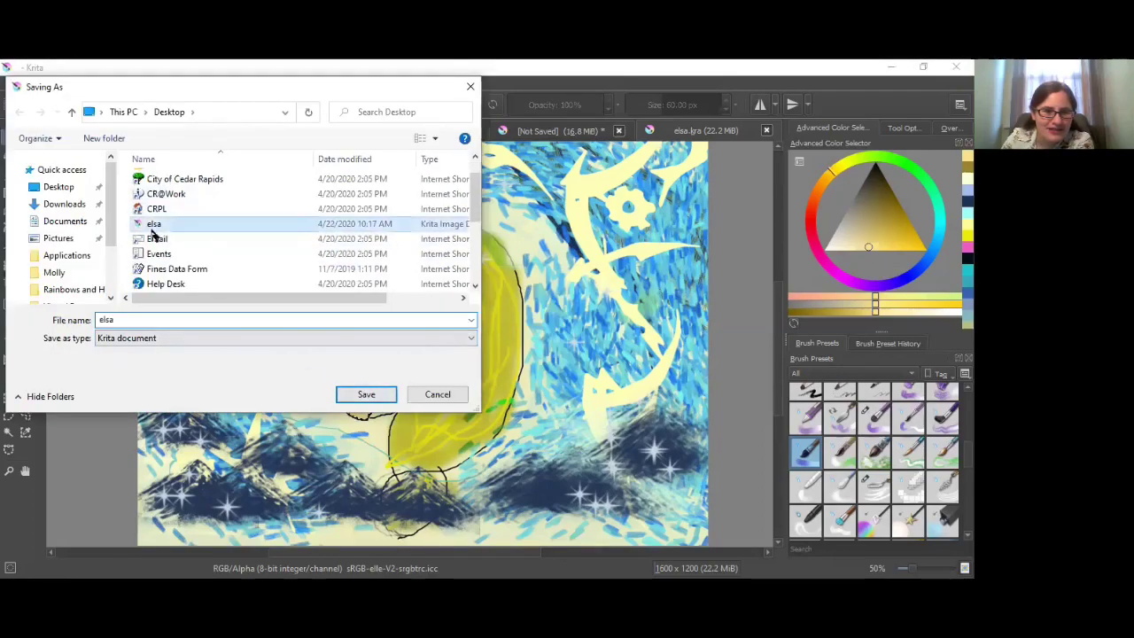
click(383, 396)
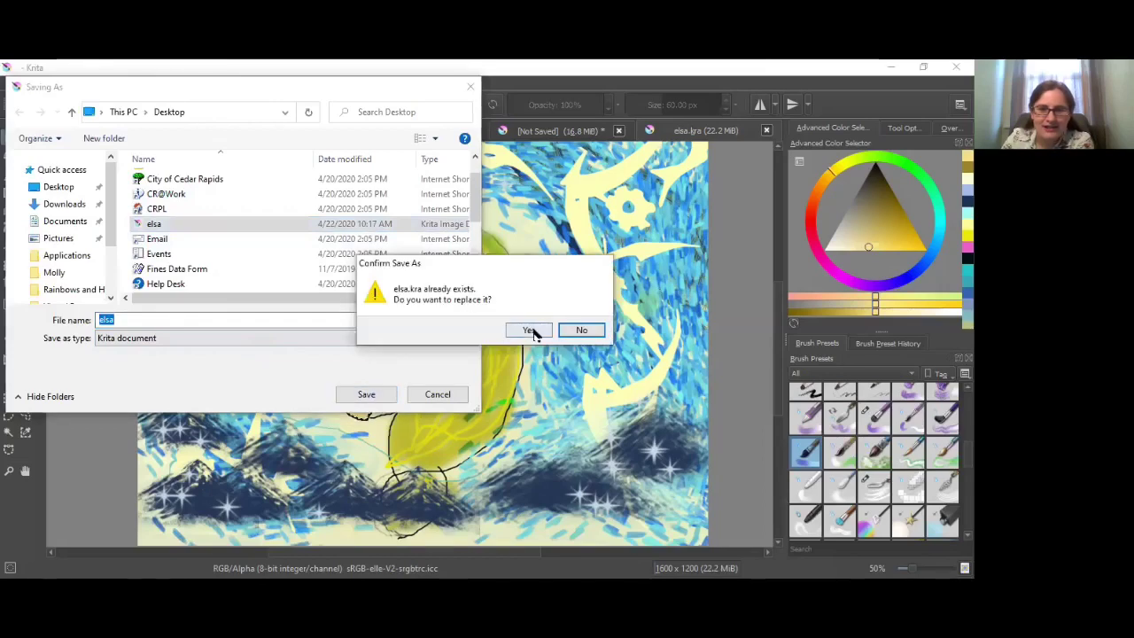